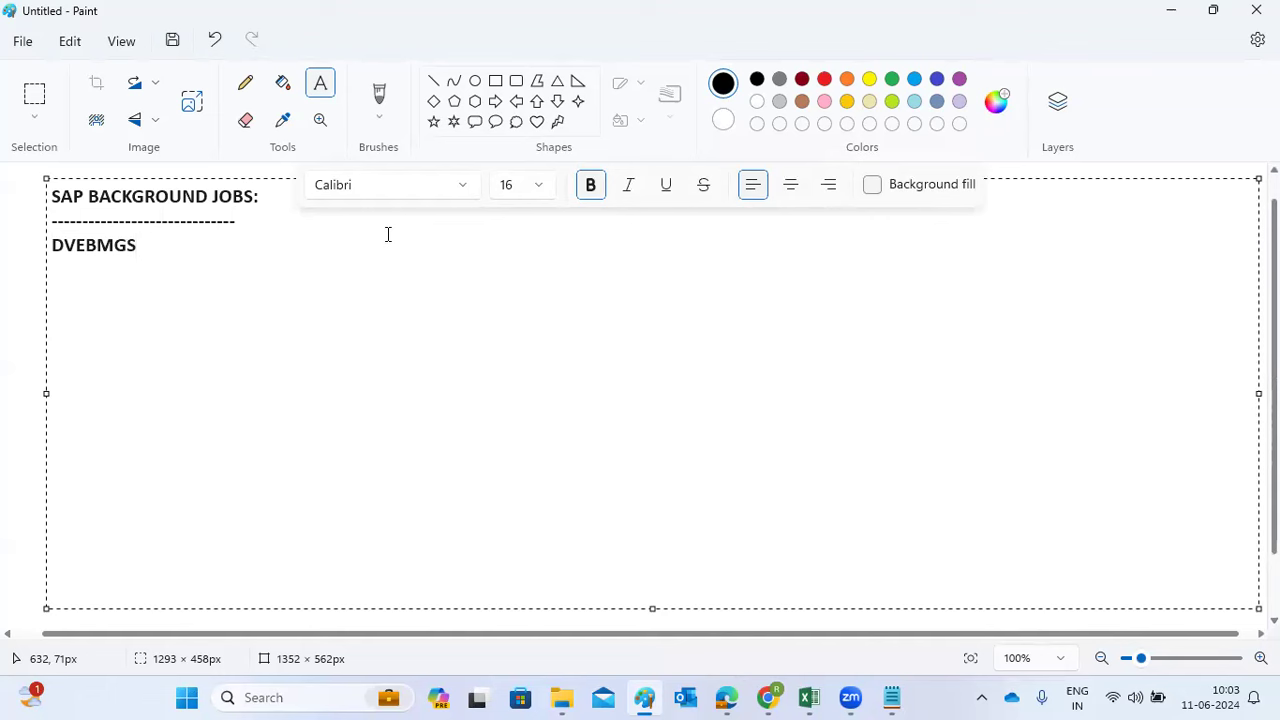
Type '-B- BACKGROUND WORKPROCESS..' on a new line below DVEBMGS, fixing typos
key("Return")
type("-B- BACKGROUND WO")
key("BackSpace")
type("ORKOROCESS")
key("BackSpace")
key("BackSpace")
key("BackSpace")
key("BackSpace")
key("BackSpace")
key("BackSpace")
key("BackSpace")
type("PROCE")
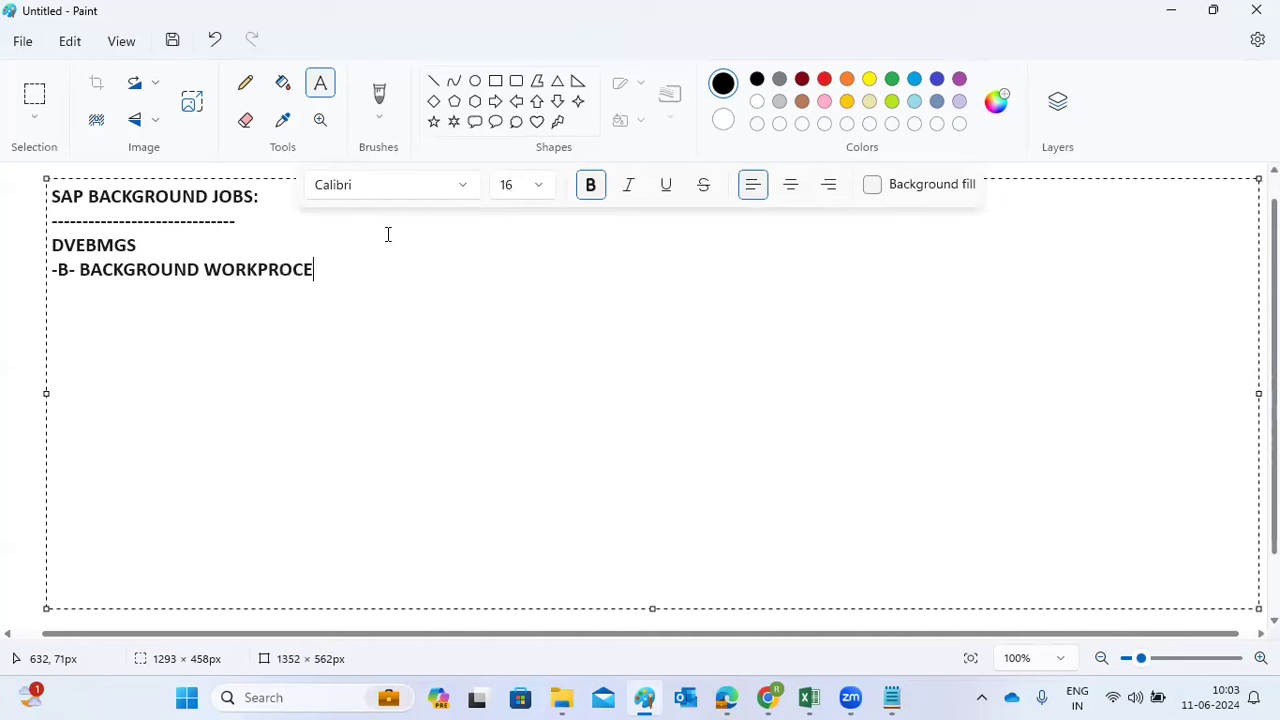
type("SS..")
key("Return")
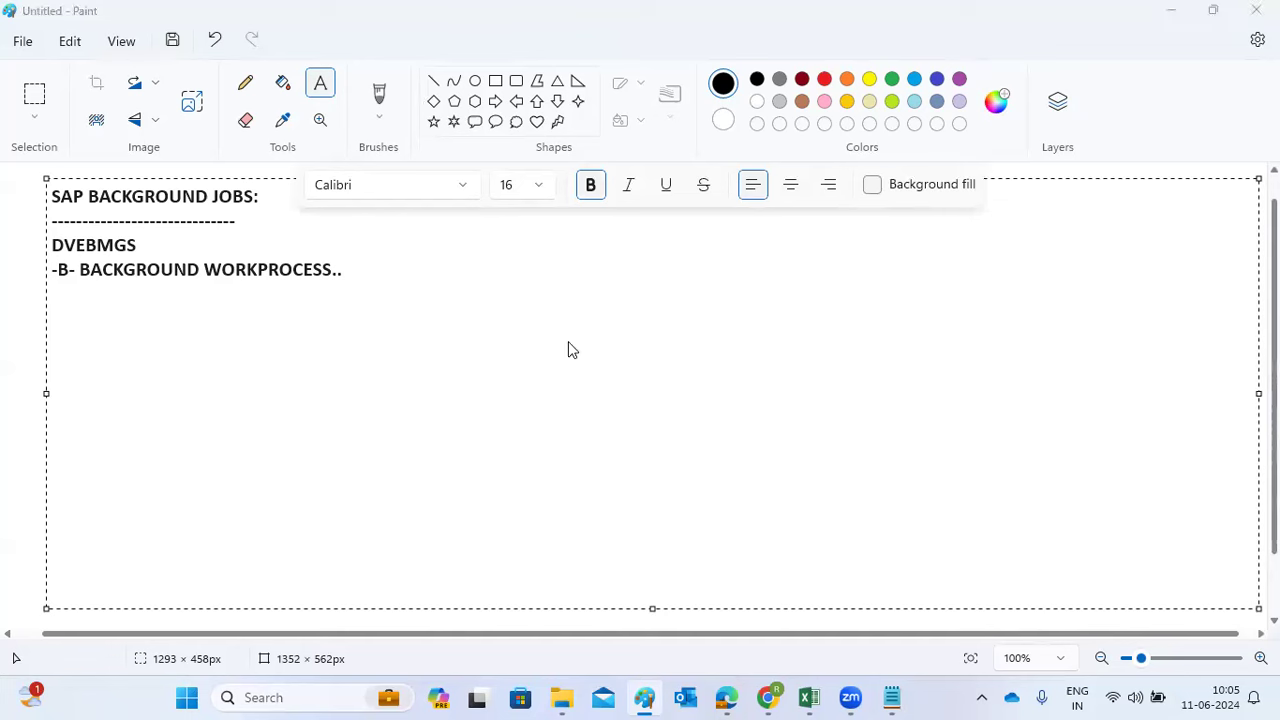
left_click(249, 313)
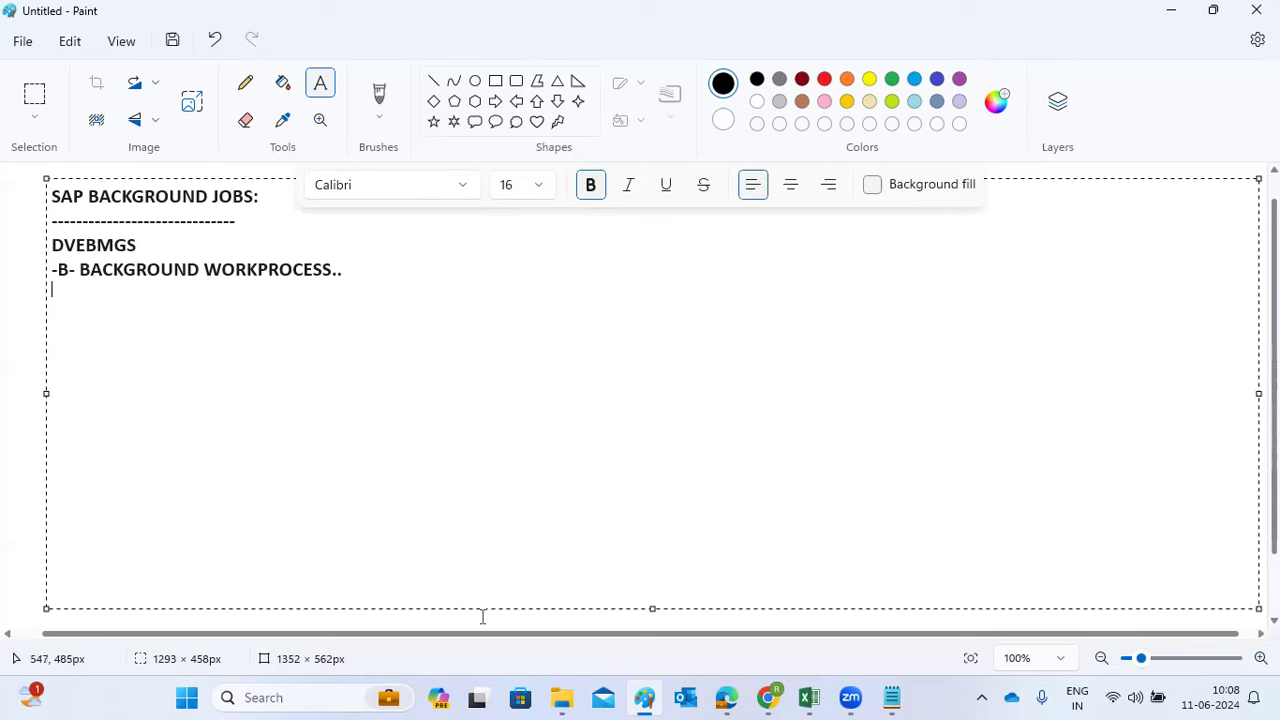
Start Remote Desktop Connection to 49.206.199.235:3391 and trust the connection
key("super+r")
left_click(160, 637)
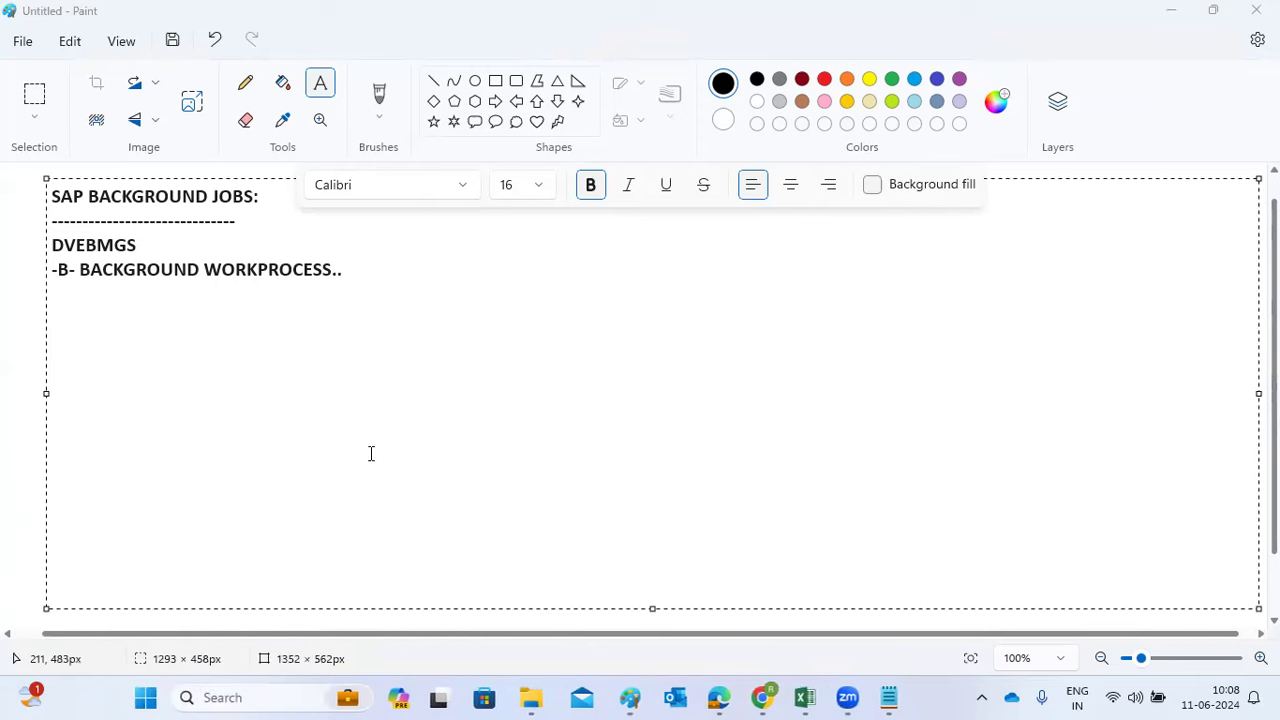
left_click(703, 229)
left_click(742, 229)
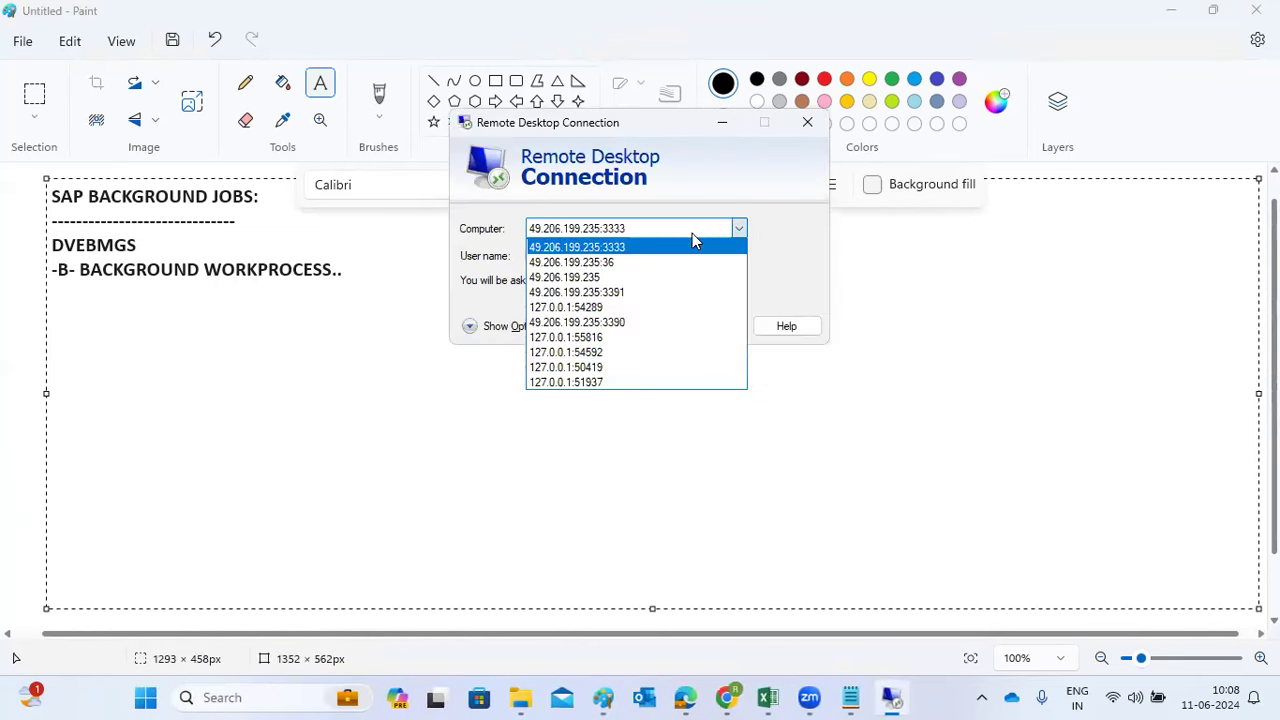
left_click(610, 289)
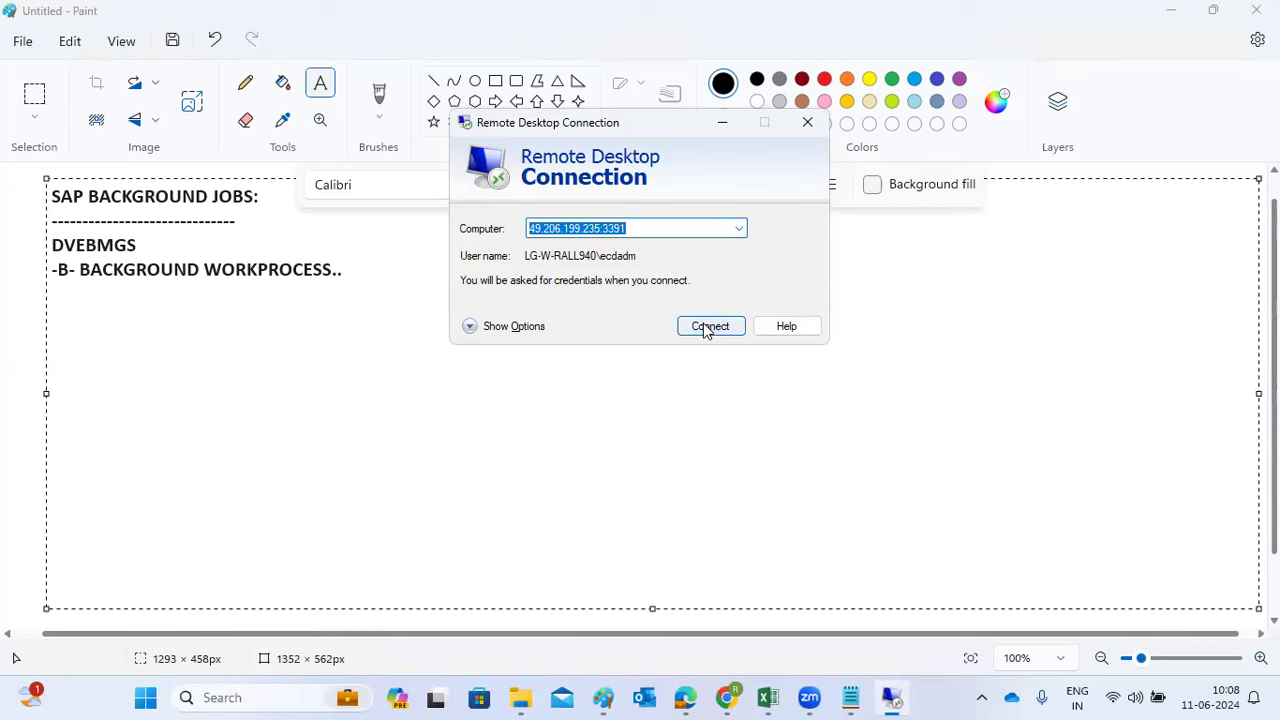
left_click(699, 326)
left_click(767, 329)
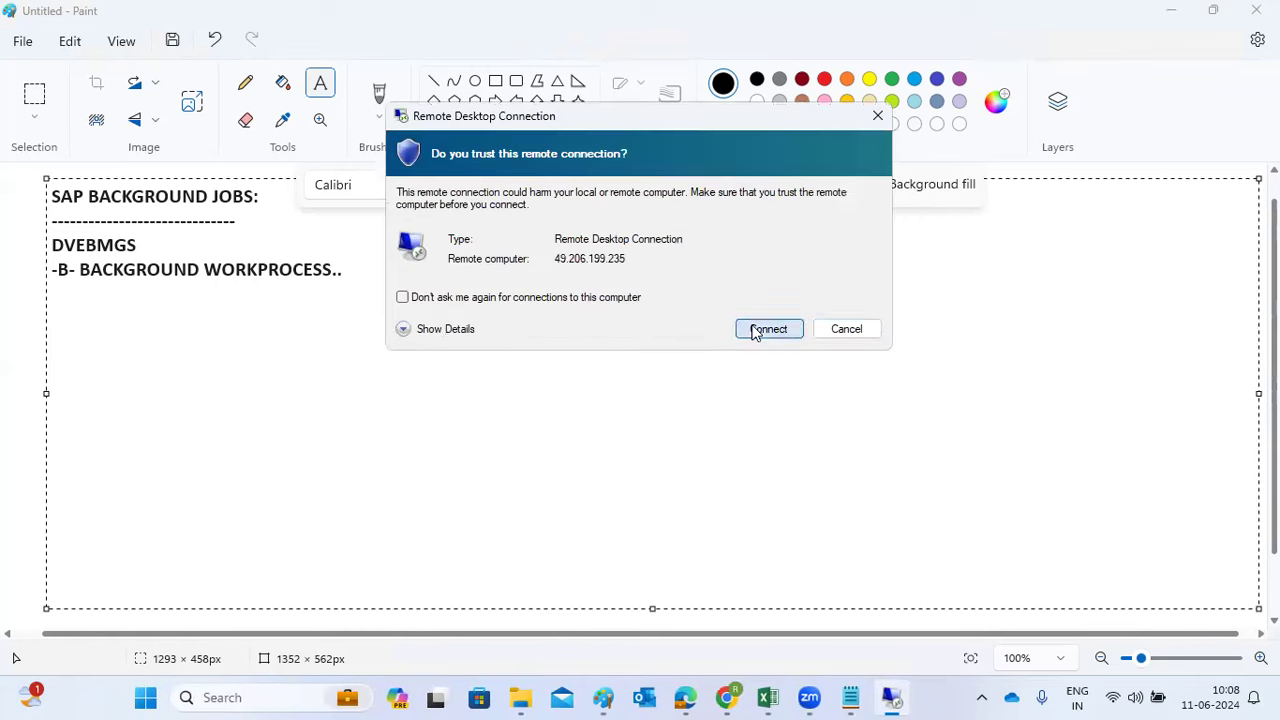
Sign in with a different account as Administrator, entering the account password
left_click(536, 328)
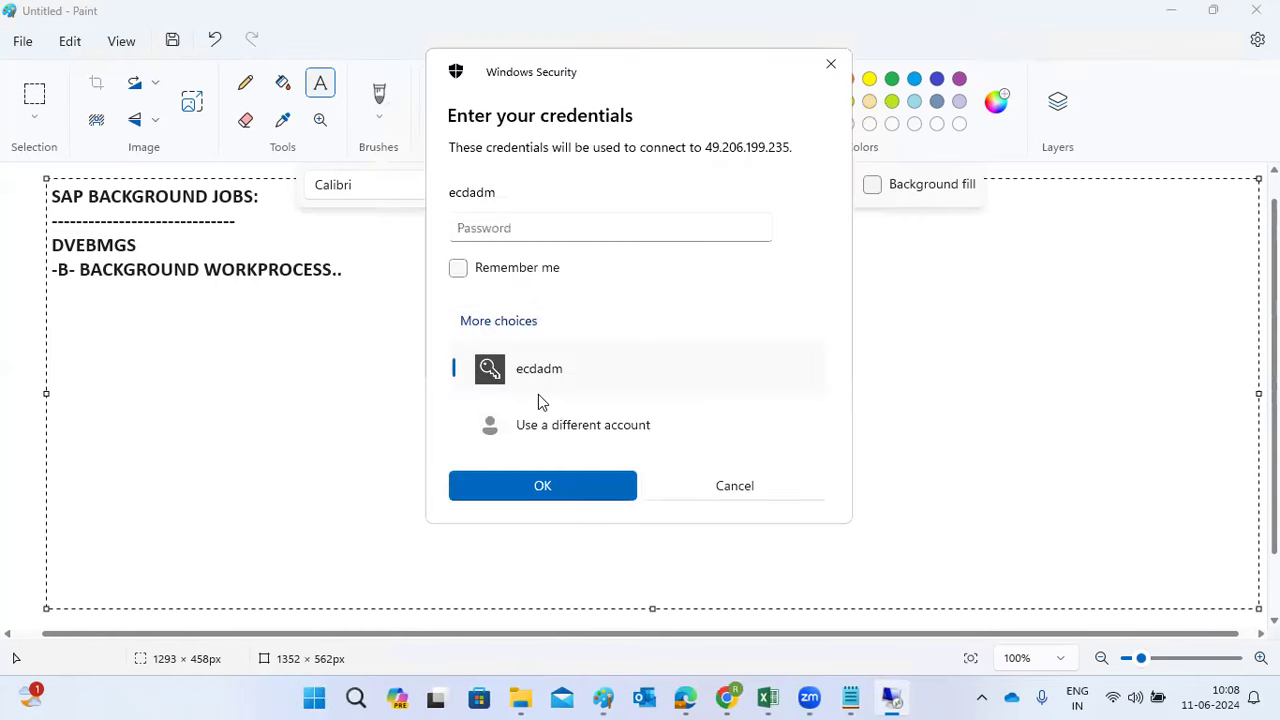
left_click(564, 432)
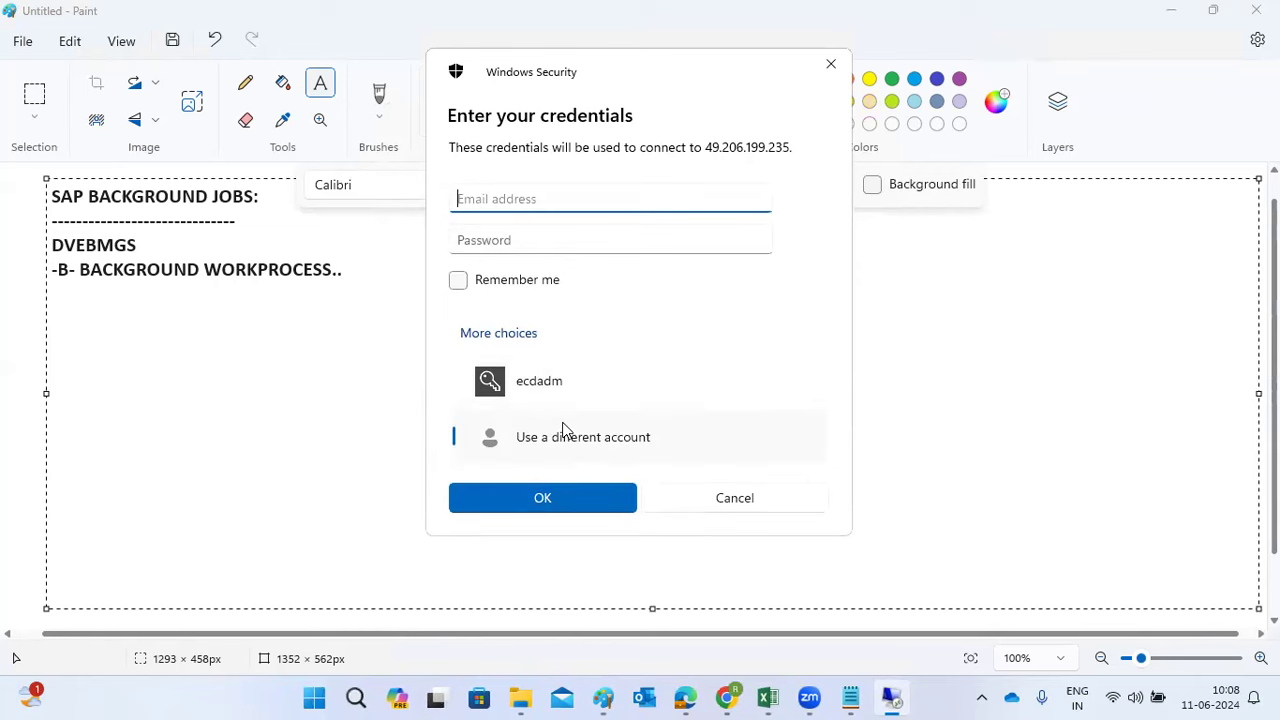
type("Administrator")
key("Tab")
type("•••••••••")
key("ctrl+a")
type("•••••••••••••")
key("Return")
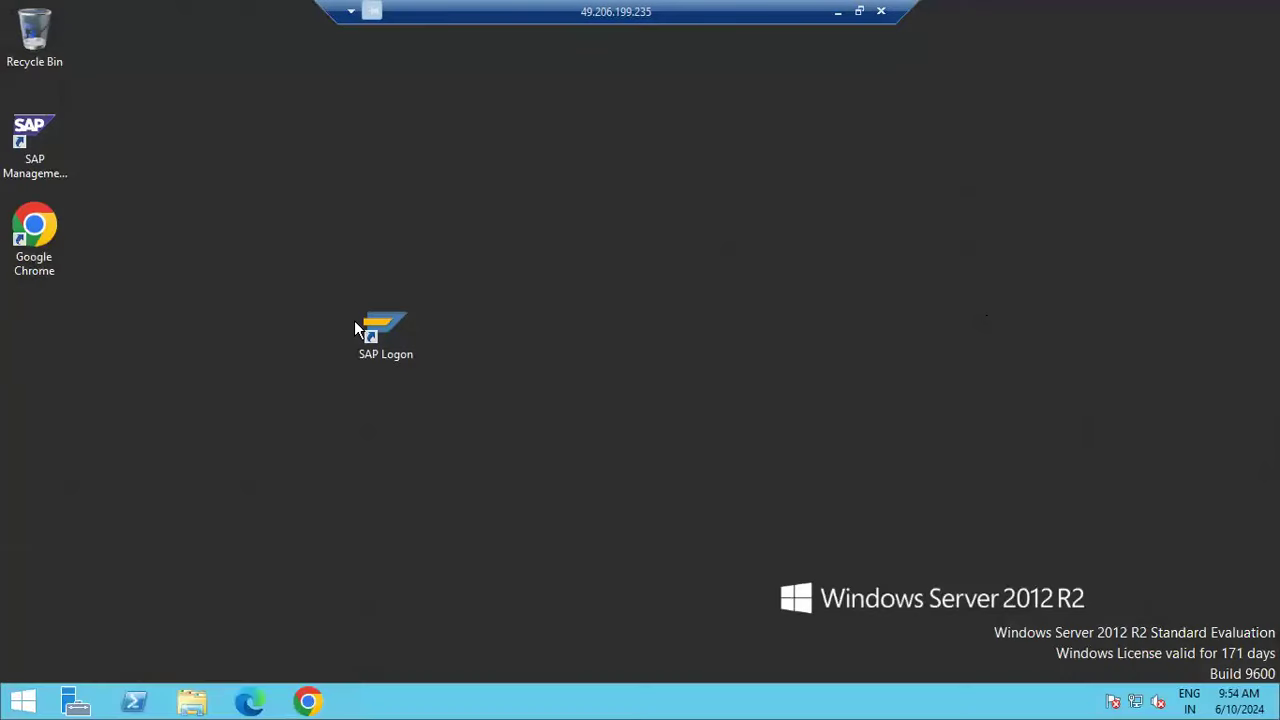
Launch SAP Logon and try both NW1 connections, declining each connection-refused error
double_click(372, 326)
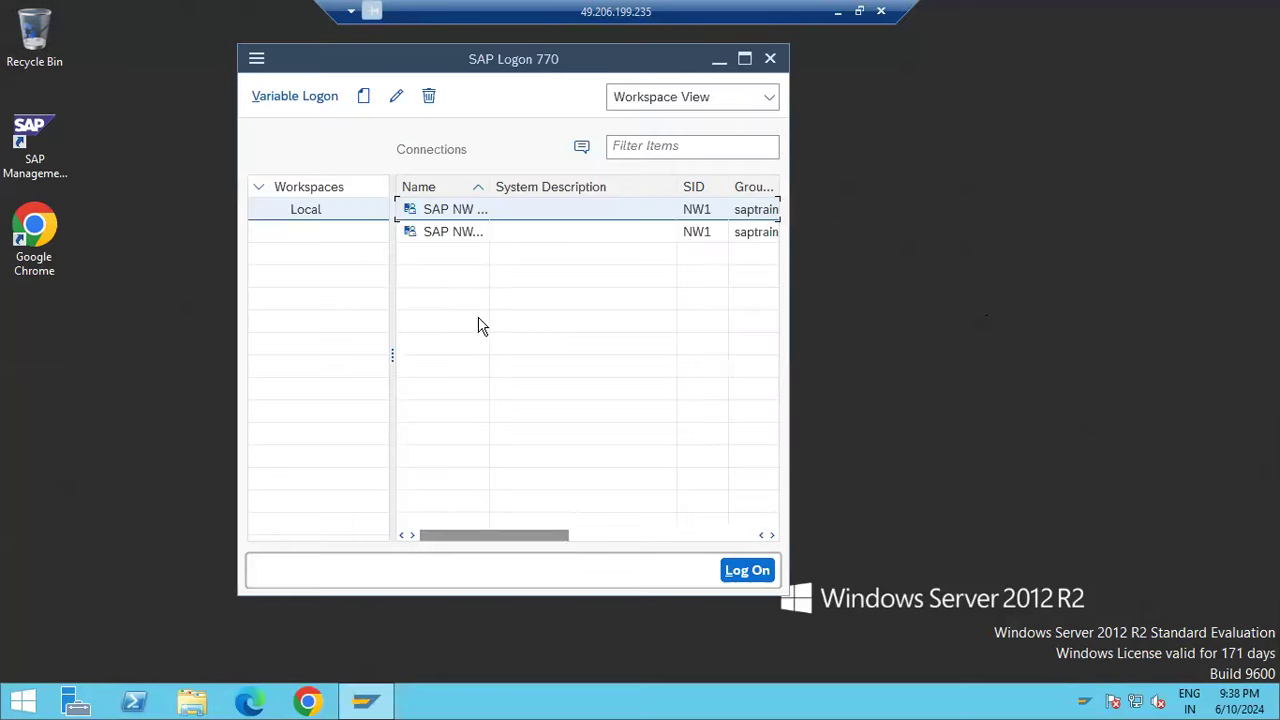
double_click(458, 234)
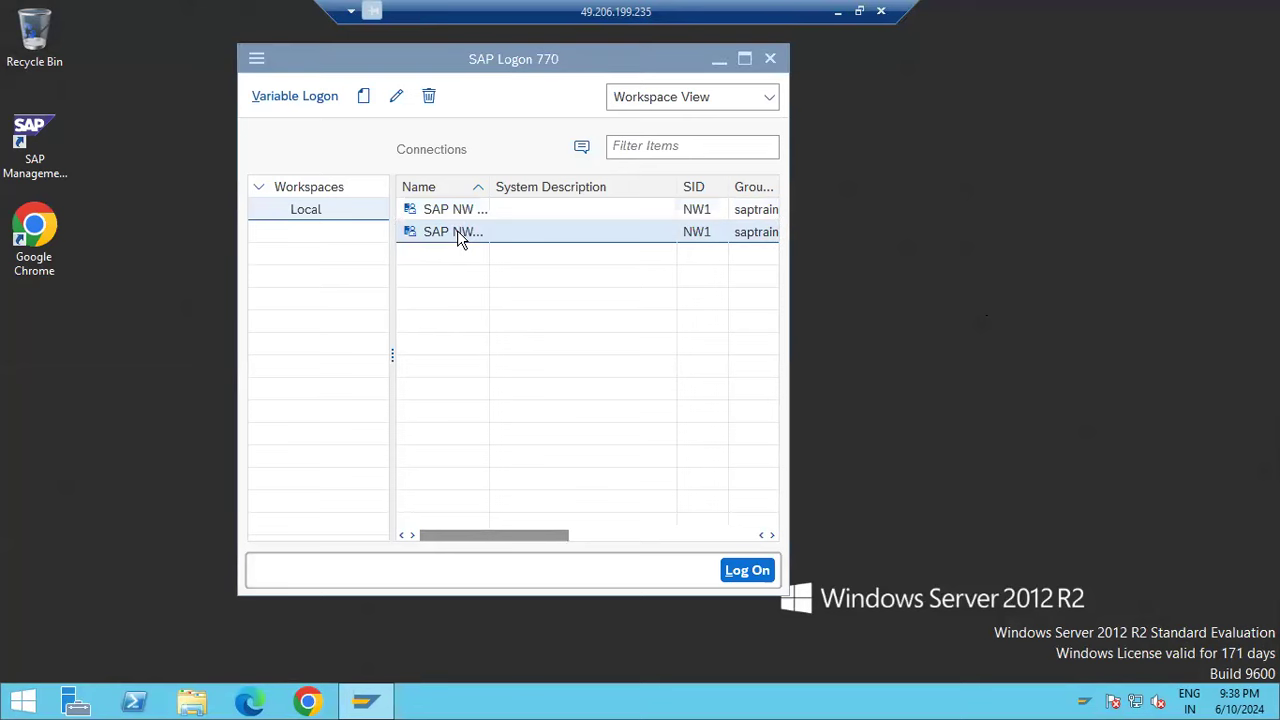
left_click(769, 440)
double_click(460, 212)
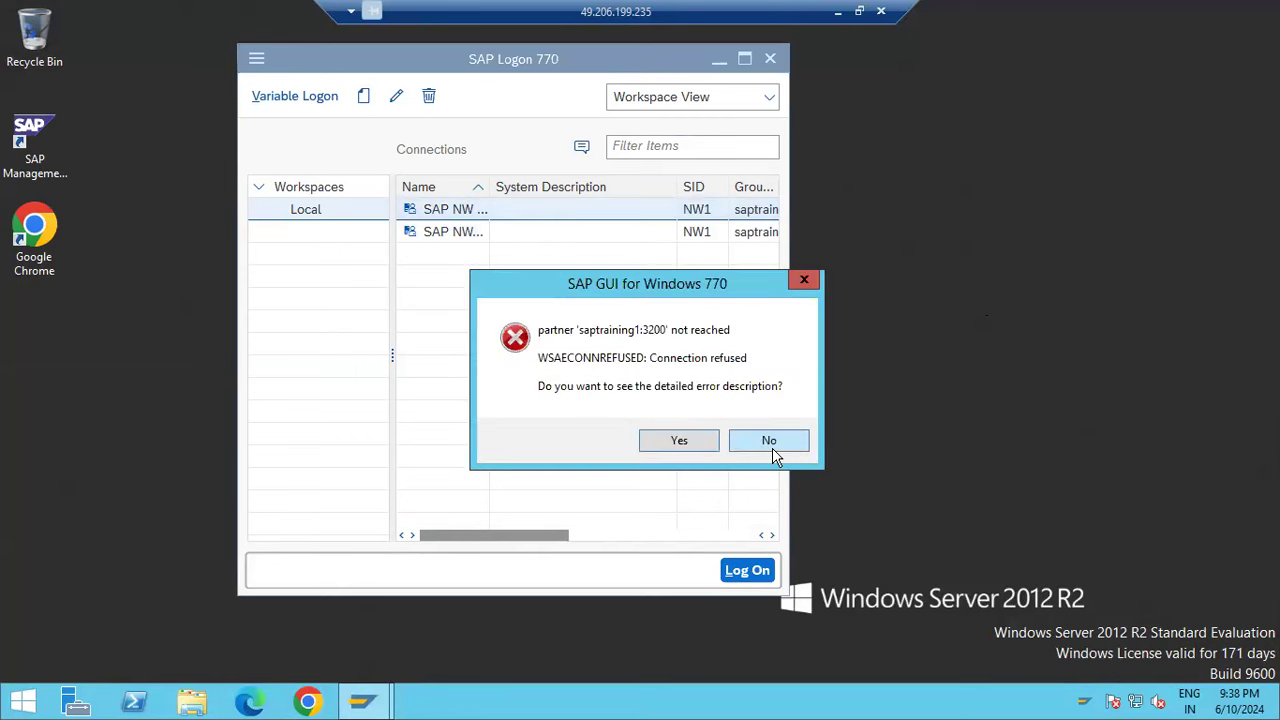
left_click(770, 442)
double_click(40, 135)
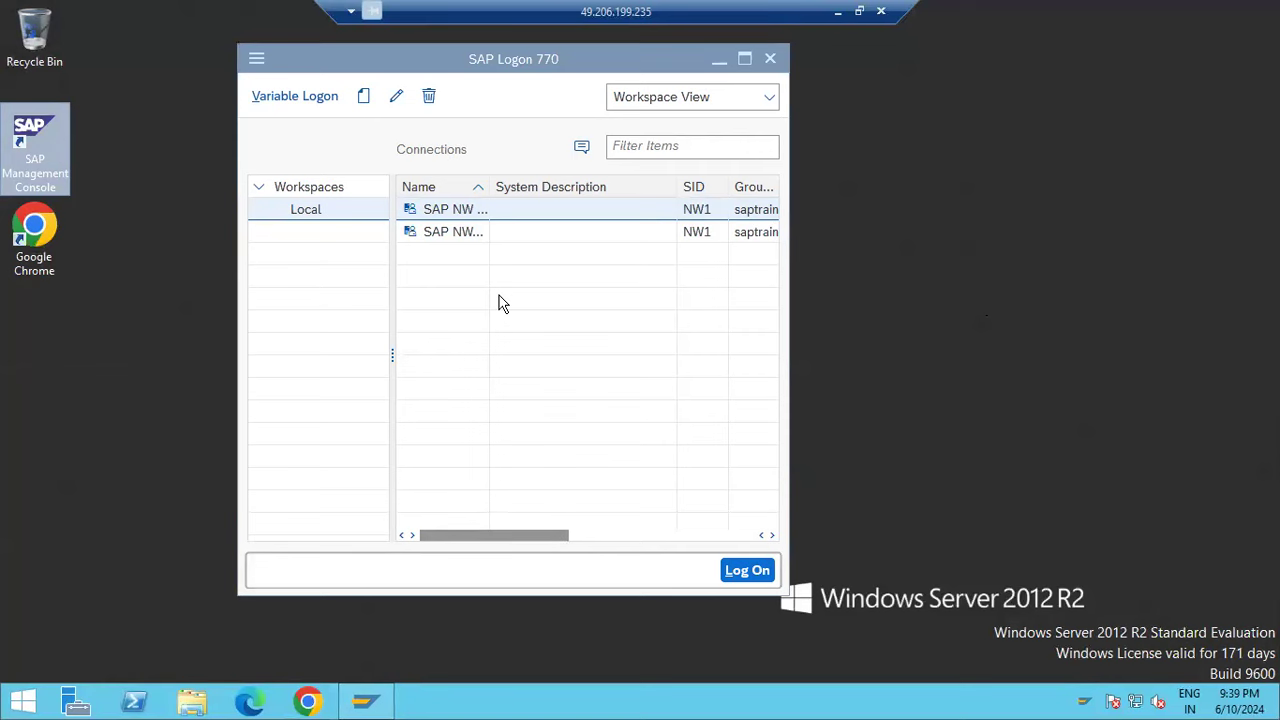
left_click(362, 704)
Minimise SAP Logon and launch the SAP Management Console from the desktop
left_click(362, 704)
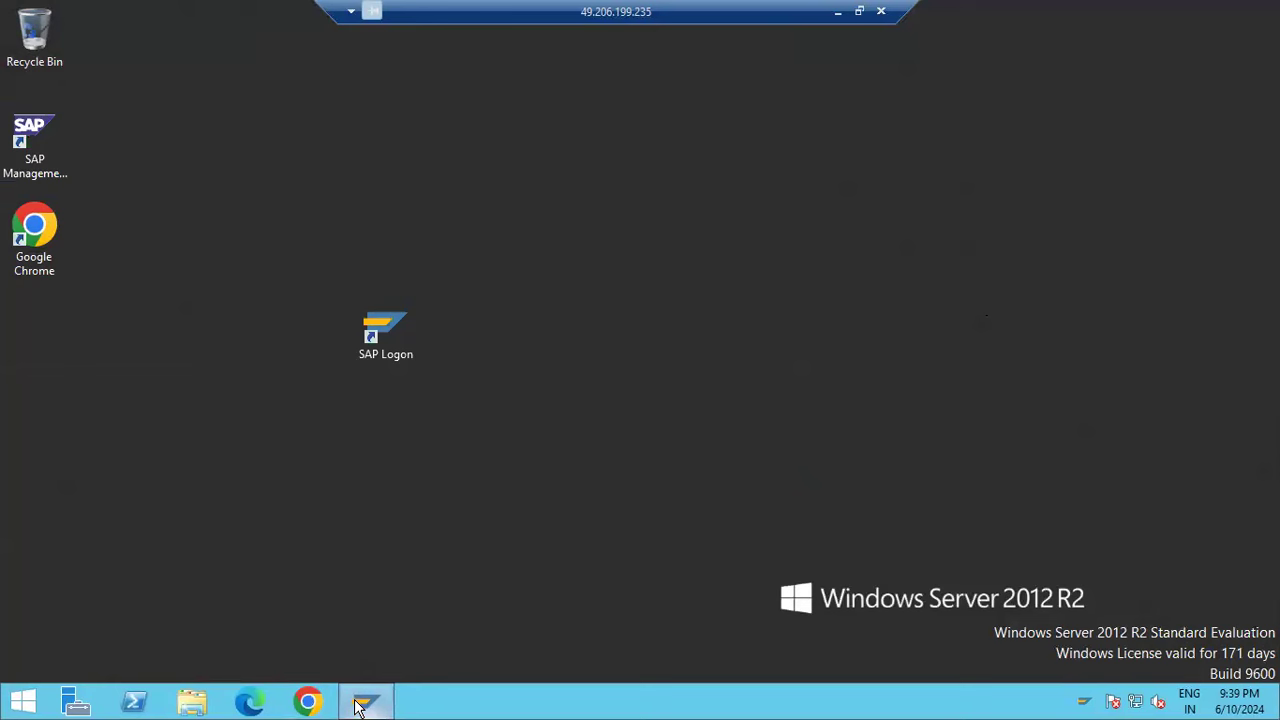
right_click(277, 434)
left_click(337, 490)
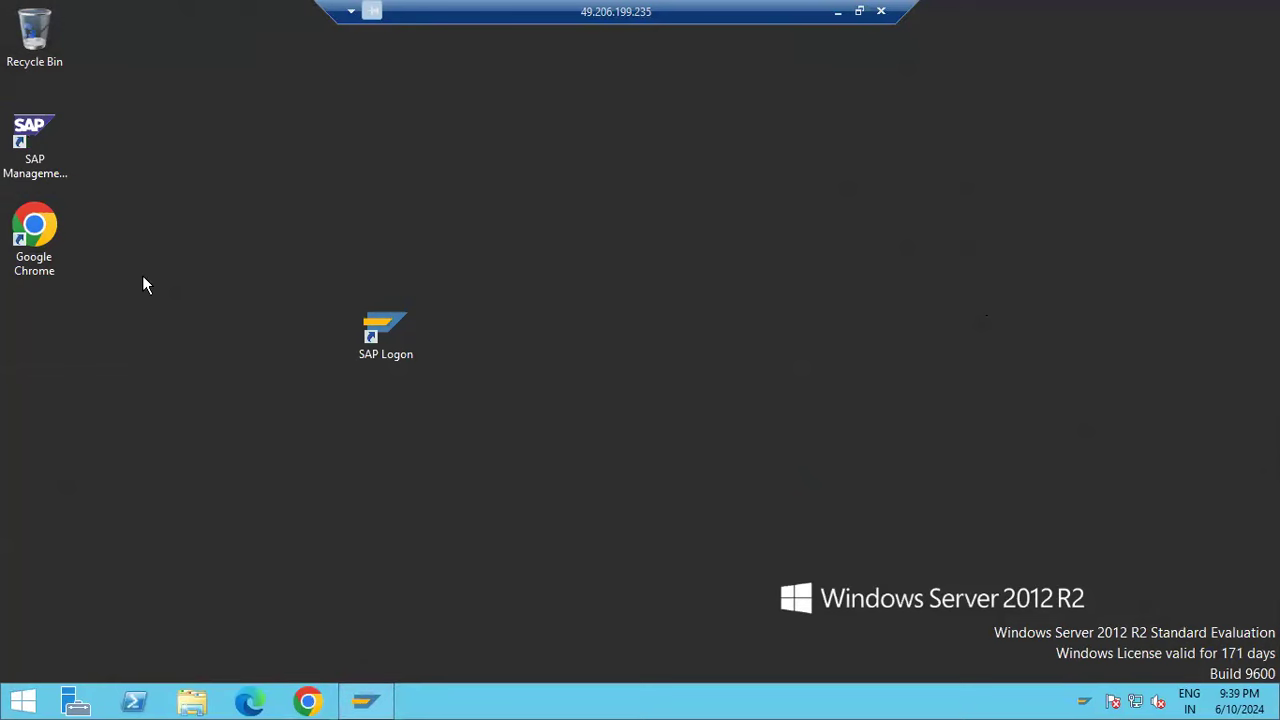
left_click(41, 130)
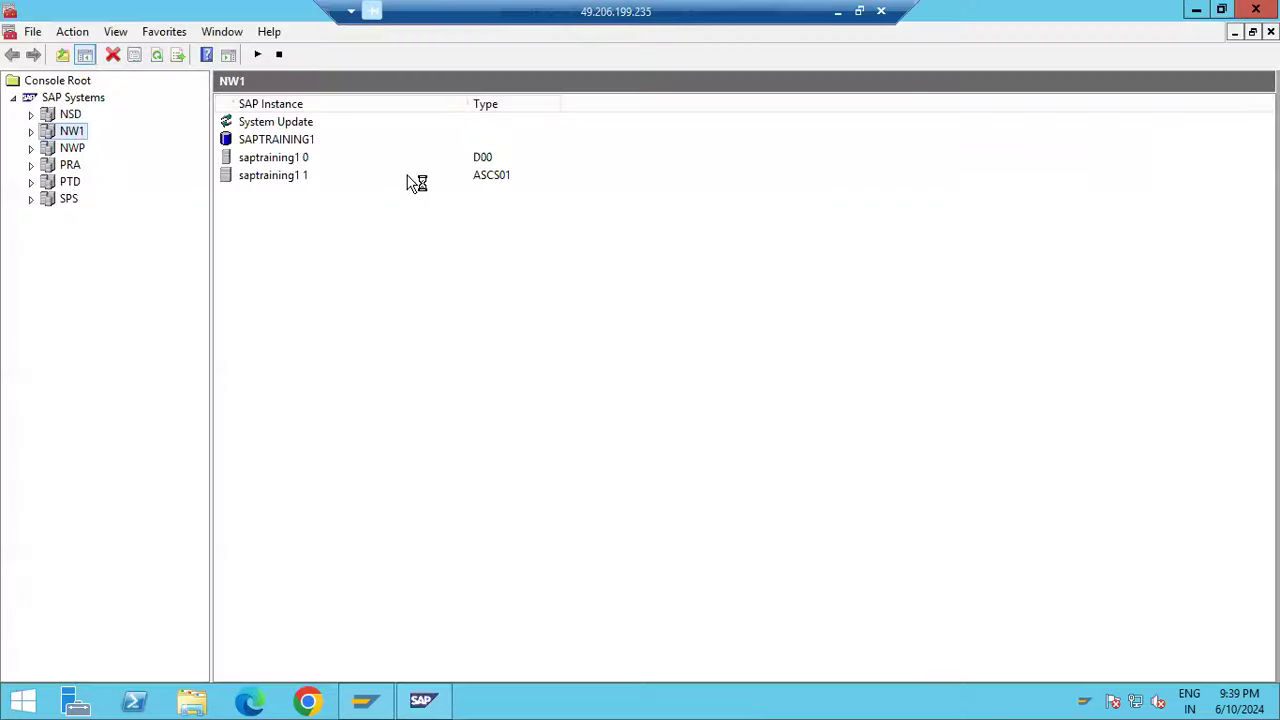
Start the NW1 system, accepting the timeout and entering the OS password
left_click(31, 132)
right_click(62, 132)
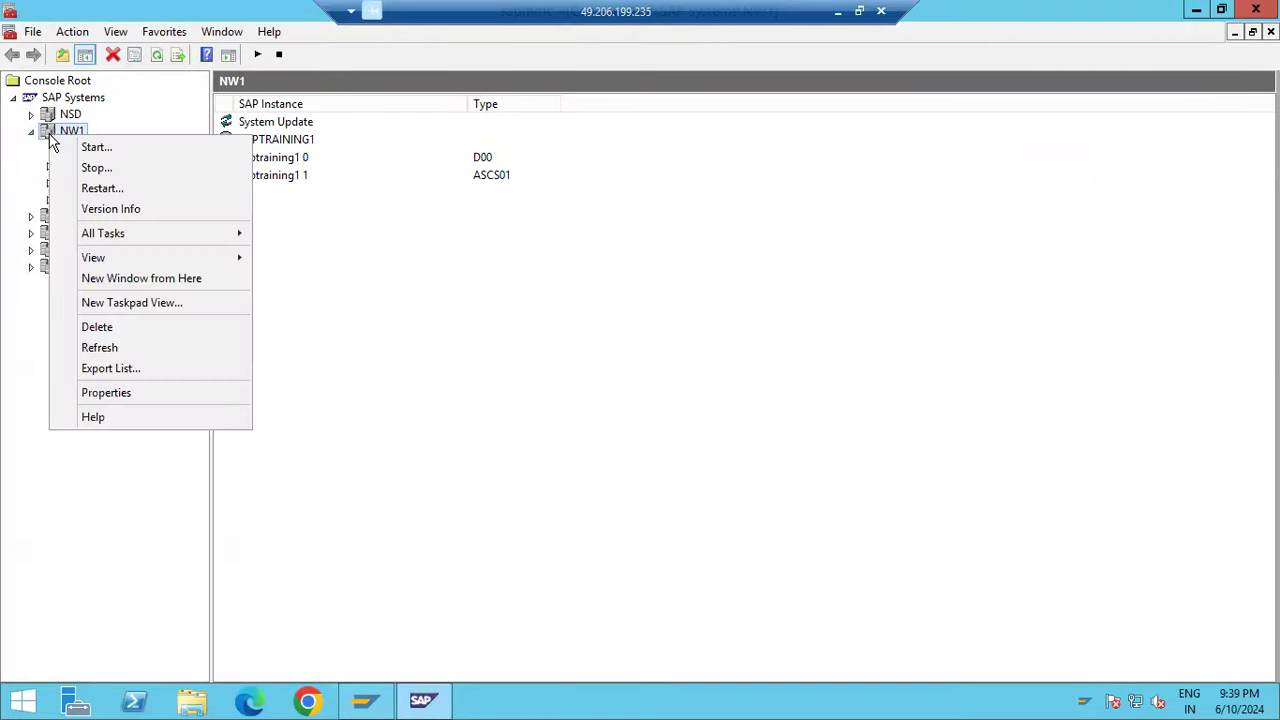
mouse_move(230, 240)
left_click(288, 236)
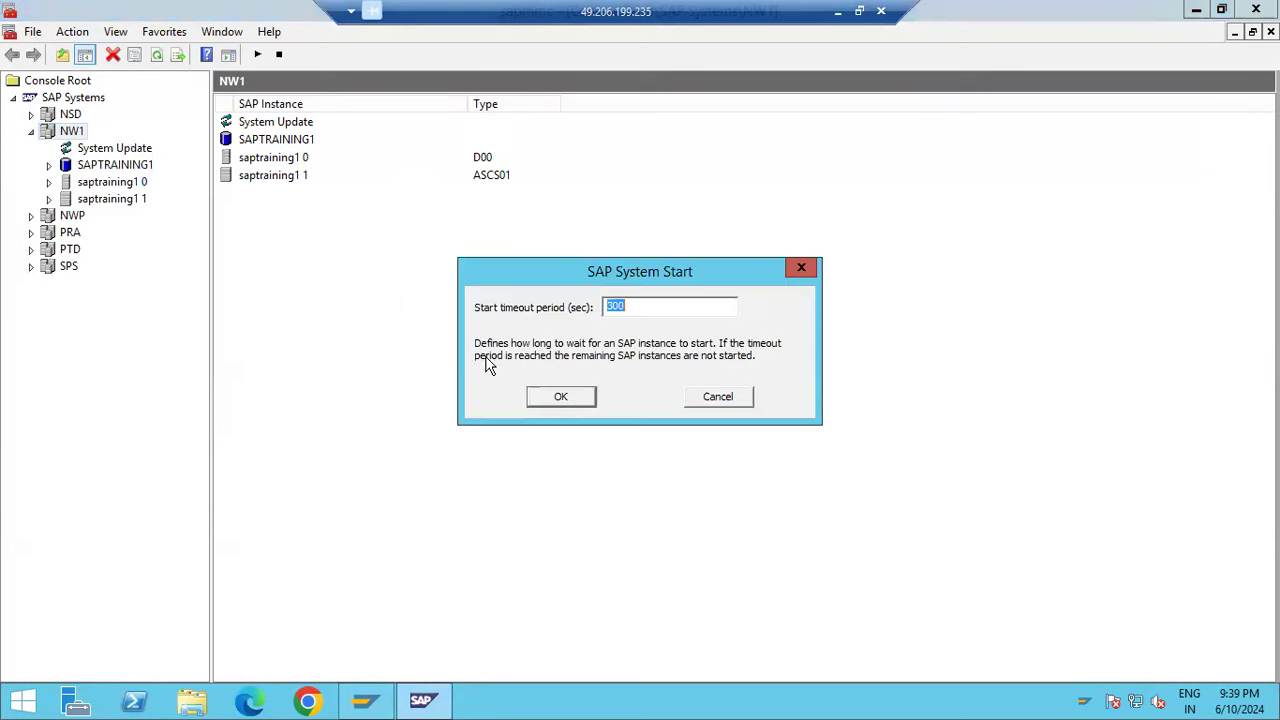
left_click(568, 403)
left_click(596, 365)
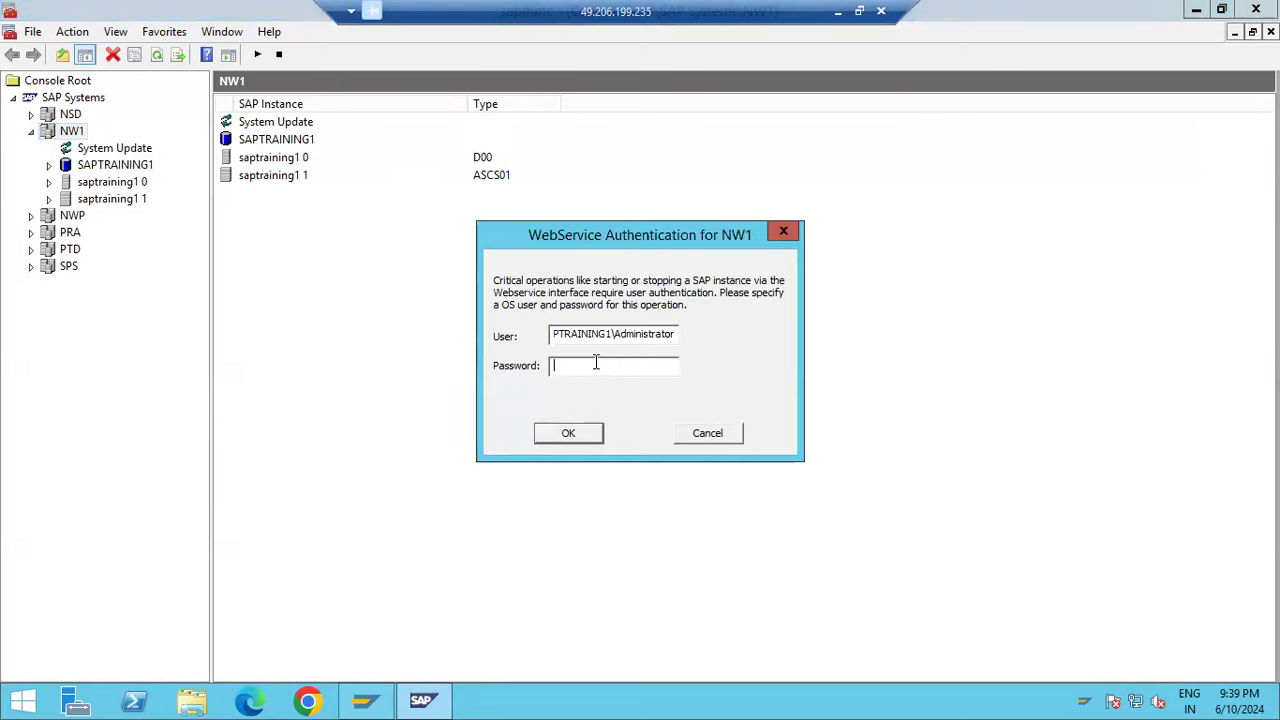
type("*************")
key("Return")
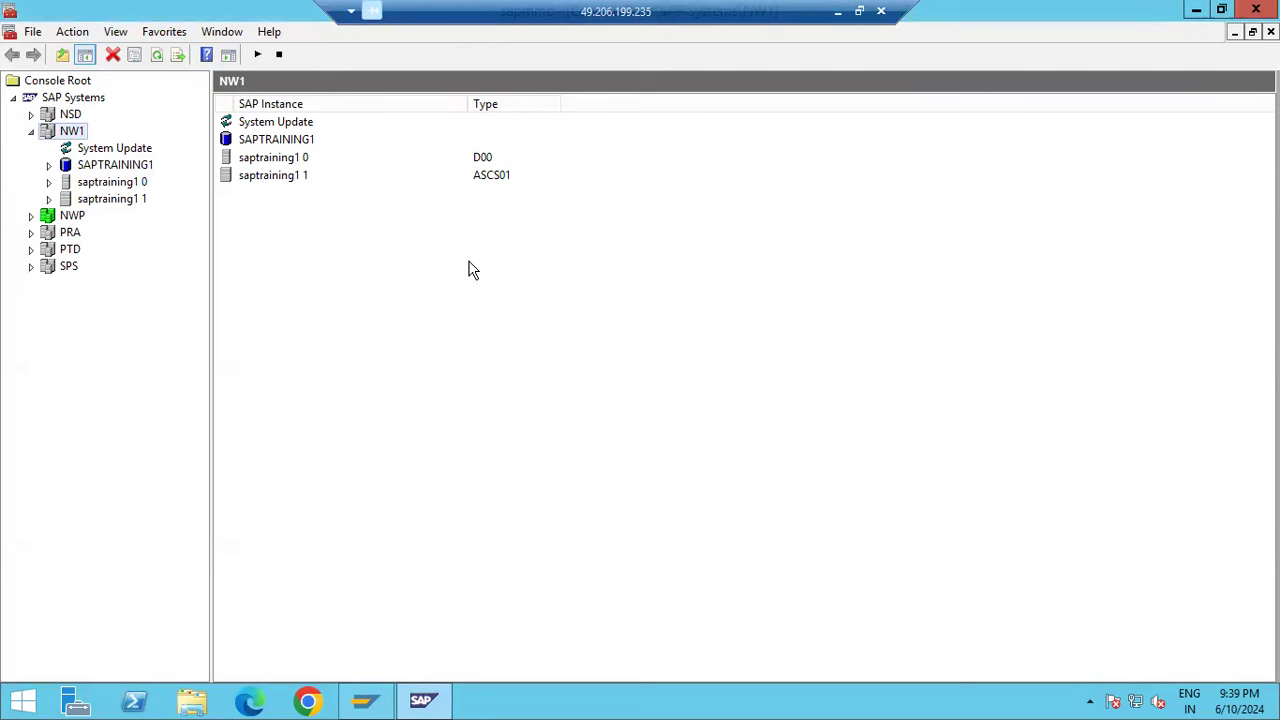
Show the Process List of instance saptraining1 1, then expand saptraining1 0
left_click(31, 216)
left_click(31, 216)
left_click(32, 131)
left_click(32, 131)
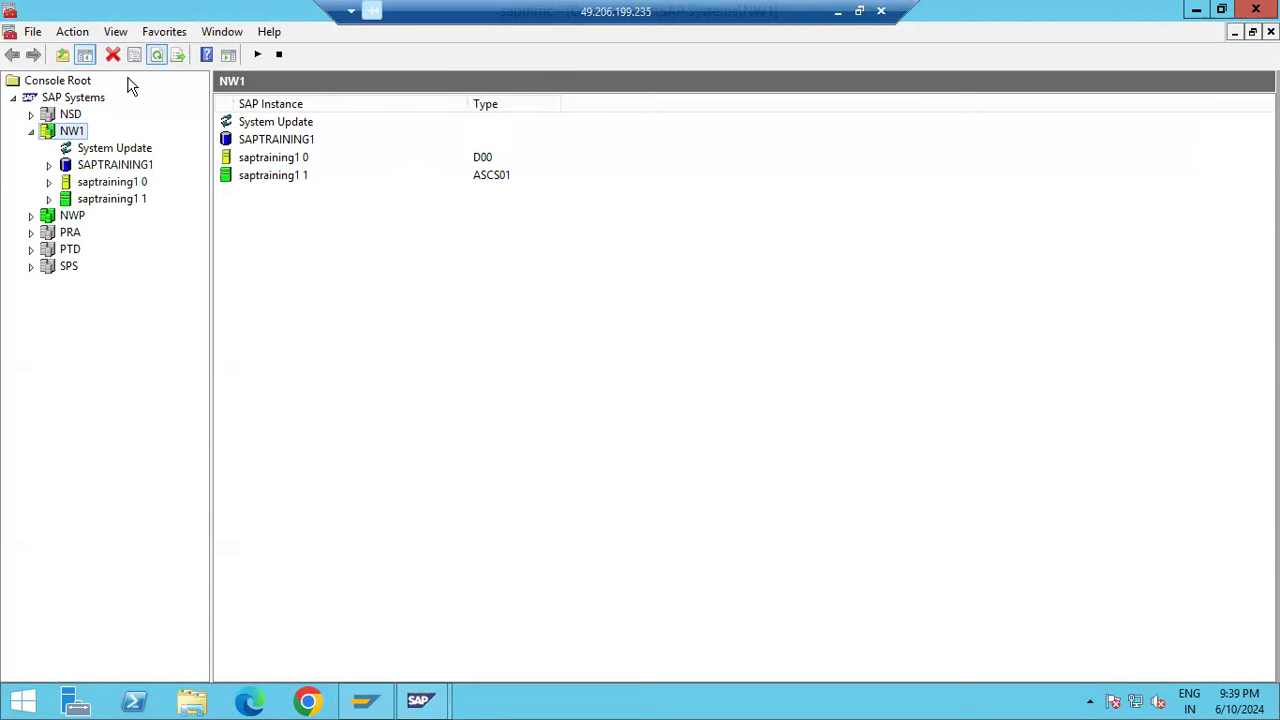
left_click(48, 199)
left_click(110, 218)
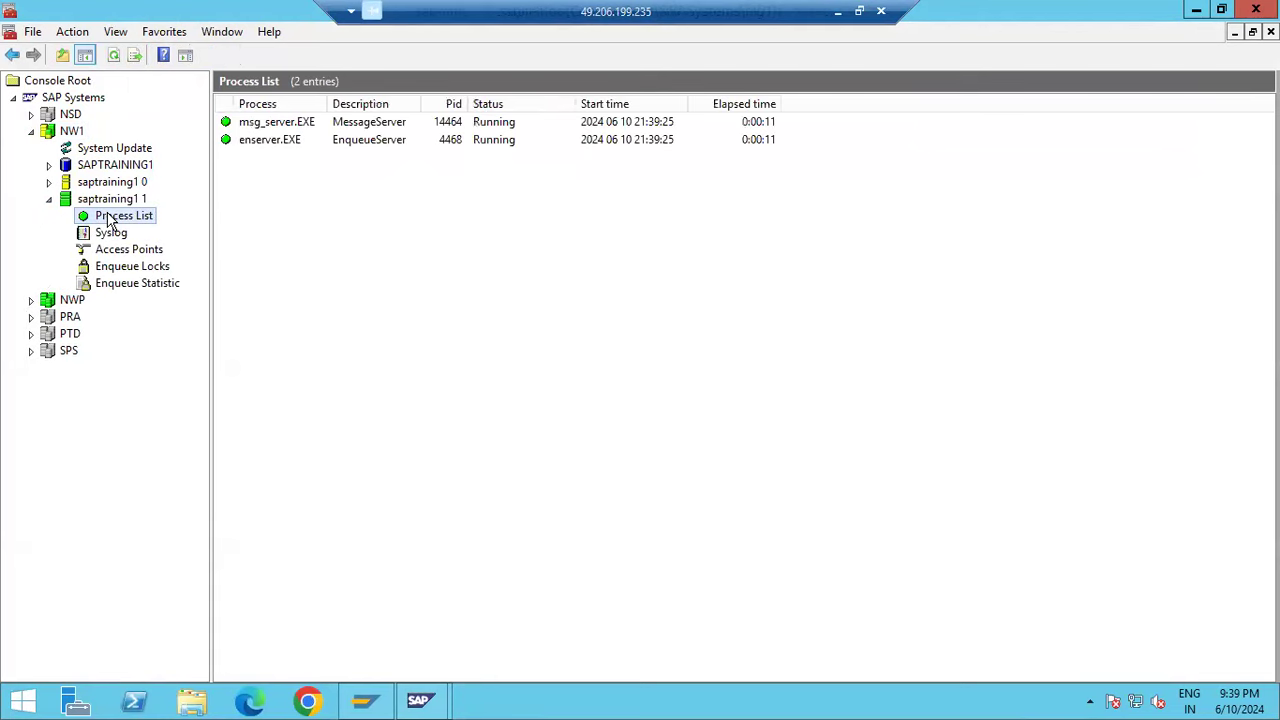
left_click(49, 182)
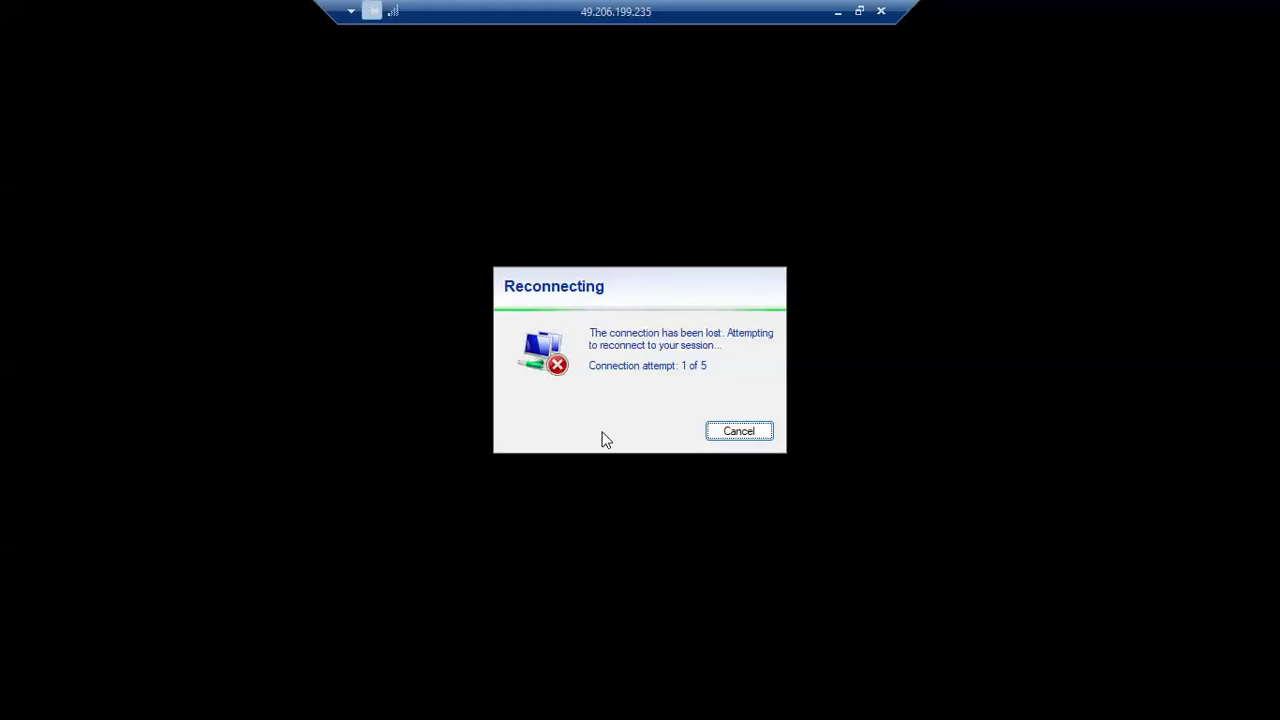
Relaunch Remote Desktop Connection and attempt to connect, aborting the stalled attempts
left_click(759, 431)
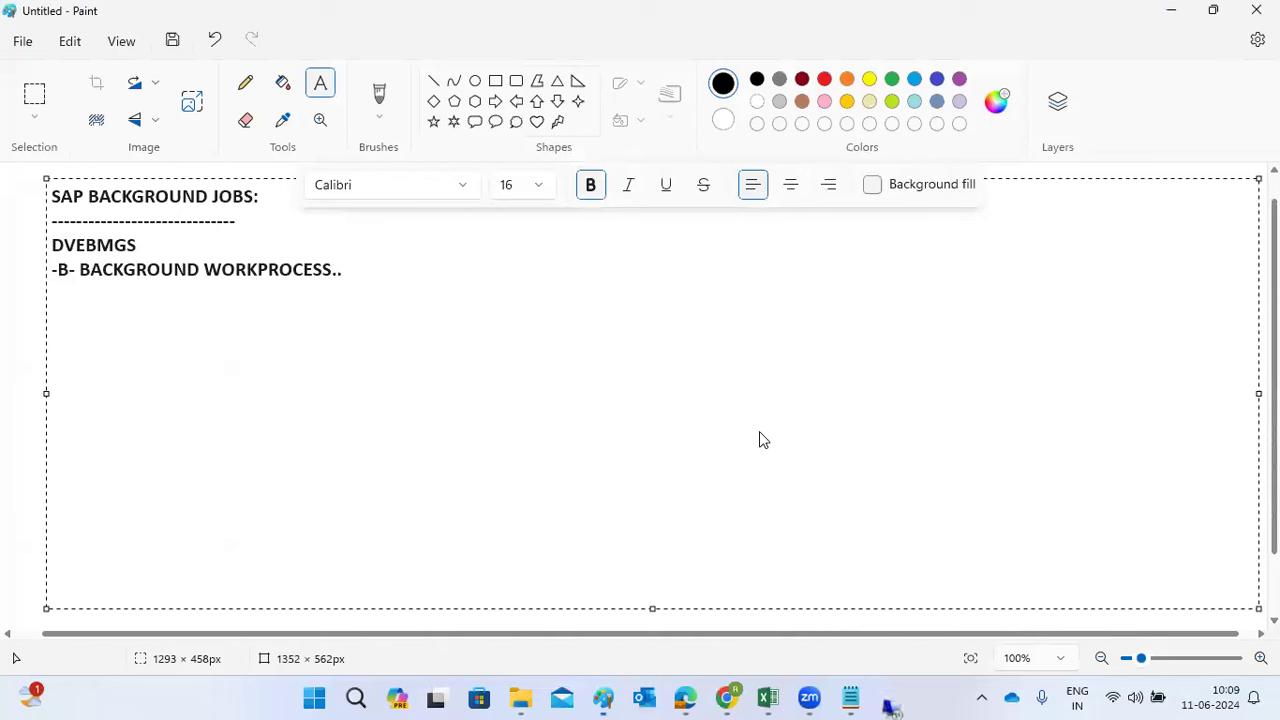
key("super+r")
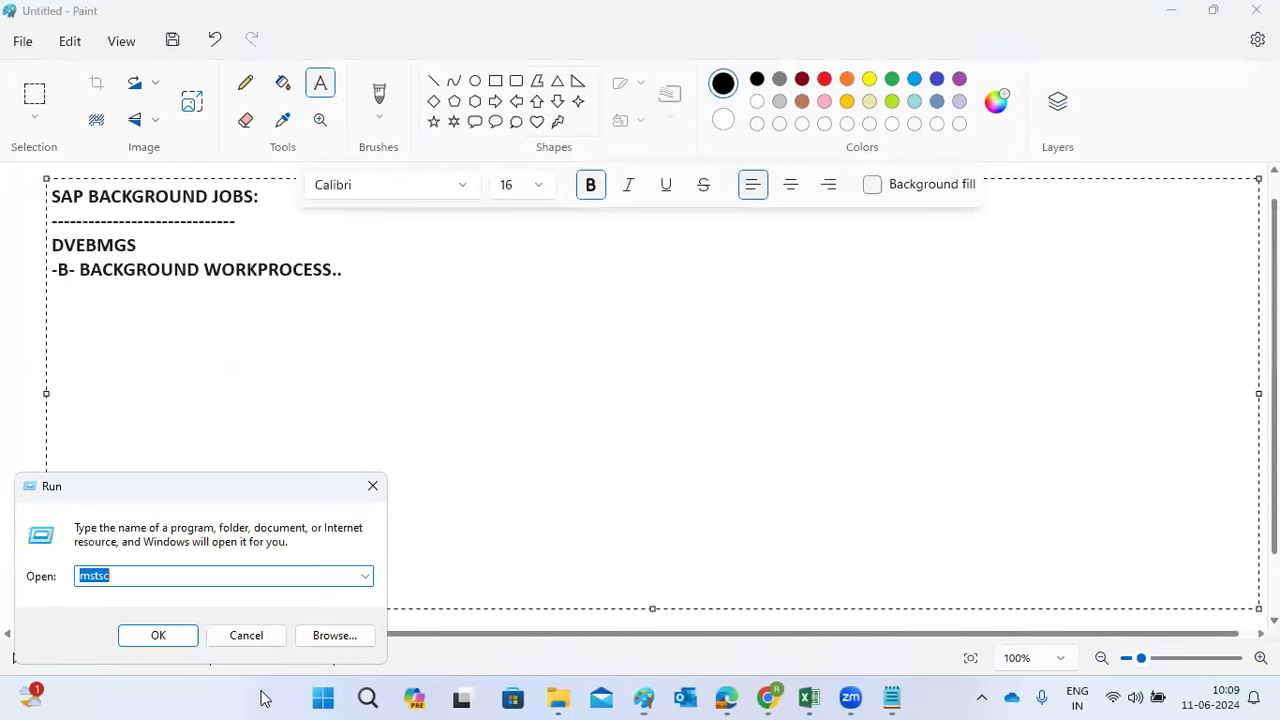
left_click(158, 636)
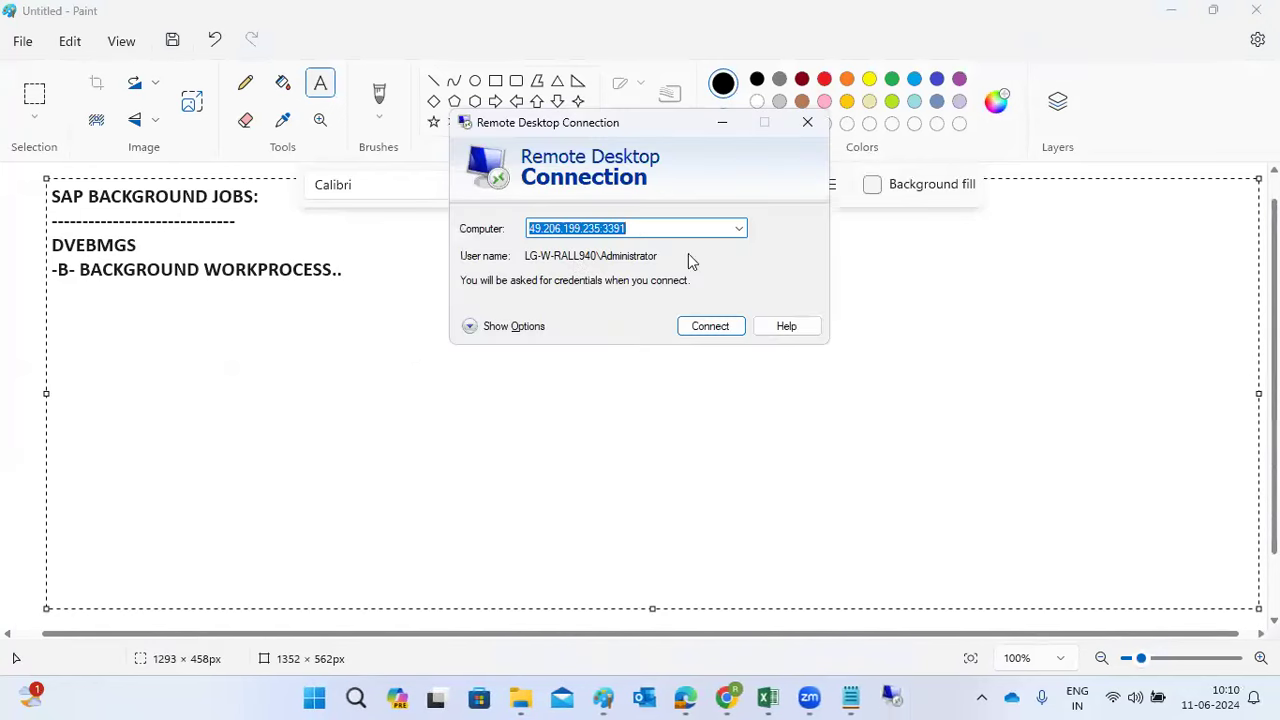
left_click(711, 326)
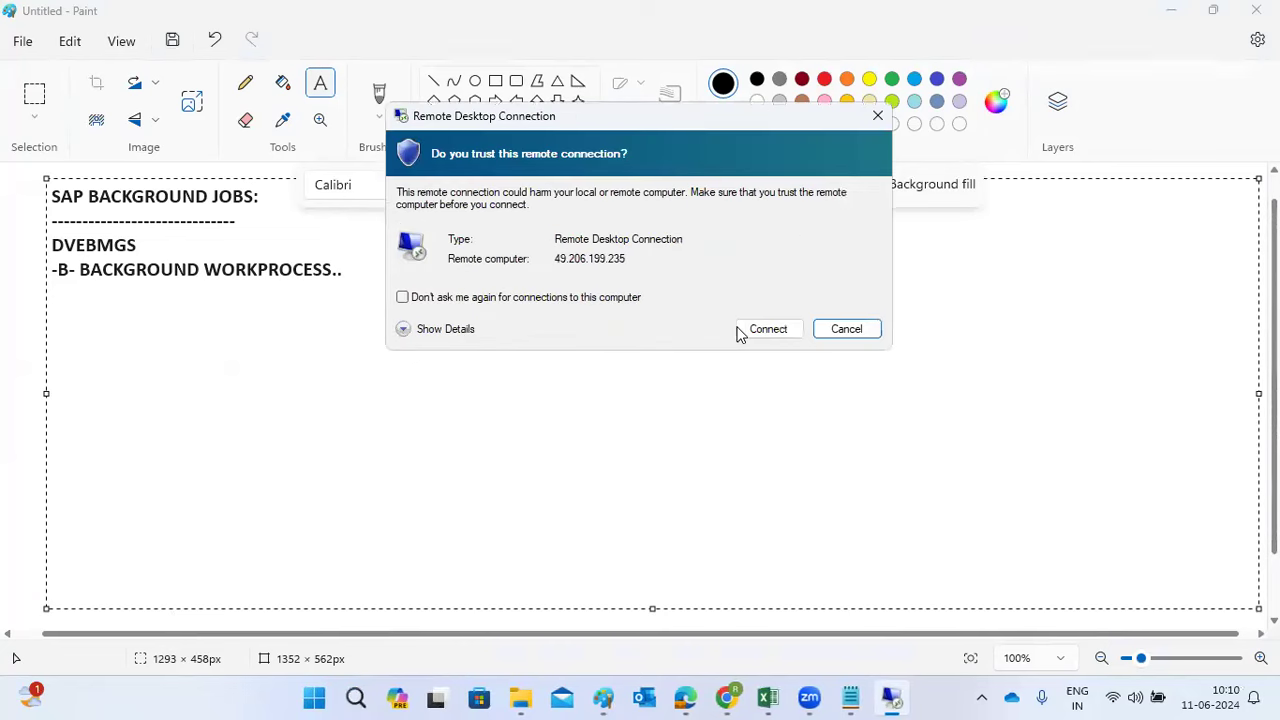
left_click(768, 331)
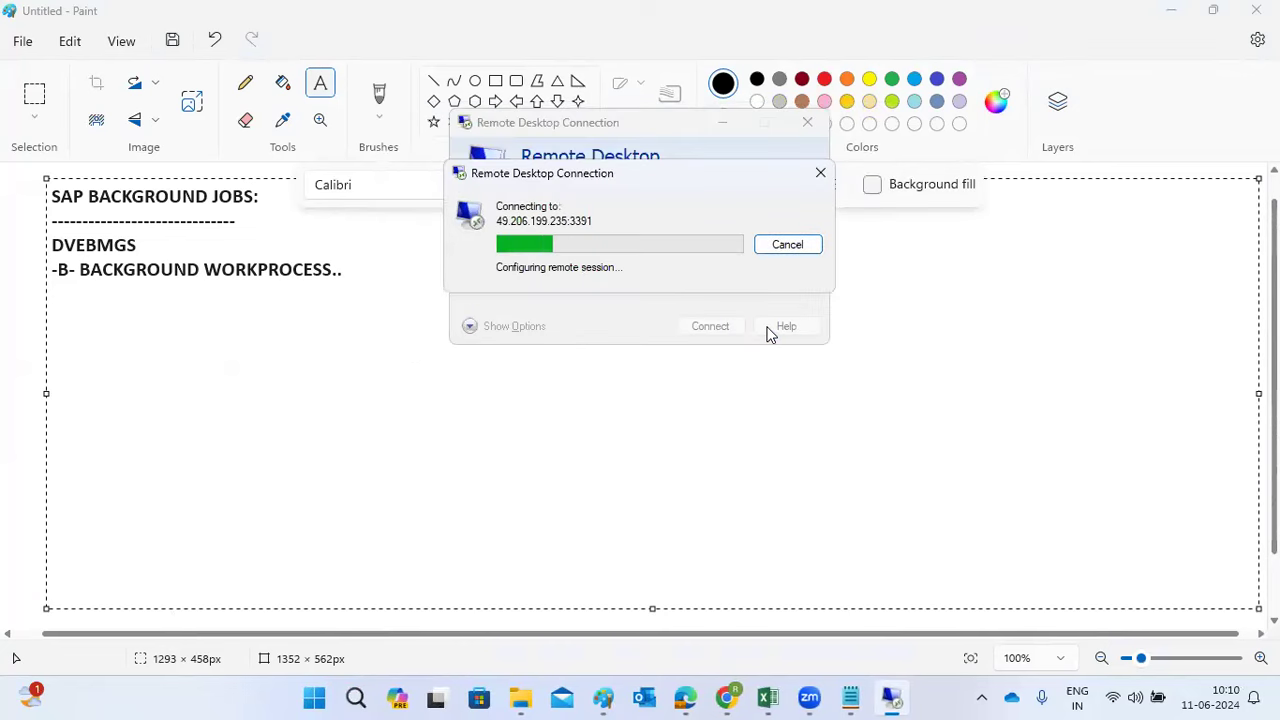
left_click(791, 251)
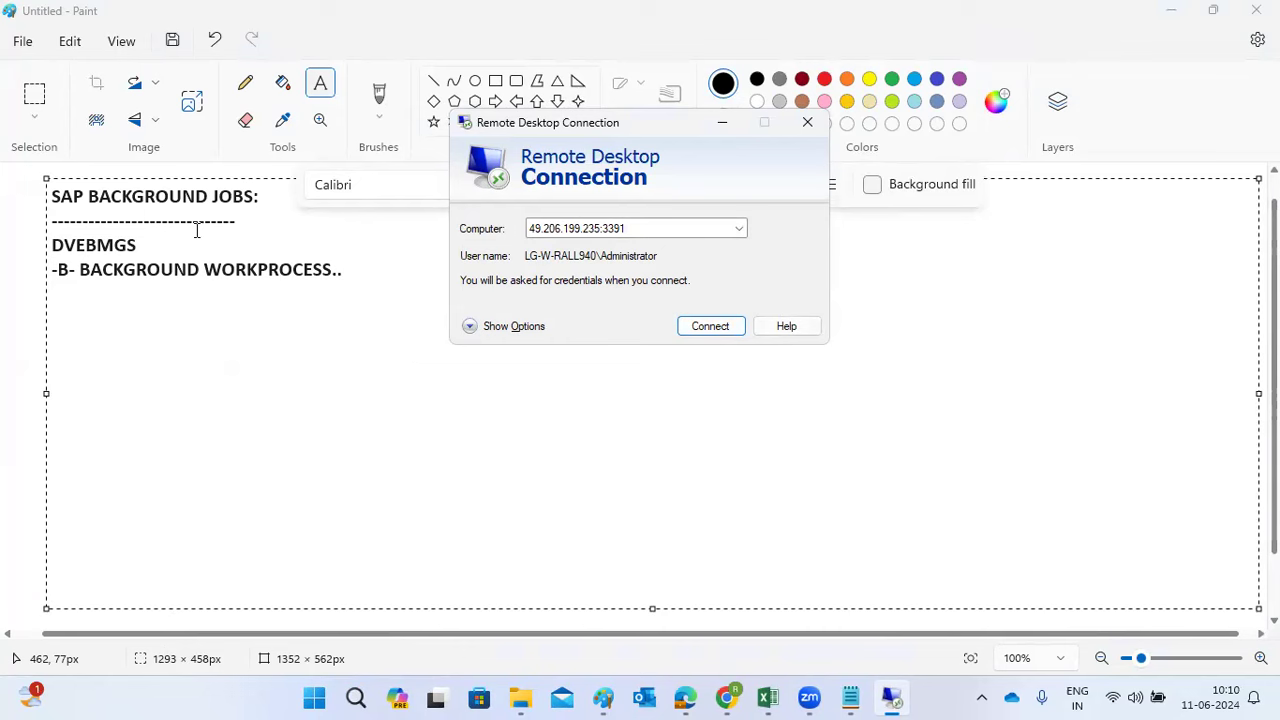
left_click(709, 328)
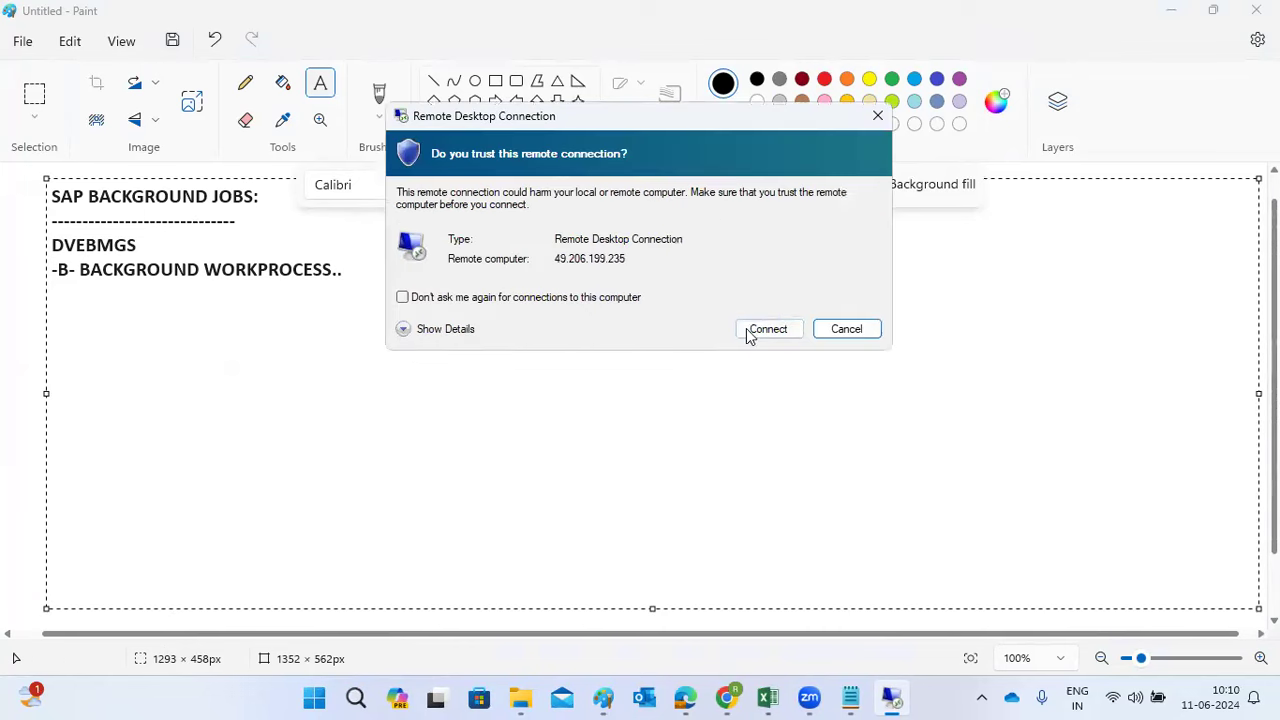
left_click(767, 329)
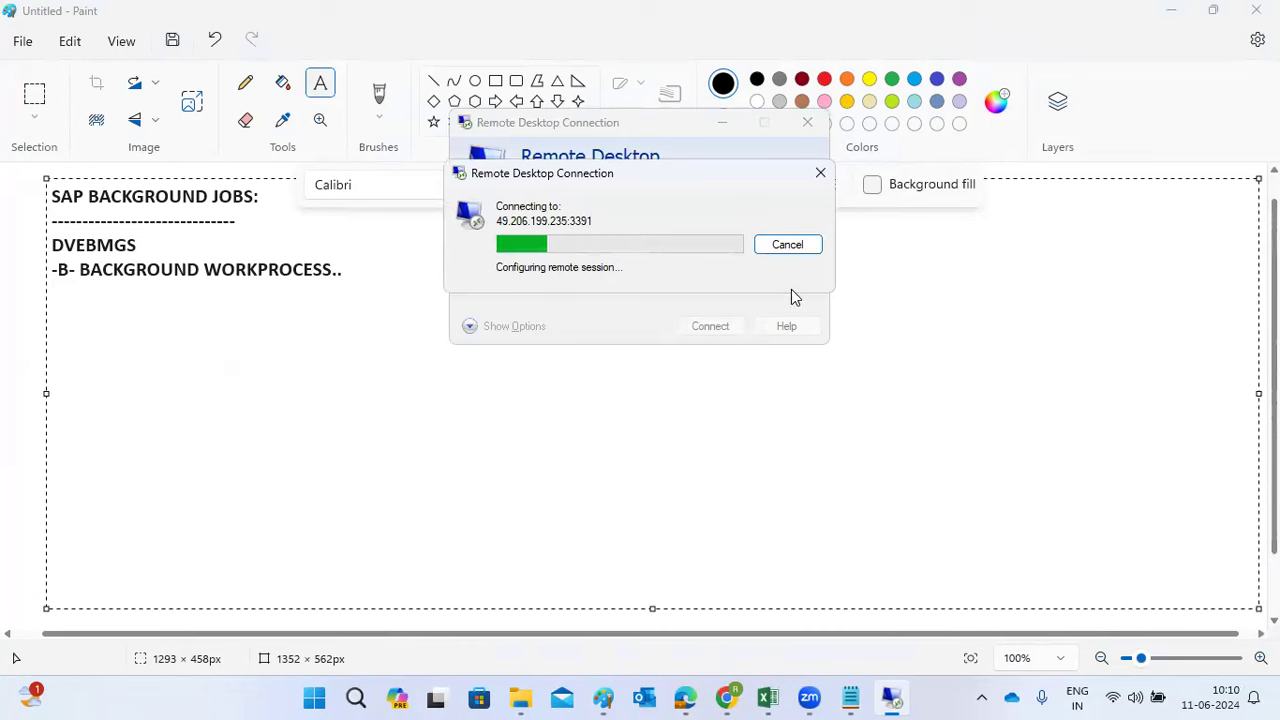
left_click(792, 245)
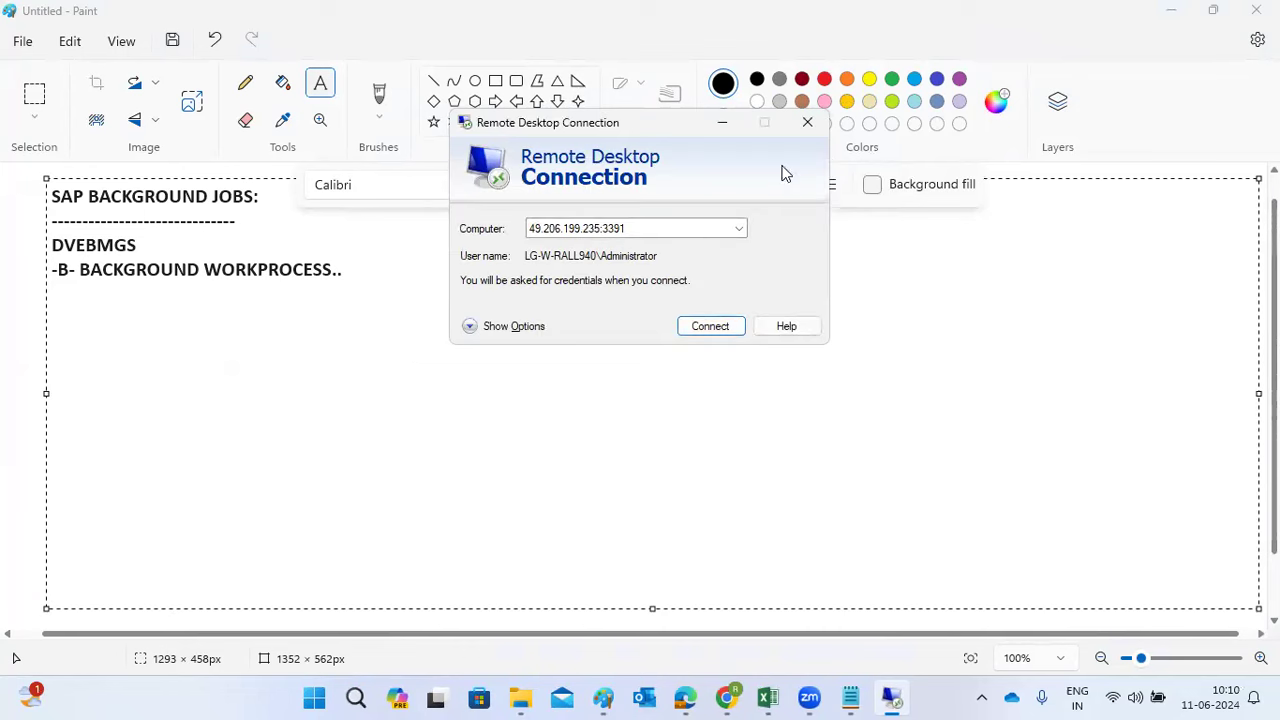
left_click(739, 228)
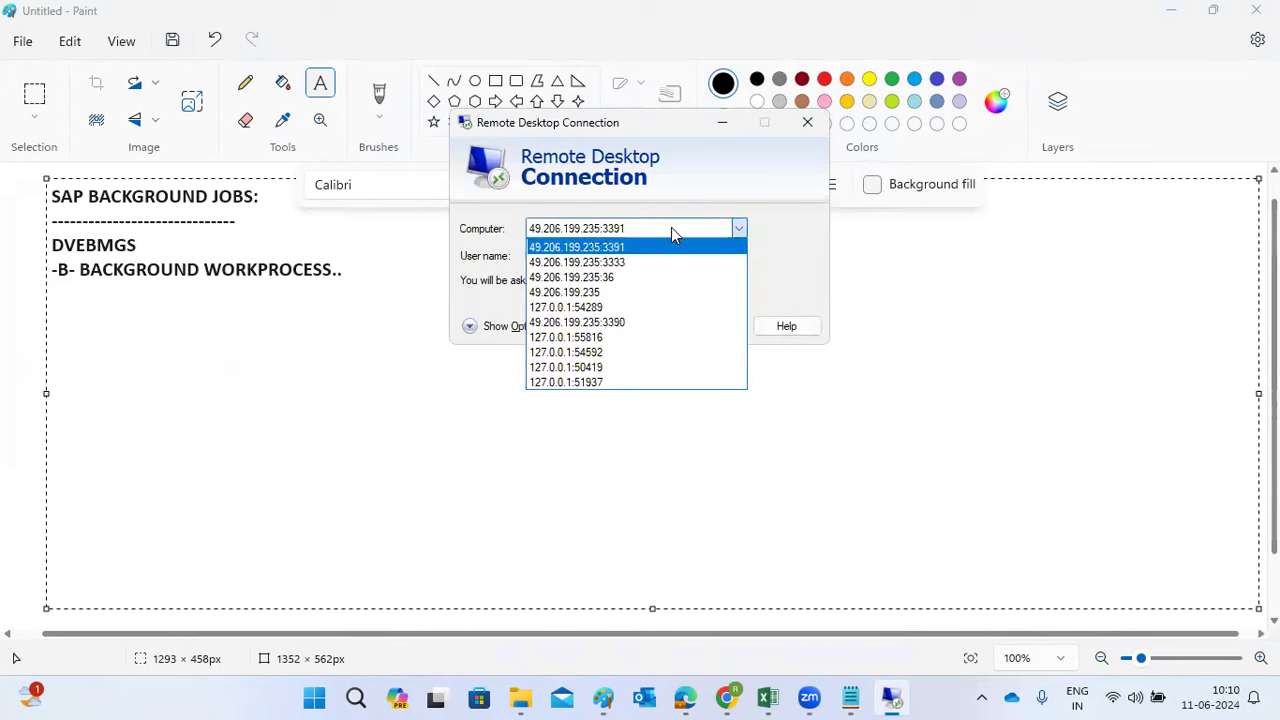
left_click(573, 292)
left_click(708, 326)
left_click(766, 332)
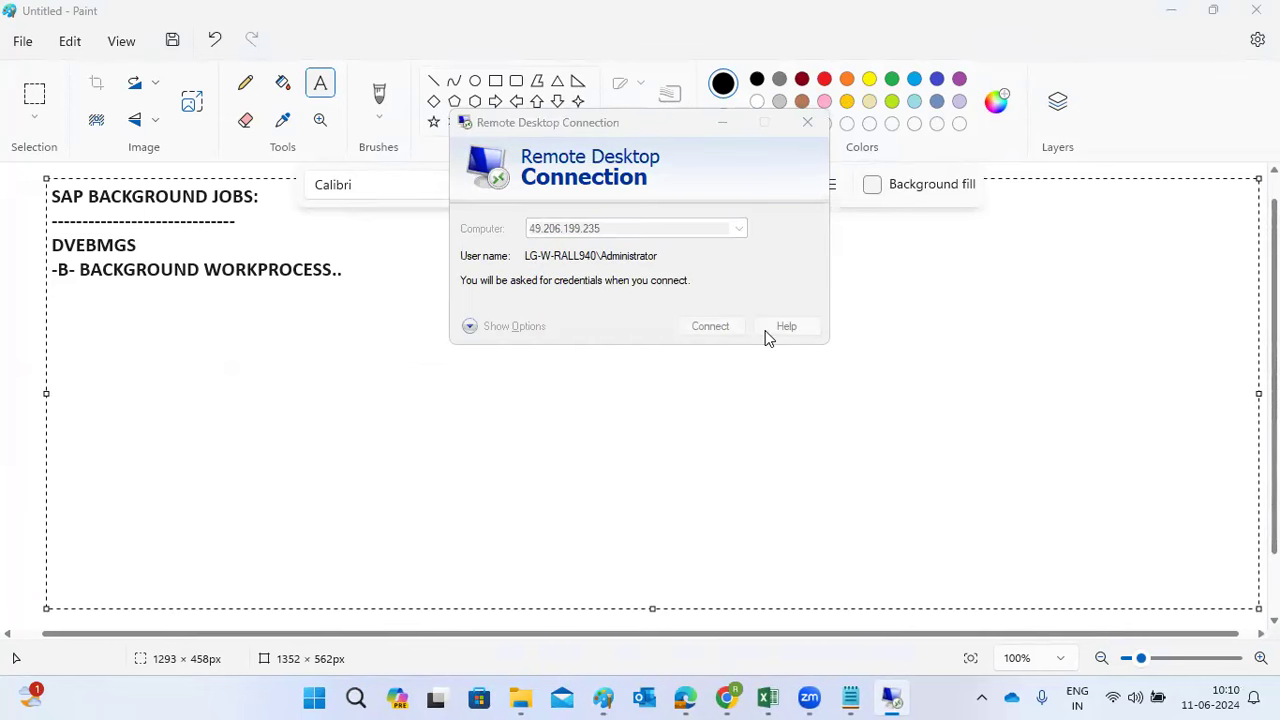
type("************")
key("Return")
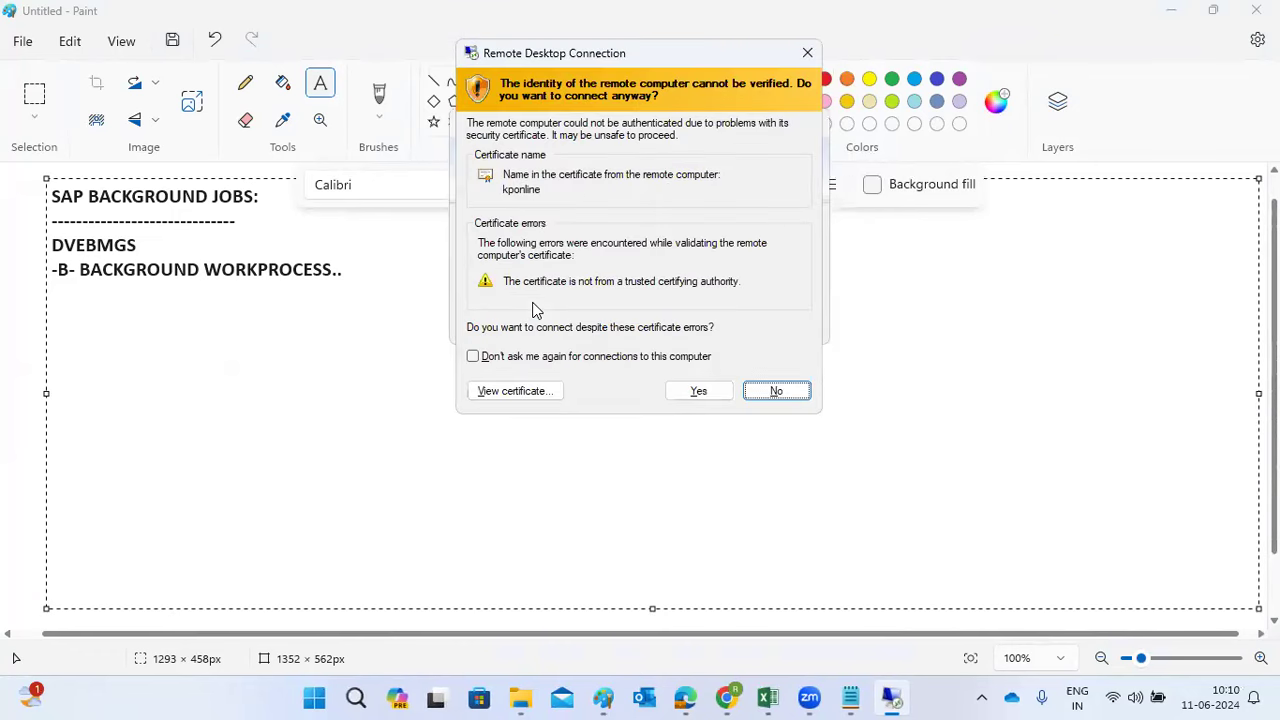
left_click(683, 394)
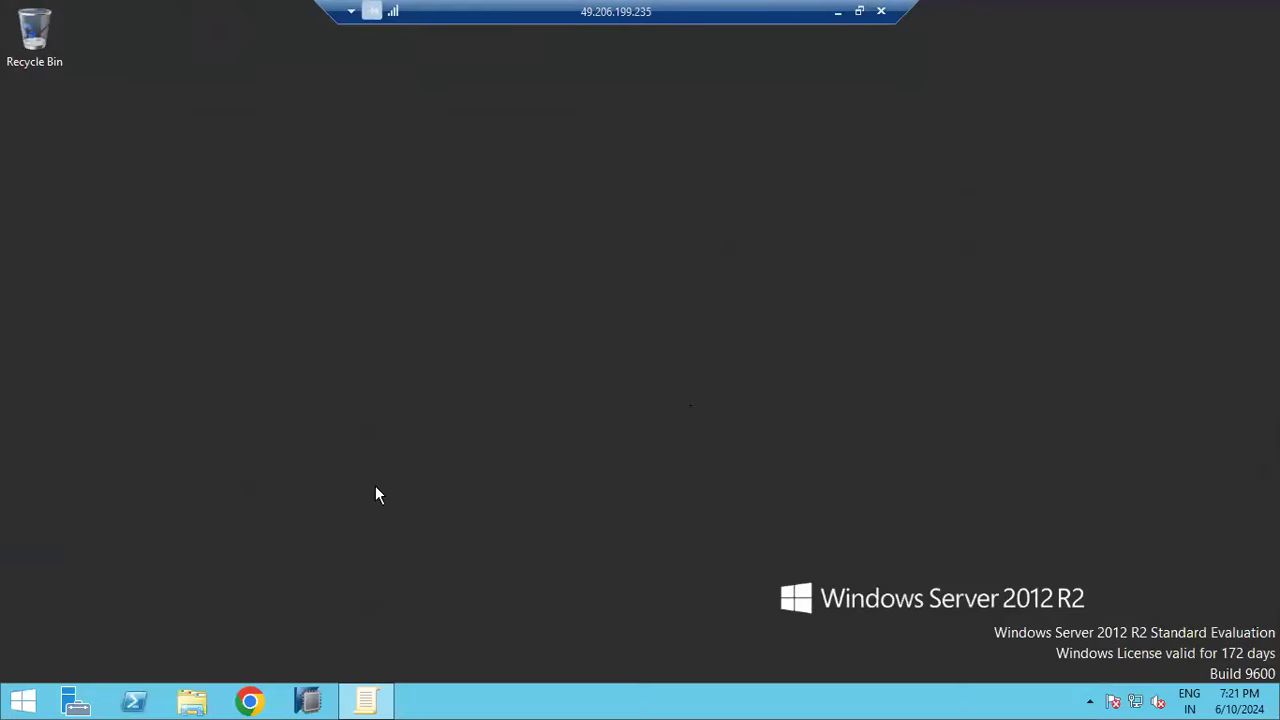
Launch SAP Logon on the remote desktop and try NW1 again, dismissing its error
left_click(175, 232)
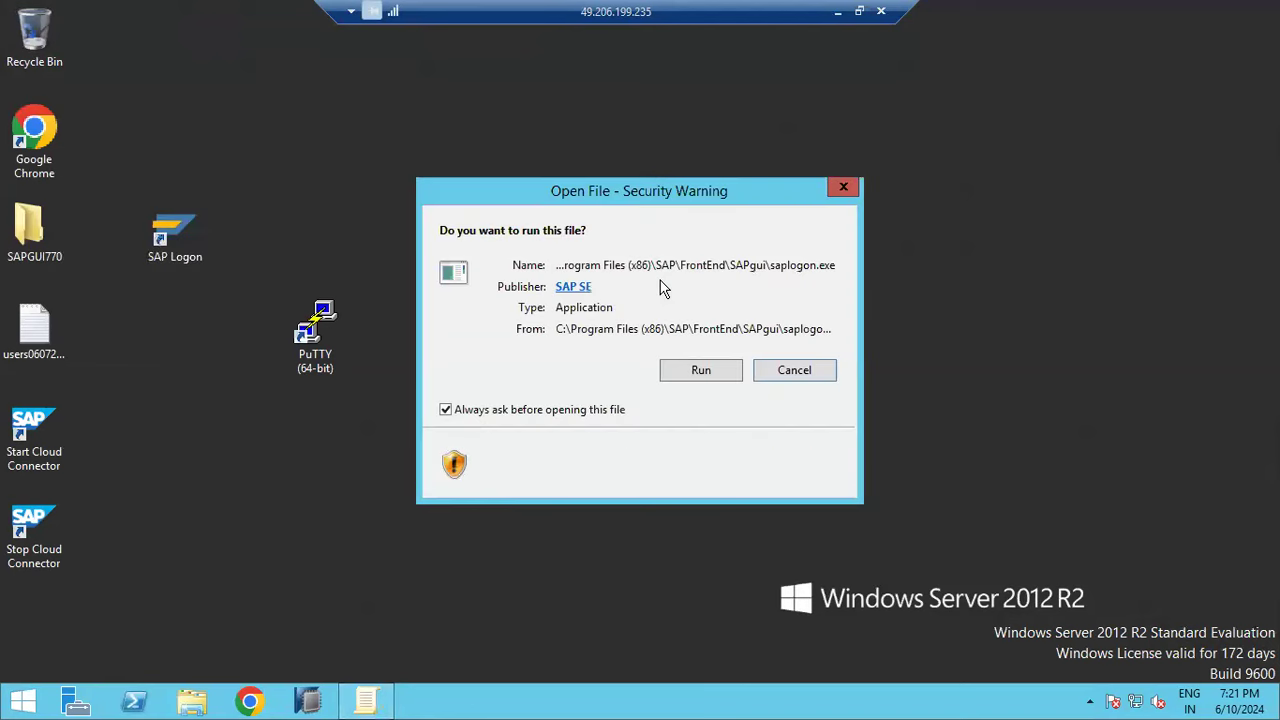
left_click(678, 371)
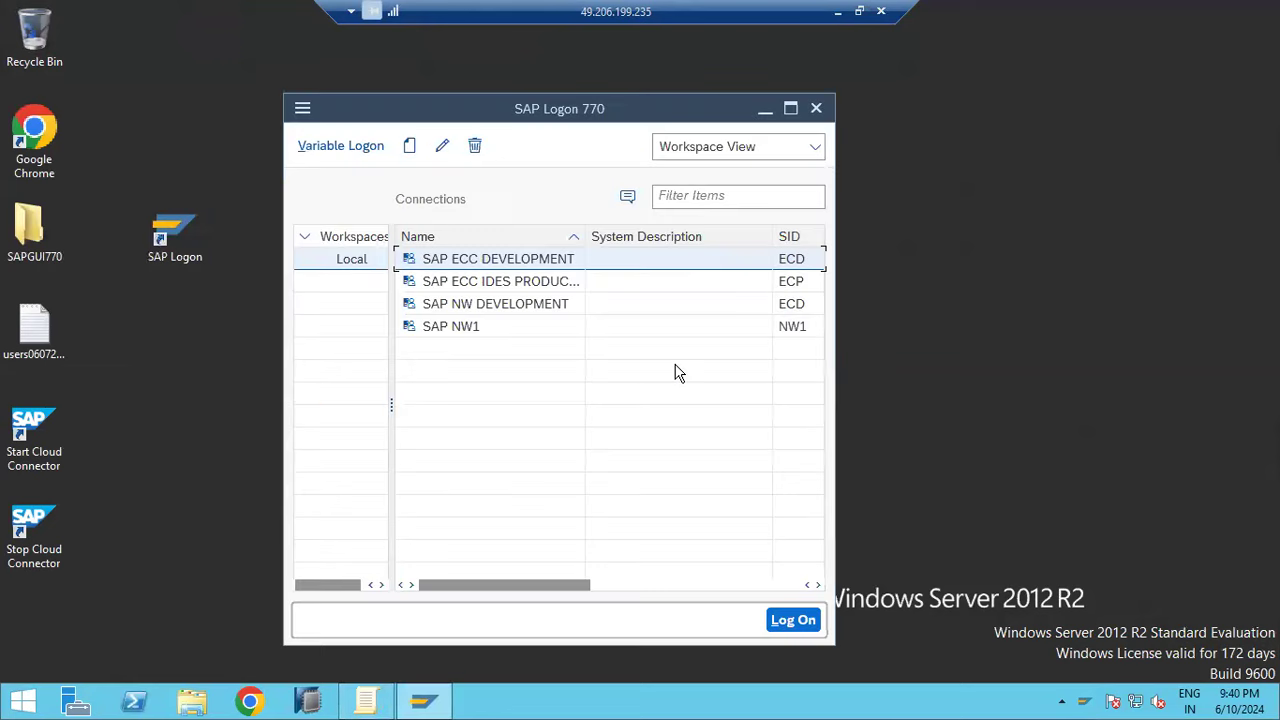
double_click(515, 334)
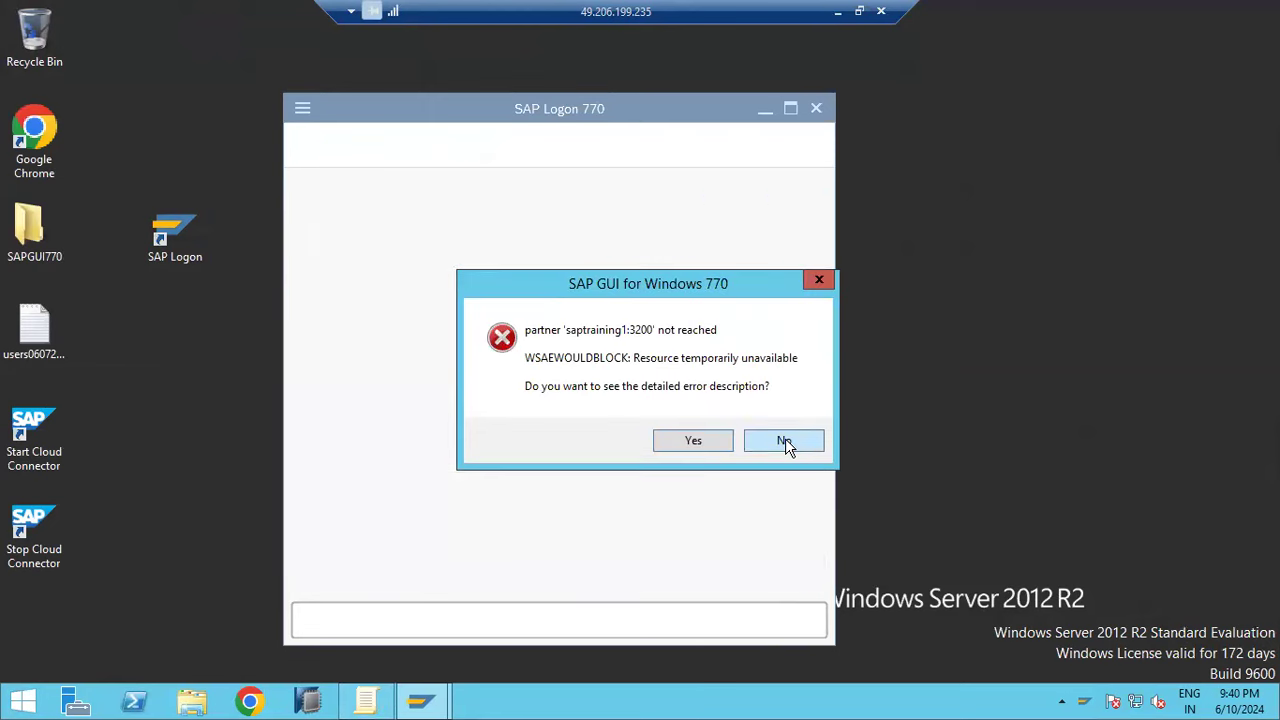
left_click(784, 440)
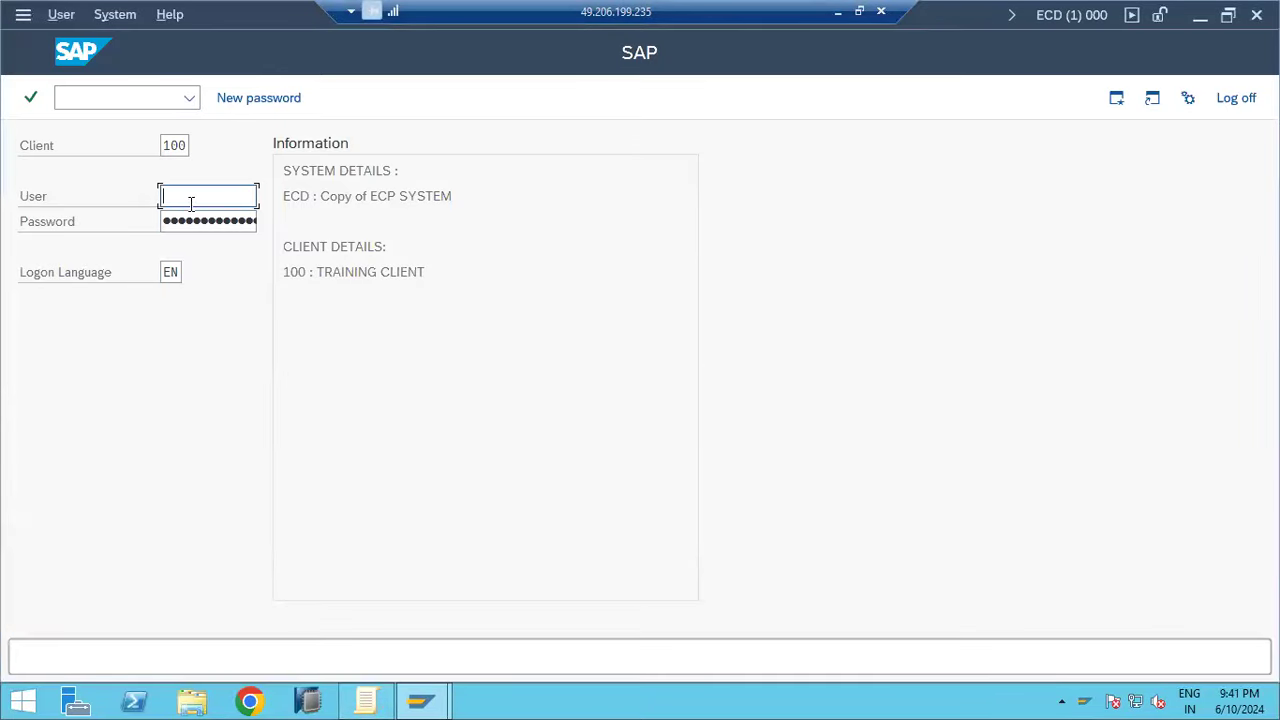
Sign in to ECD client 100 with the user and password, then run transaction sa38
type("basis")
key("Tab")
key("ctrl+v")
key("Return")
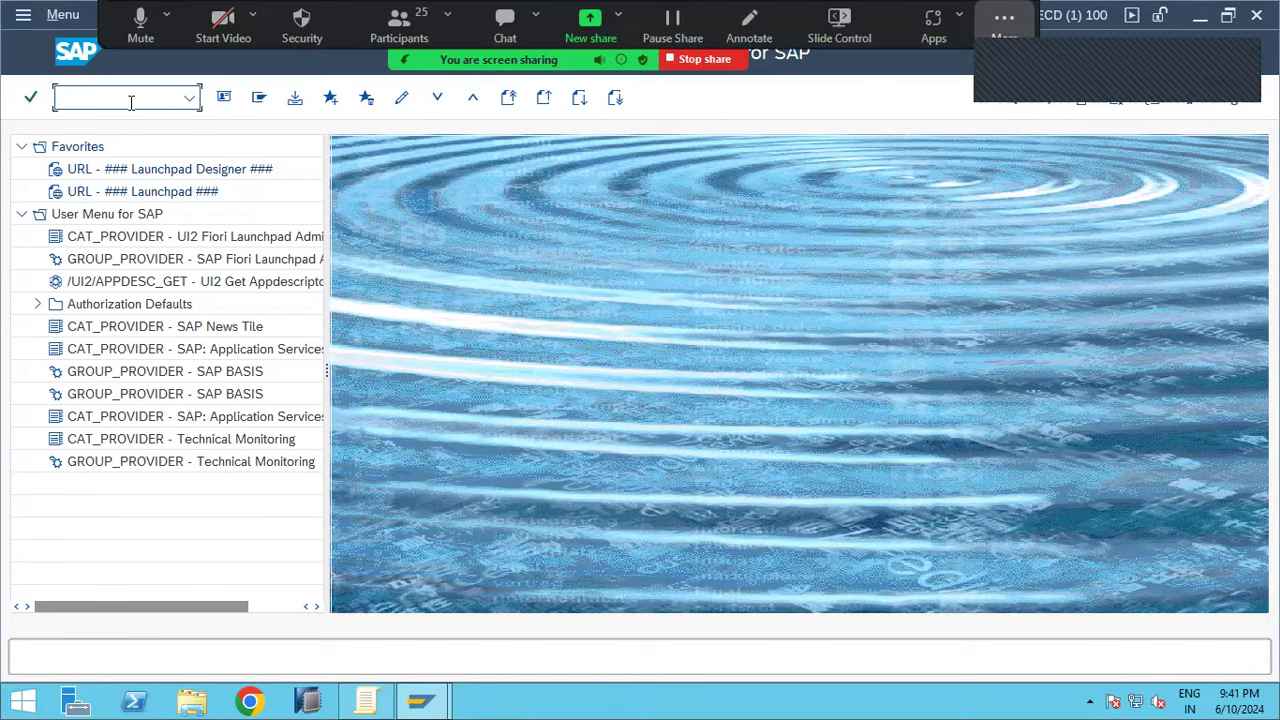
type("sa38")
key("Return")
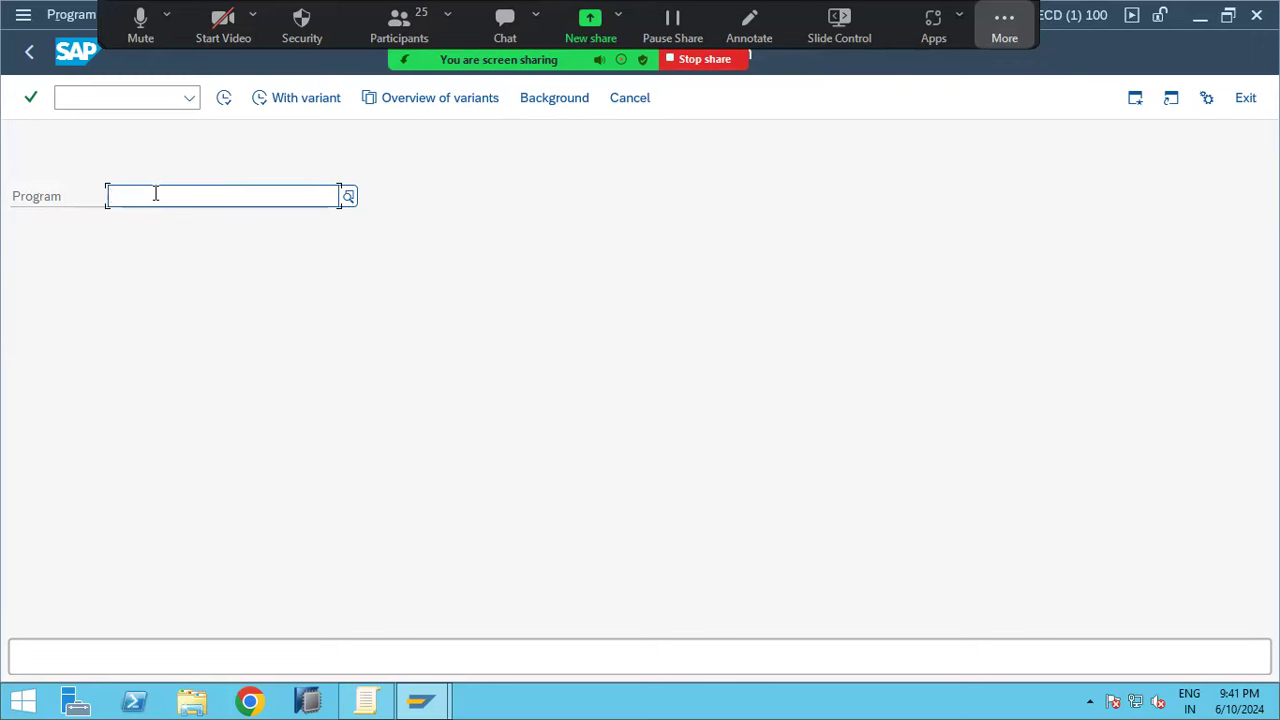
Execute report RSUPGRES from the Program history, then cancel back to SAP Easy Access
left_click(155, 193)
left_click(175, 224)
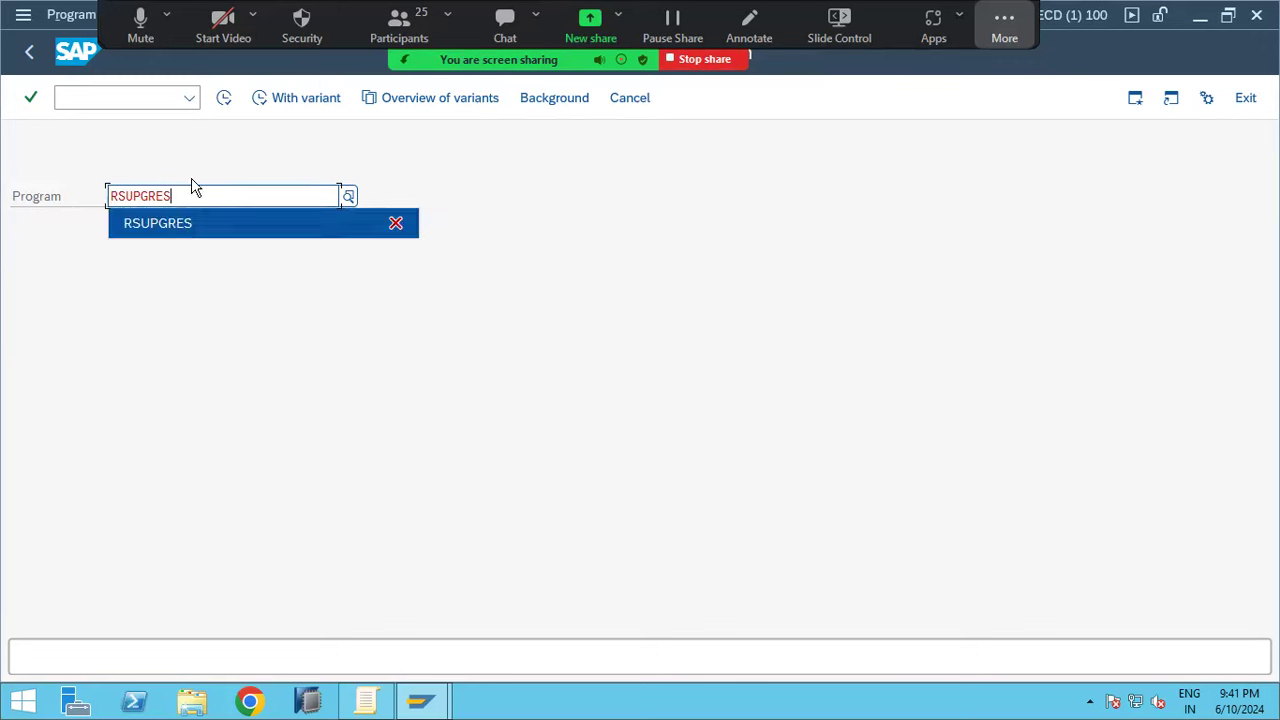
left_click(225, 99)
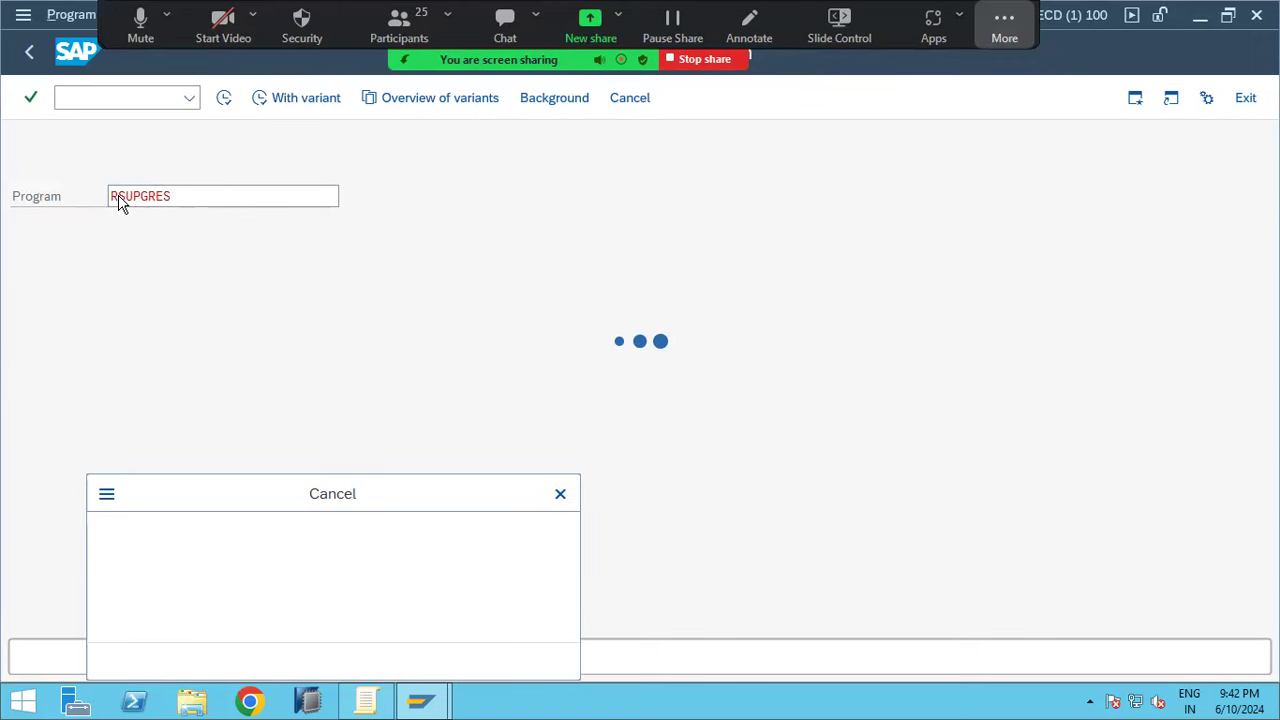
key("Return")
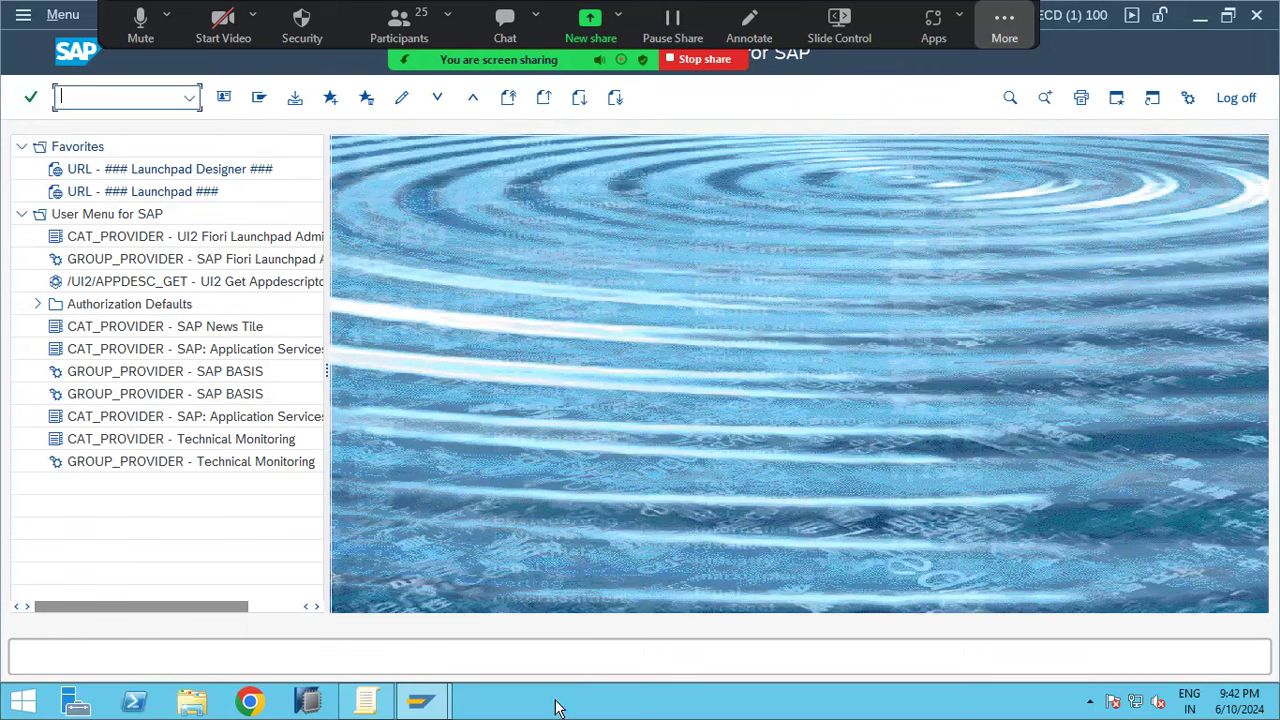
mouse_move(422, 705)
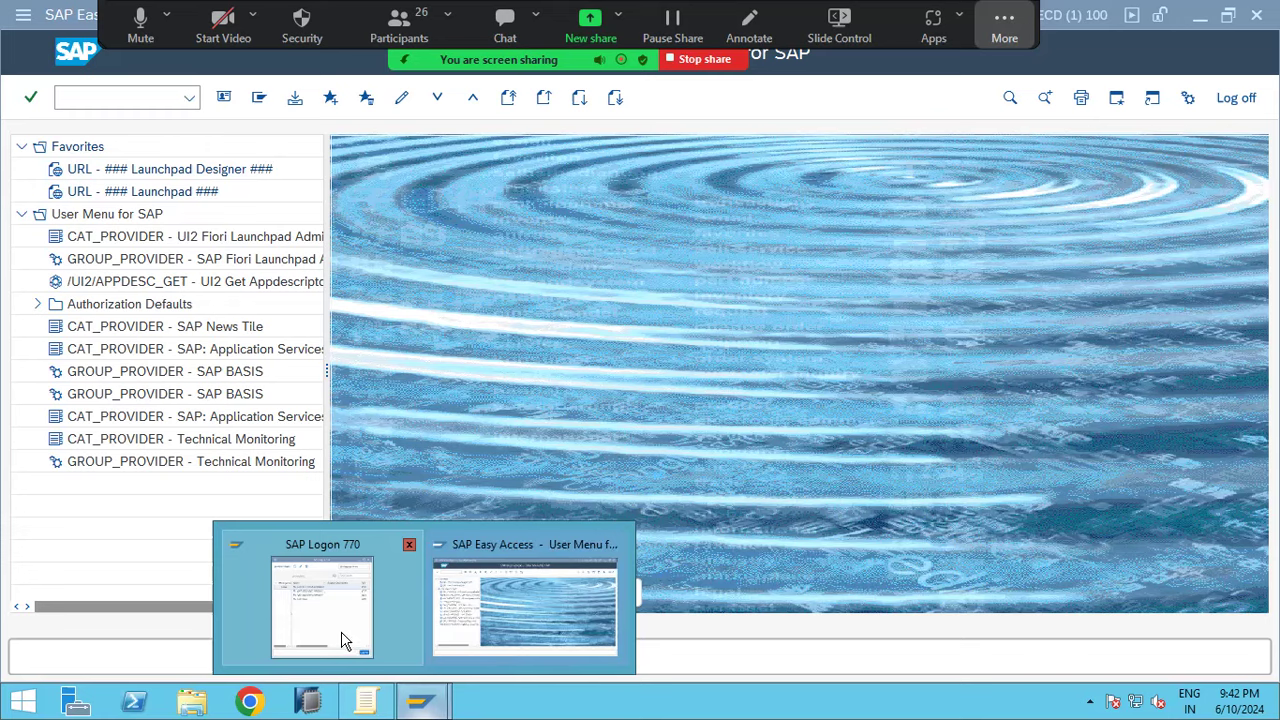
left_click(343, 634)
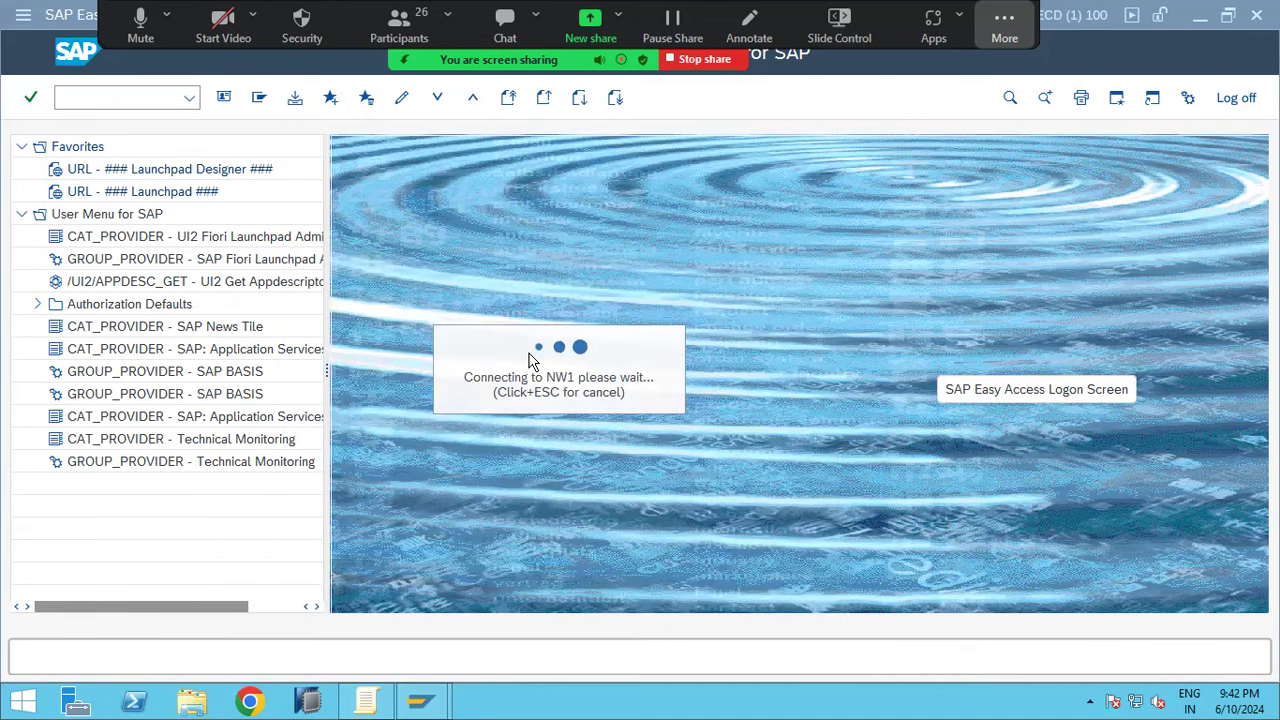
left_click(83, 100)
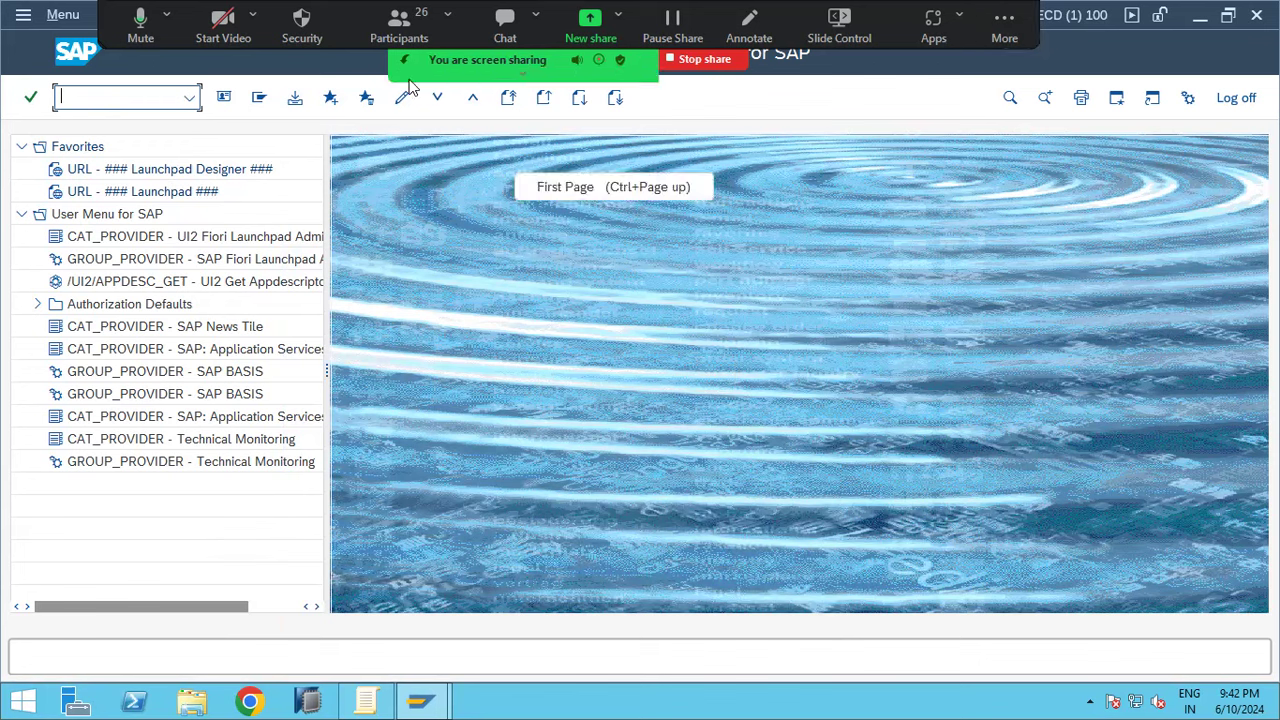
type("se38")
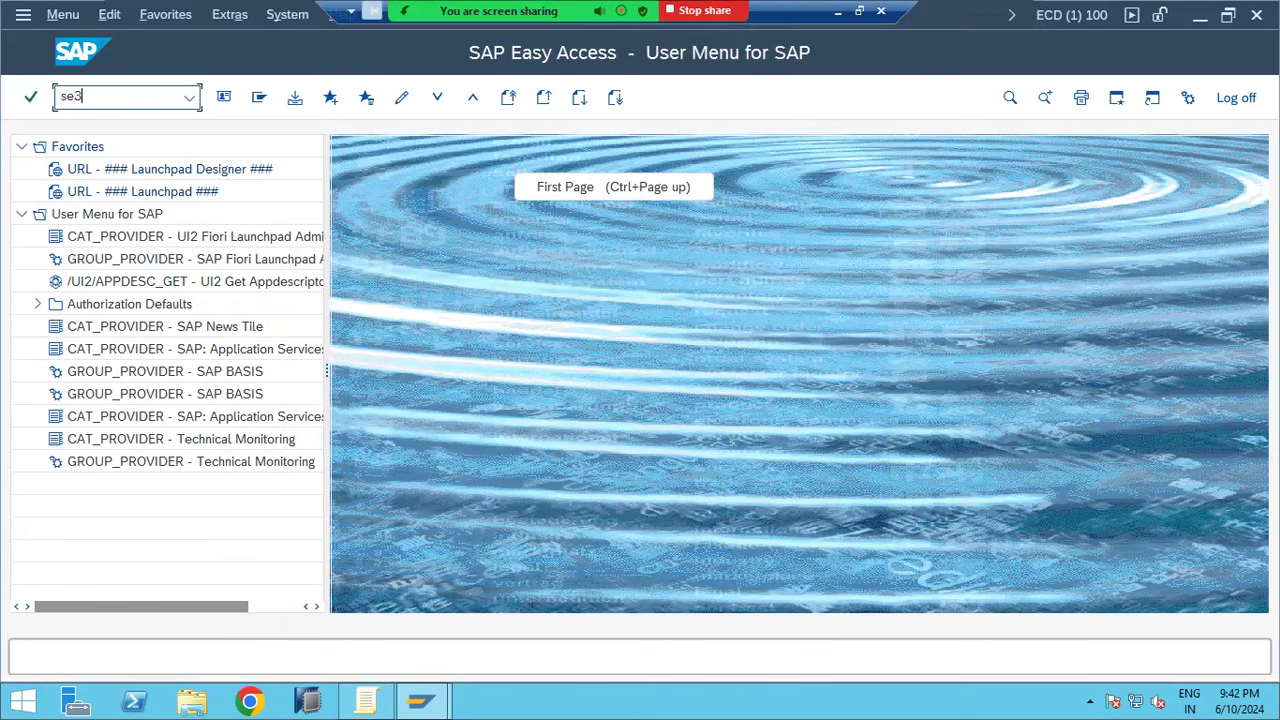
Open RSUPGRES in the ABAP Editor via se38, then add 'SA38 or SE38---' to the Paint notes
key("Return")
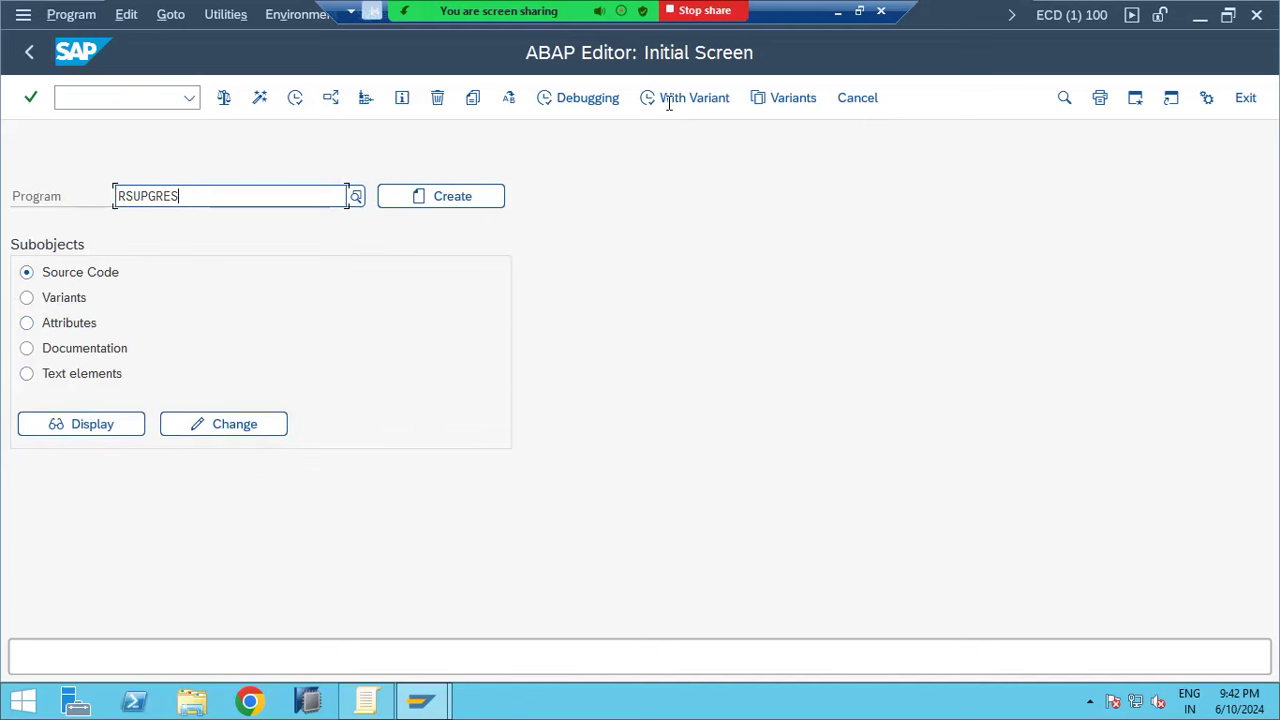
key("ctrl+a")
left_click(840, 10)
key("Return")
key("Return")
type("SA38 or SE38---")
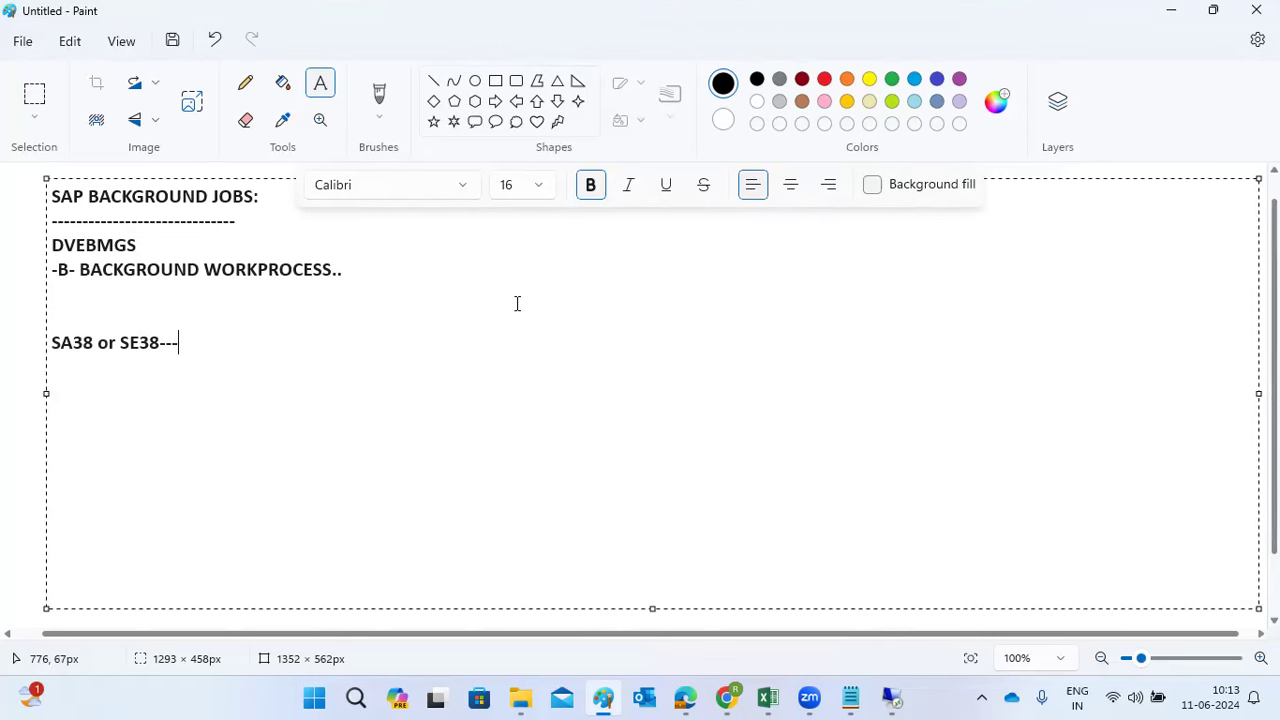
Complete the note as 'SA38 or SE38---programs or reports execution' and return to the SAP session
mouse_move(817, 695)
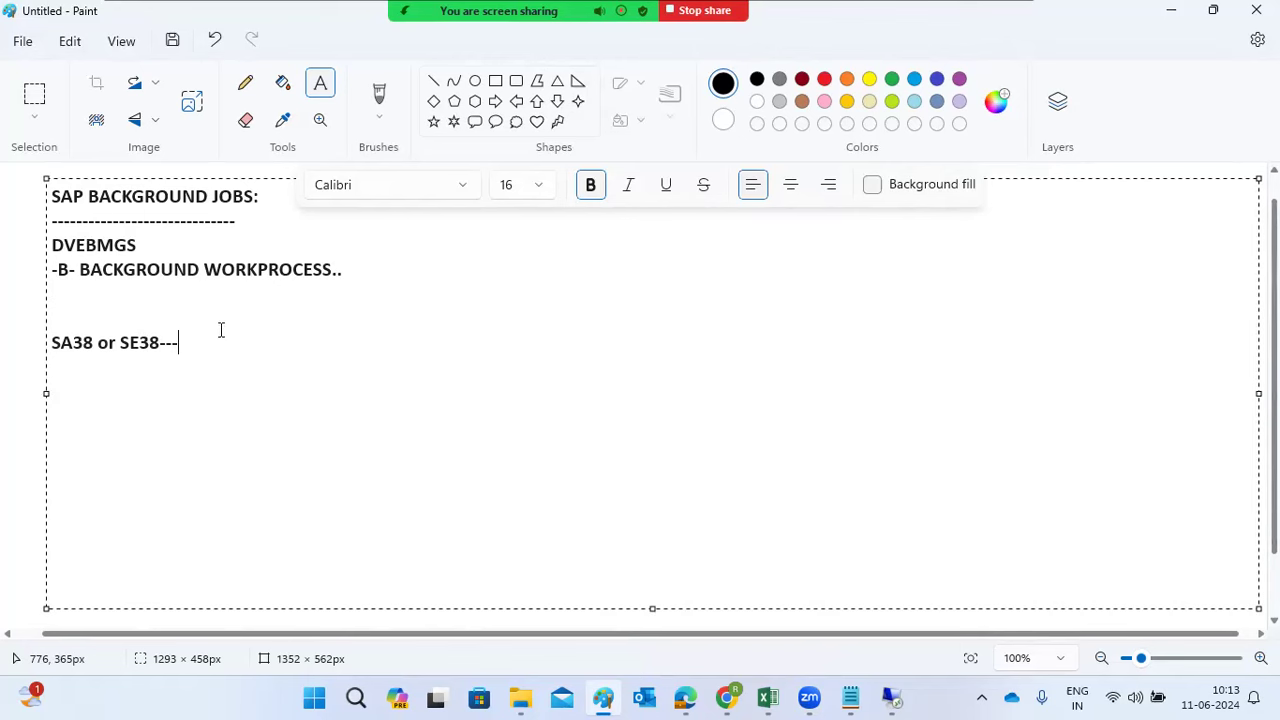
left_click_drag(80, 270, 101, 286)
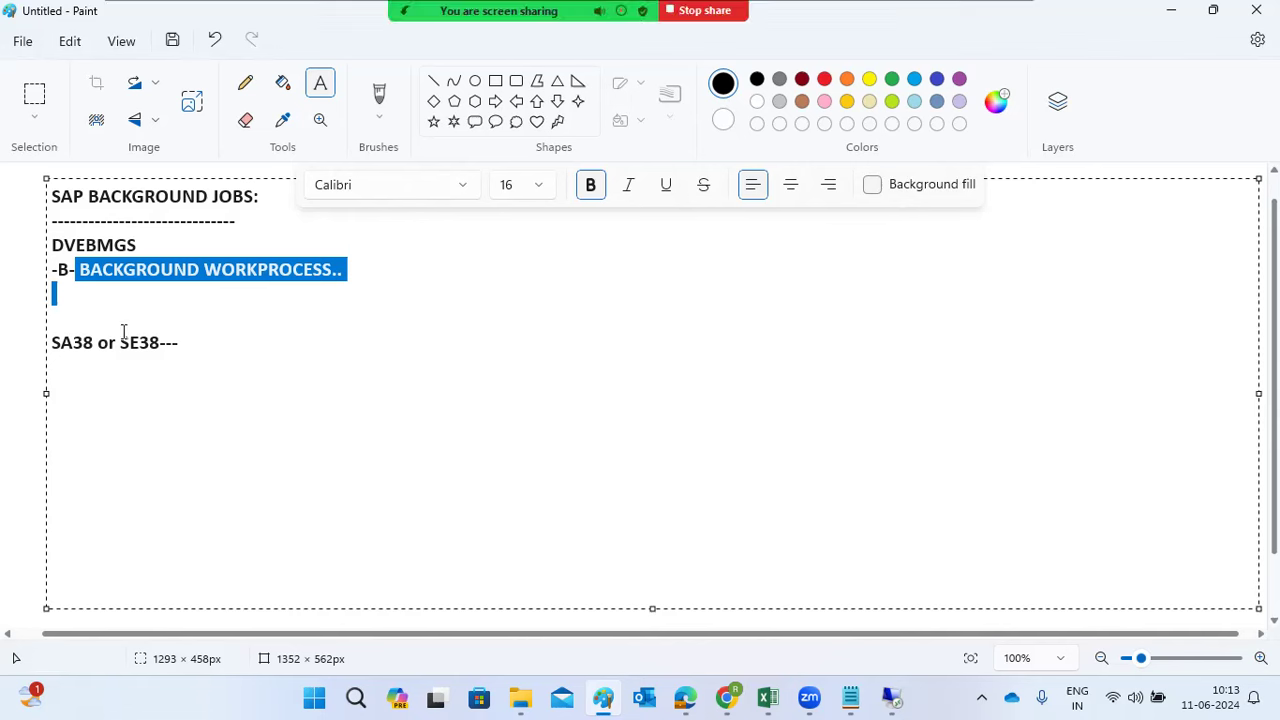
left_click(200, 343)
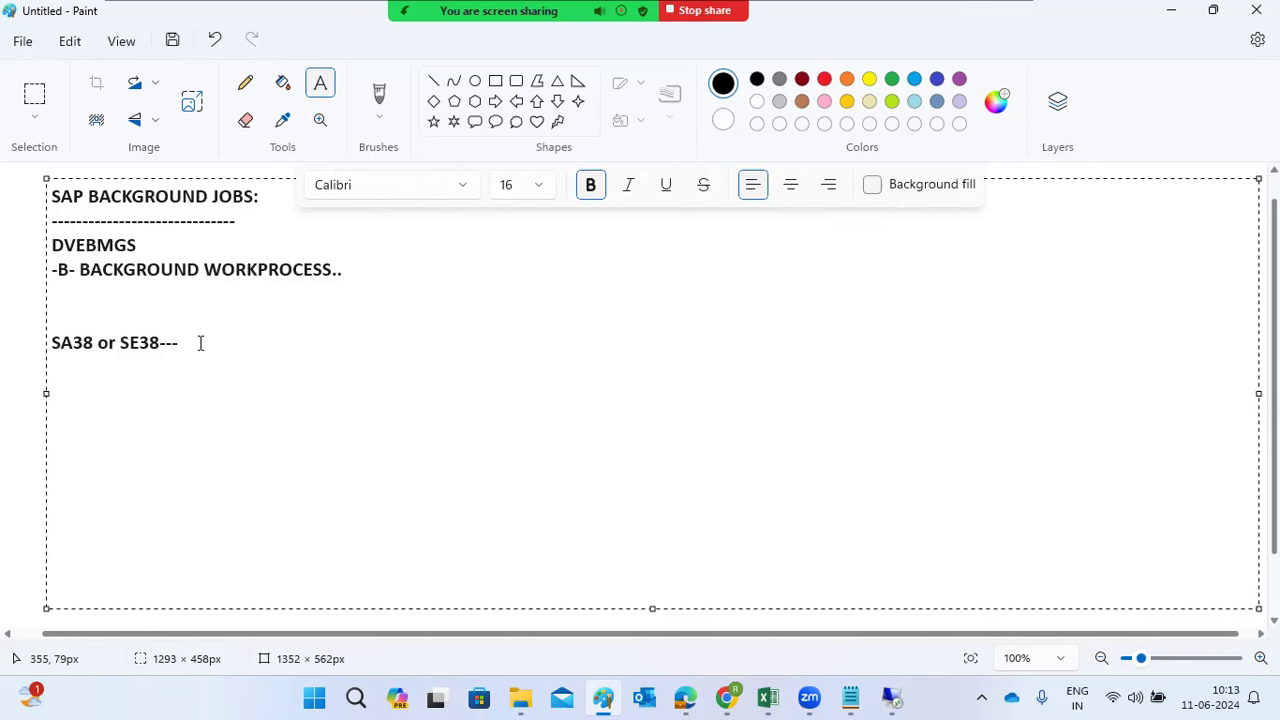
type("programs or re")
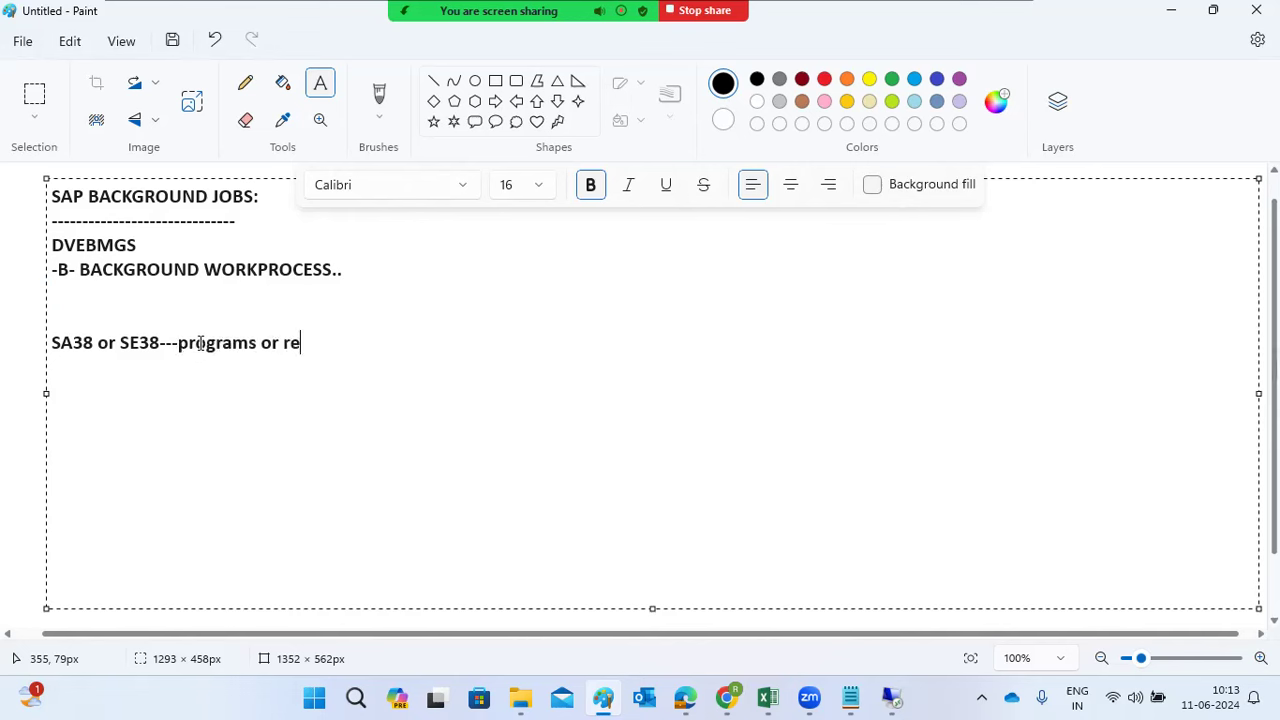
type("ports execution")
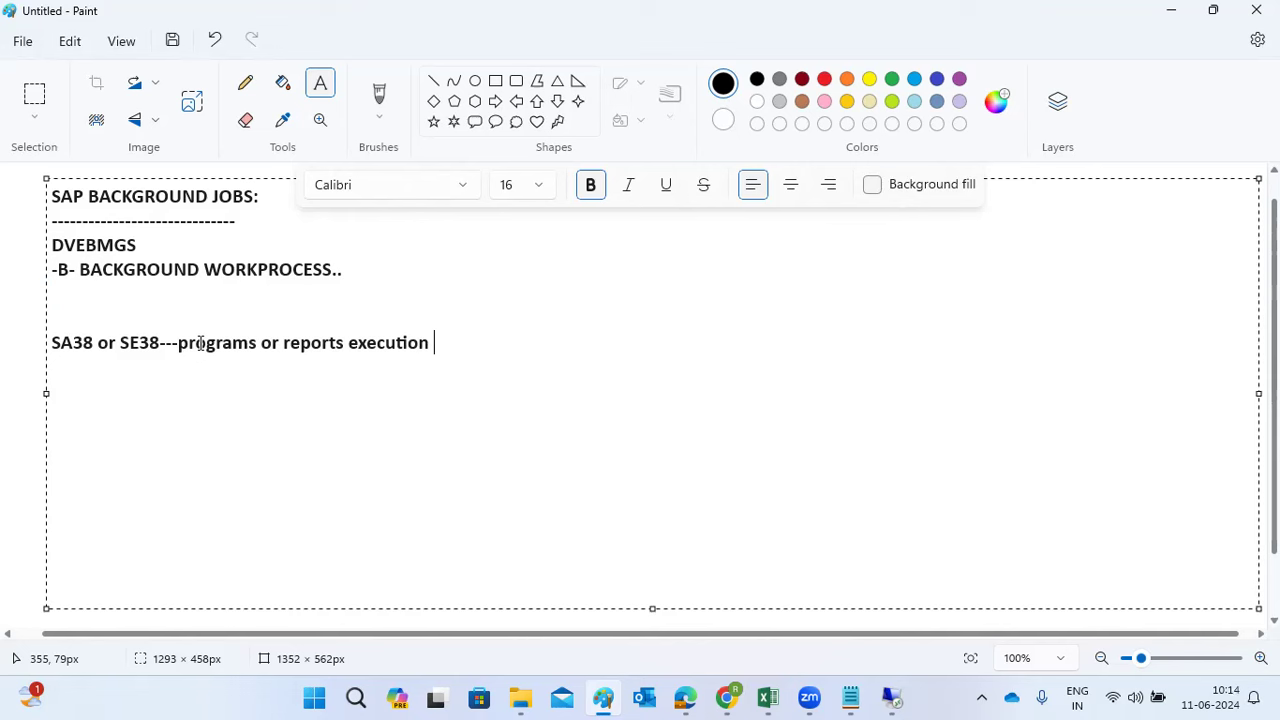
left_click(891, 697)
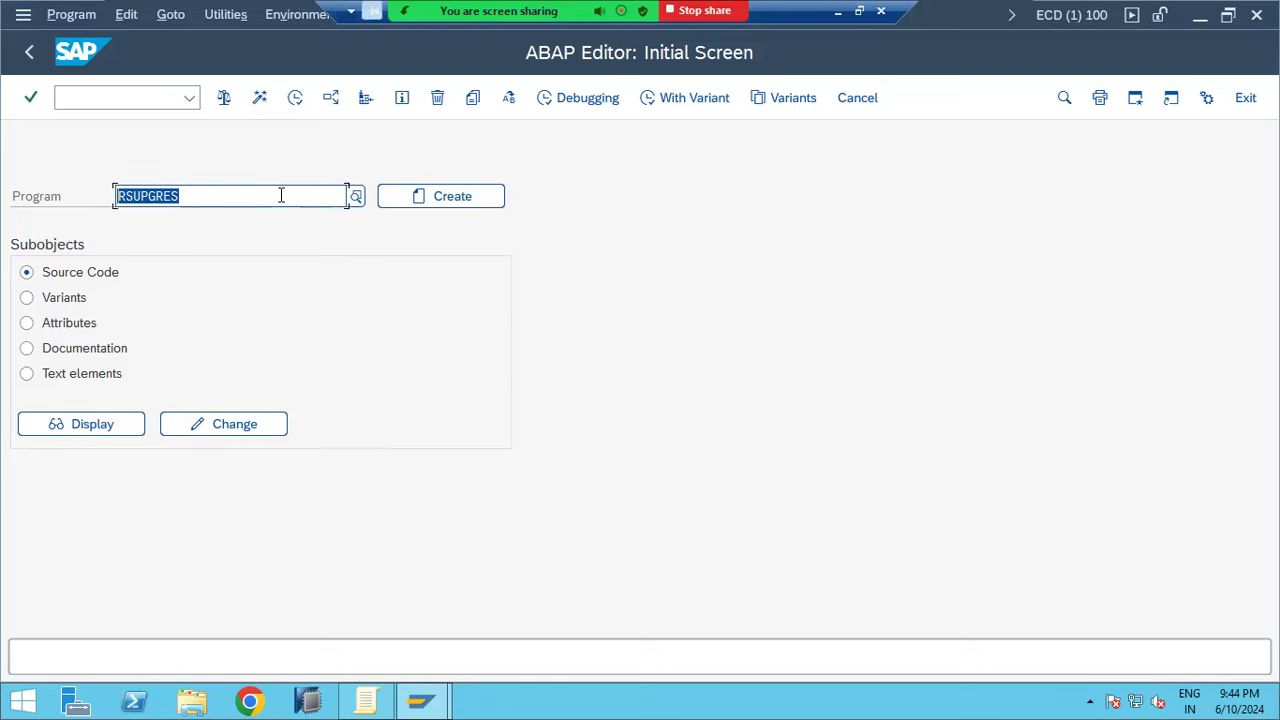
Replace program RSUPGRES with RSSPACECHECK from the recently used programs list
key("Delete")
left_click(281, 195)
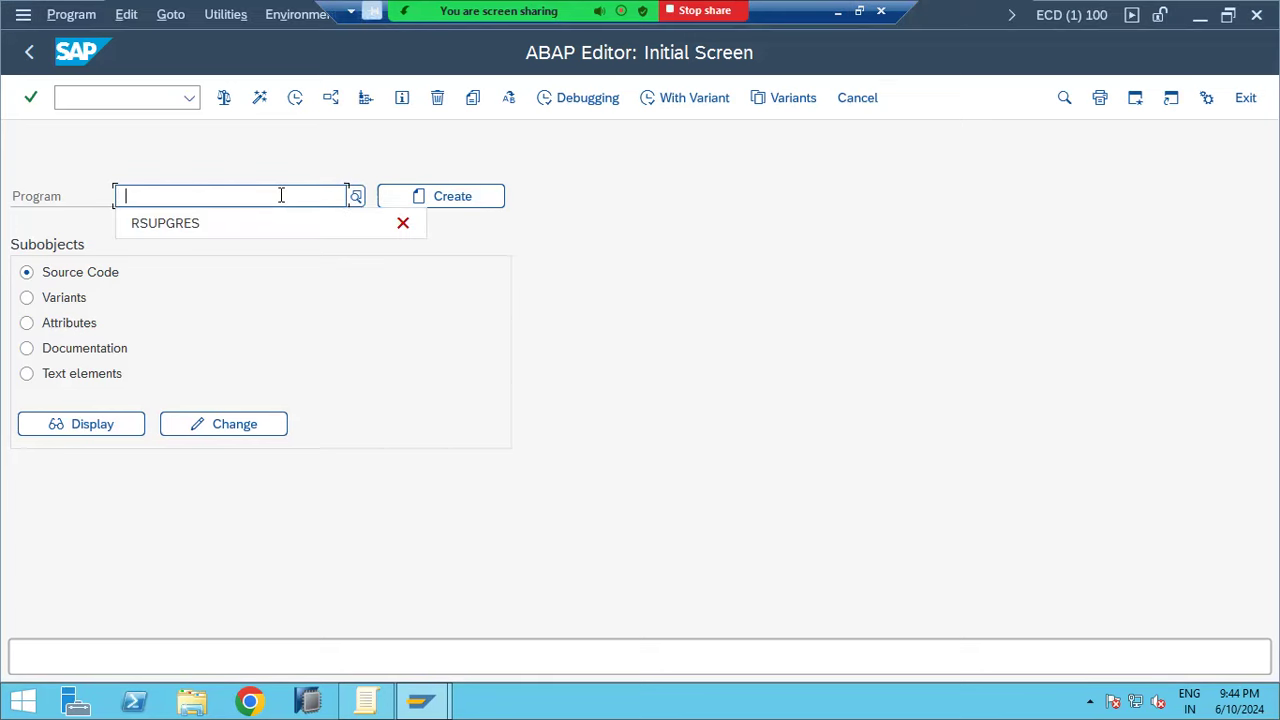
left_click(361, 191)
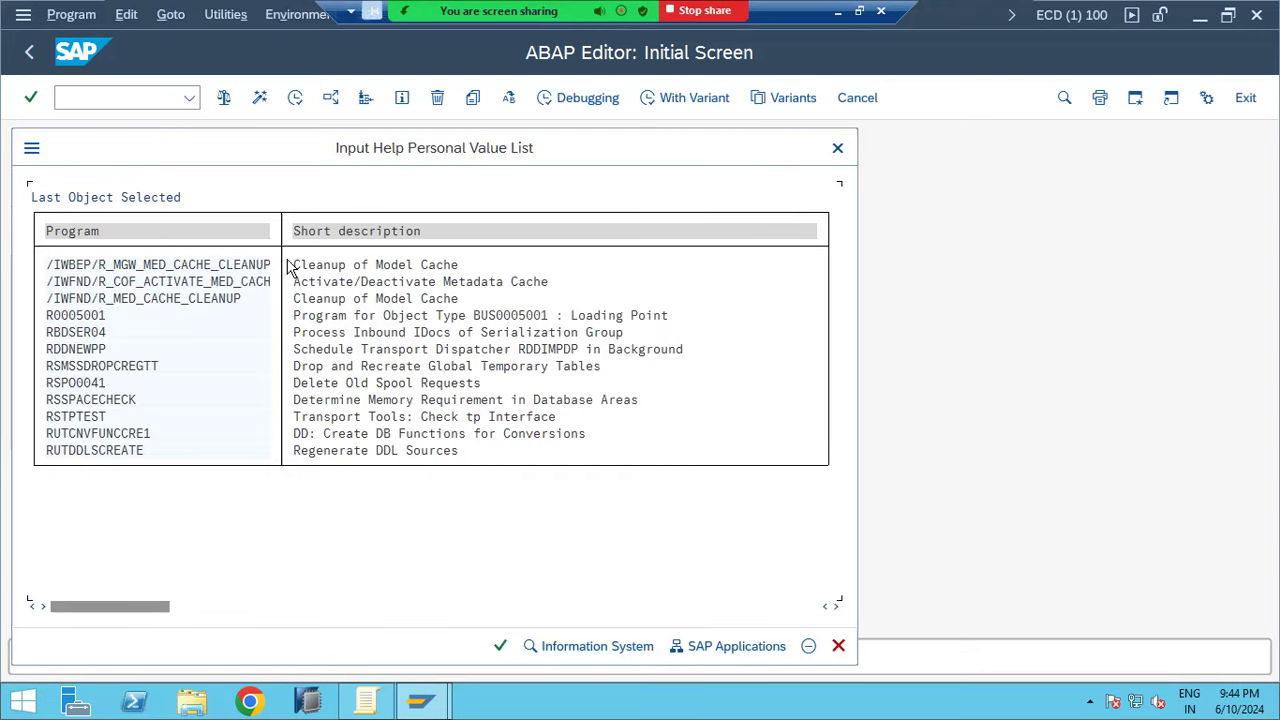
double_click(96, 402)
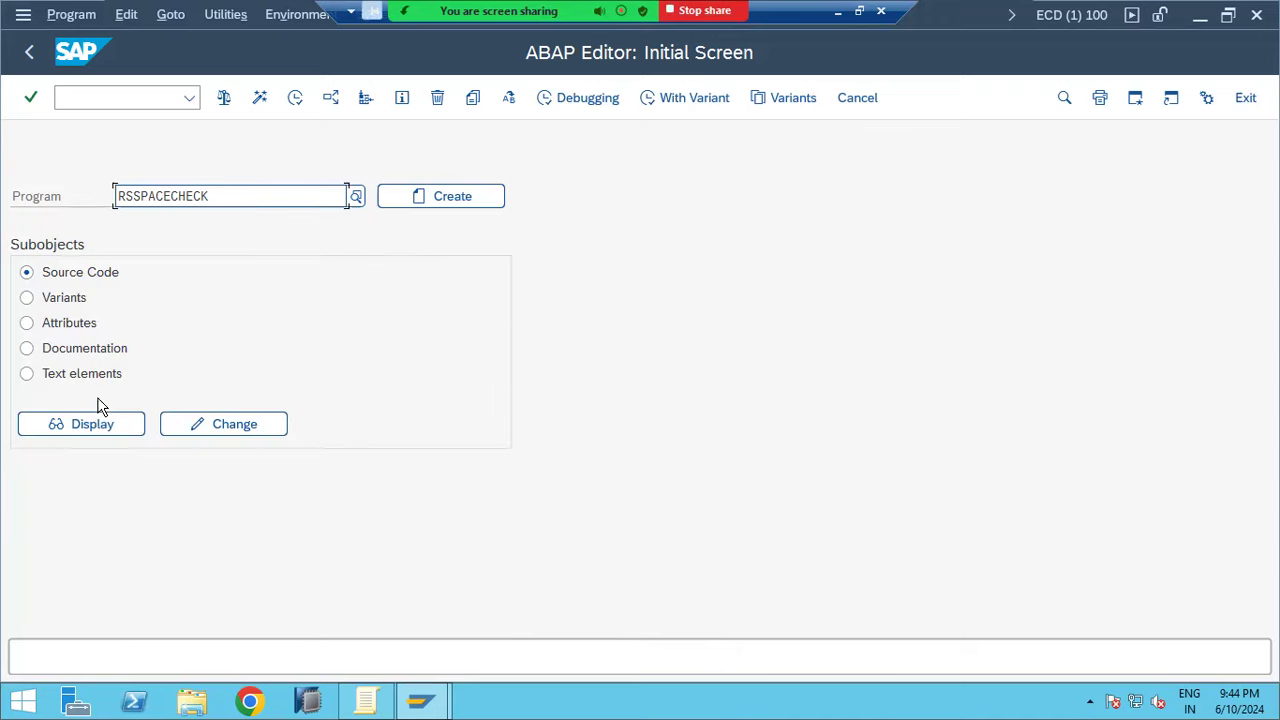
Run RSSPACECHECK's memory requirement report, then go back to the ABAP Editor
left_click(295, 98)
left_click(295, 98)
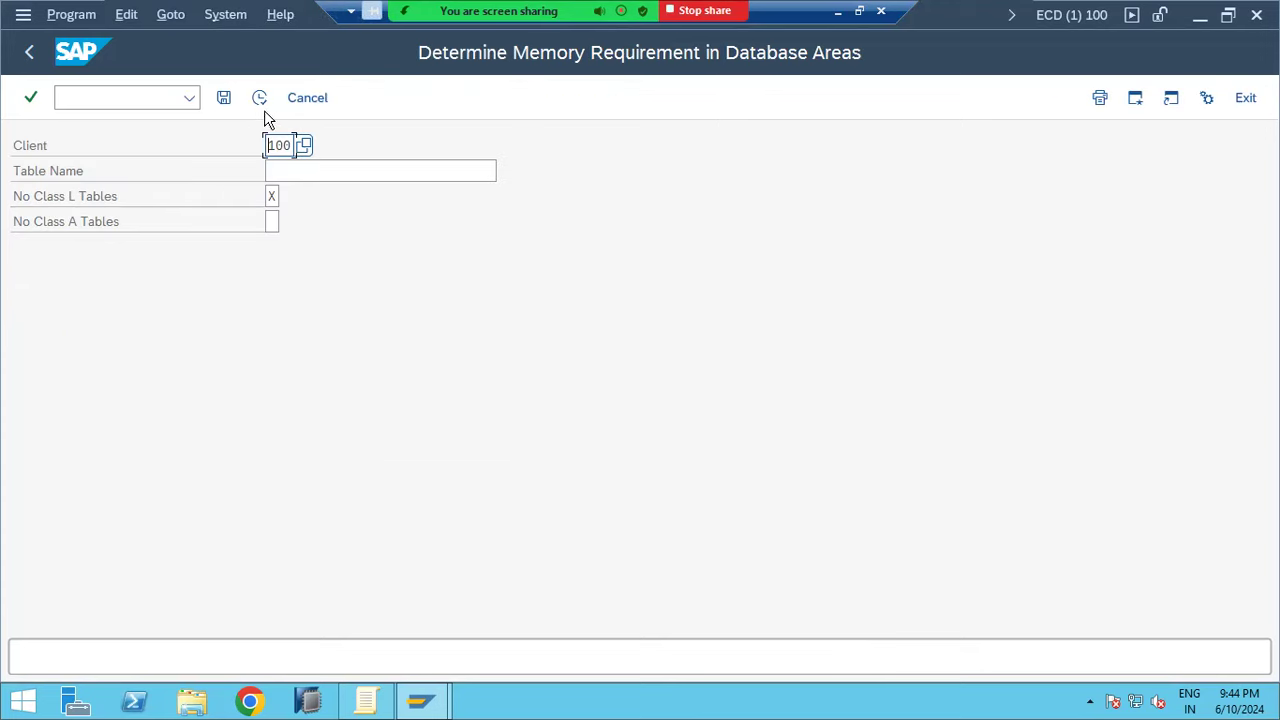
left_click(260, 99)
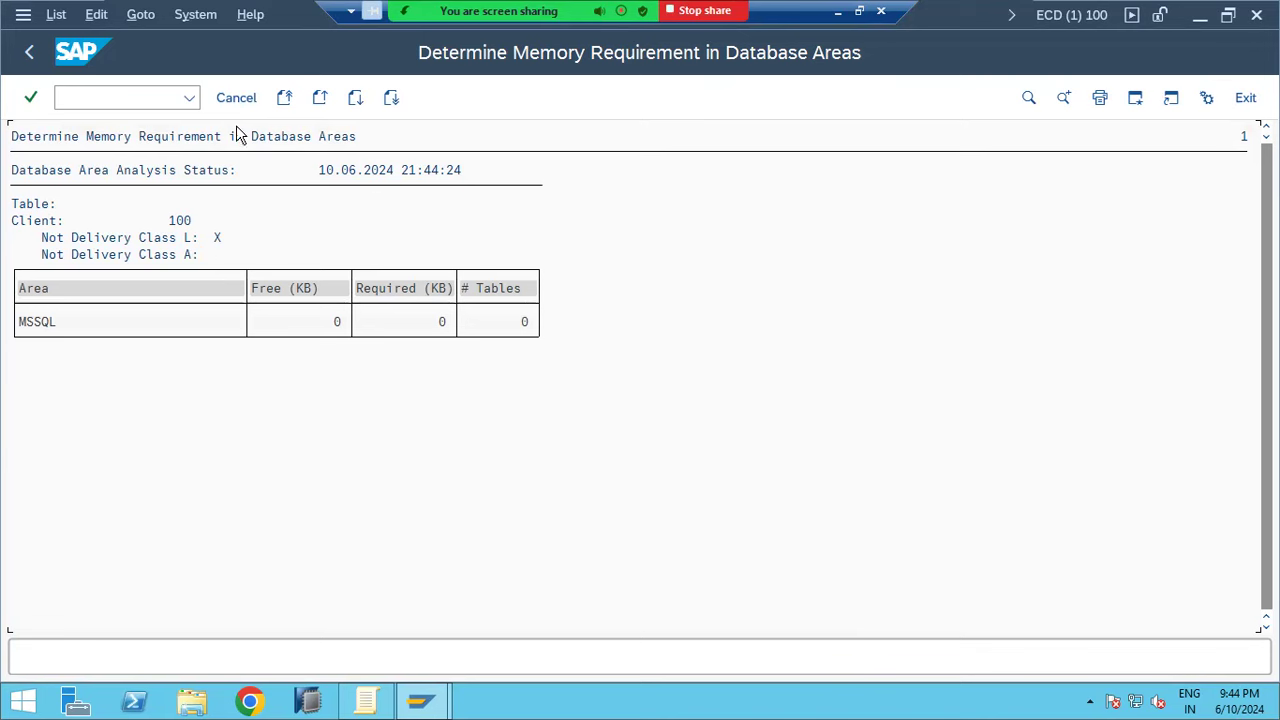
left_click(28, 53)
left_click(28, 53)
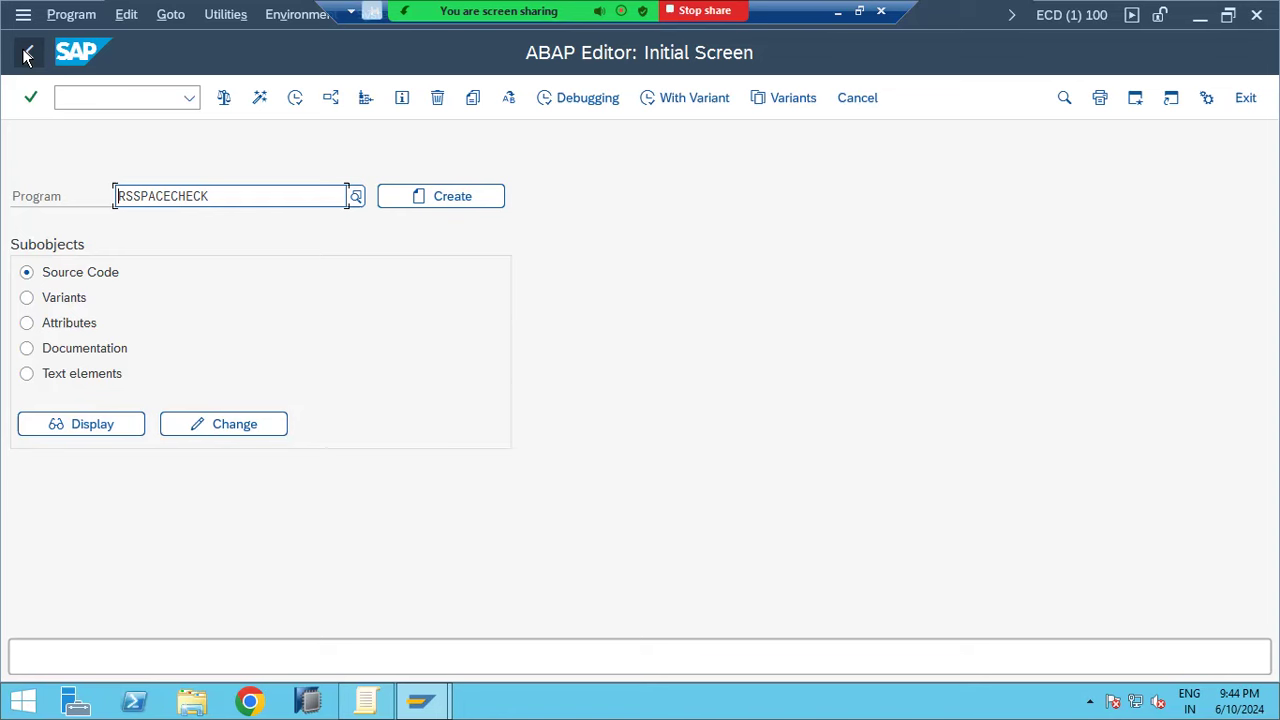
Leave the ABAP Editor for SAP Easy Access and start transaction sm36
left_click(28, 53)
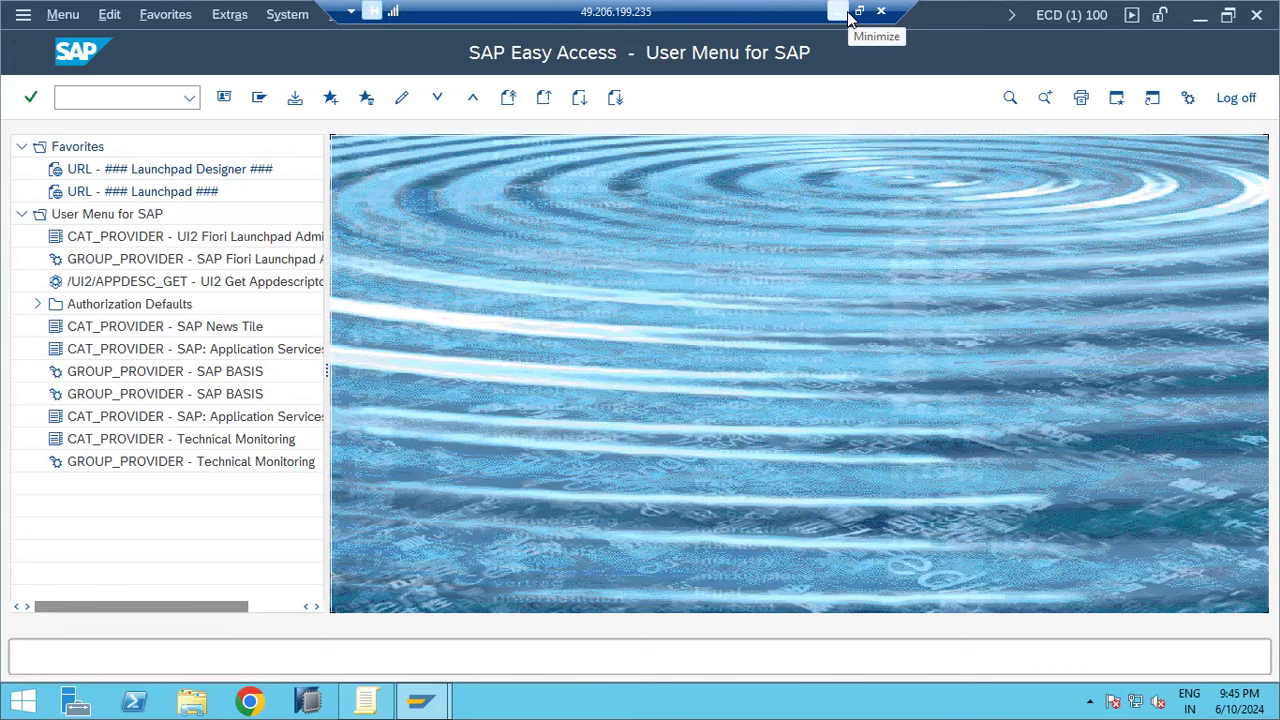
left_click(91, 100)
type("s")
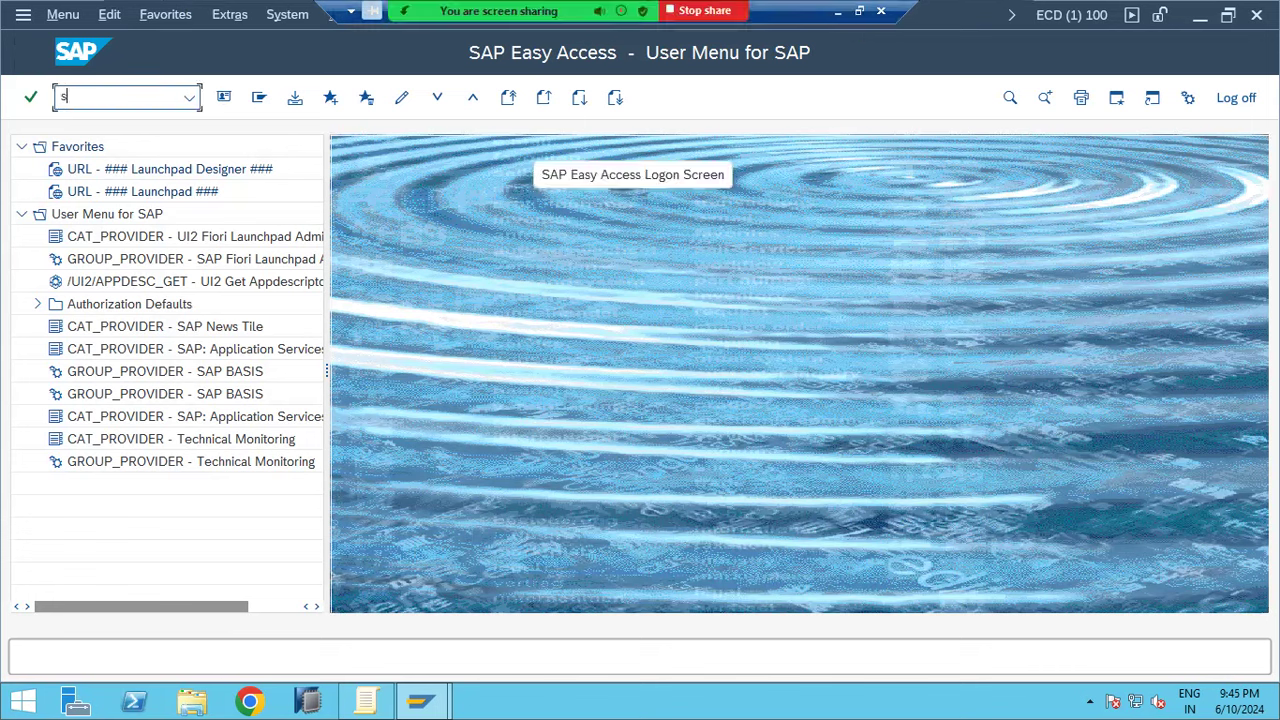
type("m36")
key("Return")
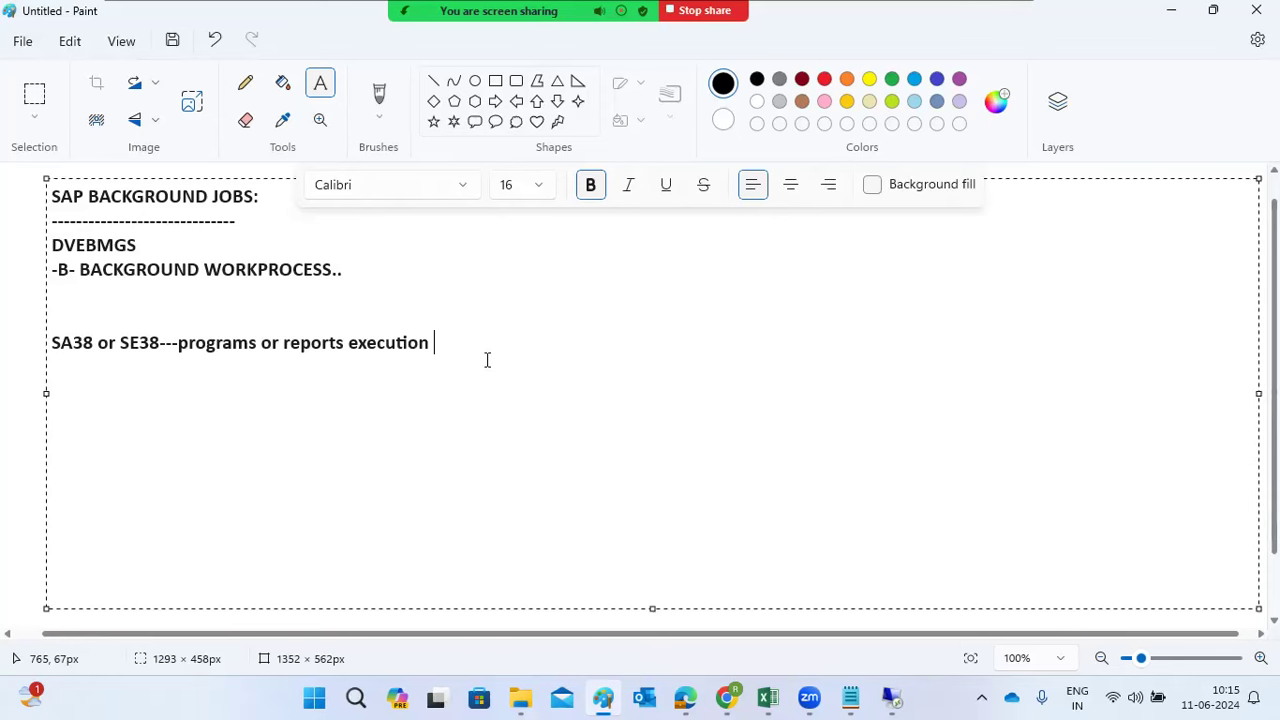
Add the Paint note 'Sm36 to create the background job', fixing the 'toi' typo, then return to SAP
key("Return")
key("Return")
type("Sm36 toi create t")
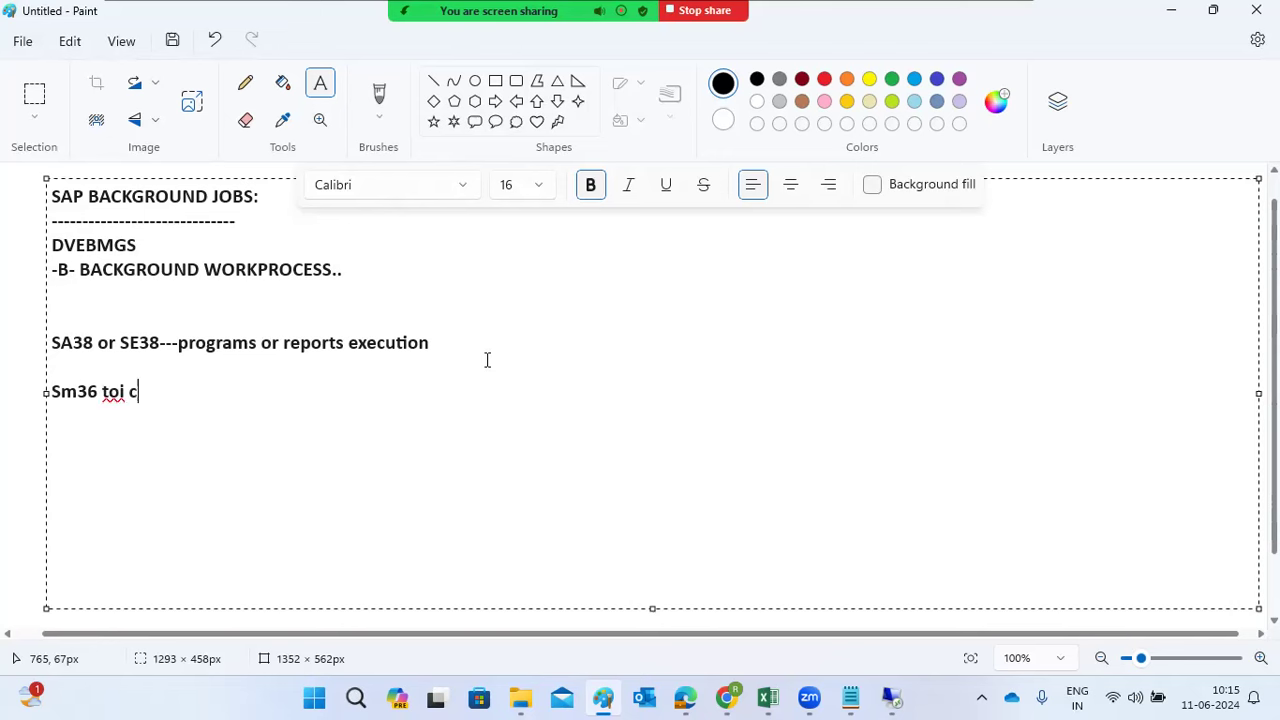
type("he b")
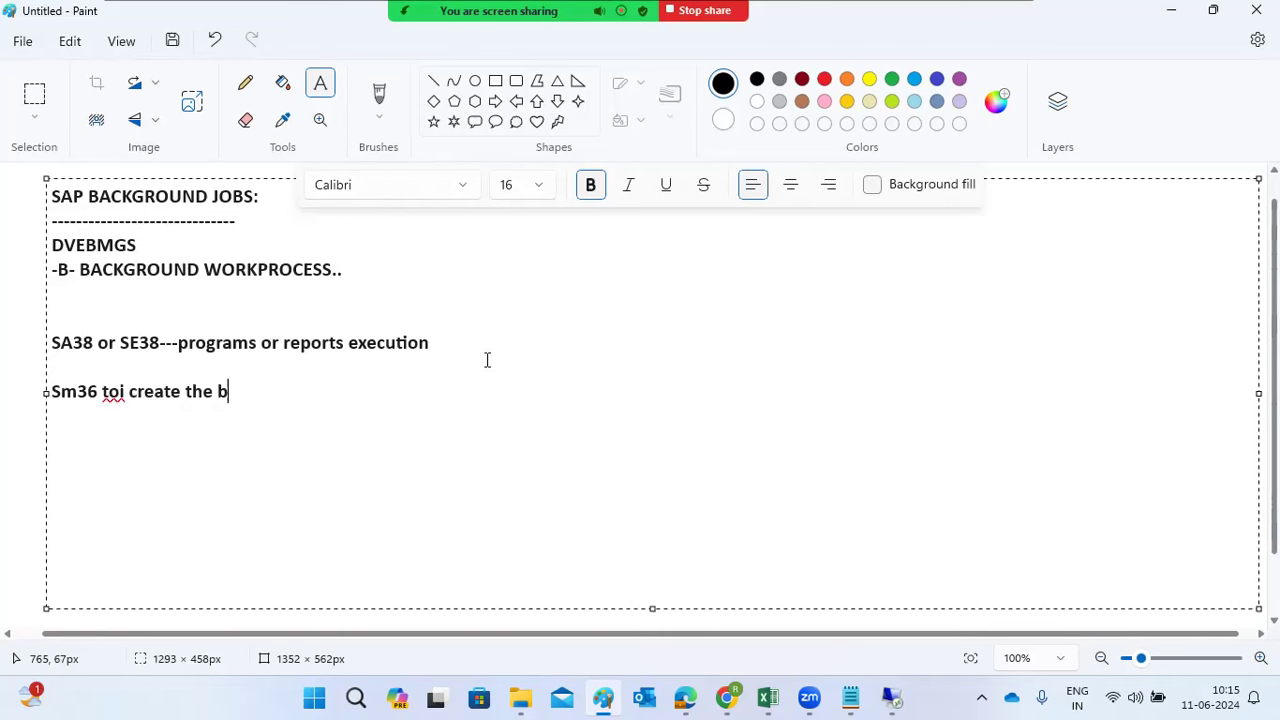
type("ackground jo")
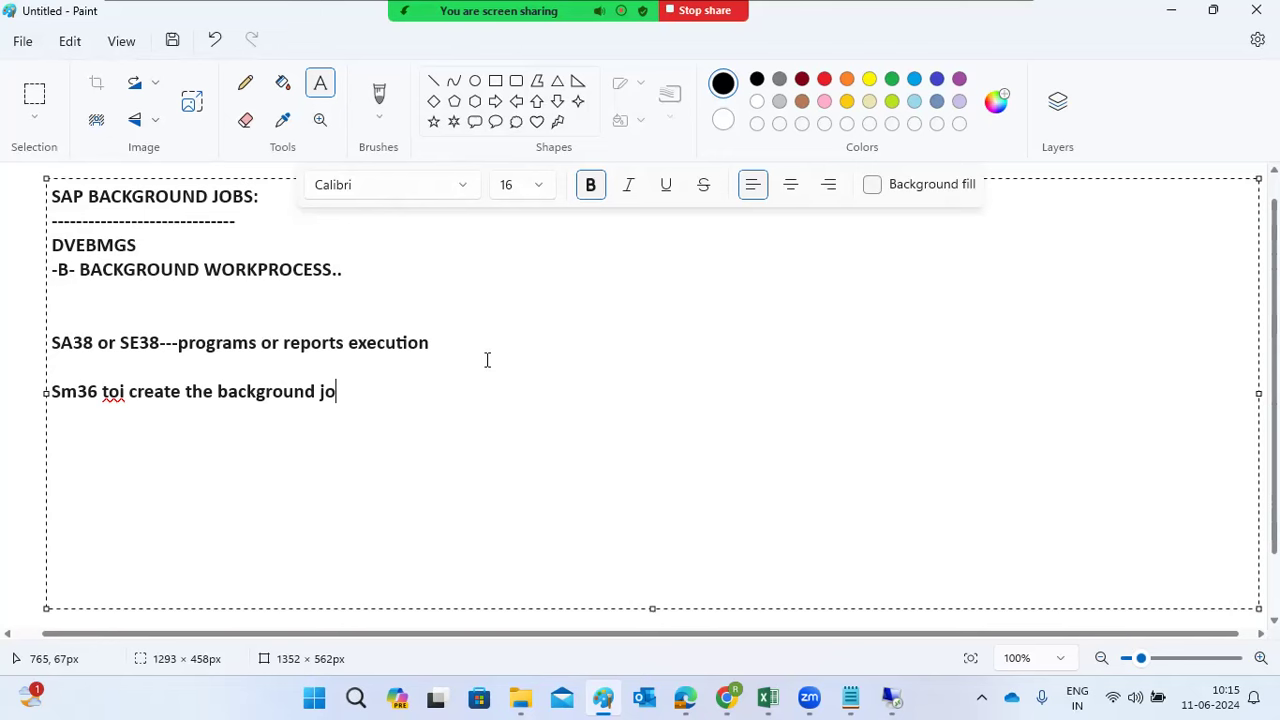
type("b")
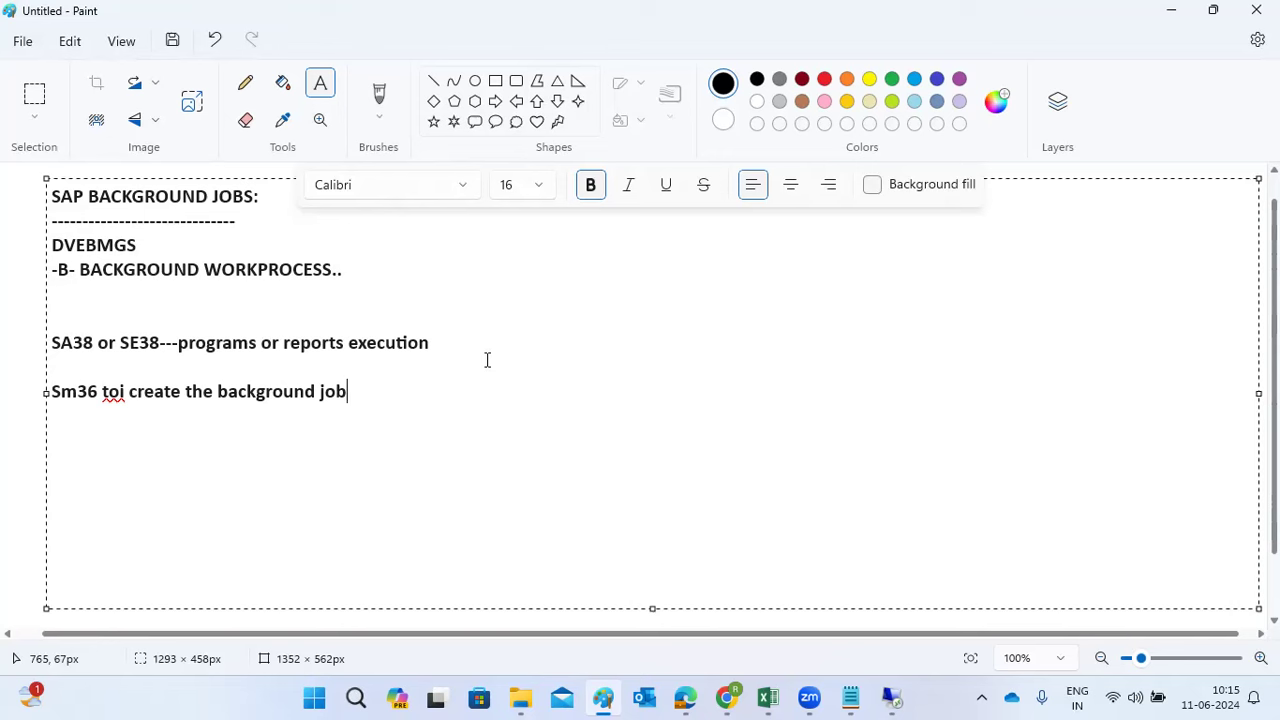
left_click(119, 390)
key("BackSpace")
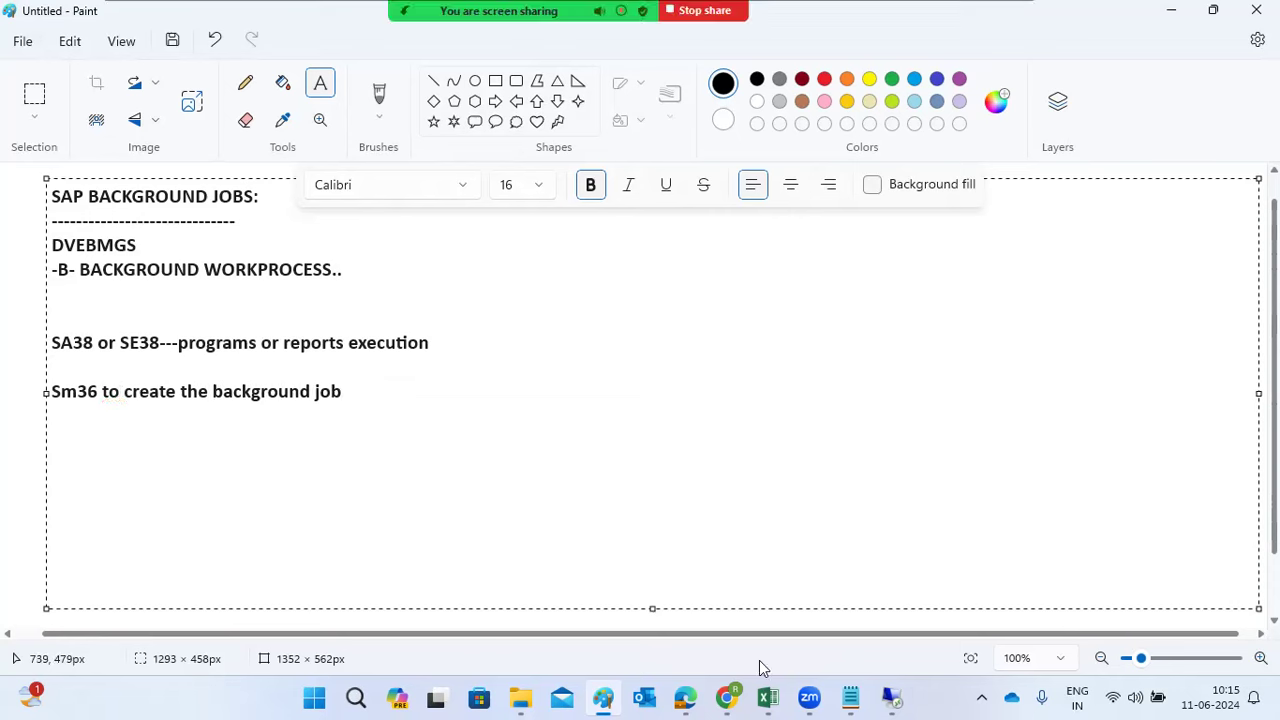
mouse_move(893, 695)
left_click(907, 652)
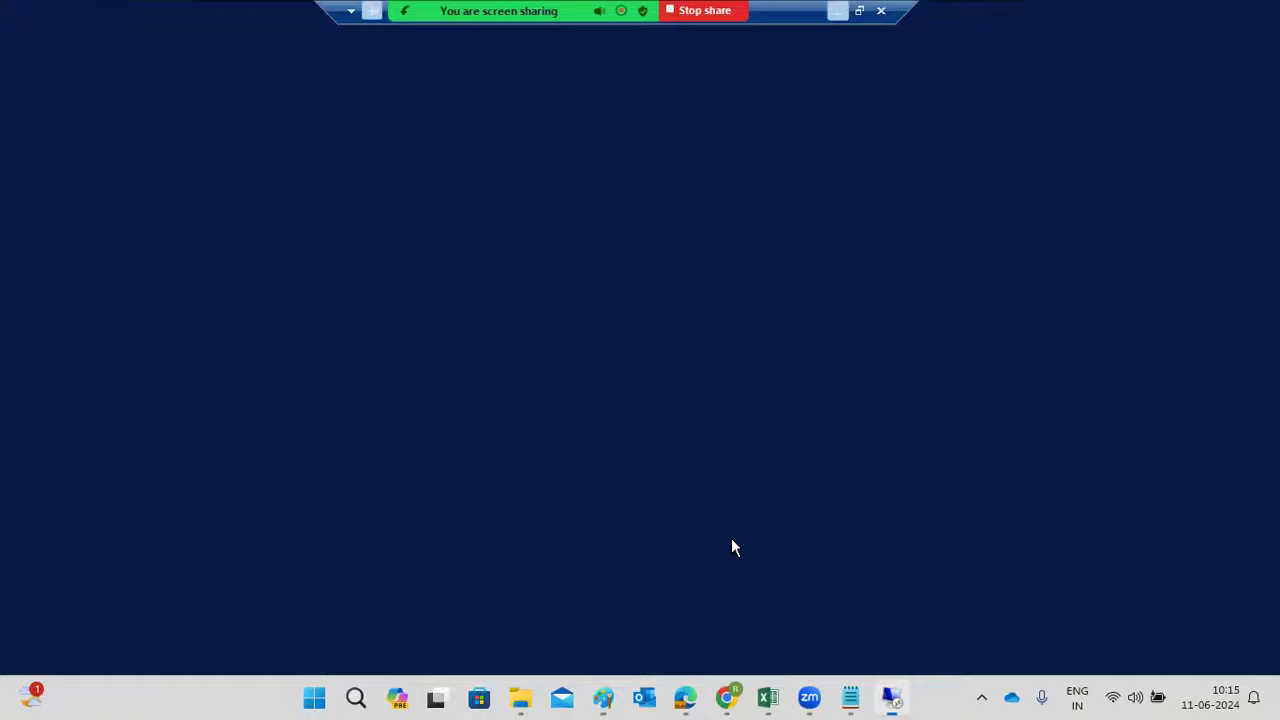
Name the job MONTHLY PAYROLL and set job class A - High priority
left_click(176, 174)
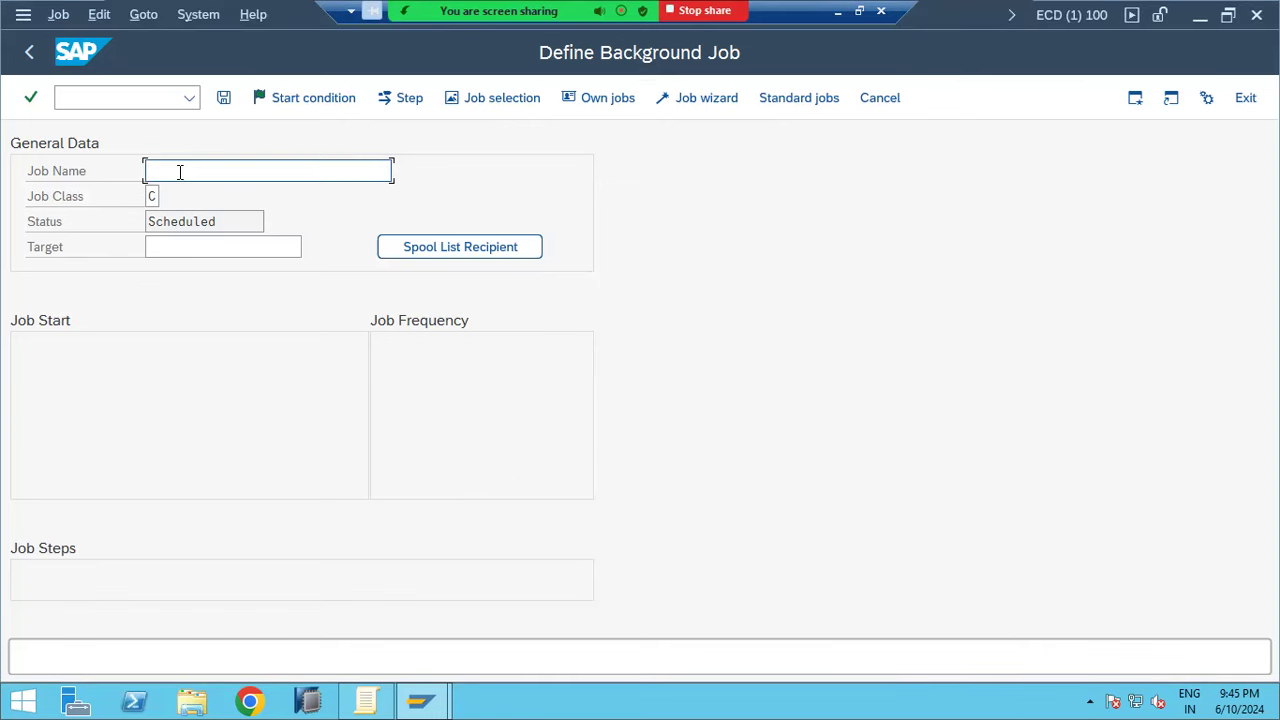
type("MONTHLY PAYROLL")
left_click(160, 196)
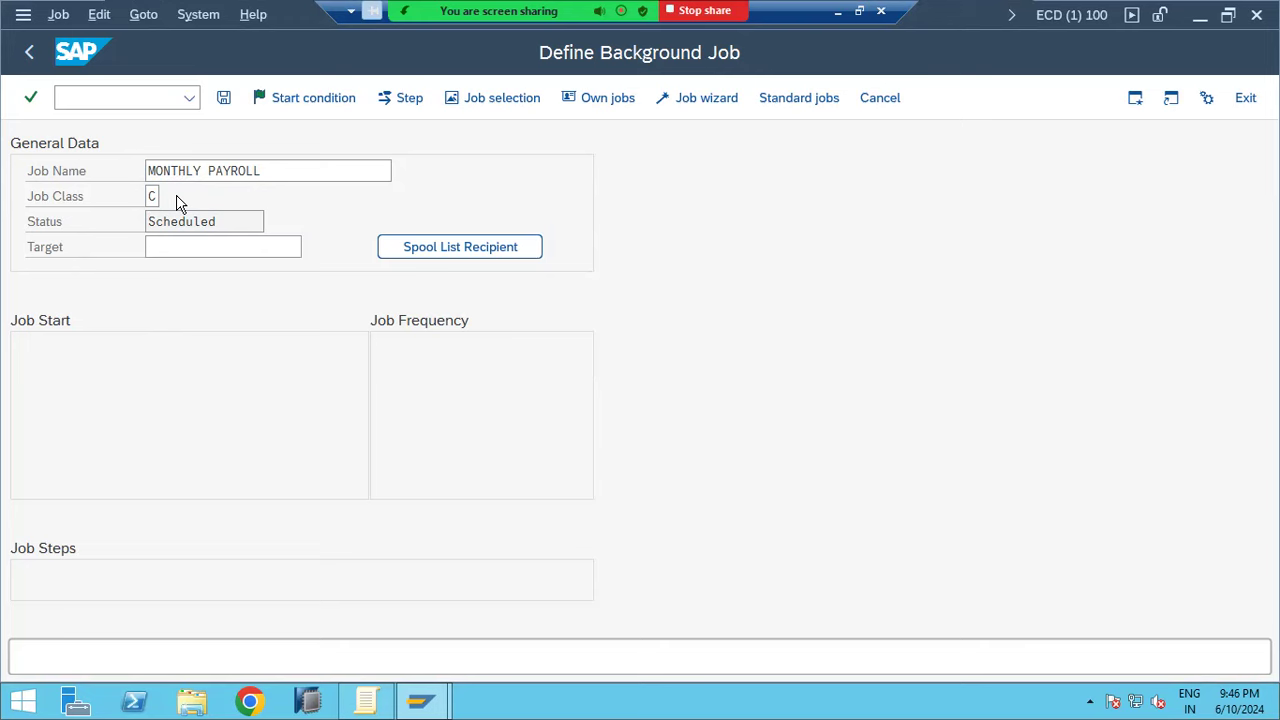
key("F4")
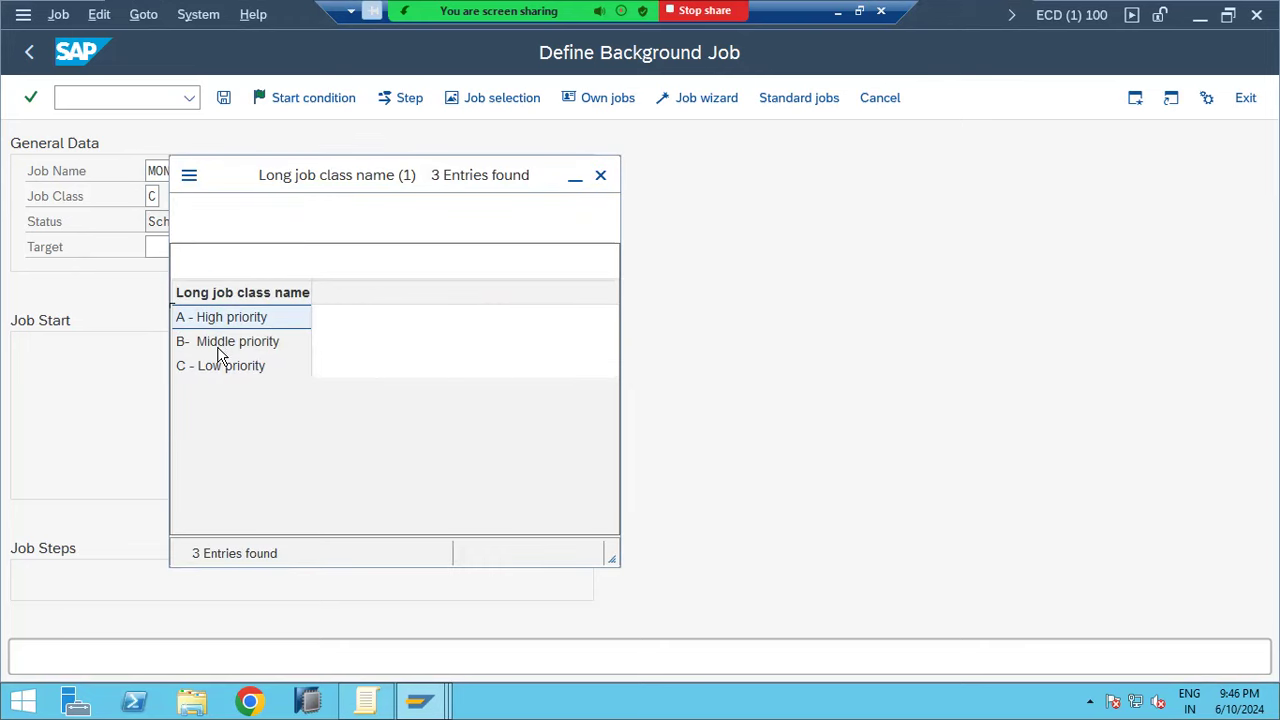
double_click(209, 318)
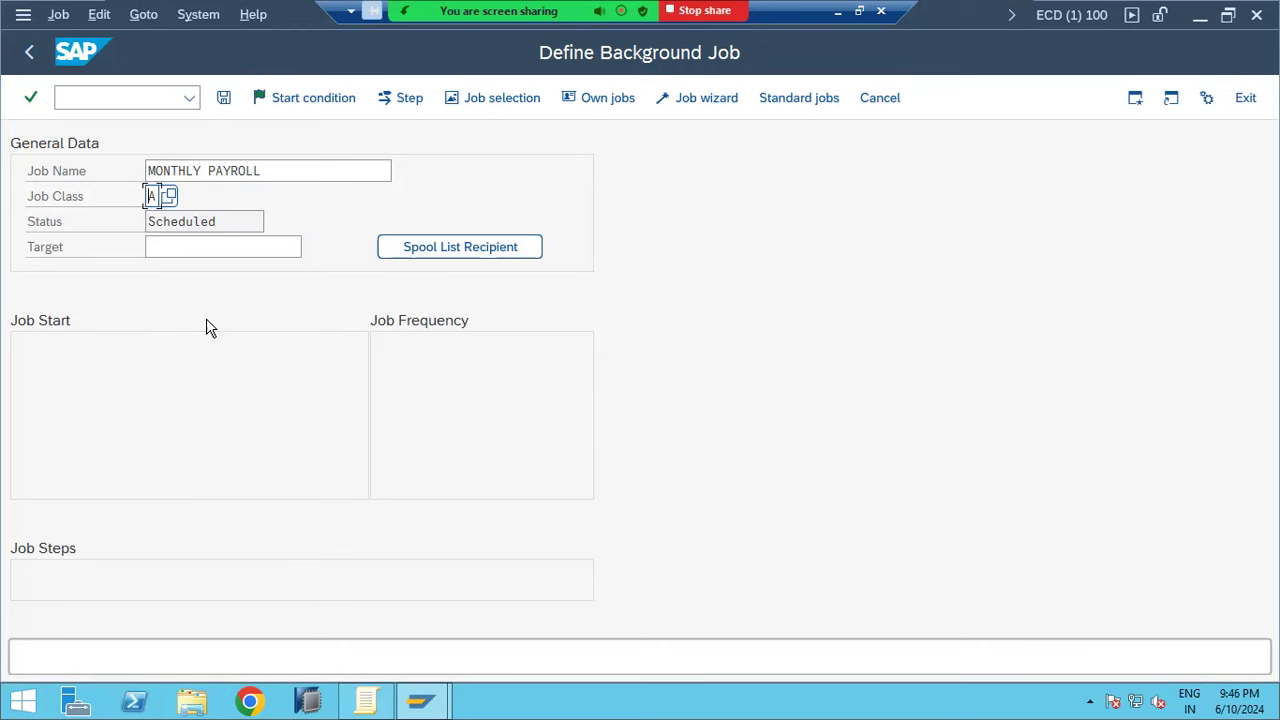
Set the target server to kponline1_ECD_02
left_click(163, 248)
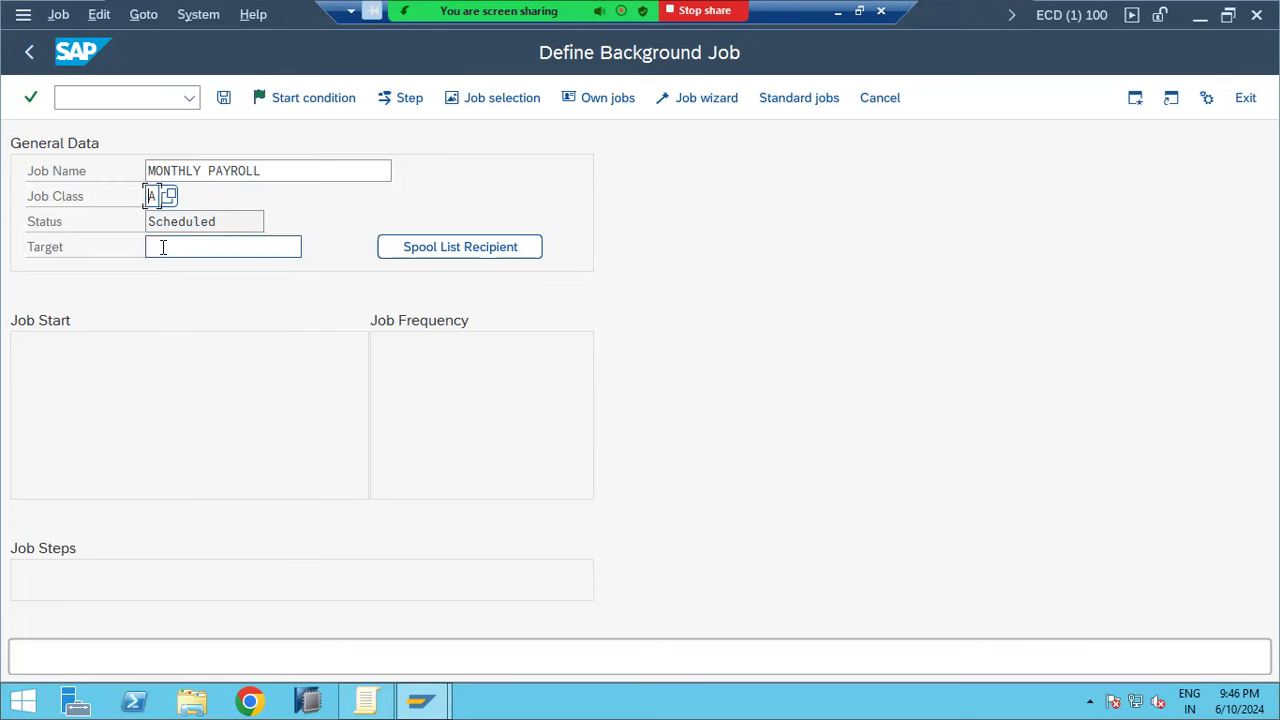
left_click(309, 249)
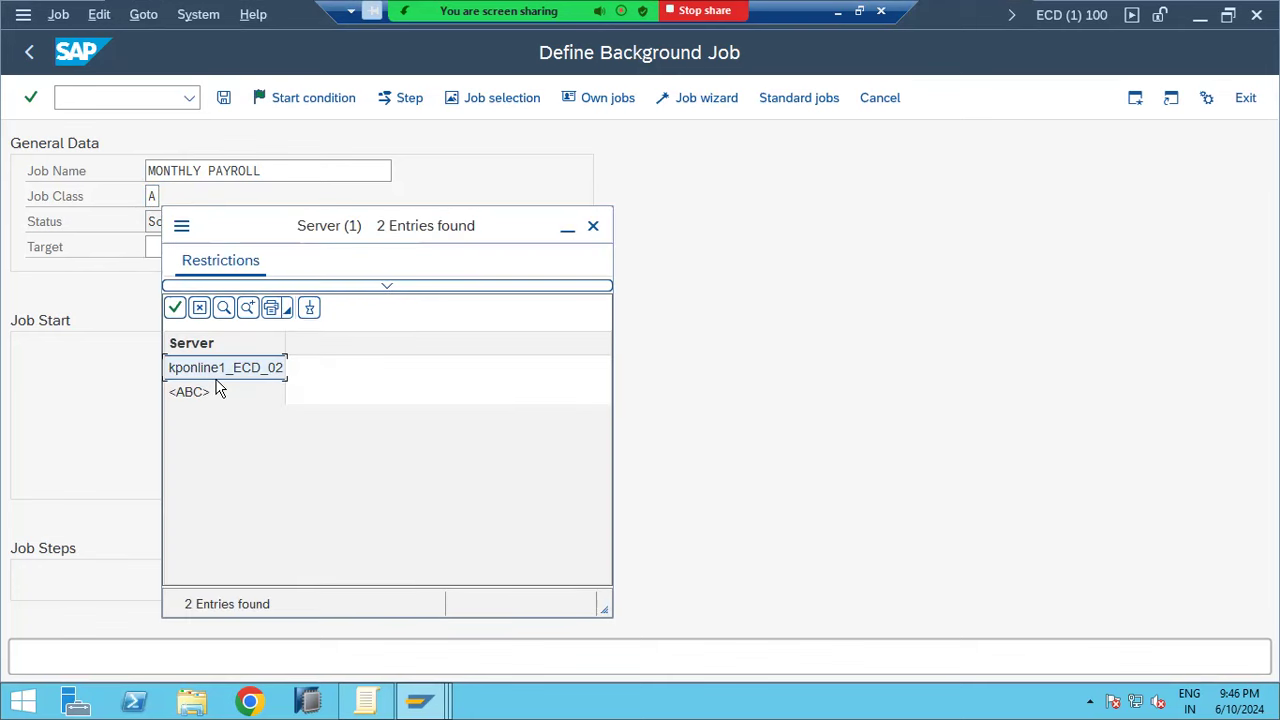
key("Return")
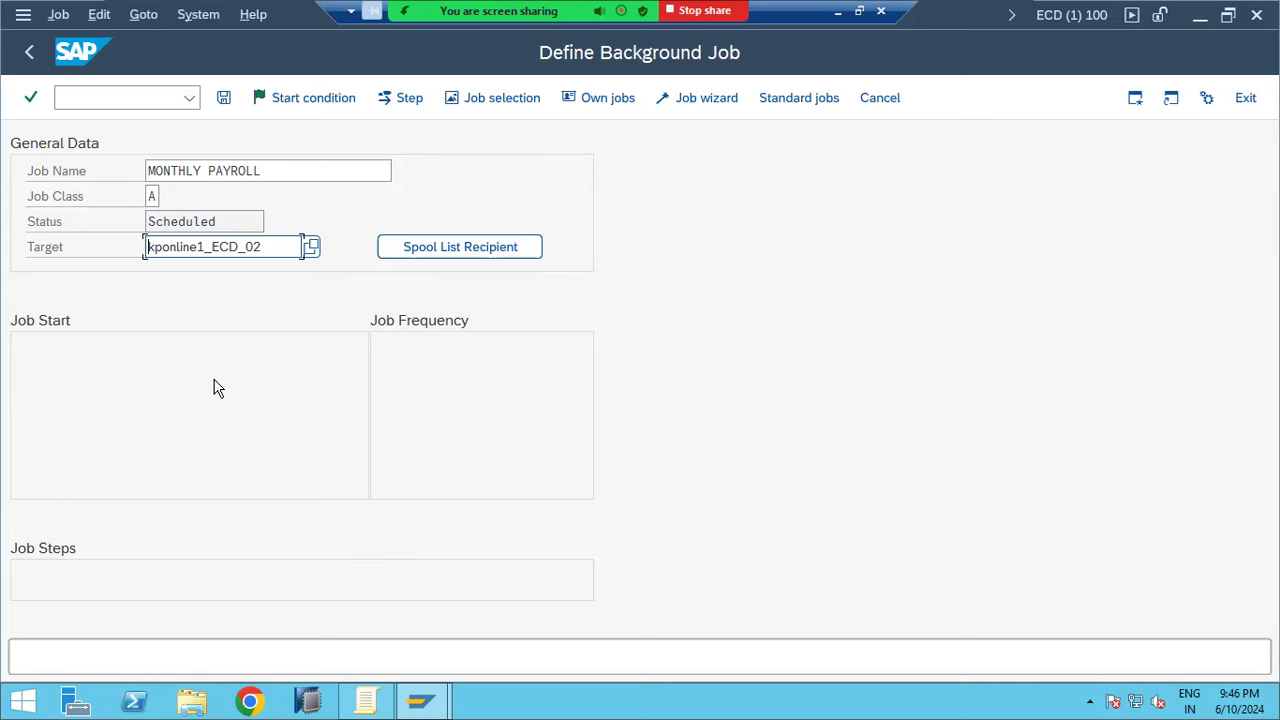
left_click_drag(204, 246, 268, 242)
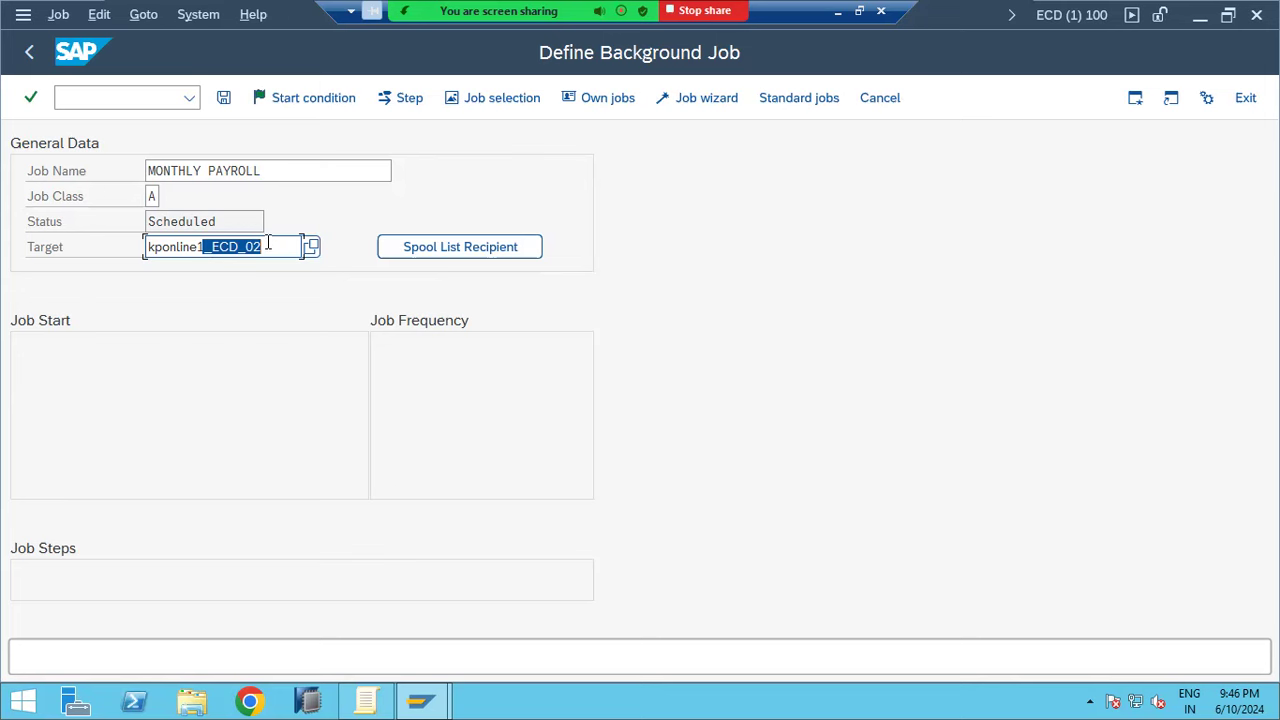
left_click(157, 248)
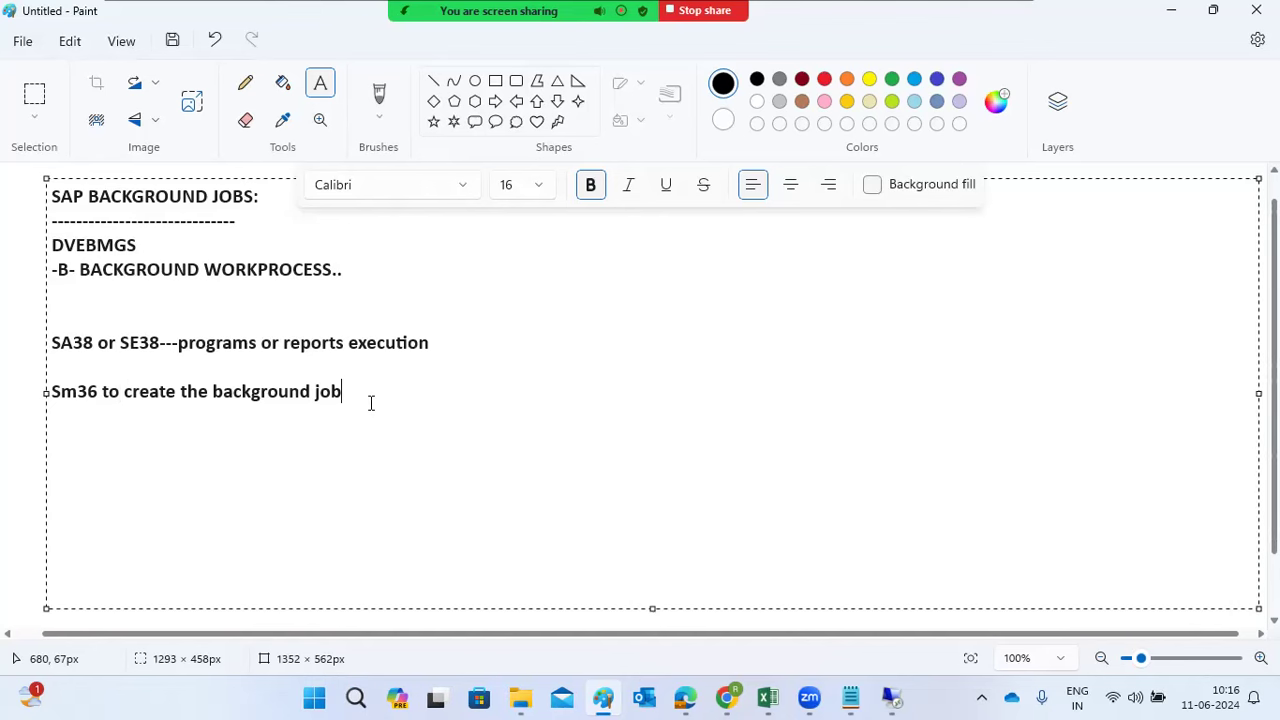
Add the note line 'JOb steps : ABAP program ,external program or external commands'
key("Return")
key("Return")
type("JOb steps :")
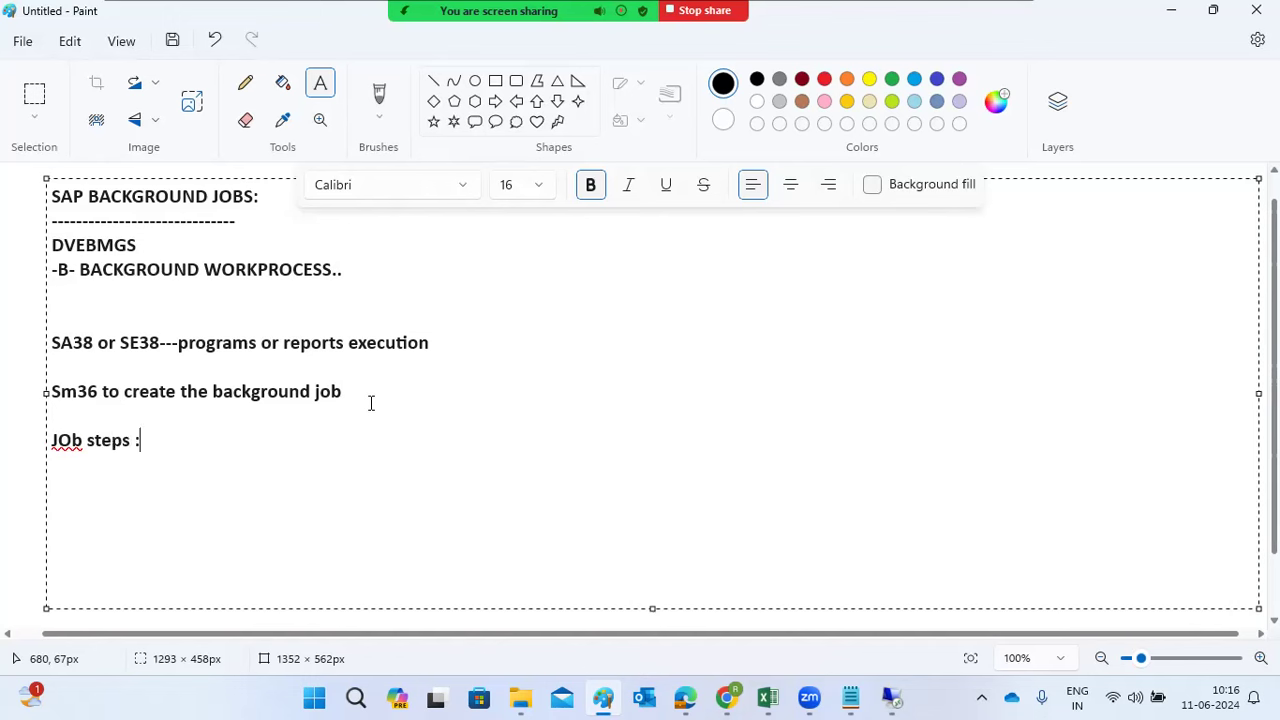
type(" ABAP program ,ext")
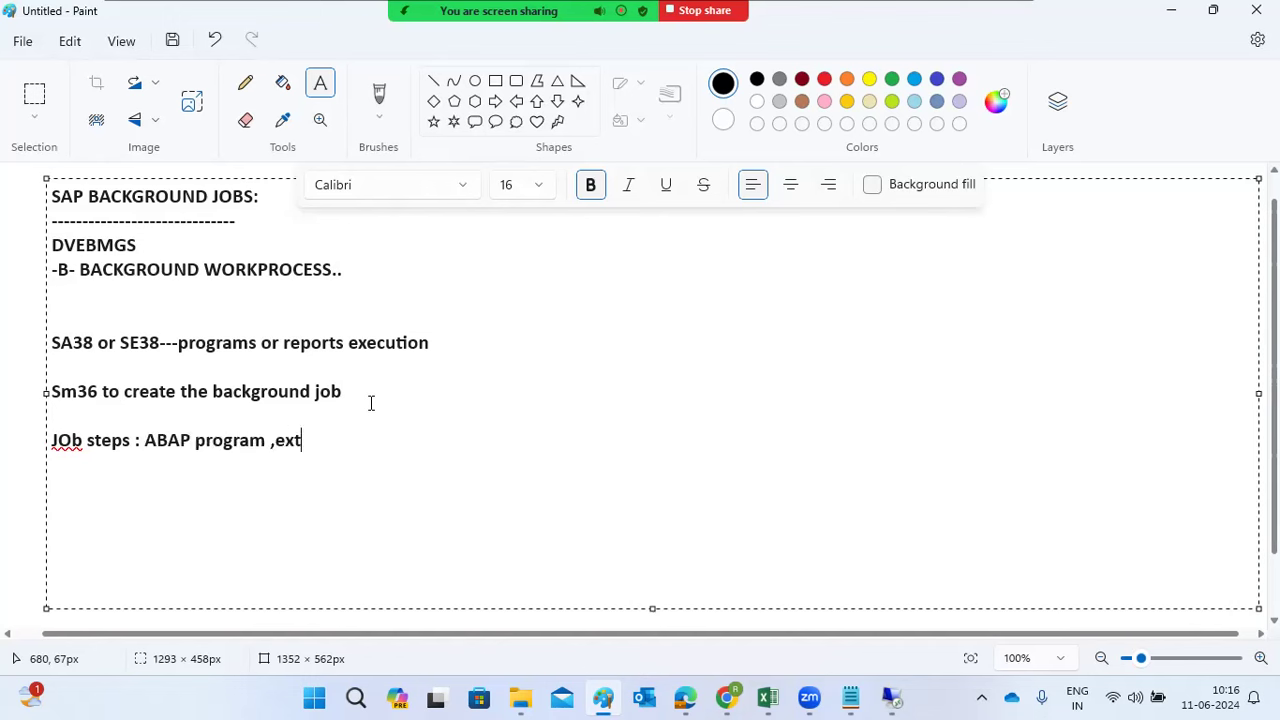
type("ernal program or extern")
type("a")
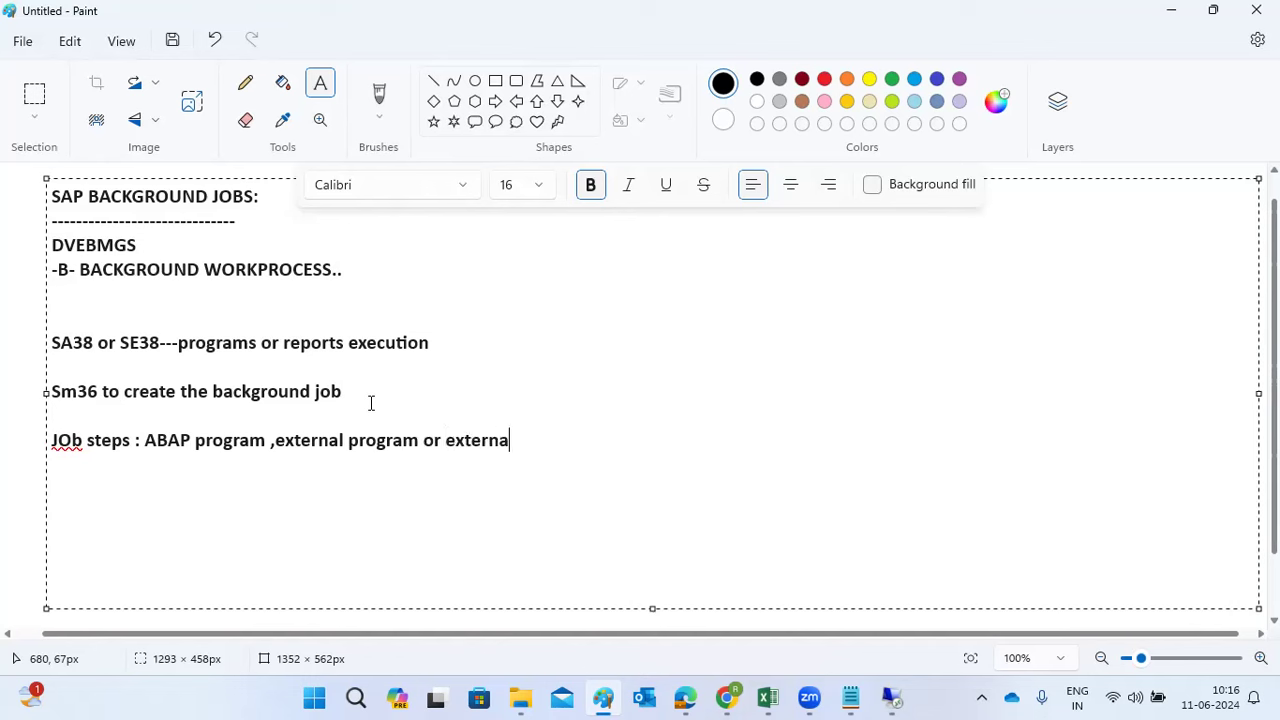
type("l commands")
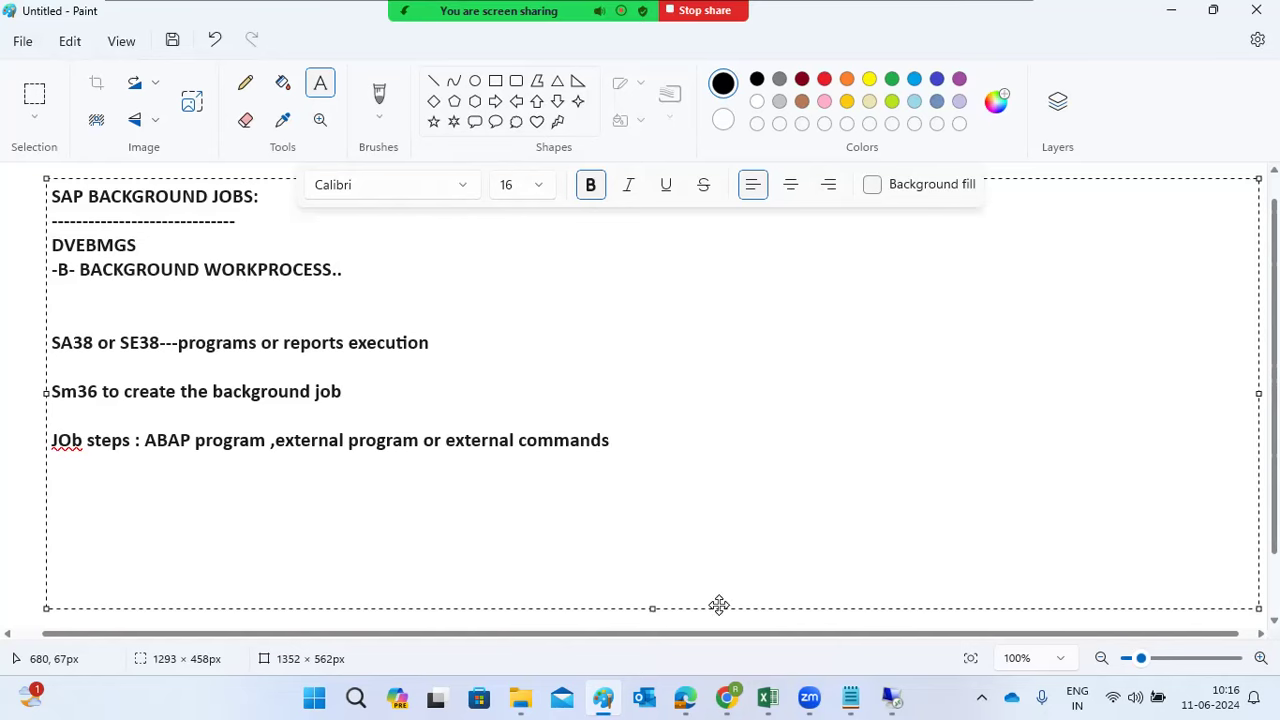
In Create Step 1, compare the external command and external program step types, then keep ABAP program
mouse_move(892, 697)
left_click(905, 611)
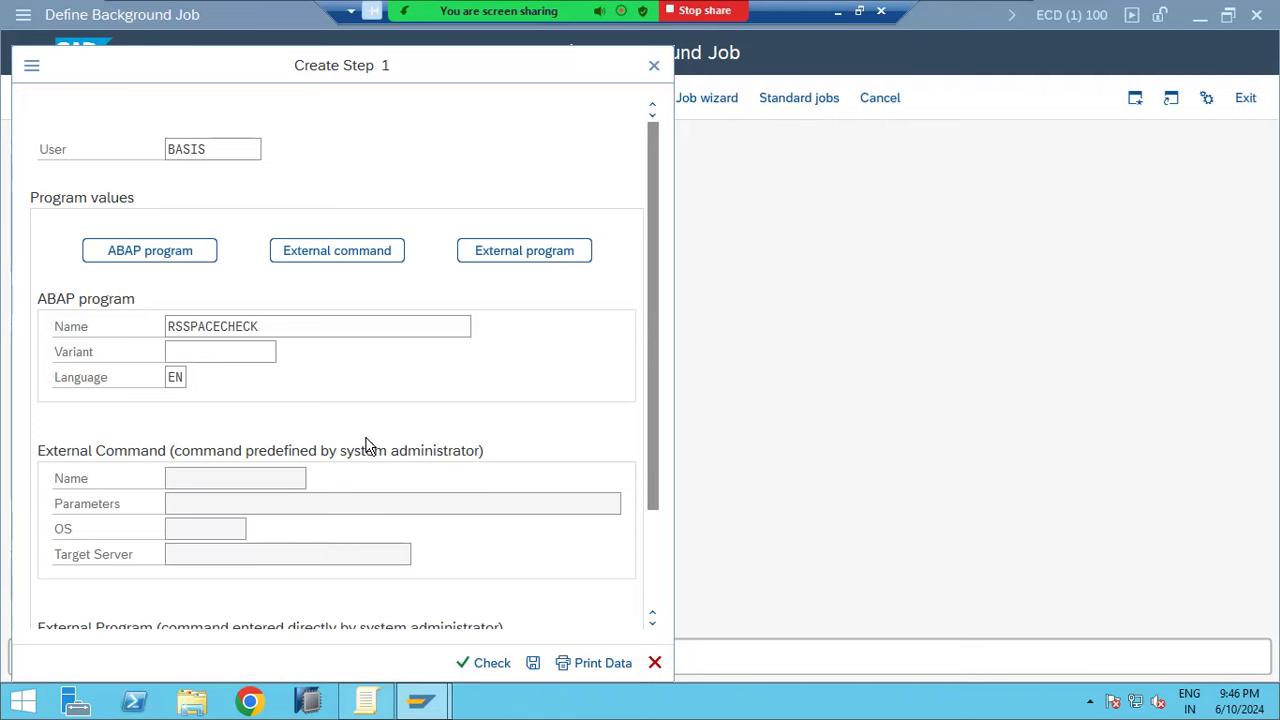
left_click(217, 326)
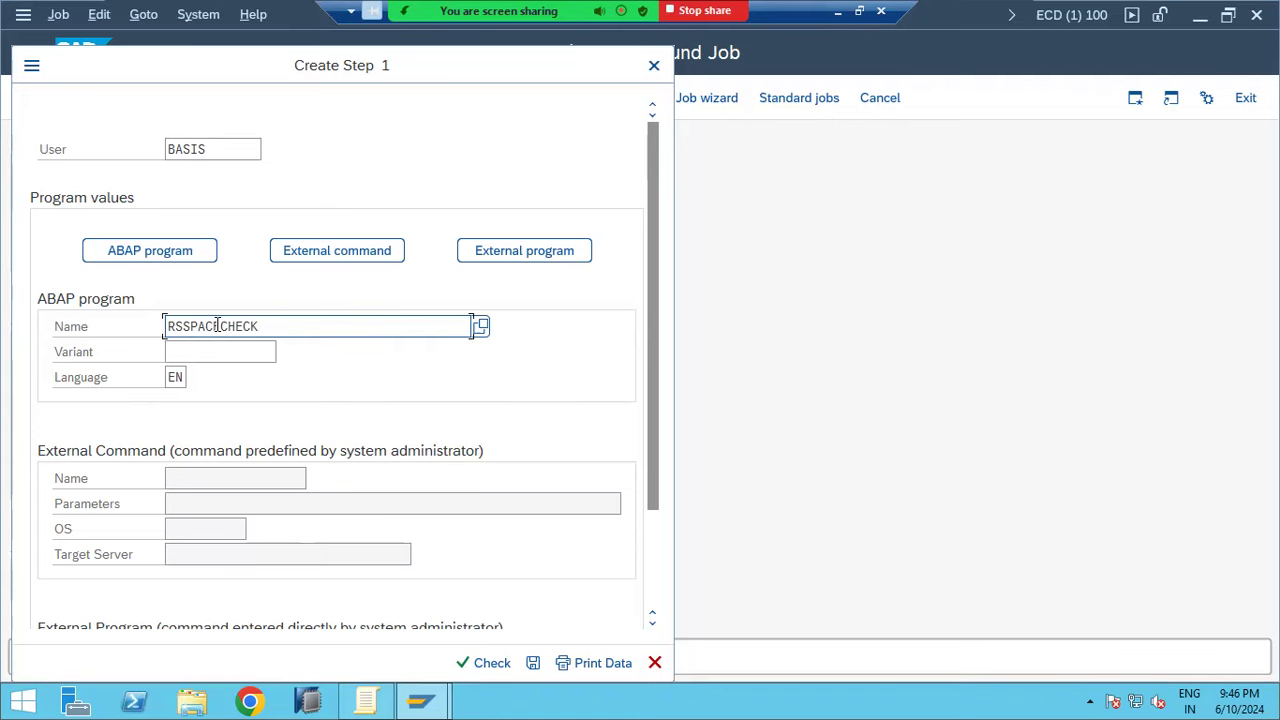
left_click(148, 250)
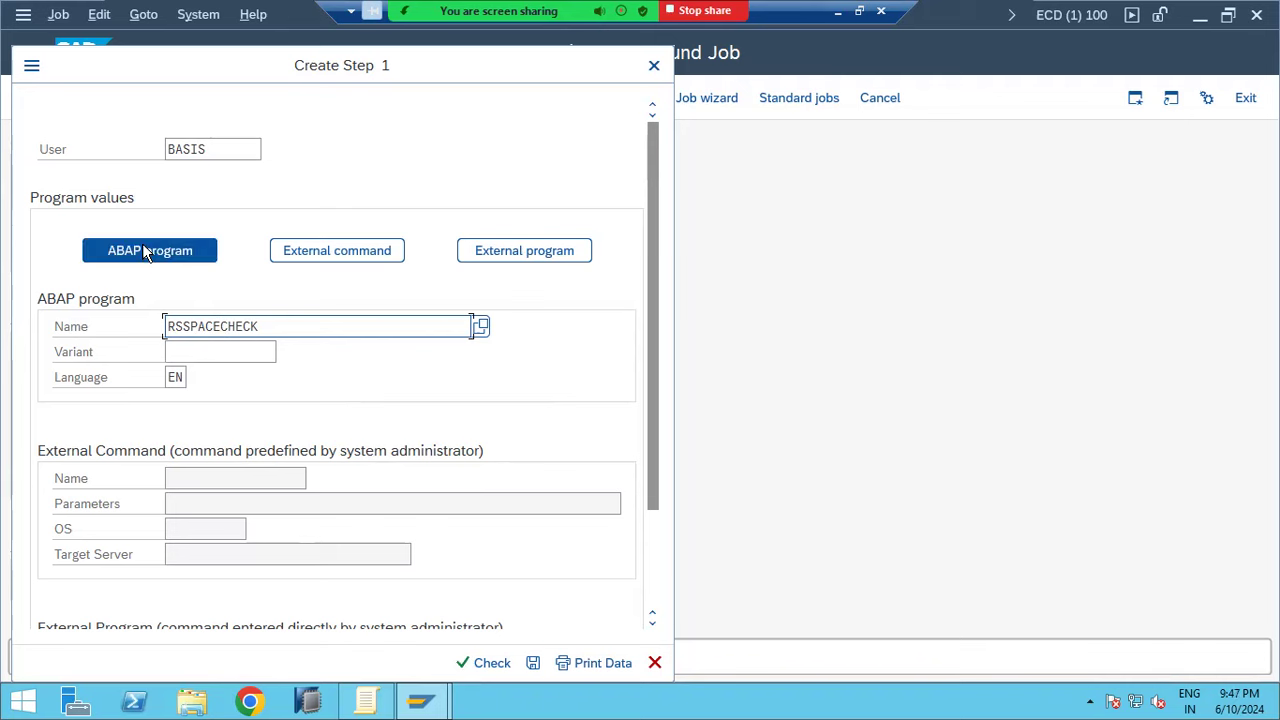
left_click(323, 256)
left_click(534, 257)
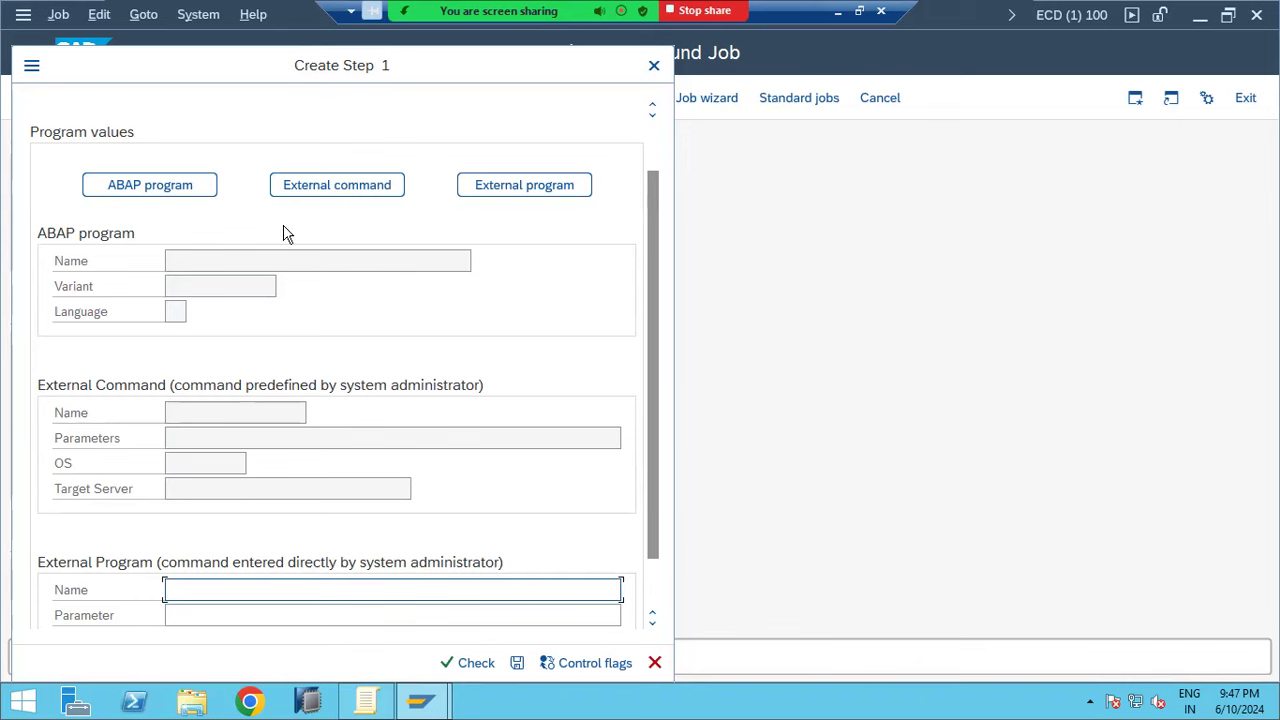
left_click(163, 187)
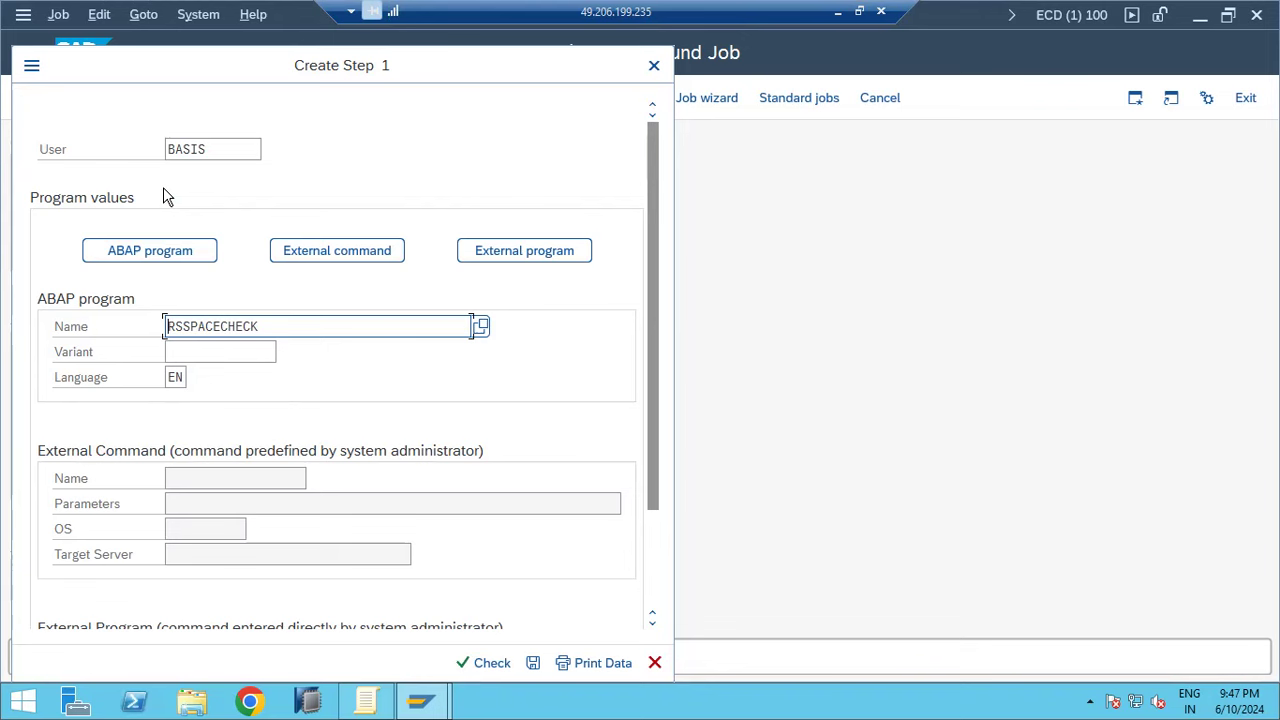
Save step 1 with ABAP program RSSPACECHECK and return to Define Background Job
left_click(204, 348)
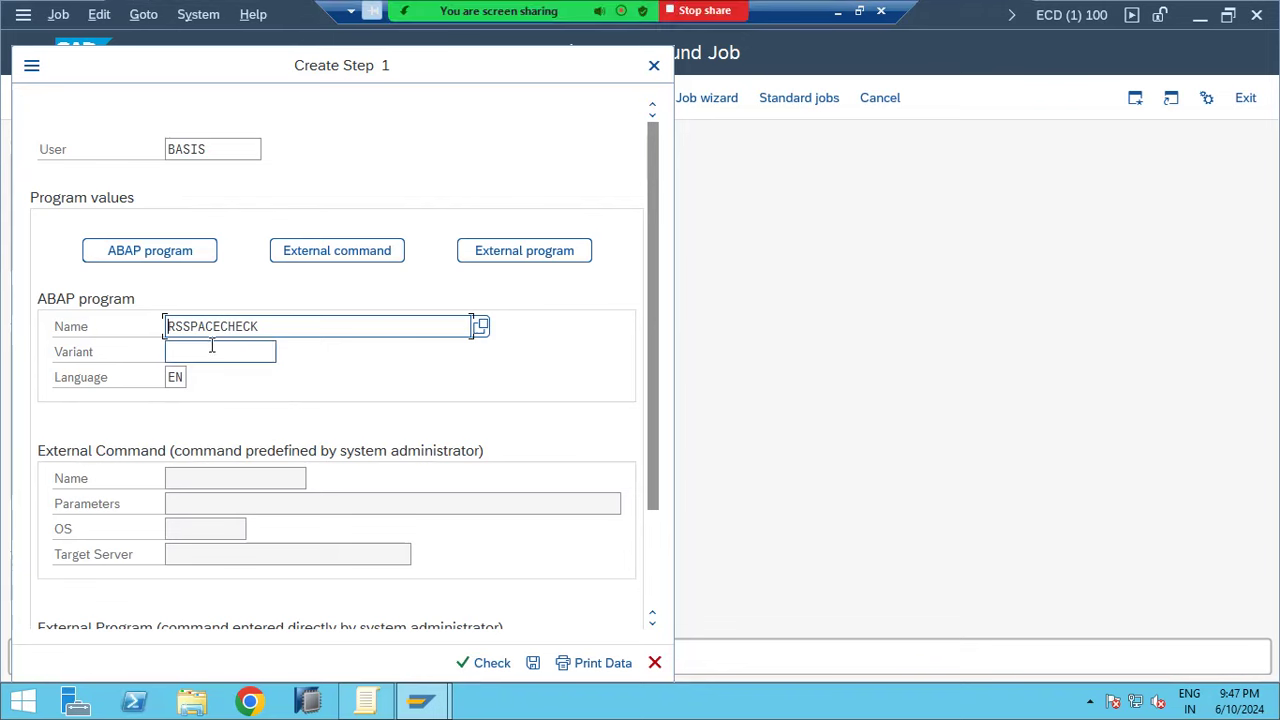
left_click_drag(270, 322, 172, 327)
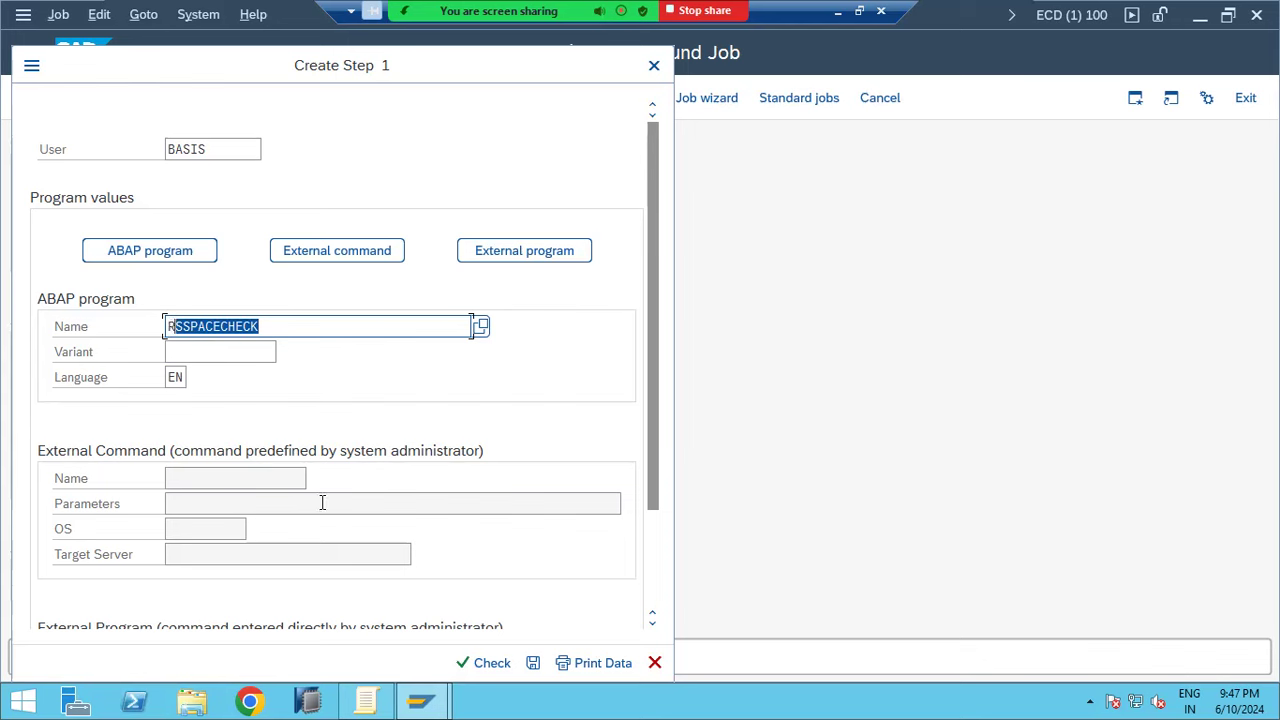
left_click(180, 252)
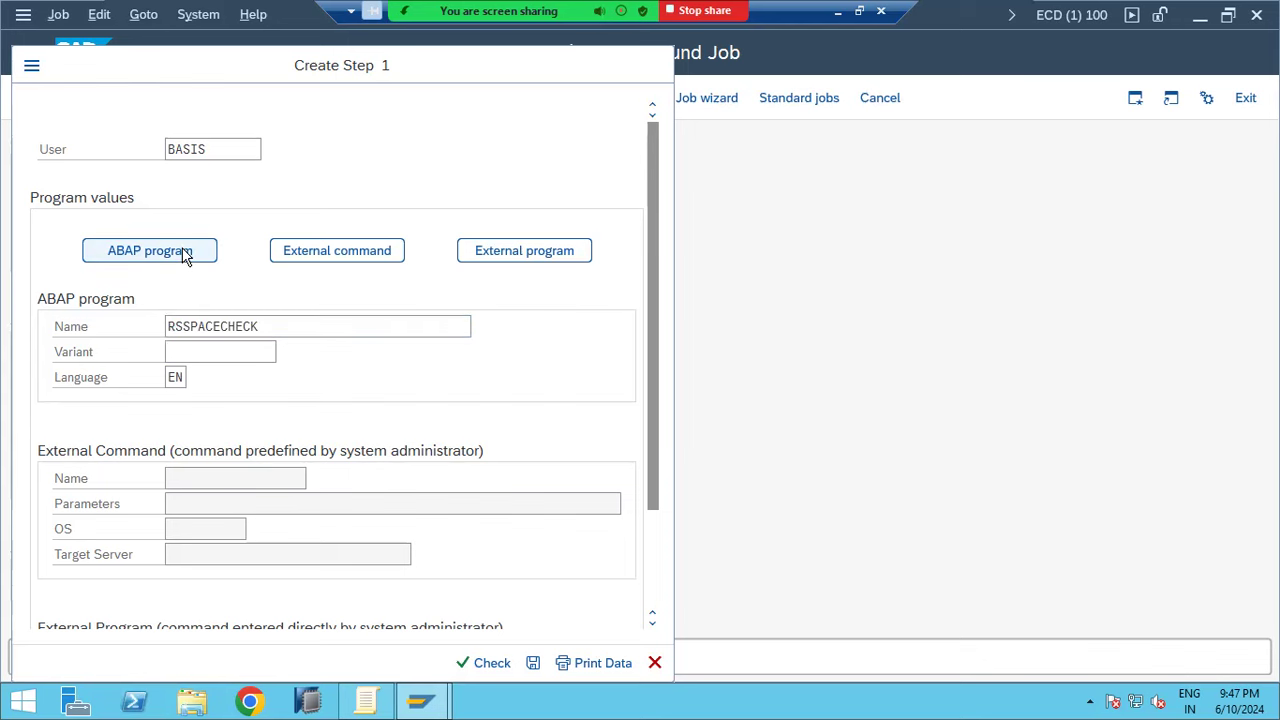
left_click(536, 665)
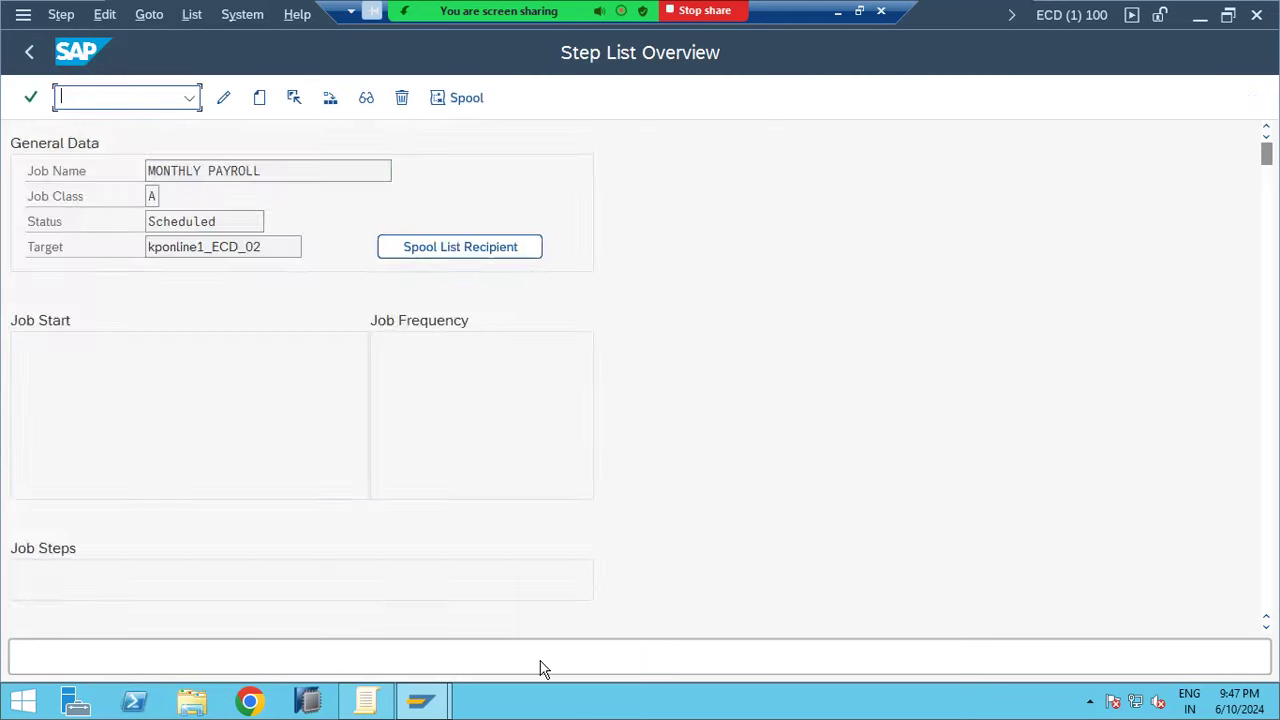
left_click(30, 53)
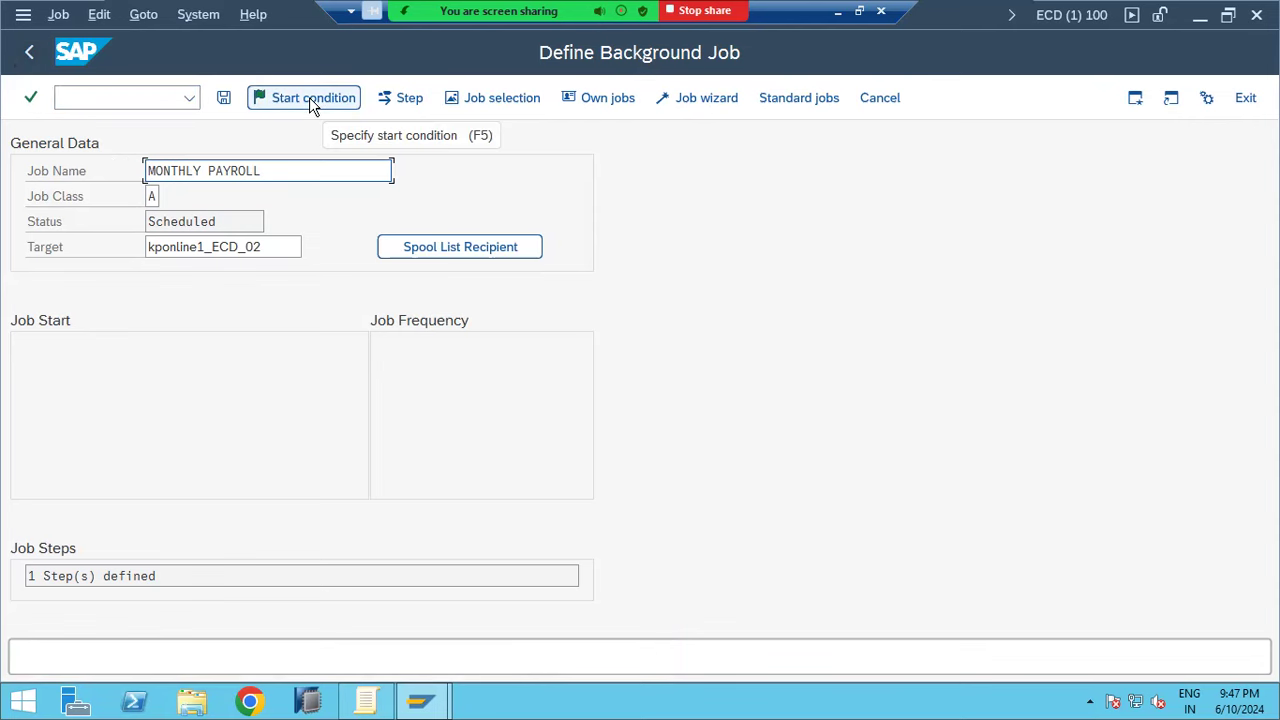
Review the Date/Time, After Job and After Event start conditions, then choose Immediate start
left_click(313, 98)
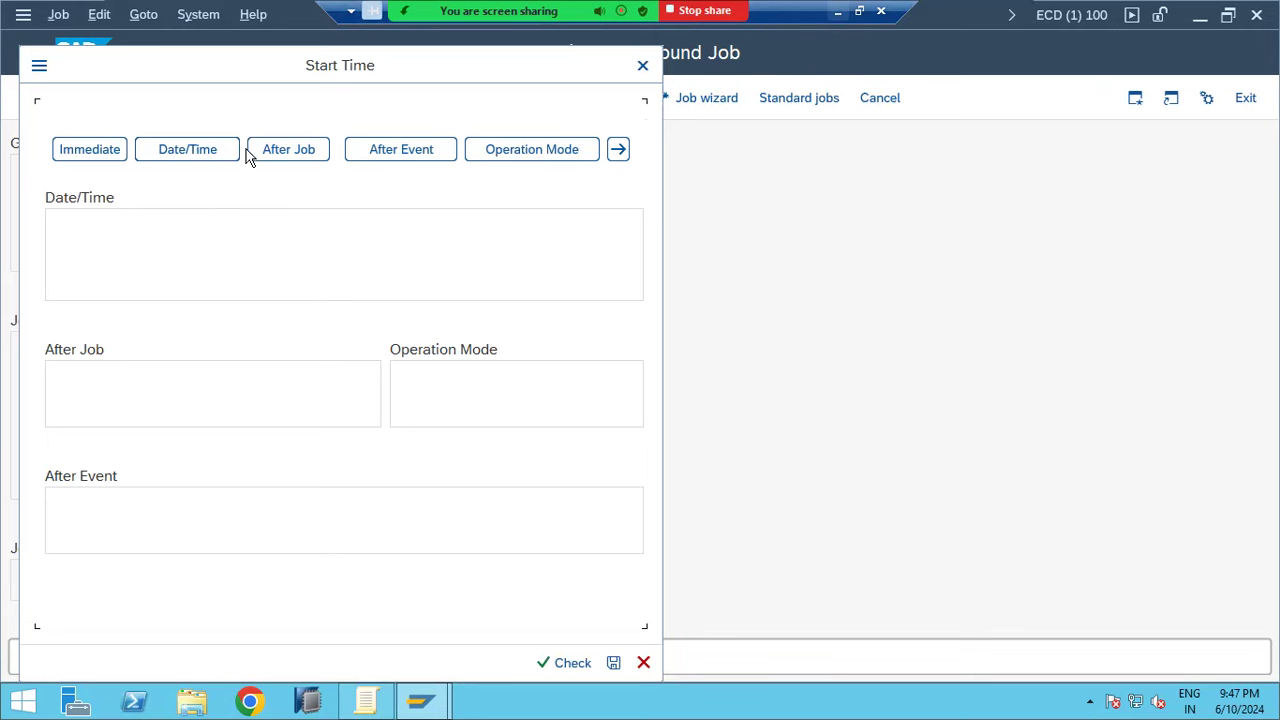
left_click(99, 158)
left_click(185, 152)
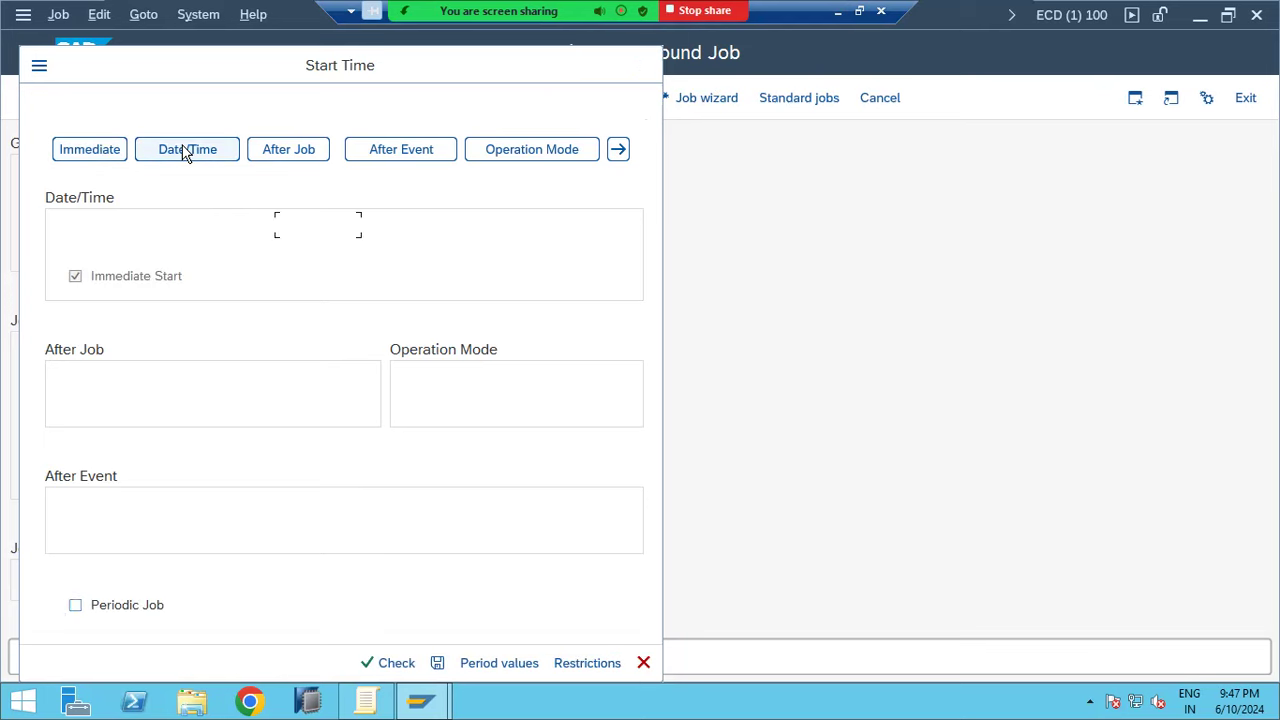
left_click(288, 155)
left_click(376, 148)
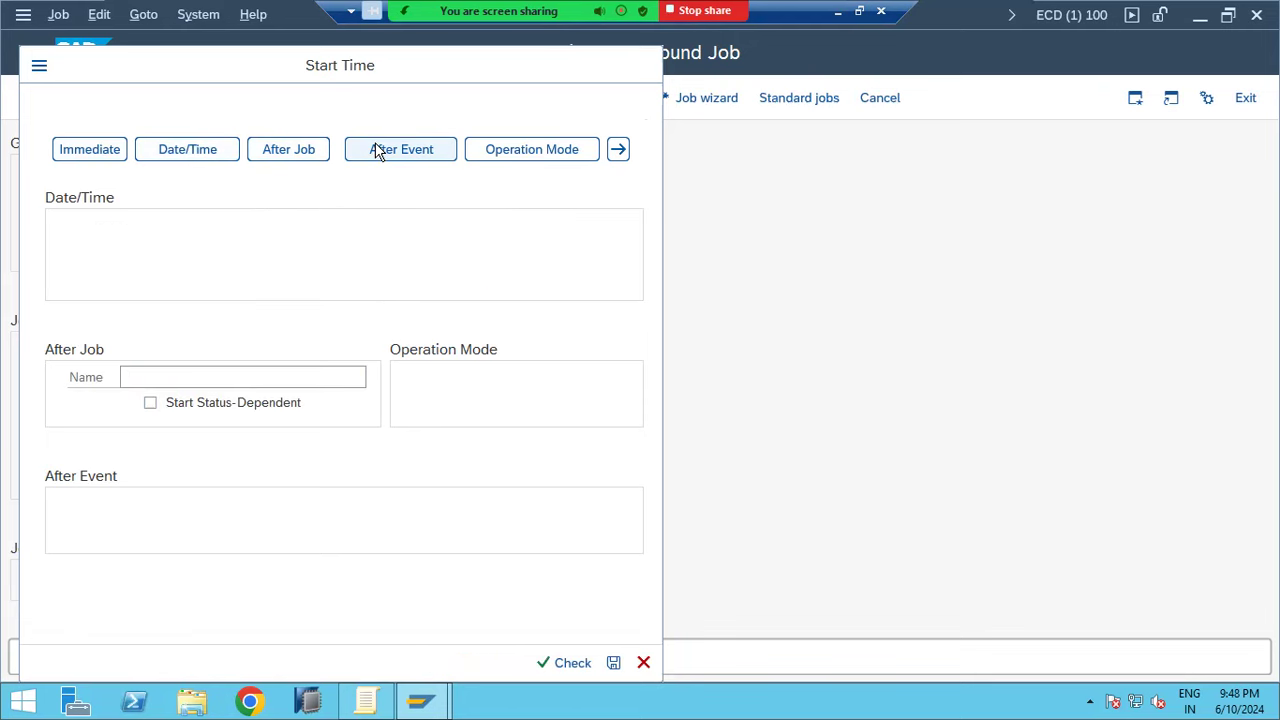
left_click(222, 160)
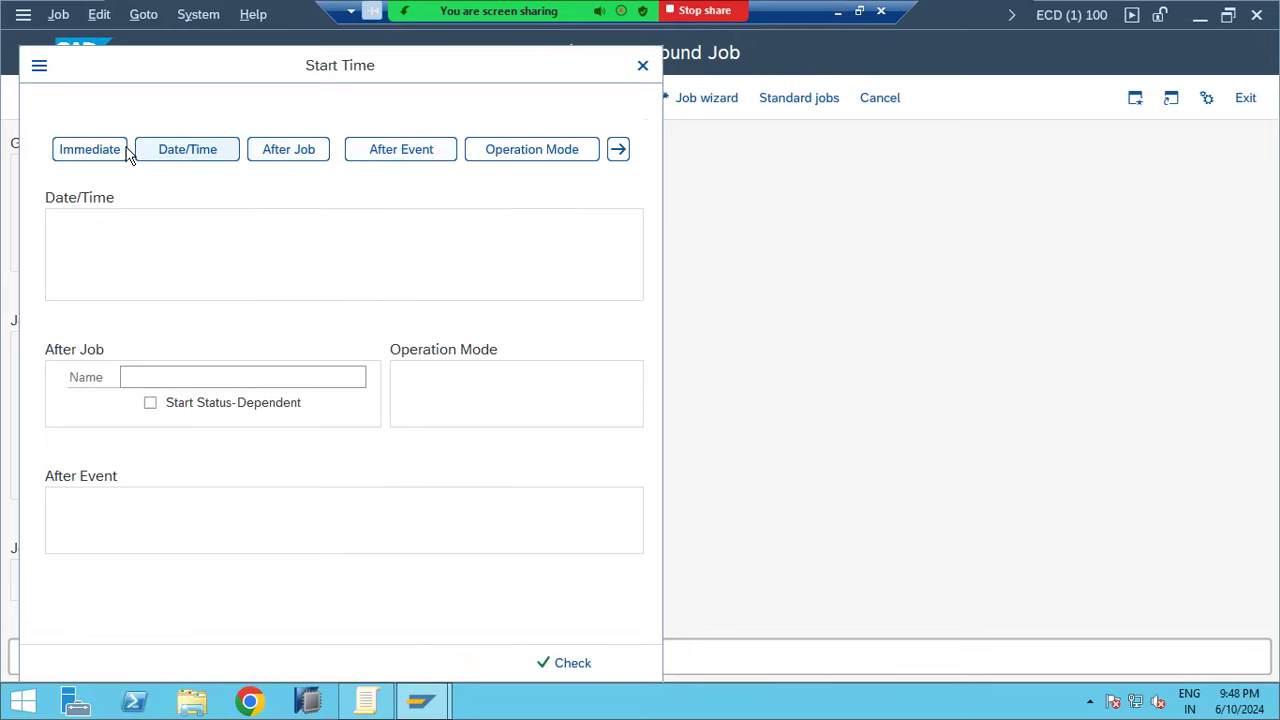
left_click(110, 151)
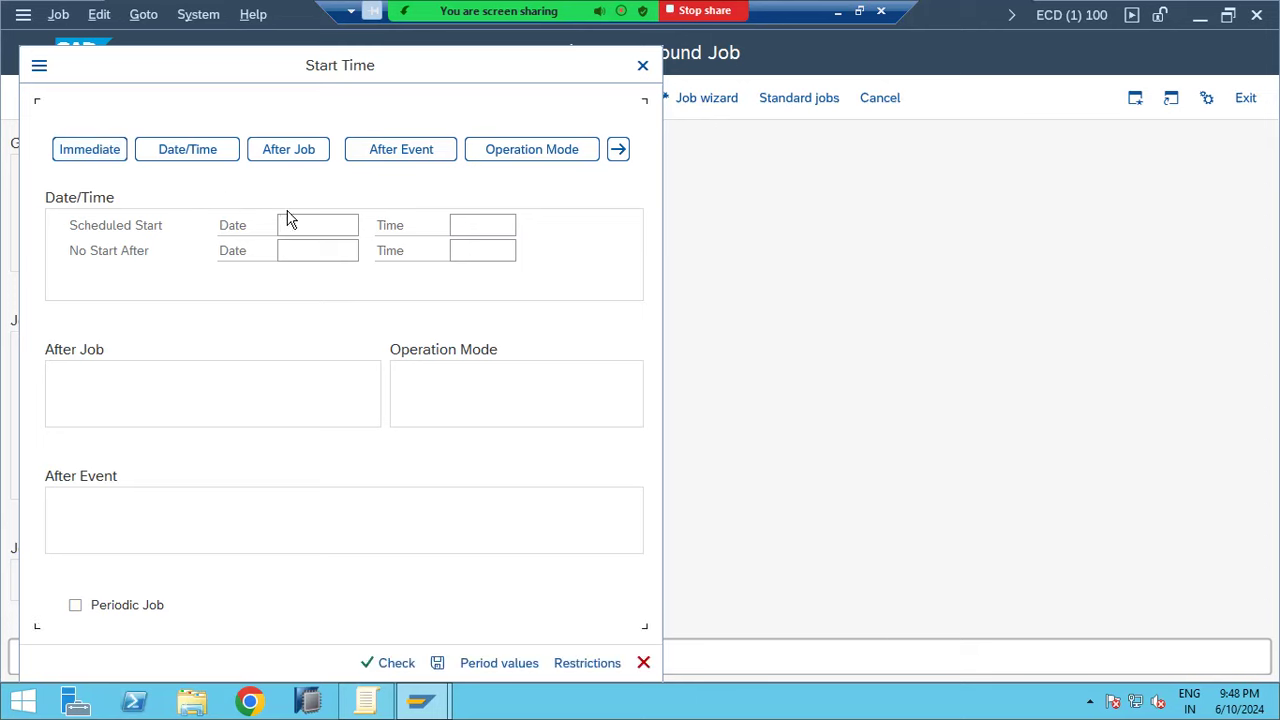
Define a custom repeat period of 2 hours and confirm the period values
left_click(488, 663)
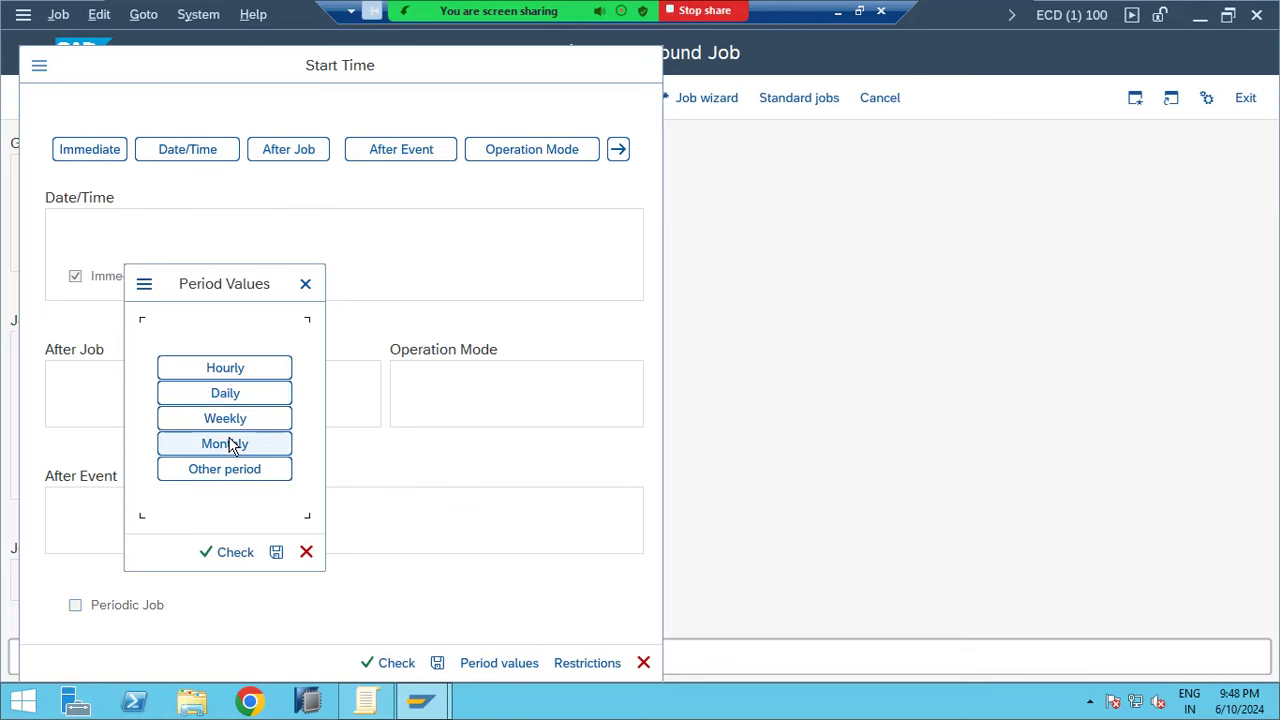
left_click(225, 469)
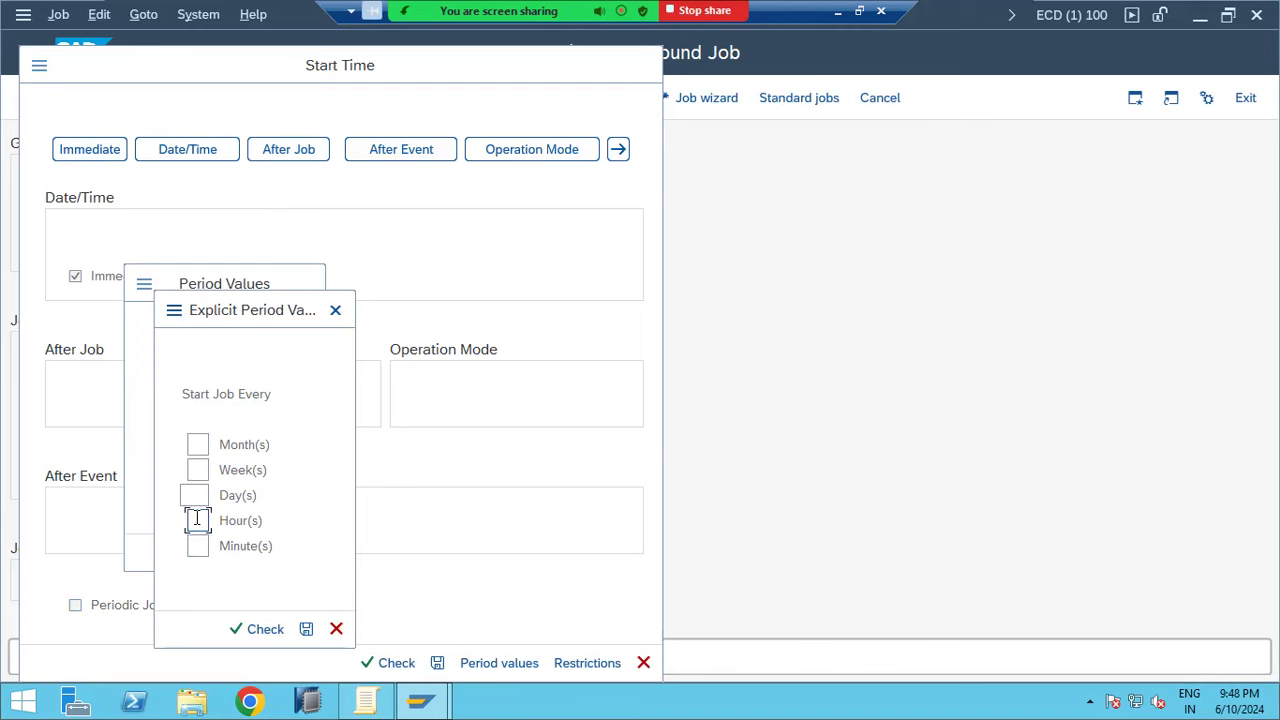
type("1")
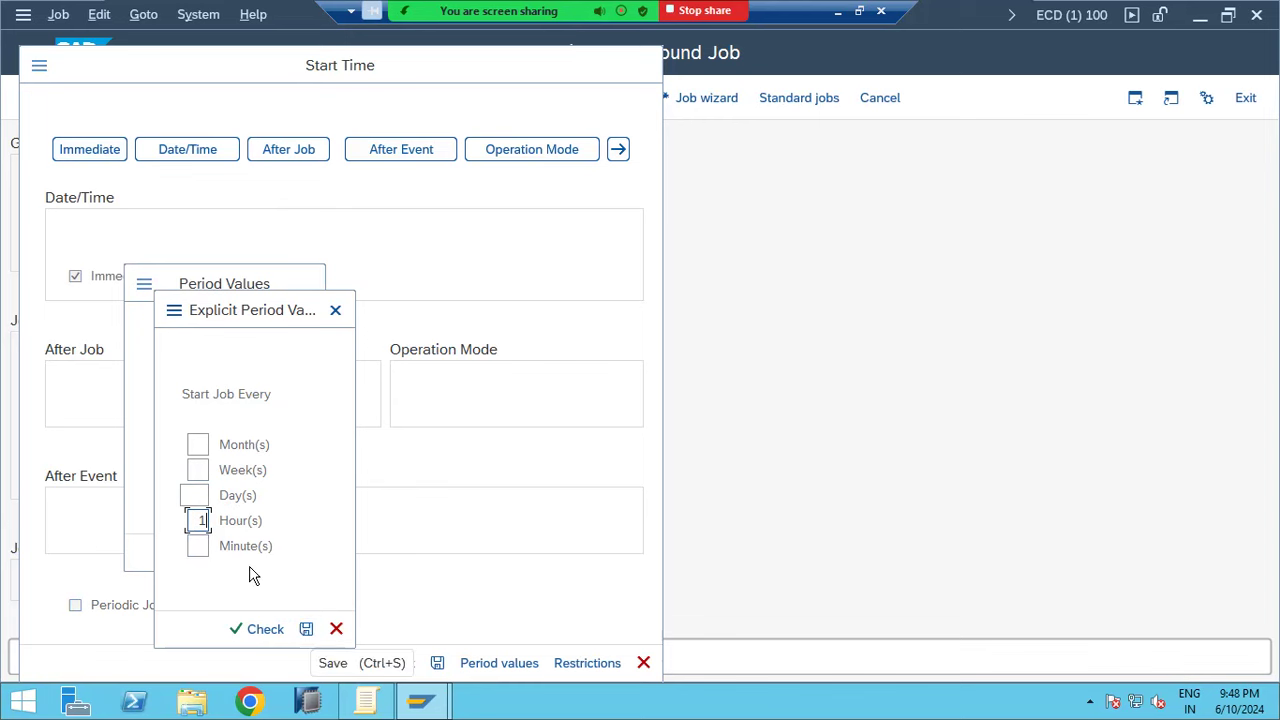
type("2")
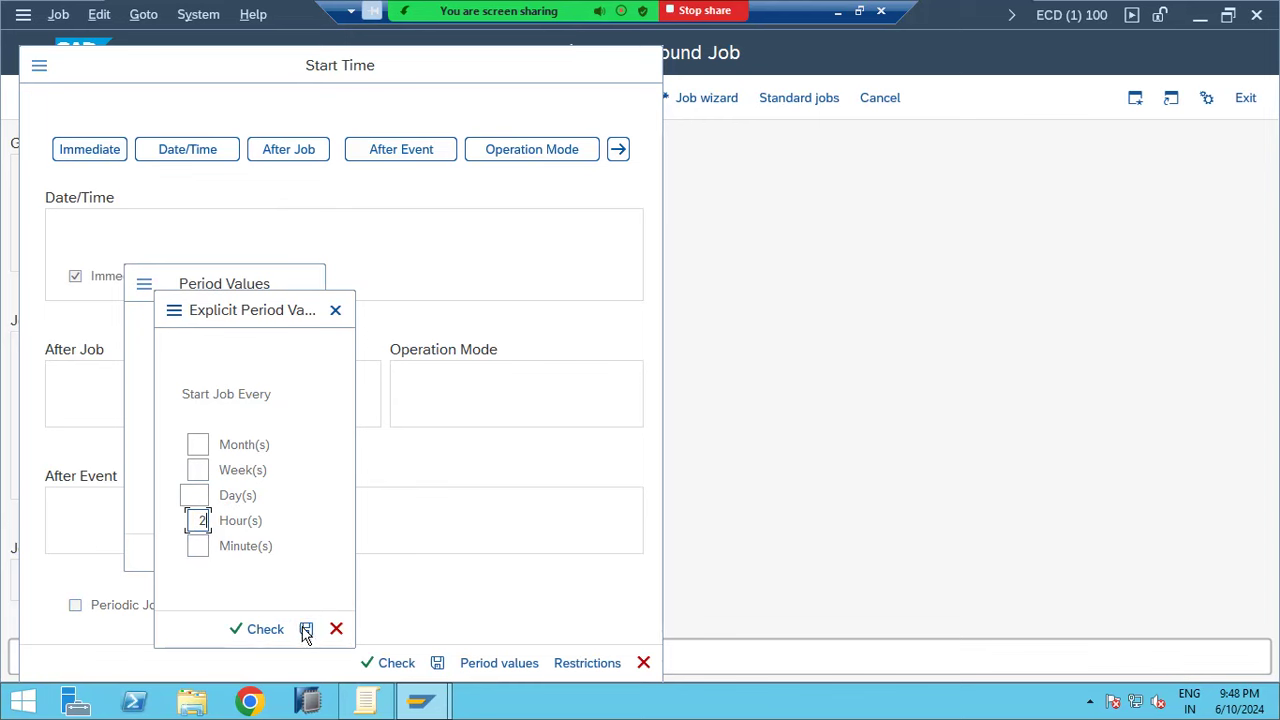
left_click(306, 630)
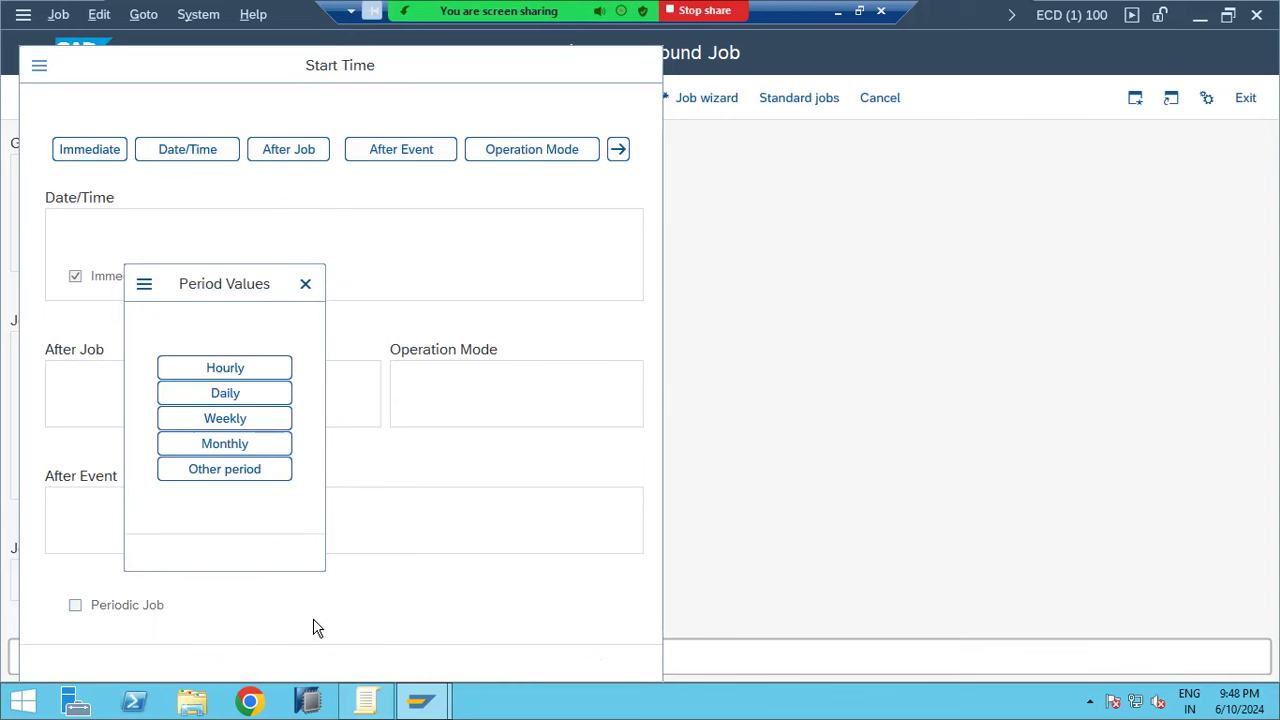
left_click(275, 555)
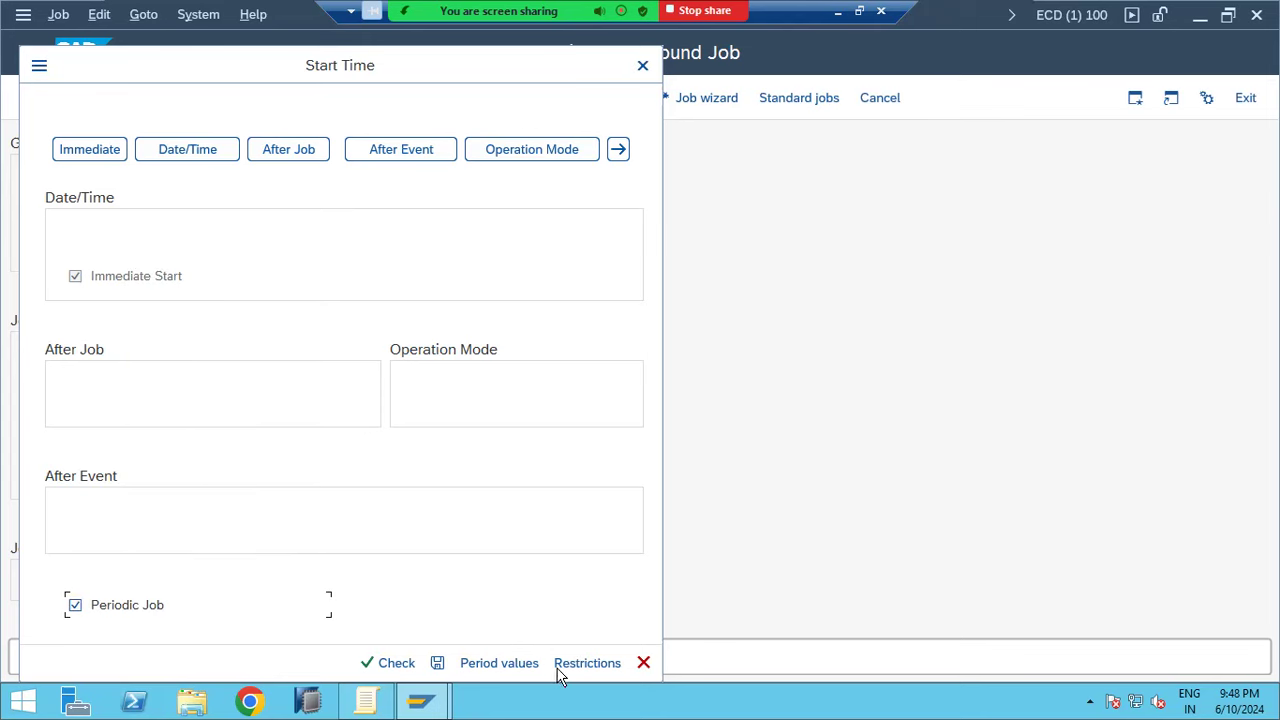
Restrict start dates to 'Not on Sundays or public holidays' using the Germany (Standard) factory calendar
left_click(564, 665)
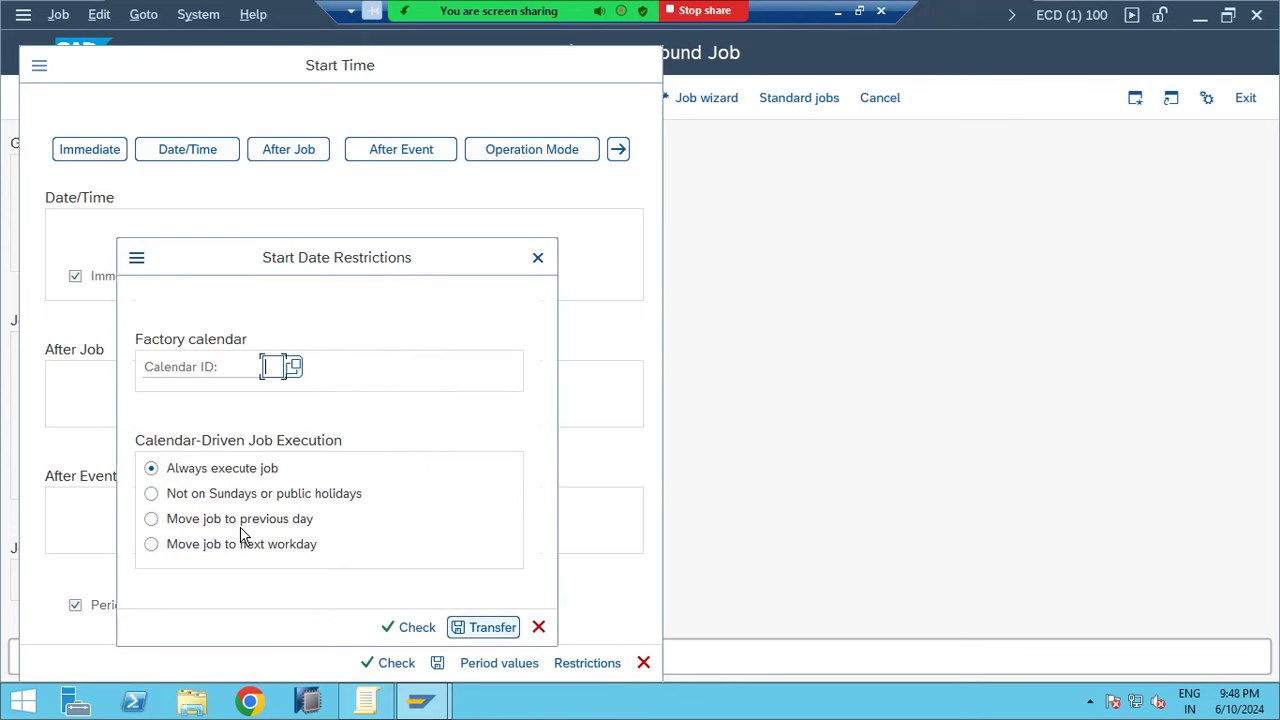
left_click(203, 496)
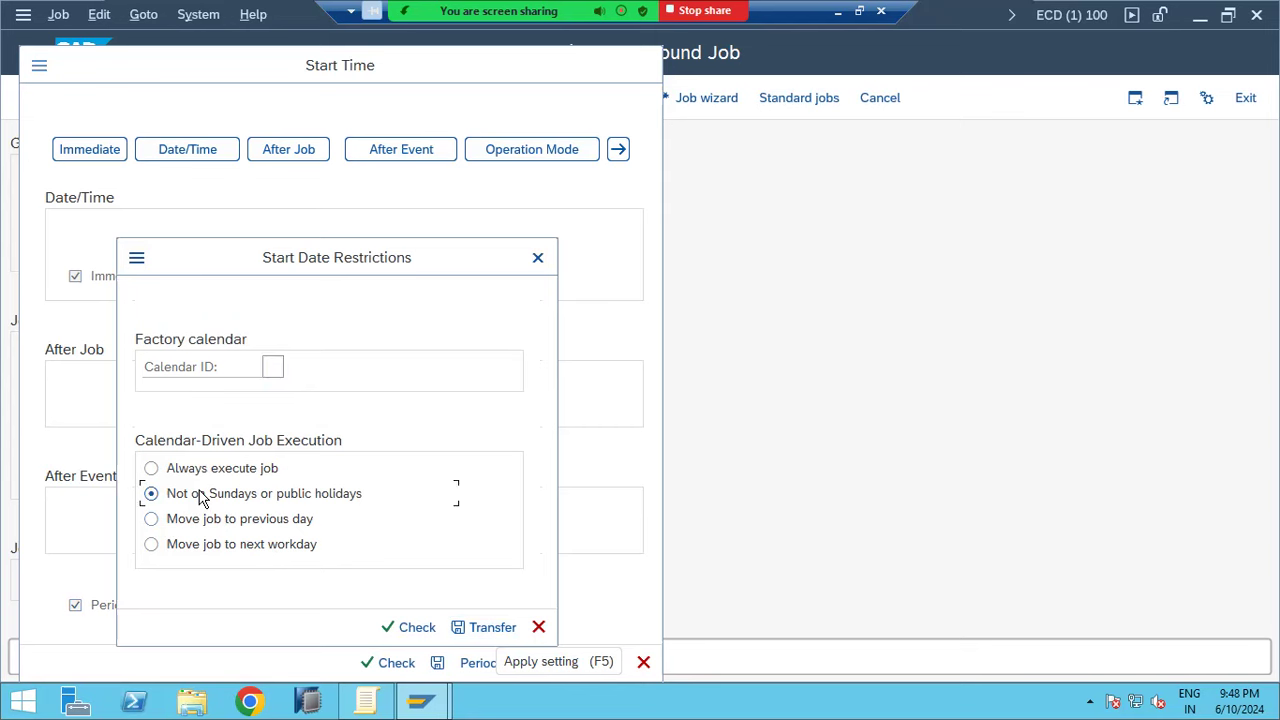
left_click(456, 629)
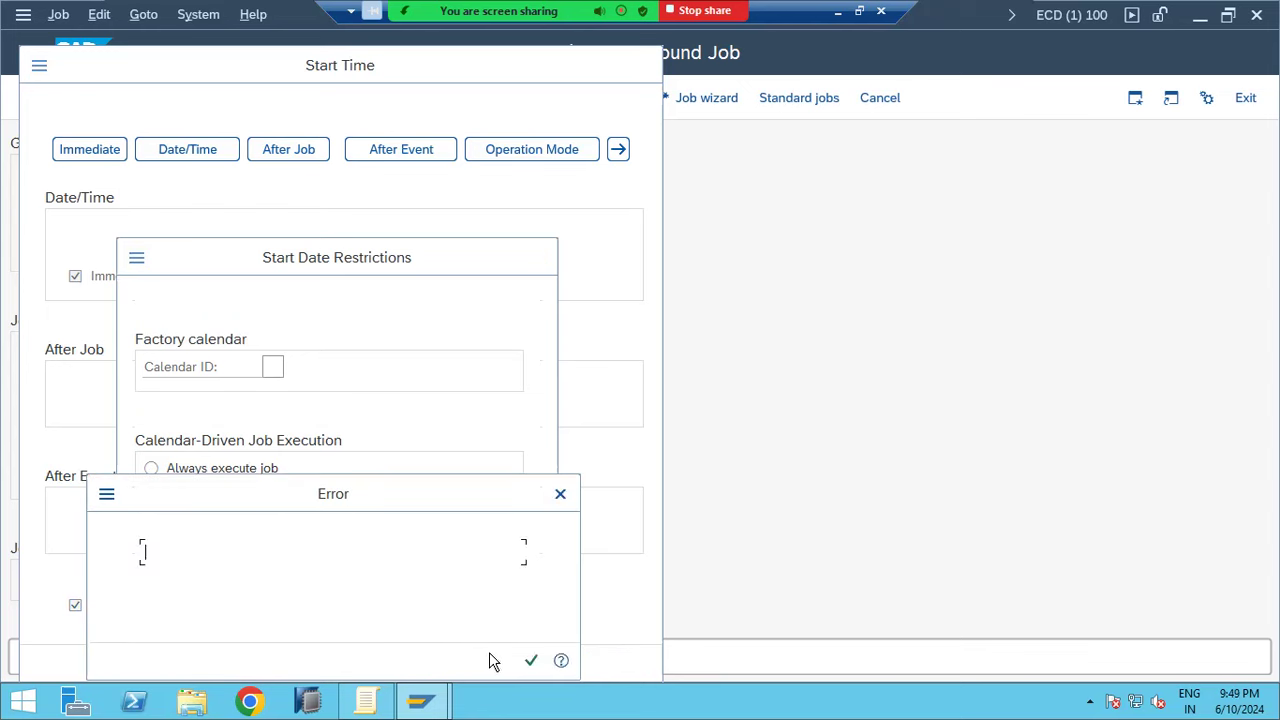
left_click_drag(397, 501, 409, 409)
left_click(537, 570)
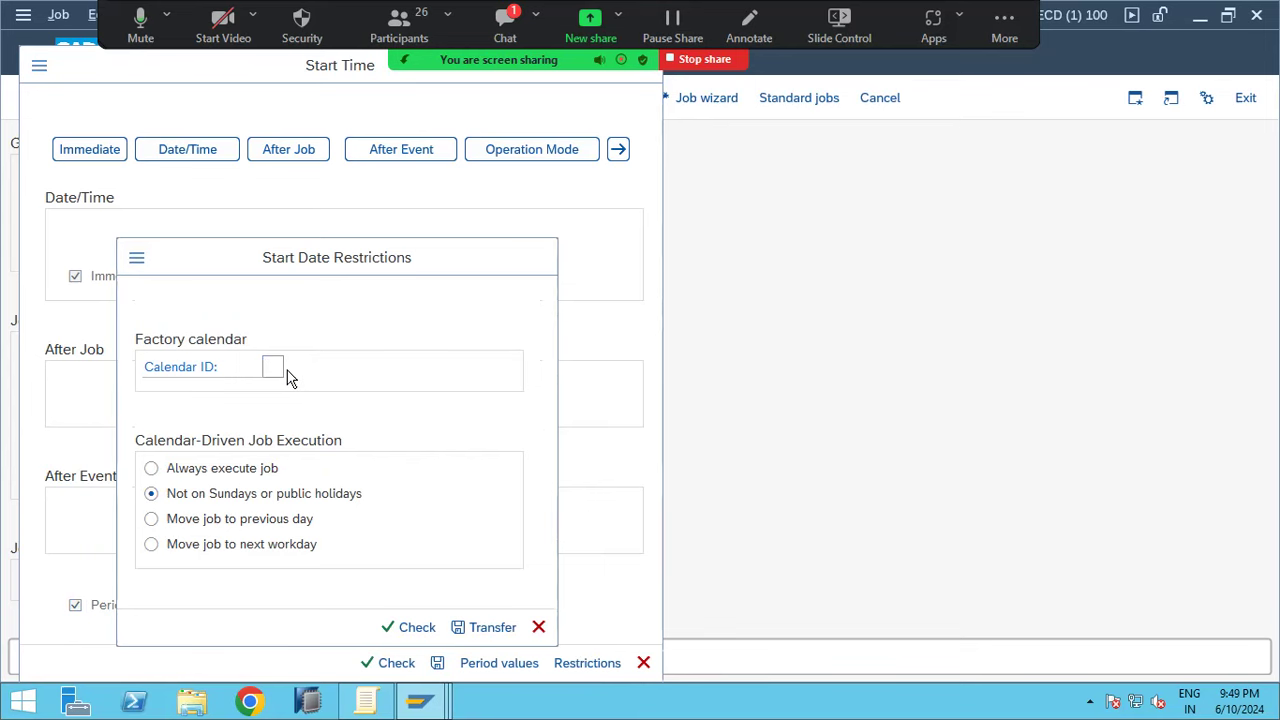
key("F4")
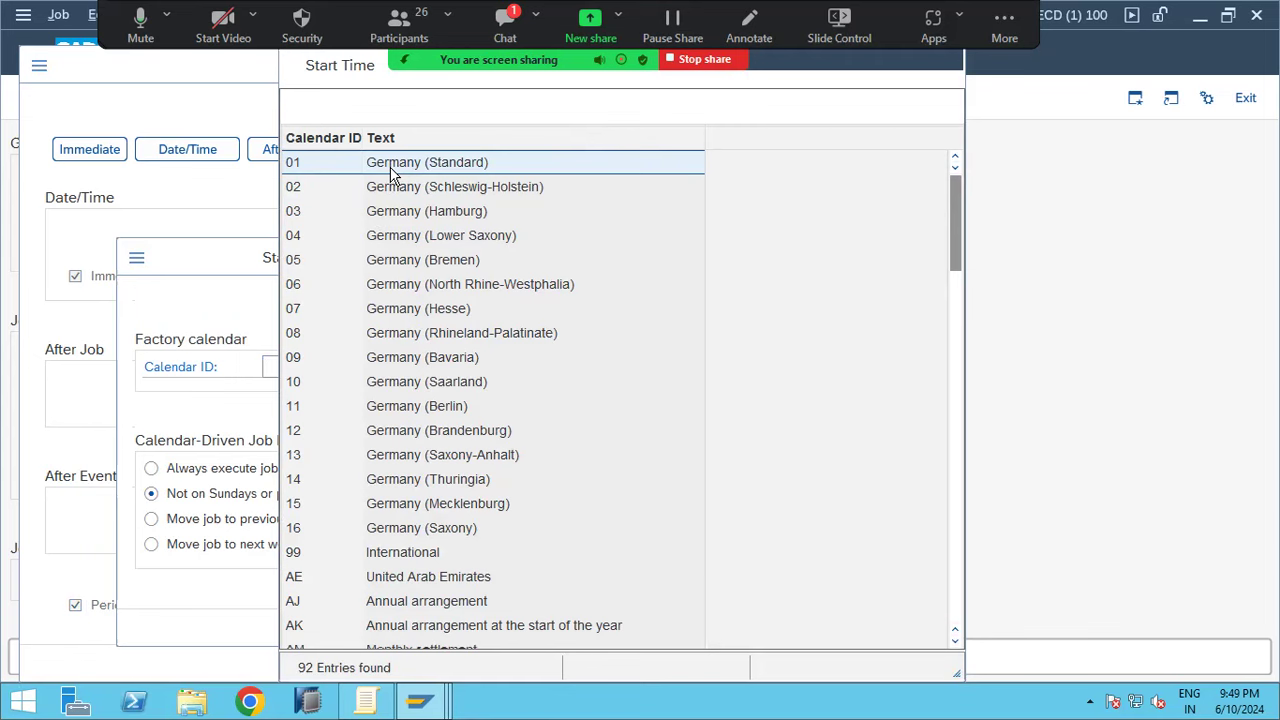
double_click(325, 171)
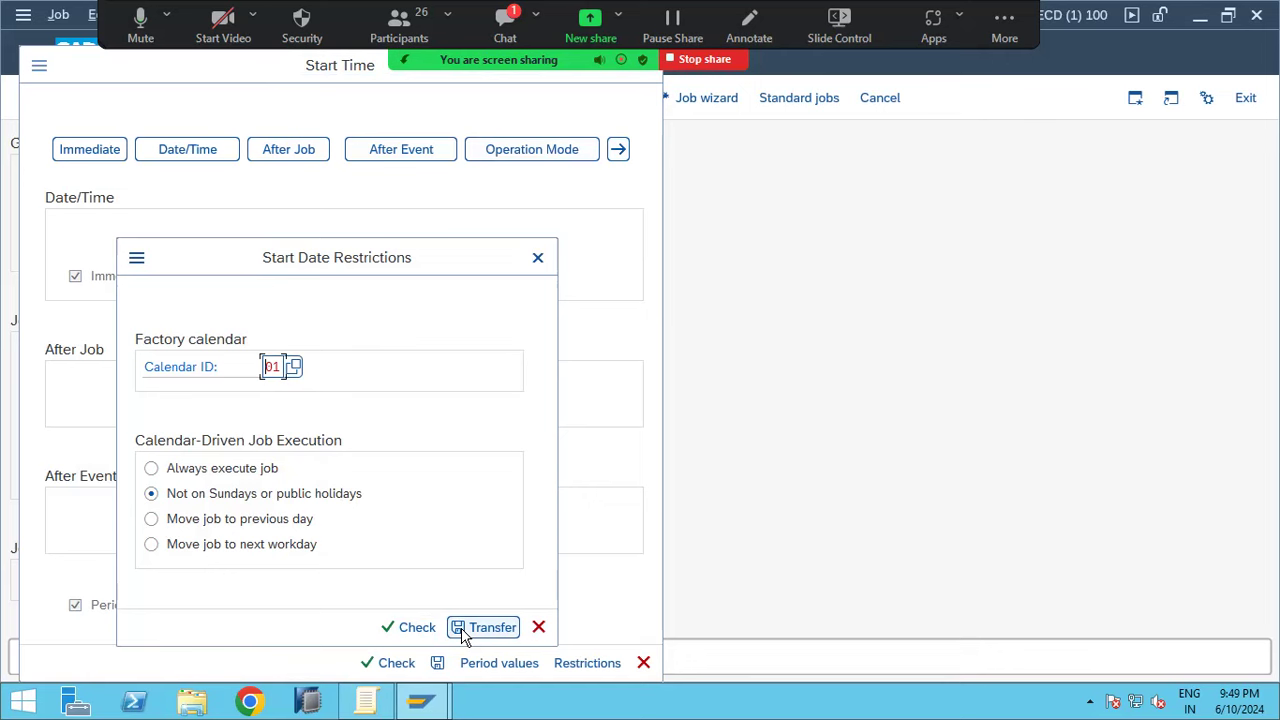
left_click(464, 630)
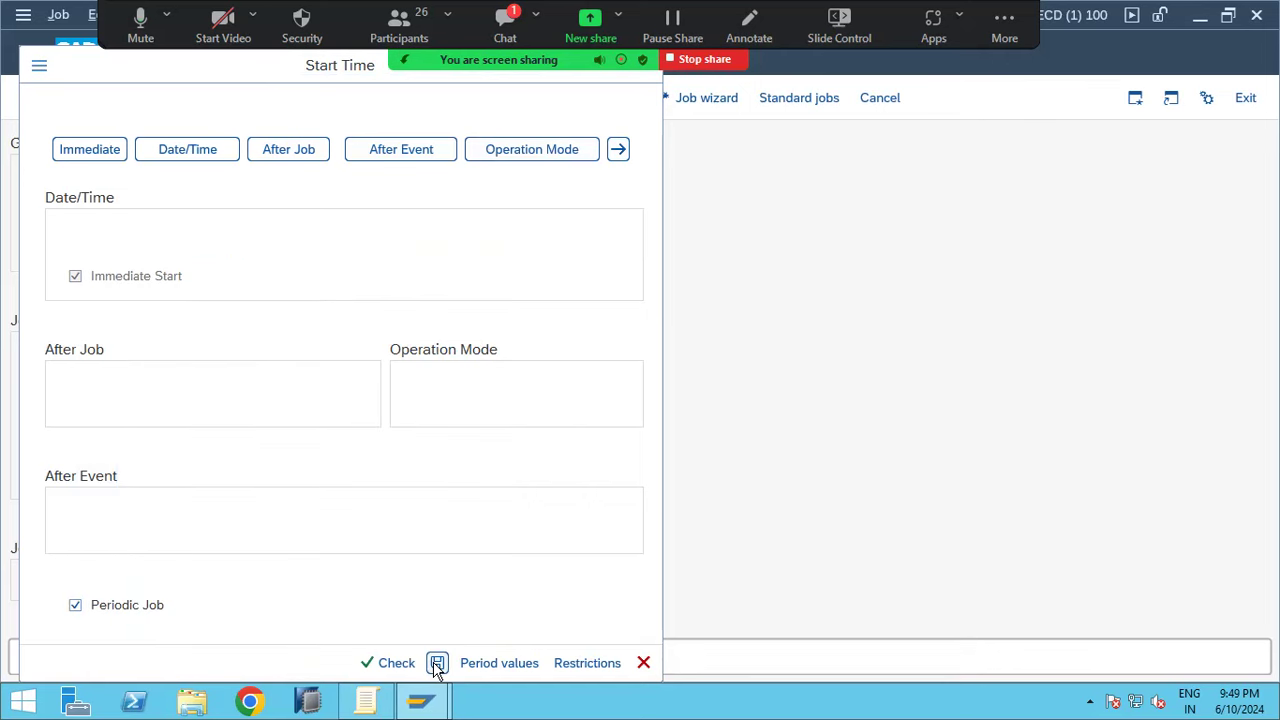
Confirm the start time settings and save MONTHLY PAYROLL, releasing the job
left_click(437, 664)
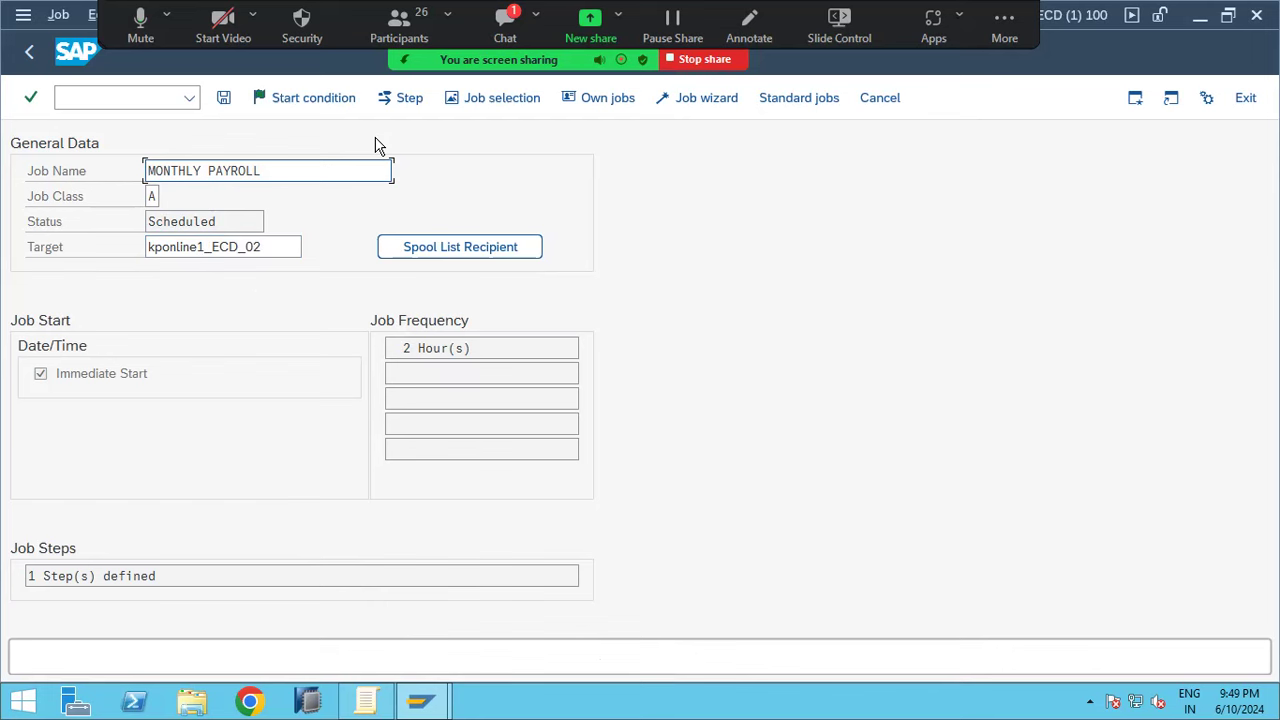
left_click(225, 98)
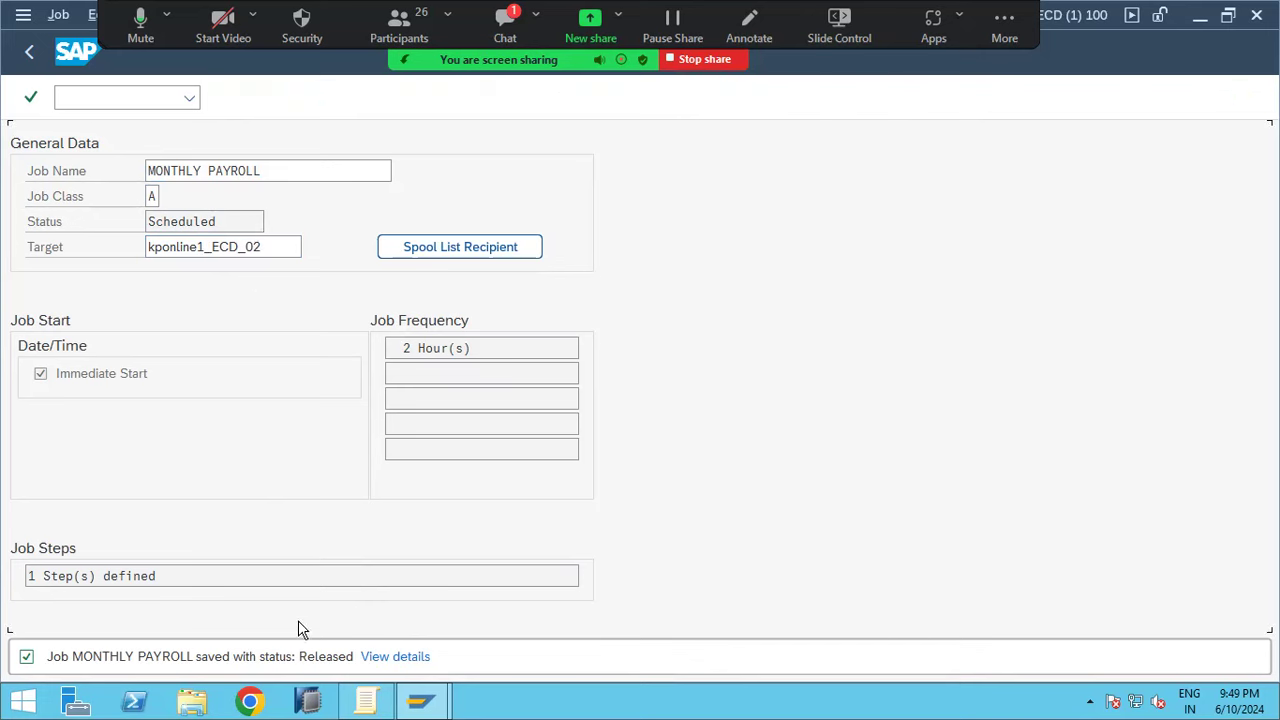
left_click_drag(334, 657, 318, 657)
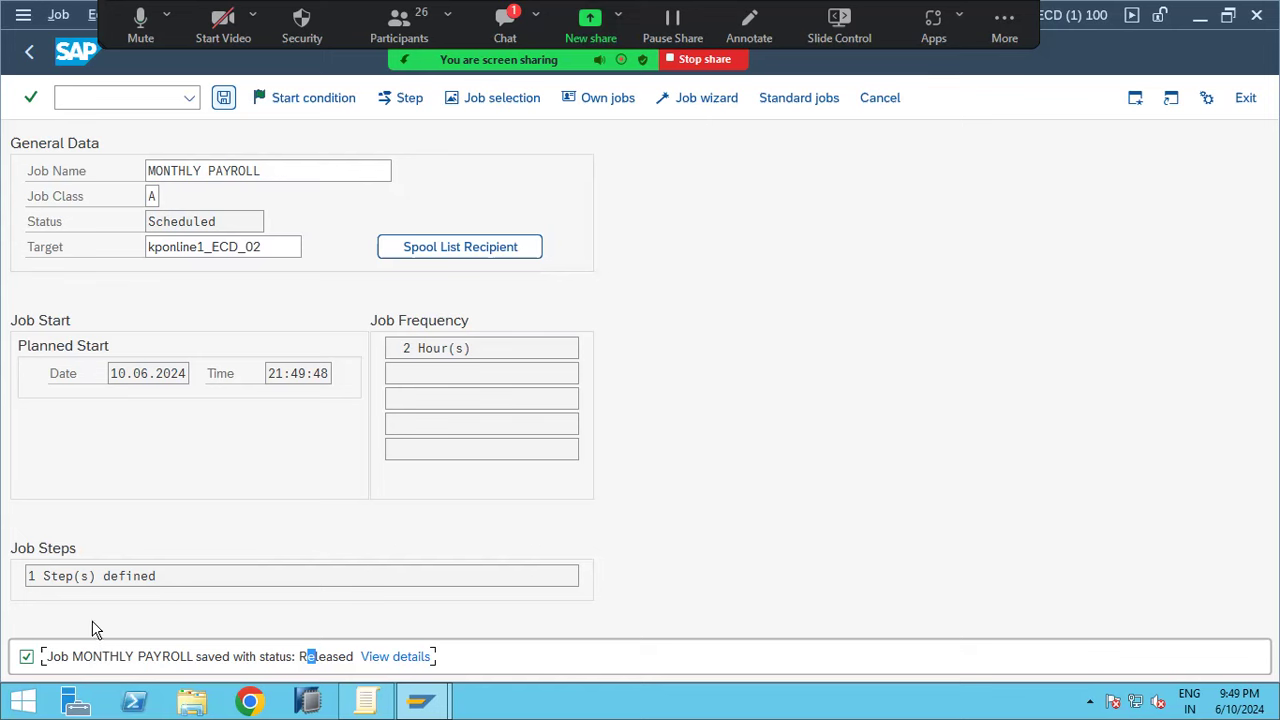
left_click(84, 100)
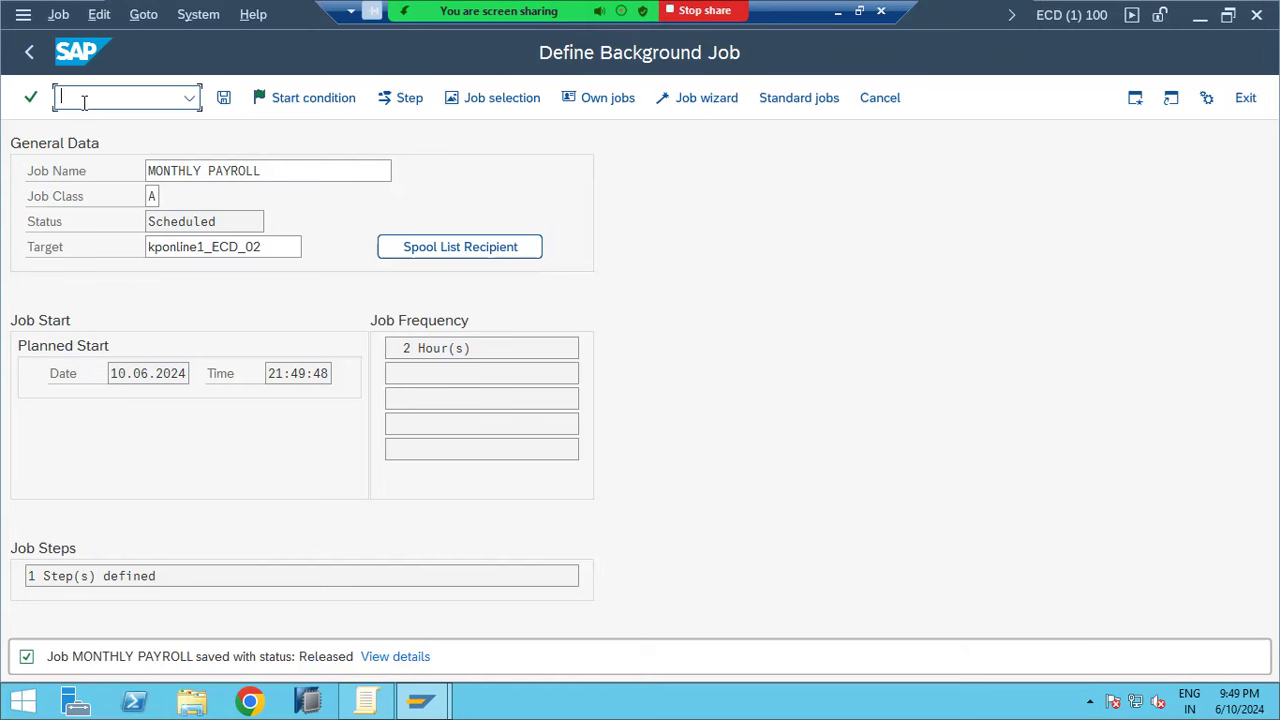
Open /nsm37 and list jobs matching job name *MONTHLY*
type("/nsm37")
key("Return")
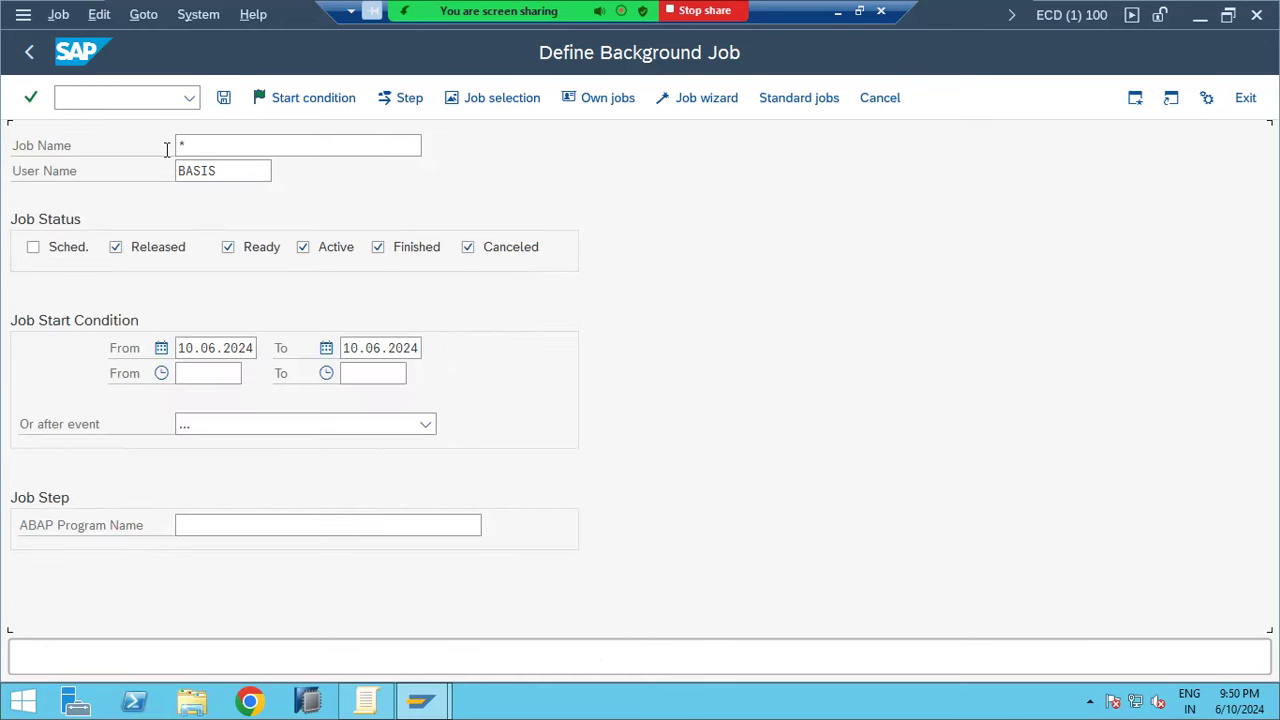
left_click(262, 135)
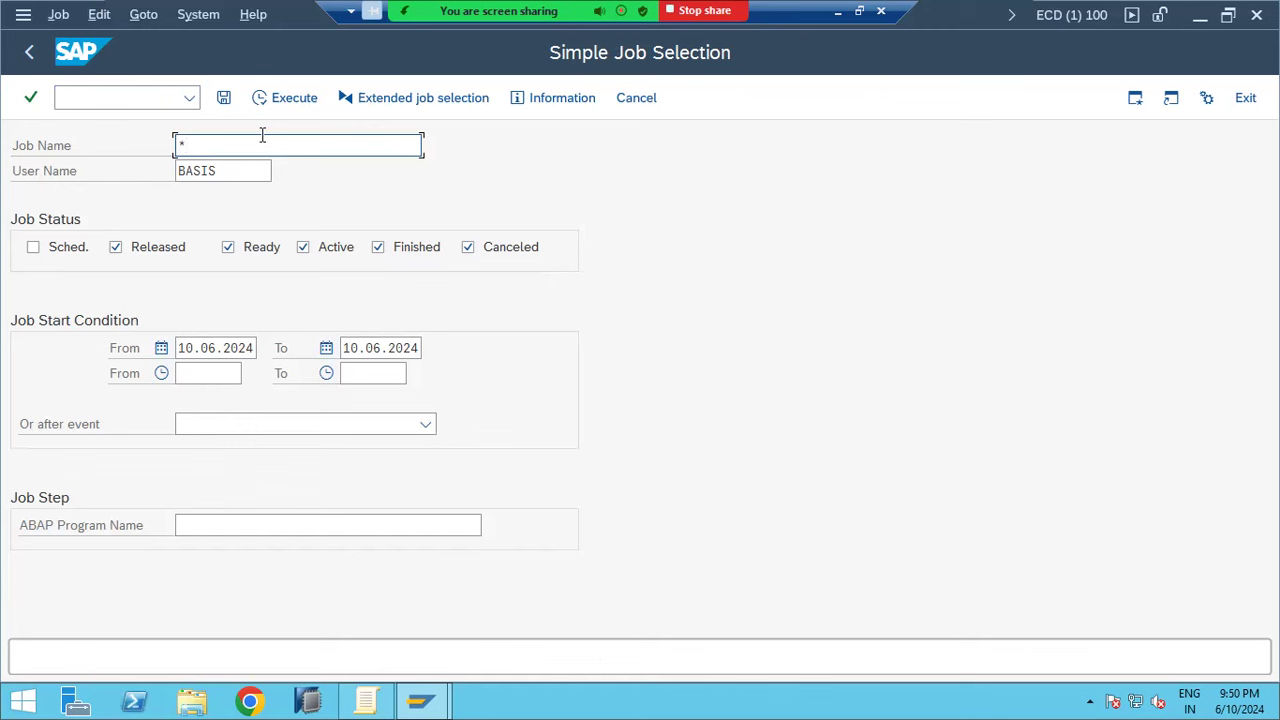
key("BackSpace")
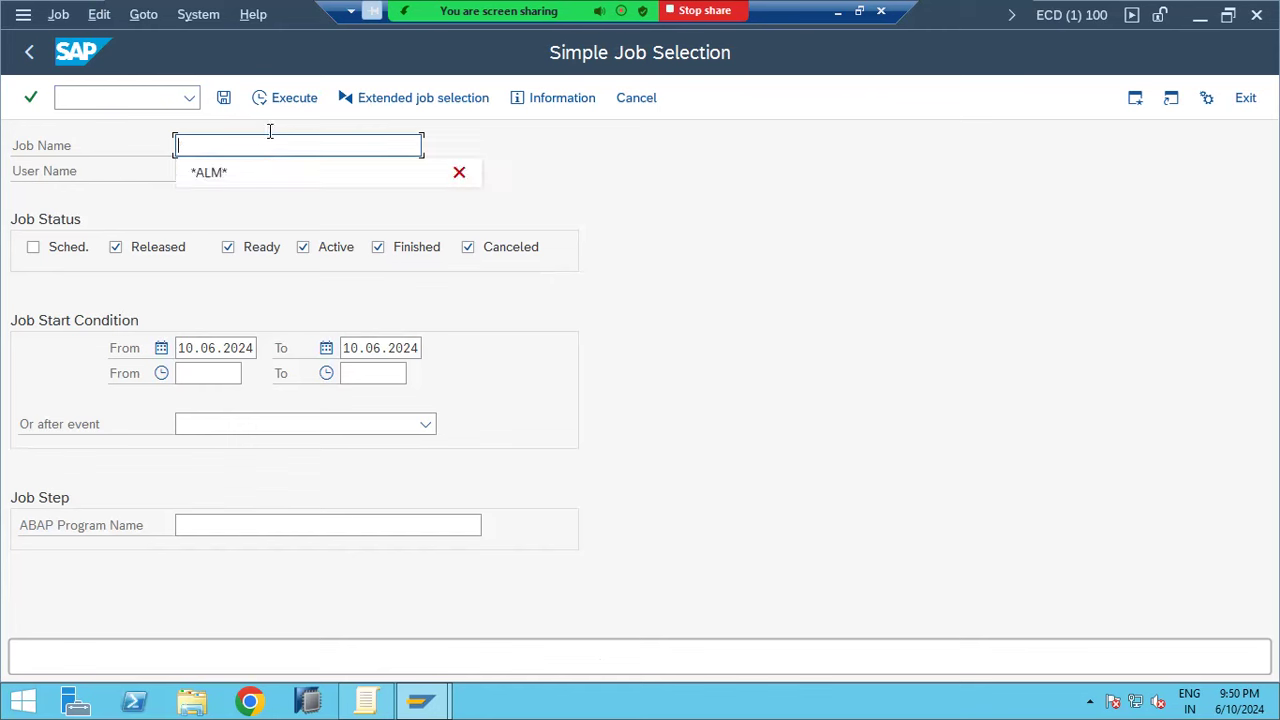
type("*")
type("MONTHLY*")
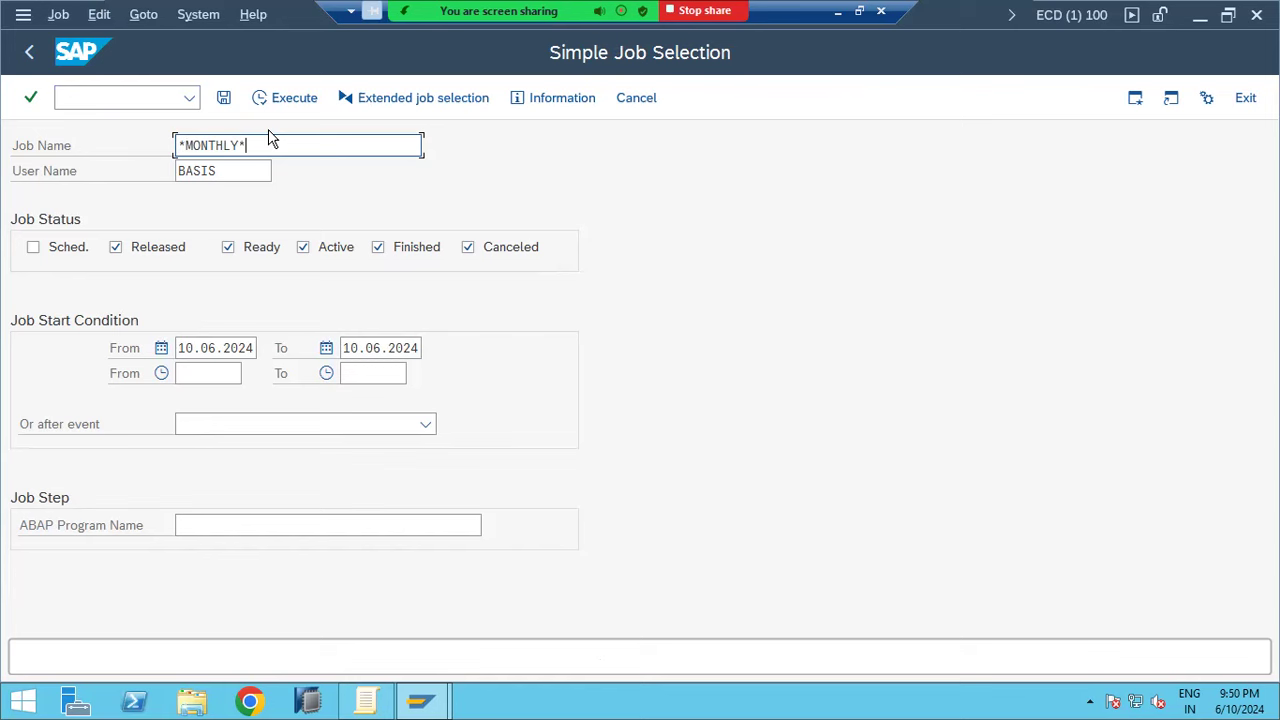
left_click(279, 99)
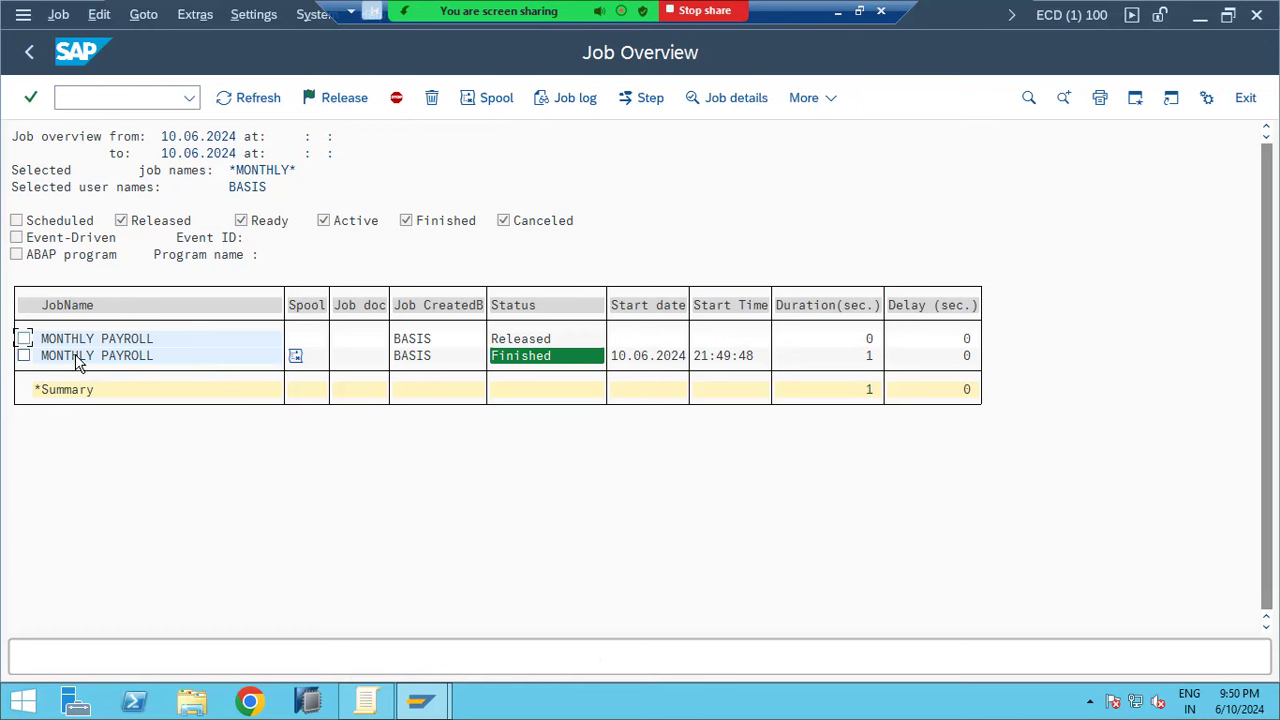
Review the finished MONTHLY PAYROLL run, then open the released job planned 23:49:48 every 2 hours
left_click(504, 357)
left_click(865, 362)
double_click(98, 342)
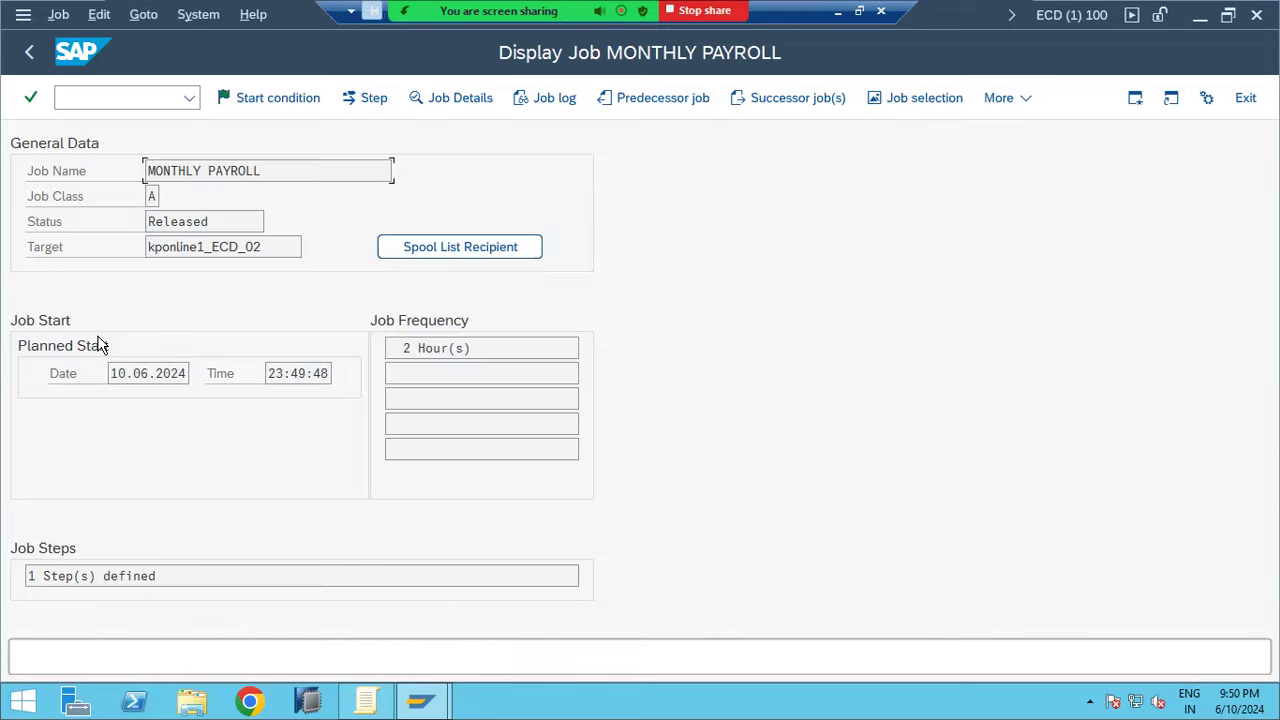
left_click_drag(408, 347, 500, 351)
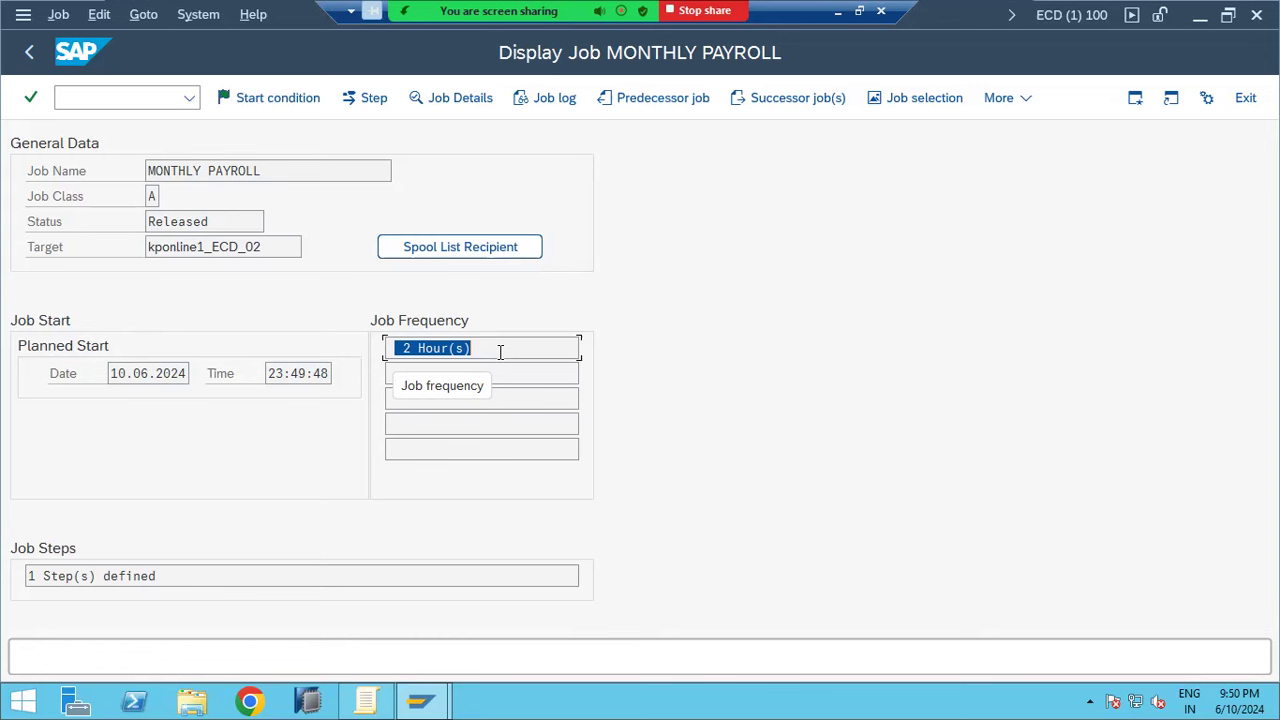
left_click(199, 14)
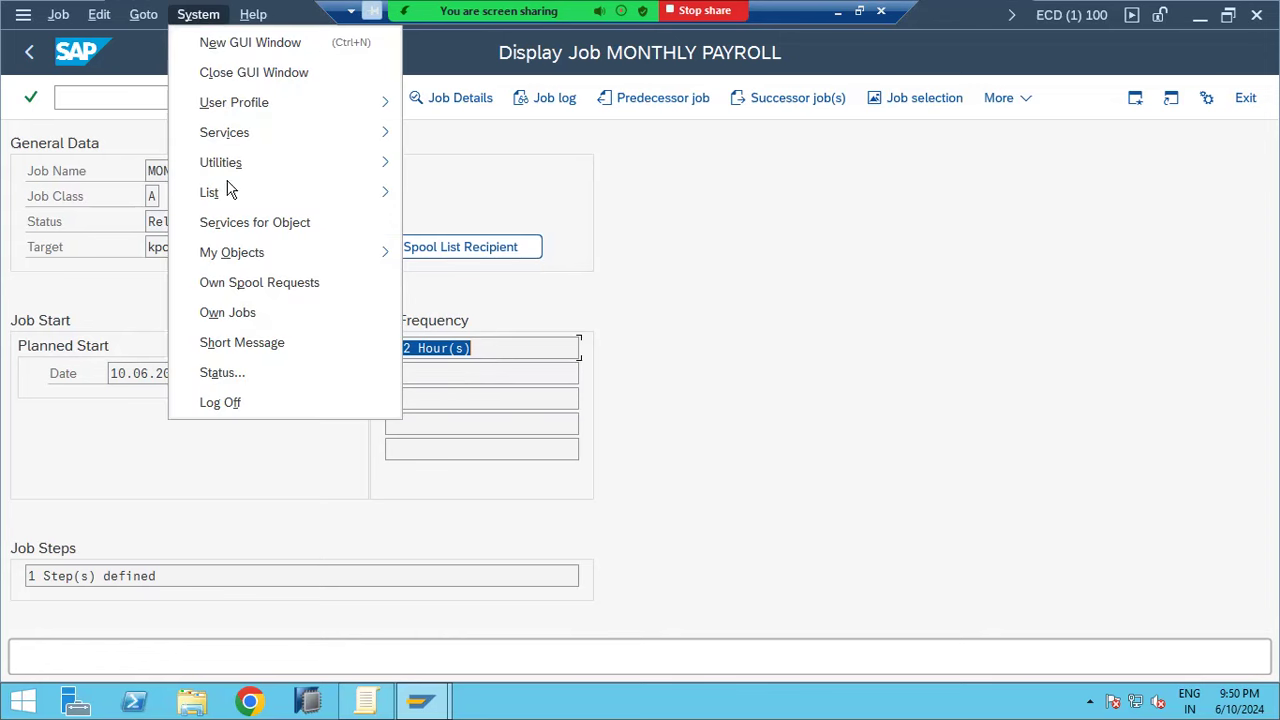
Read the current system time under System > Status, then go back to the job overview
left_click(229, 374)
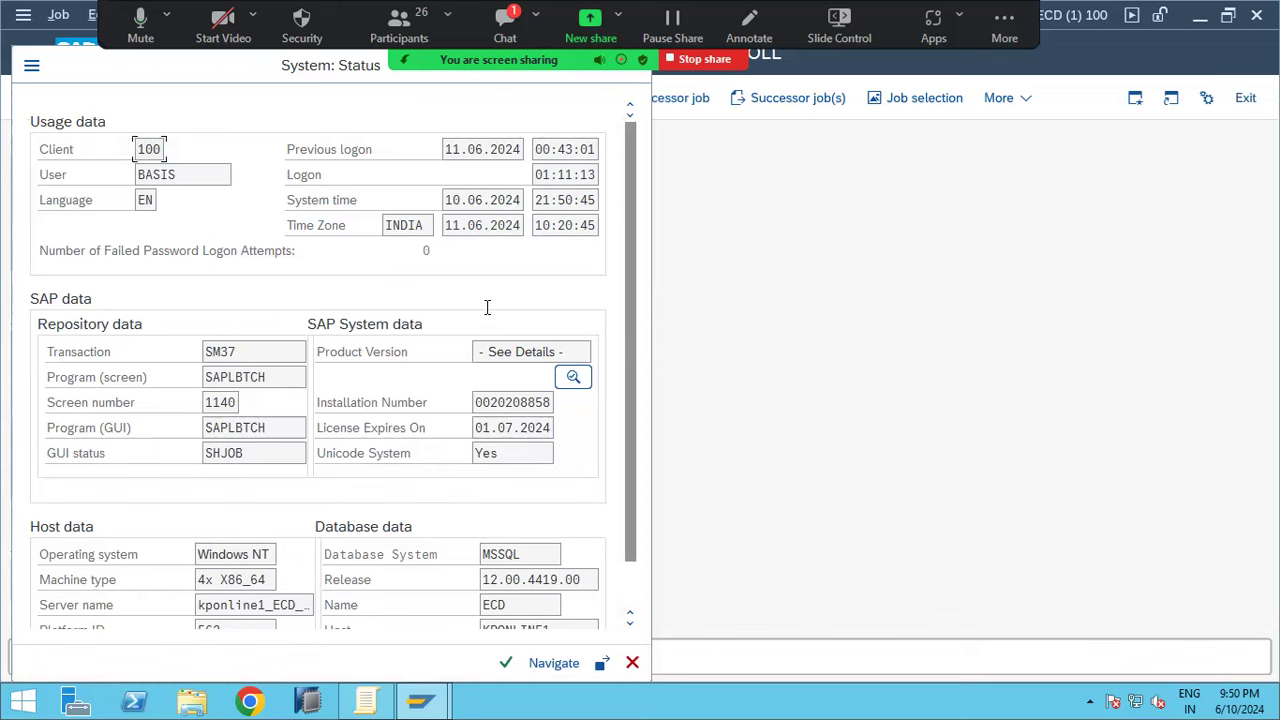
left_click_drag(546, 199, 571, 199)
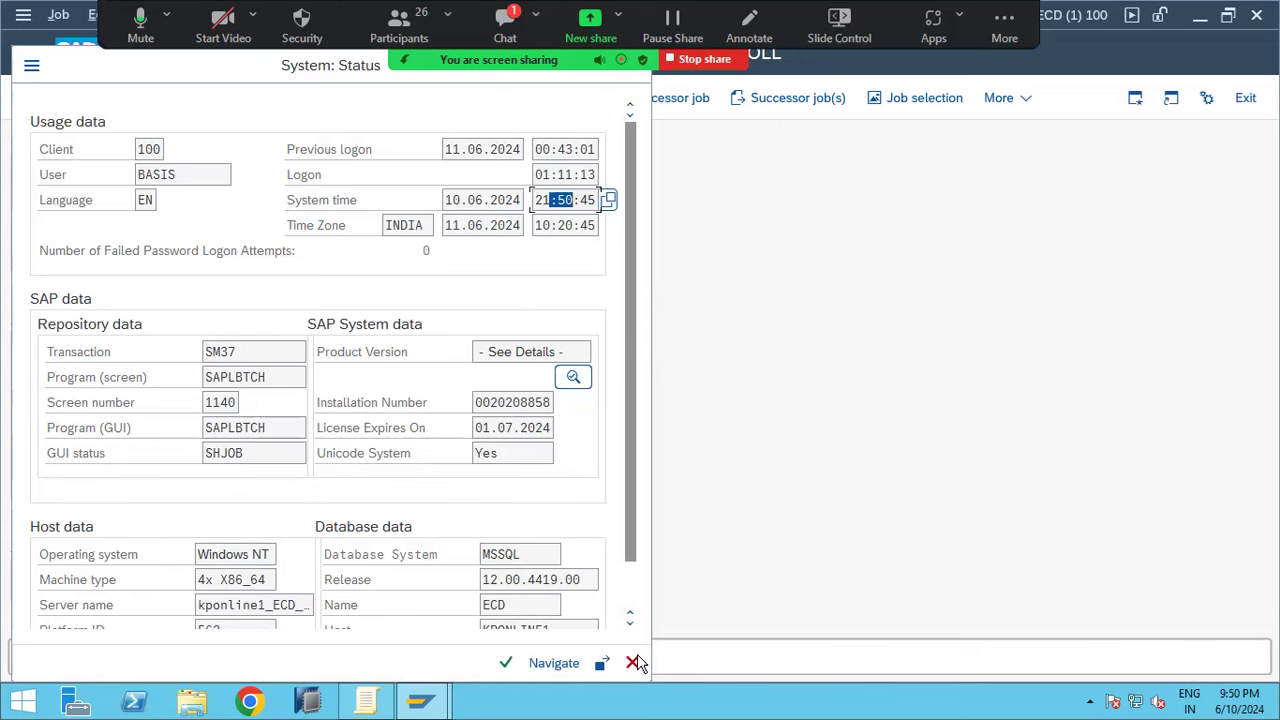
left_click(636, 663)
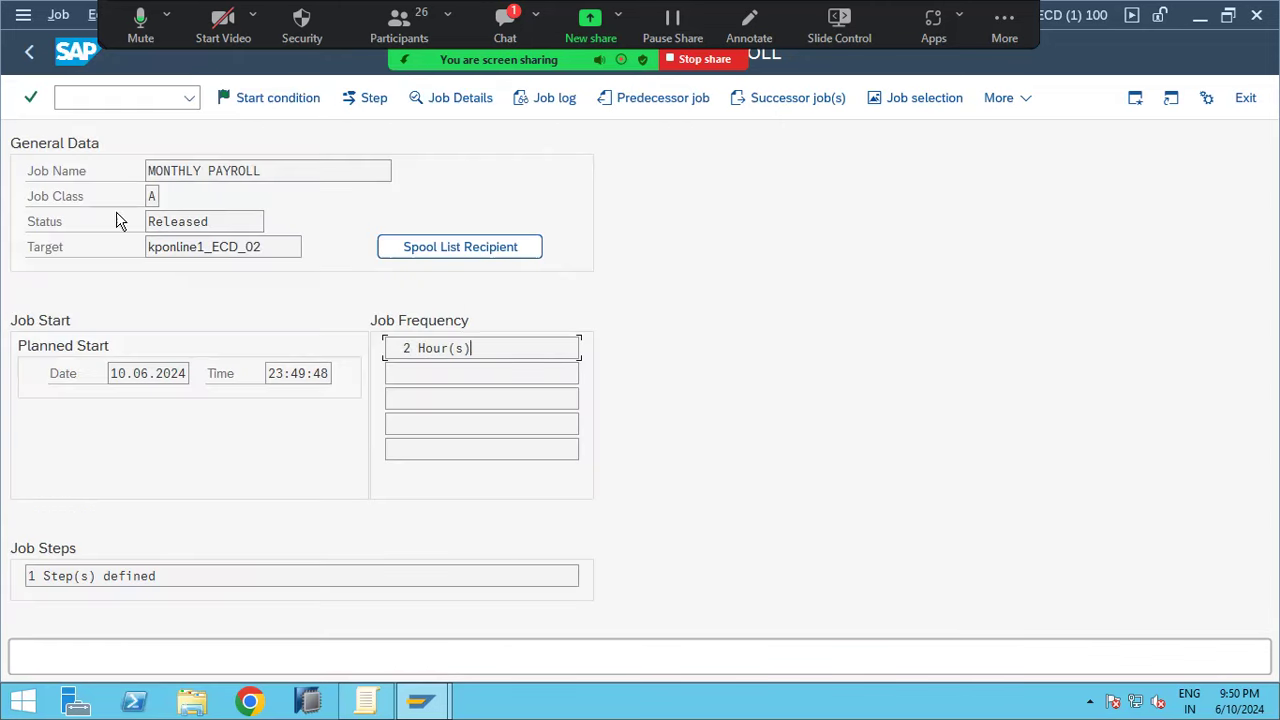
left_click(32, 52)
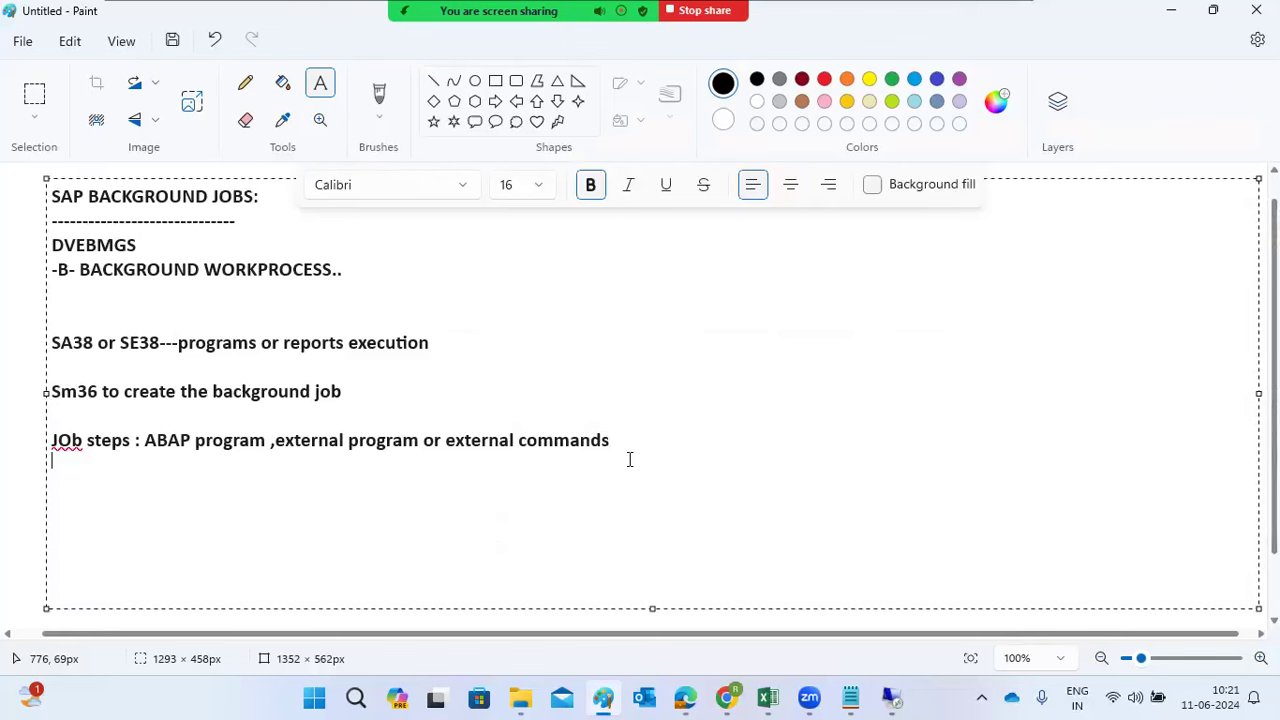
Add a new 'Job status' line below the job steps note
key("Return")
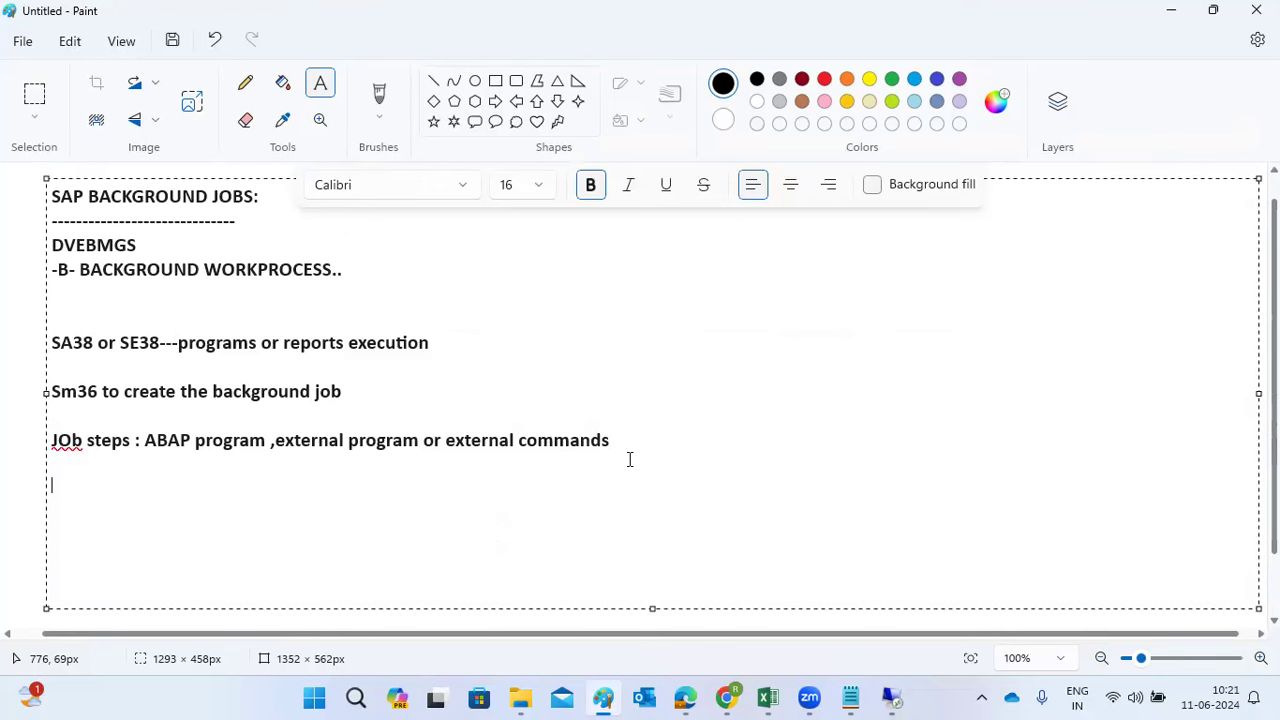
type("Job status")
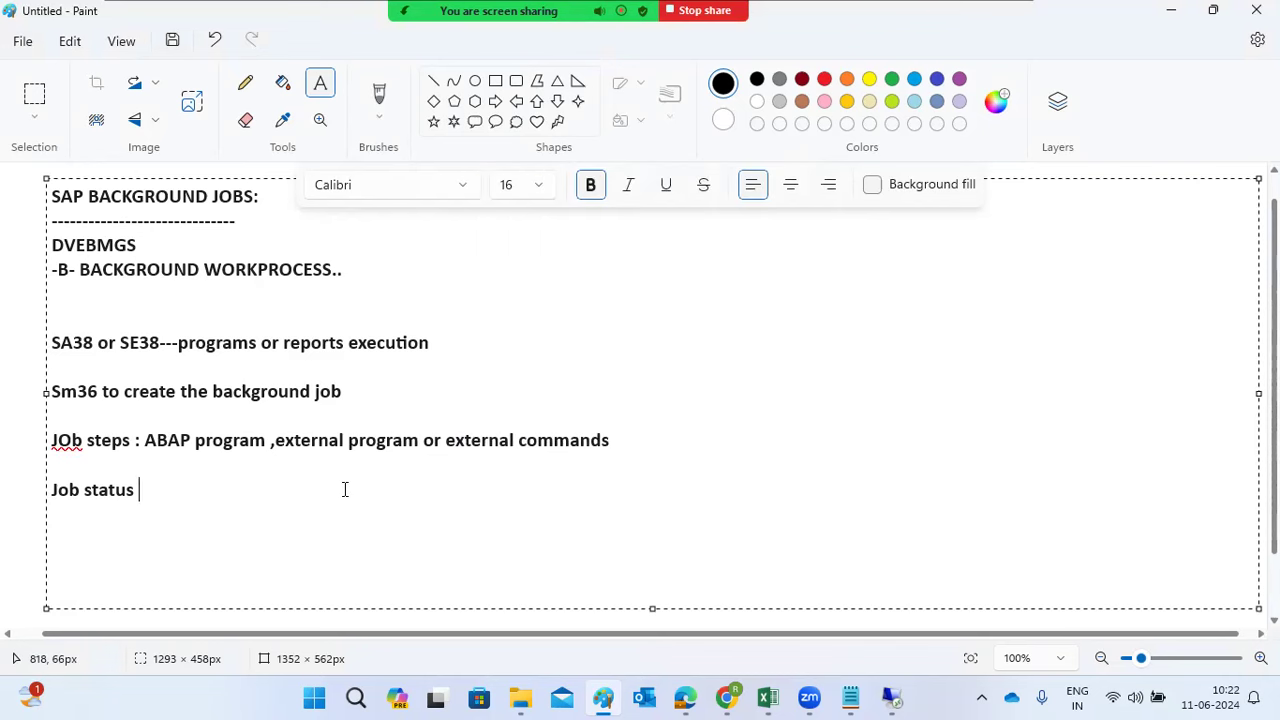
Add the colon after 'Job status', removing the mistyped Z_ and job-name text
type("Z_")
key("BackSpace")
key("BackSpace")
type(":")
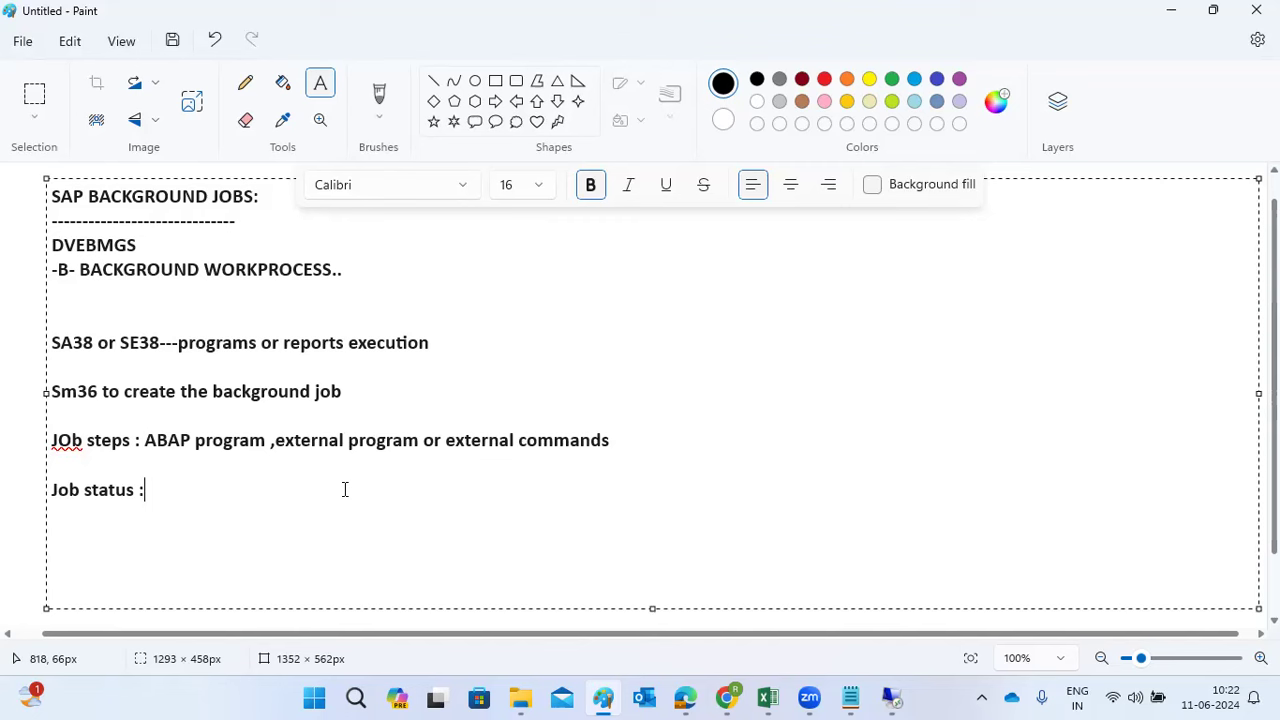
type("Z_PAYROLL_MONTHL")
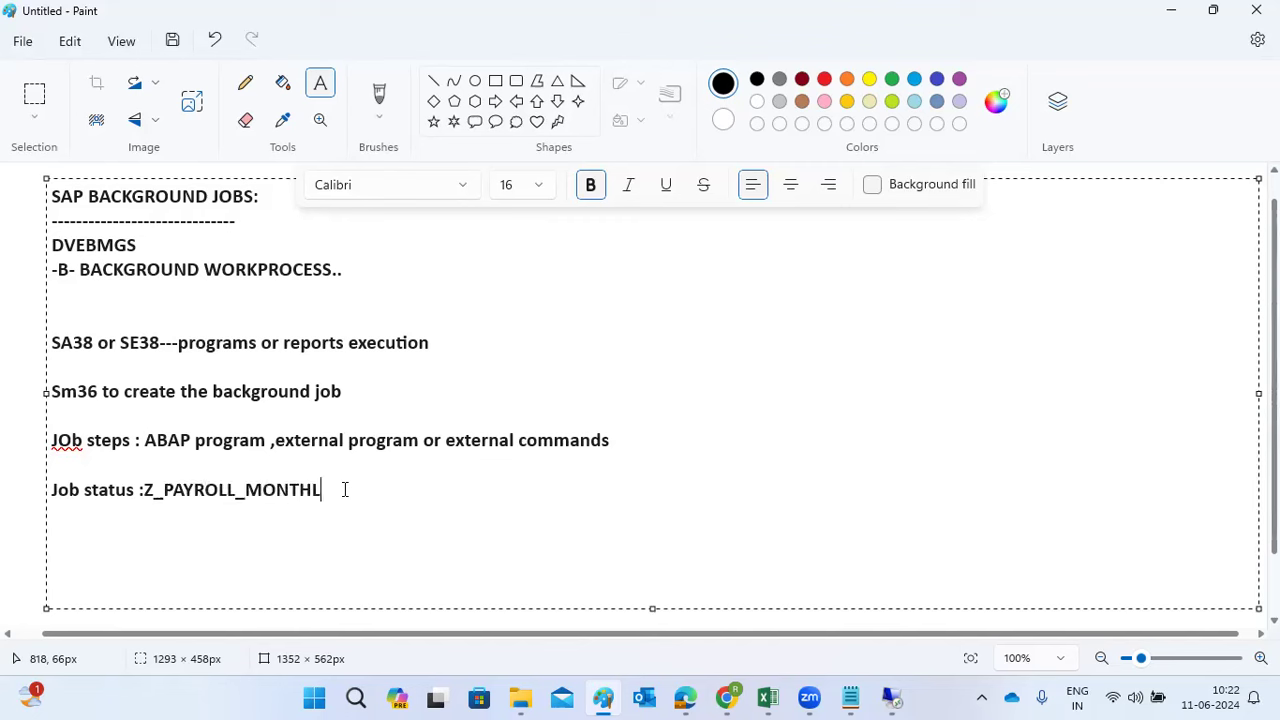
type("Y_")
type("EINAN")
key("BackSpace")
key("BackSpace")
key("BackSpace")
key("BackSpace")
key("BackSpace")
key("BackSpace")
key("BackSpace")
key("BackSpace")
key("BackSpace")
key("BackSpace")
key("BackSpace")
key("BackSpace")
key("BackSpace")
key("BackSpace")
key("BackSpace")
key("BackSpace")
key("BackSpace")
key("BackSpace")
key("BackSpace")
key("BackSpace")
key("BackSpace")
key("BackSpace")
key("BackSpace")
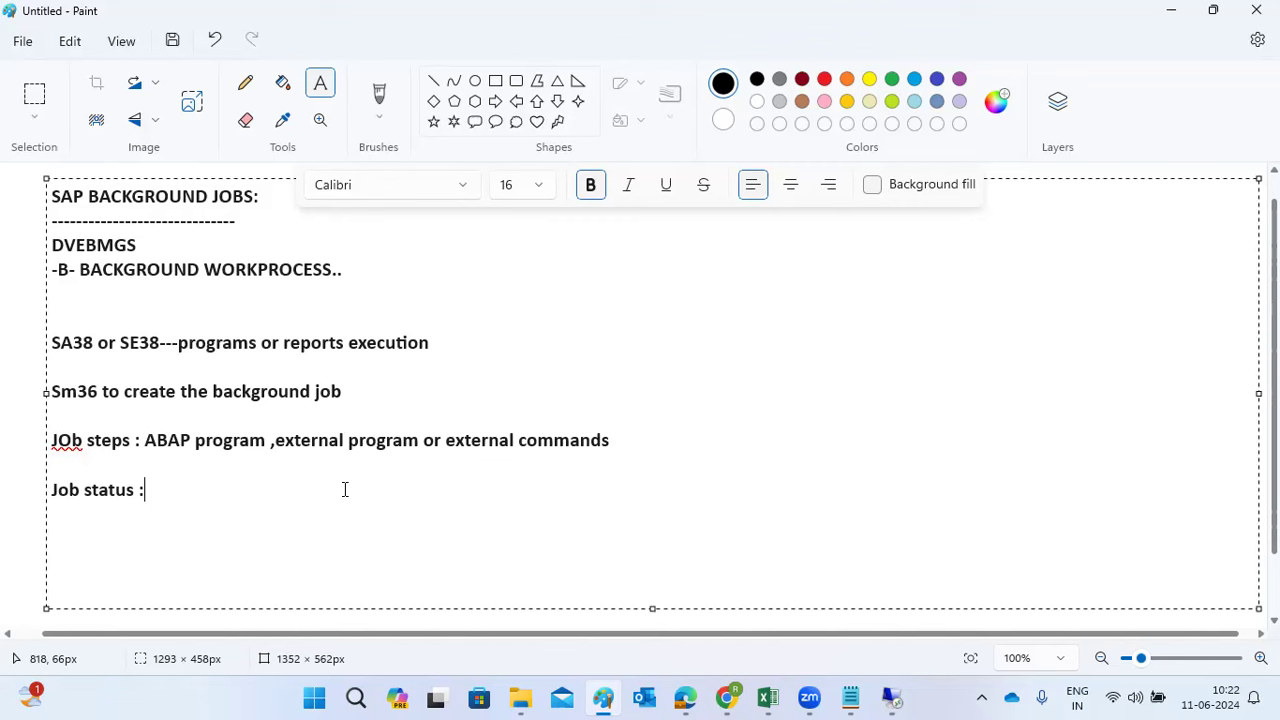
Type the flow SCHEDULED ---> RELEASED ---> READY ---> ACTIVE --> Finished -- Cancelled, then begin 'JOb startup' below
type("SCHEDULED --->")
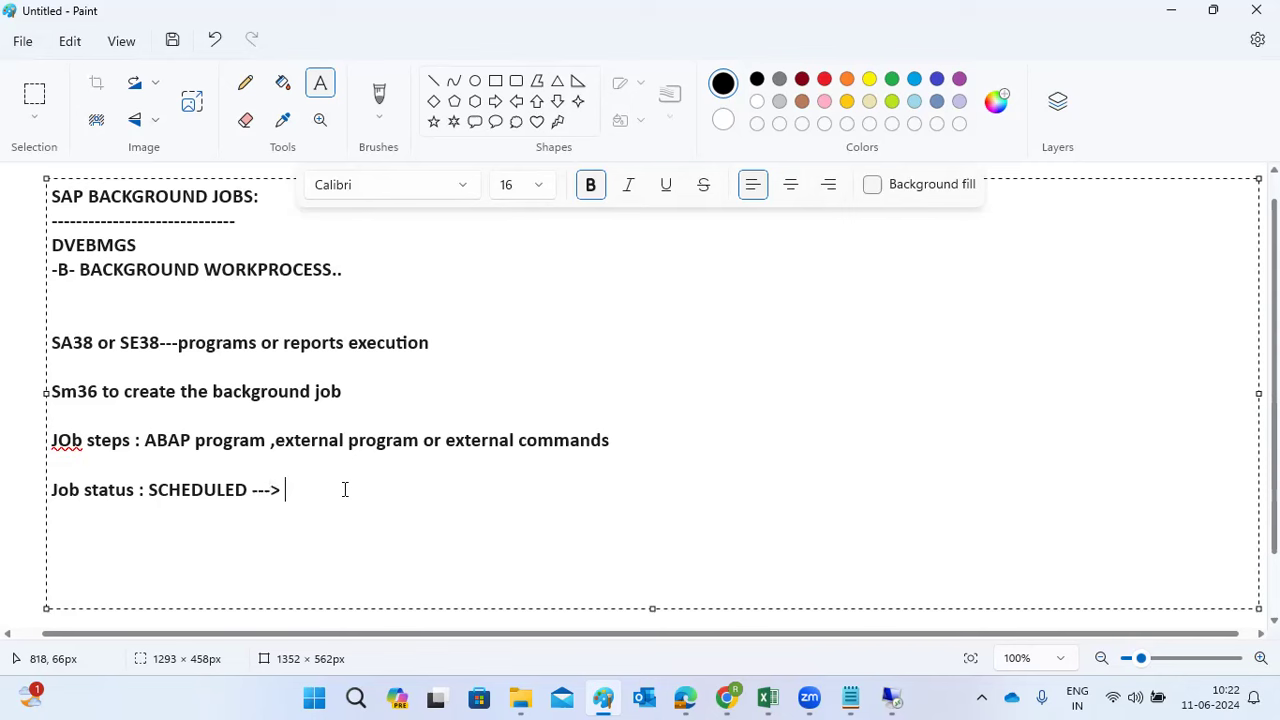
type(" RELEASED --->ACTIV")
key("BackSpace")
key("BackSpace")
key("BackSpace")
key("BackSpace")
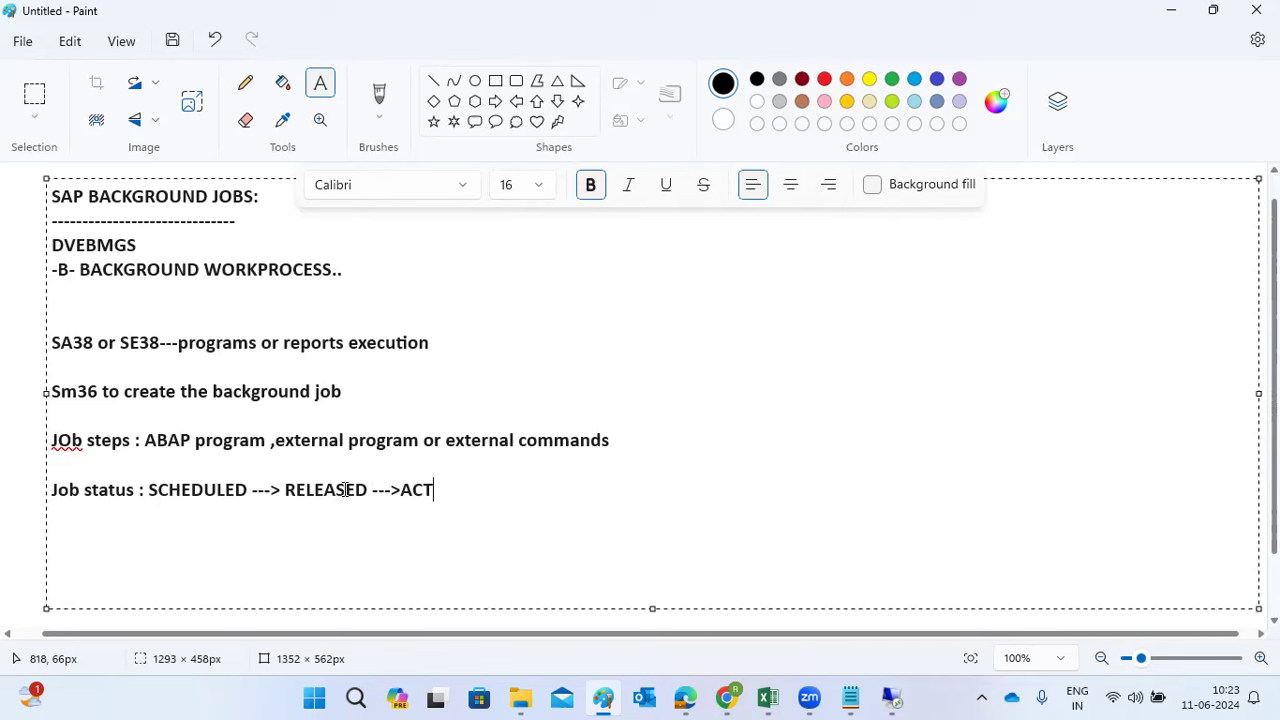
key("BackSpace")
type("READY --->A")
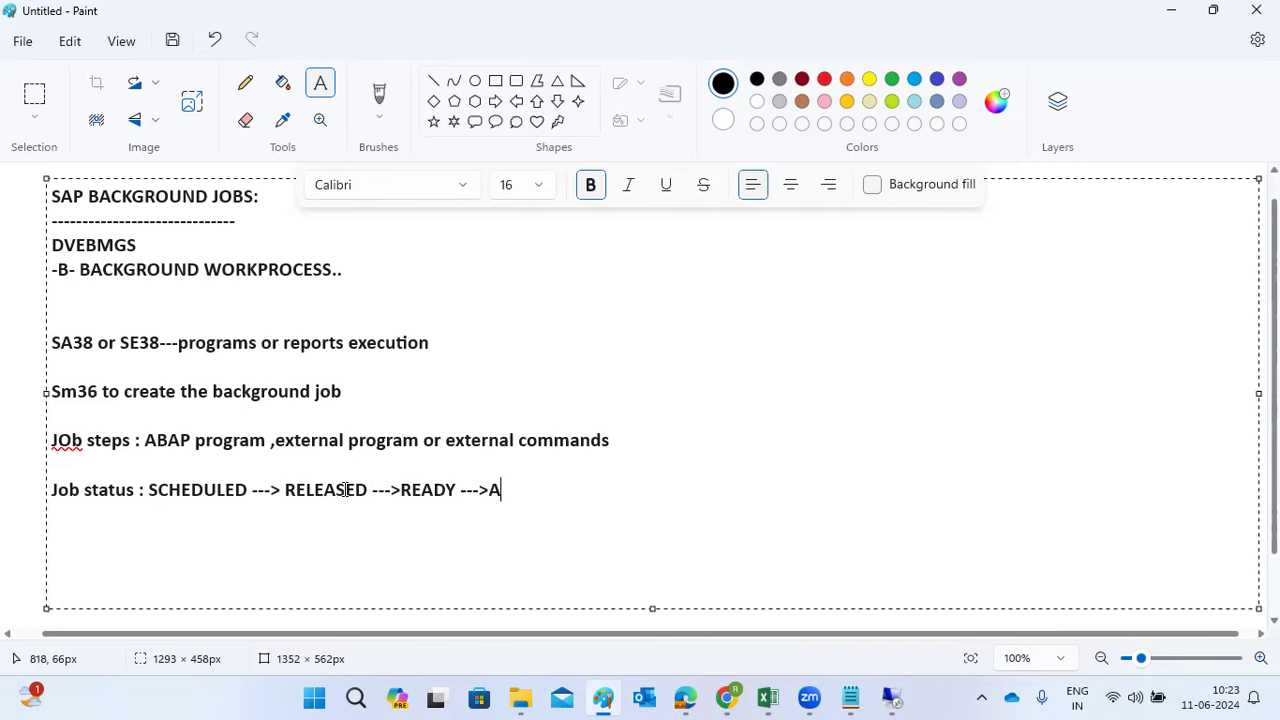
type("CTIVE --")
type(">Fin")
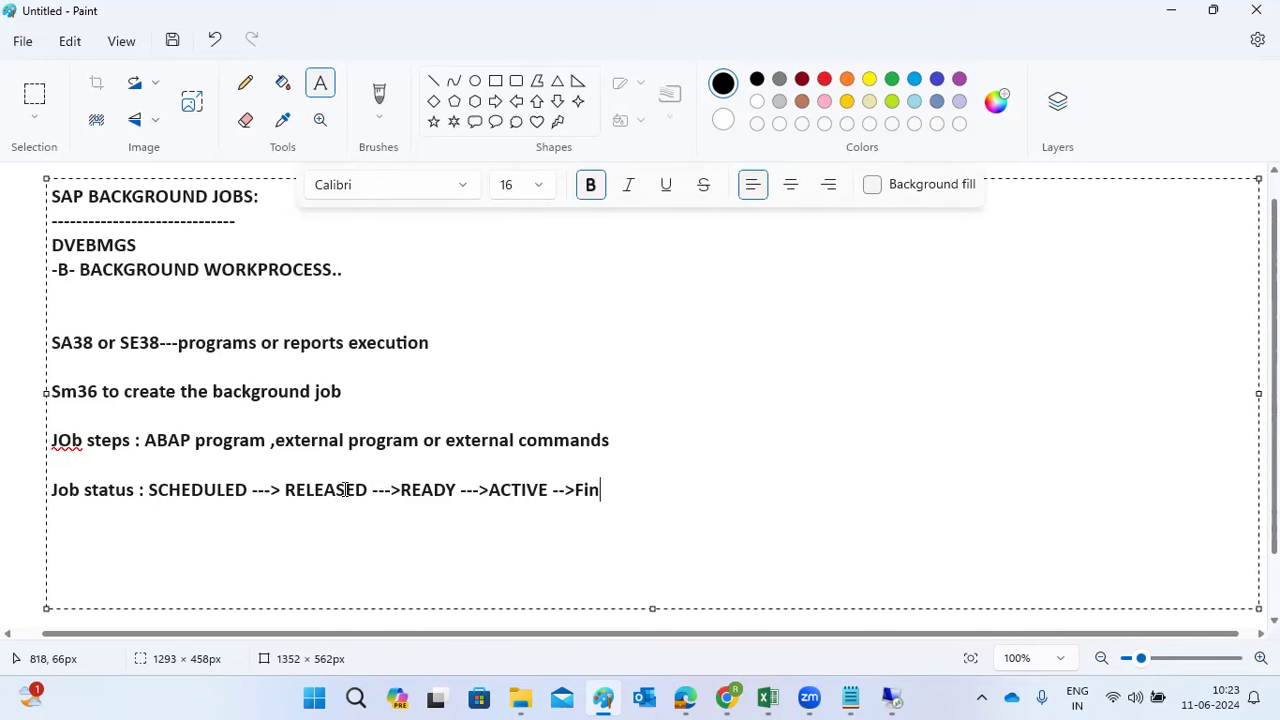
type("ishg")
key("BackSpace")
type("ed --Canceleld")
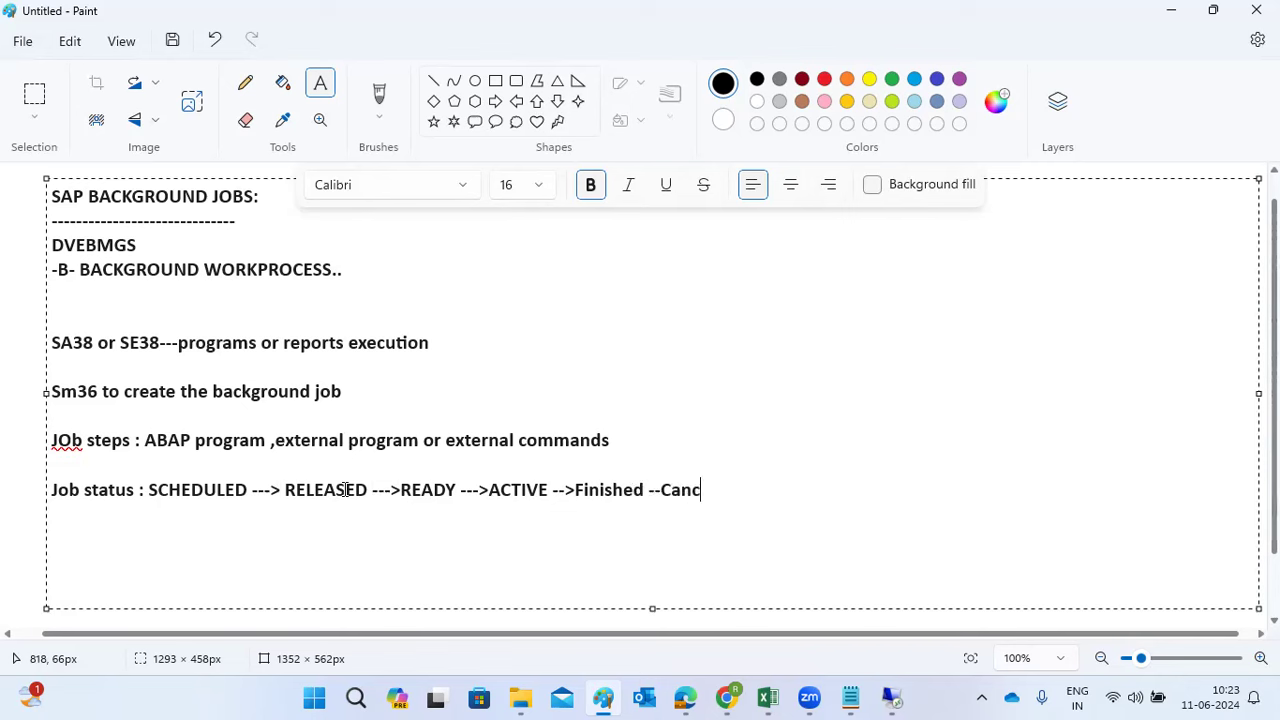
key("BackSpace")
key("BackSpace")
key("BackSpace")
key("BackSpace")
type("led ..")
key("Return")
key("Return")
type("JOb startup c")
Complete the 'JOb startup conditions' heading and add 'Immediately', fixing its spelling from the suggestions
type("ondition")
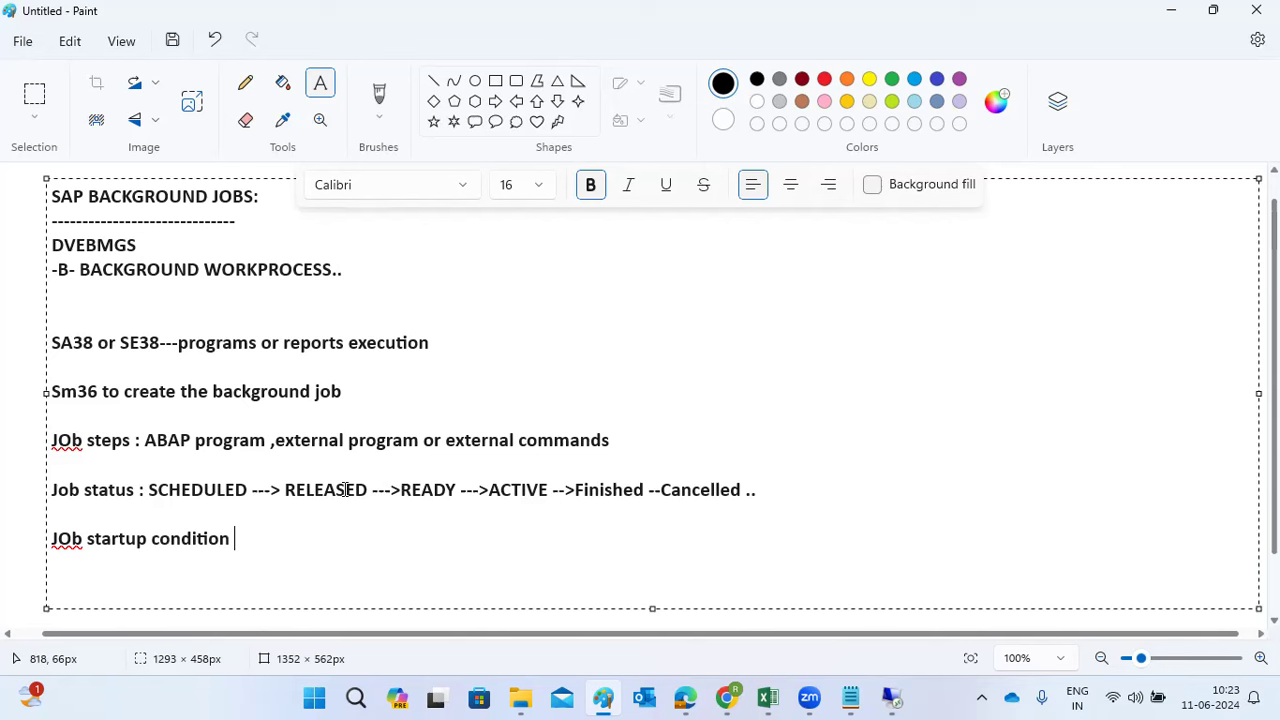
key("BackSpace")
type("s : Immeidately")
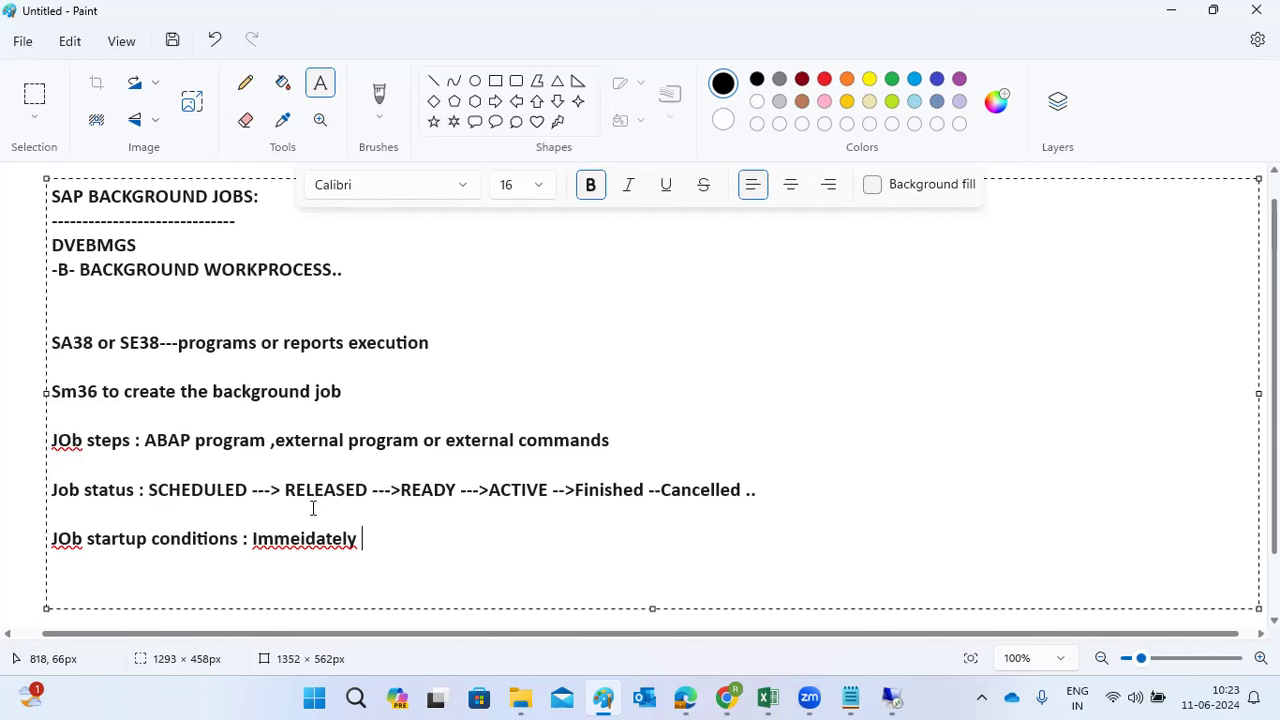
right_click(309, 537)
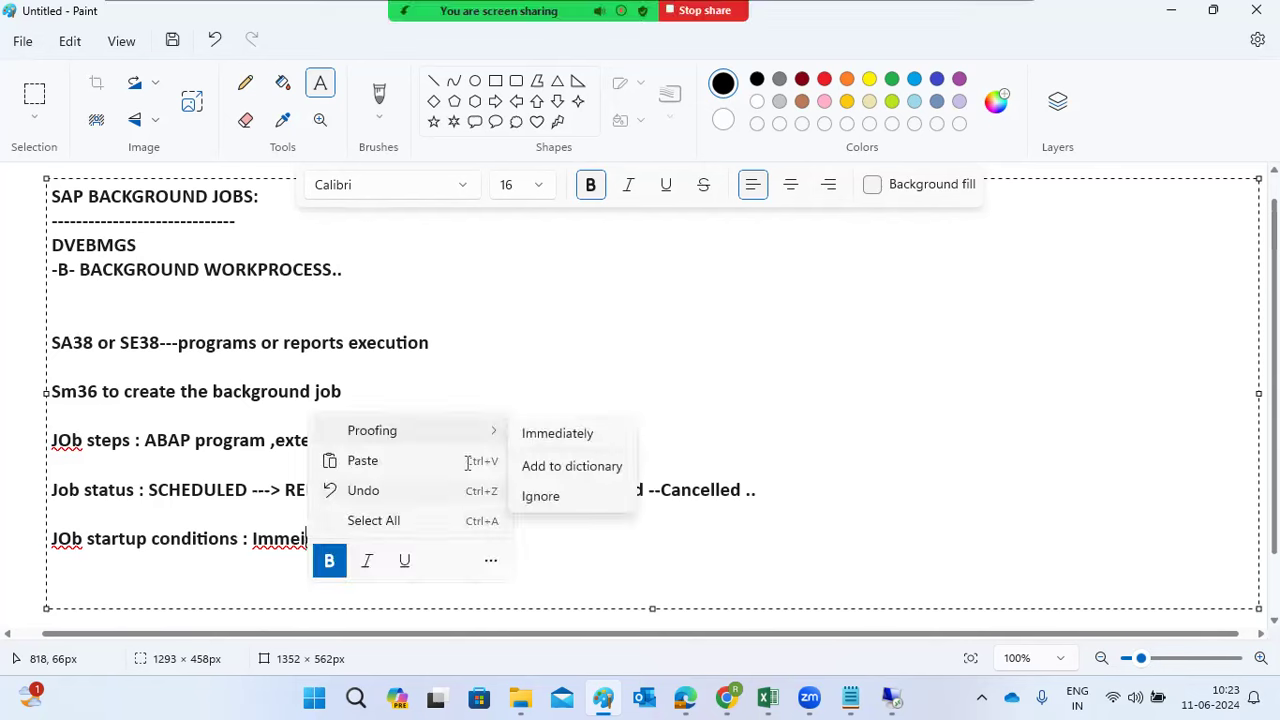
left_click(543, 430)
Add the remaining conditions: Date/time, After job, after event and OM.
type(", ")
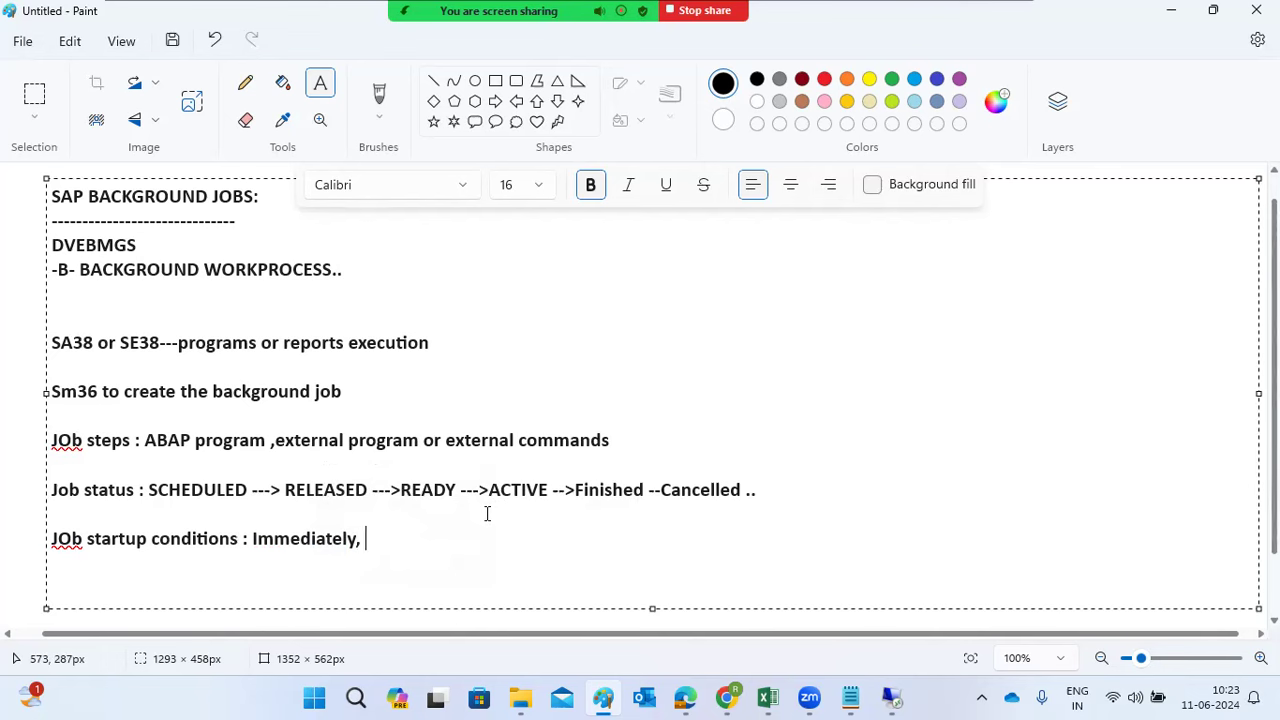
type("Date/time, After")
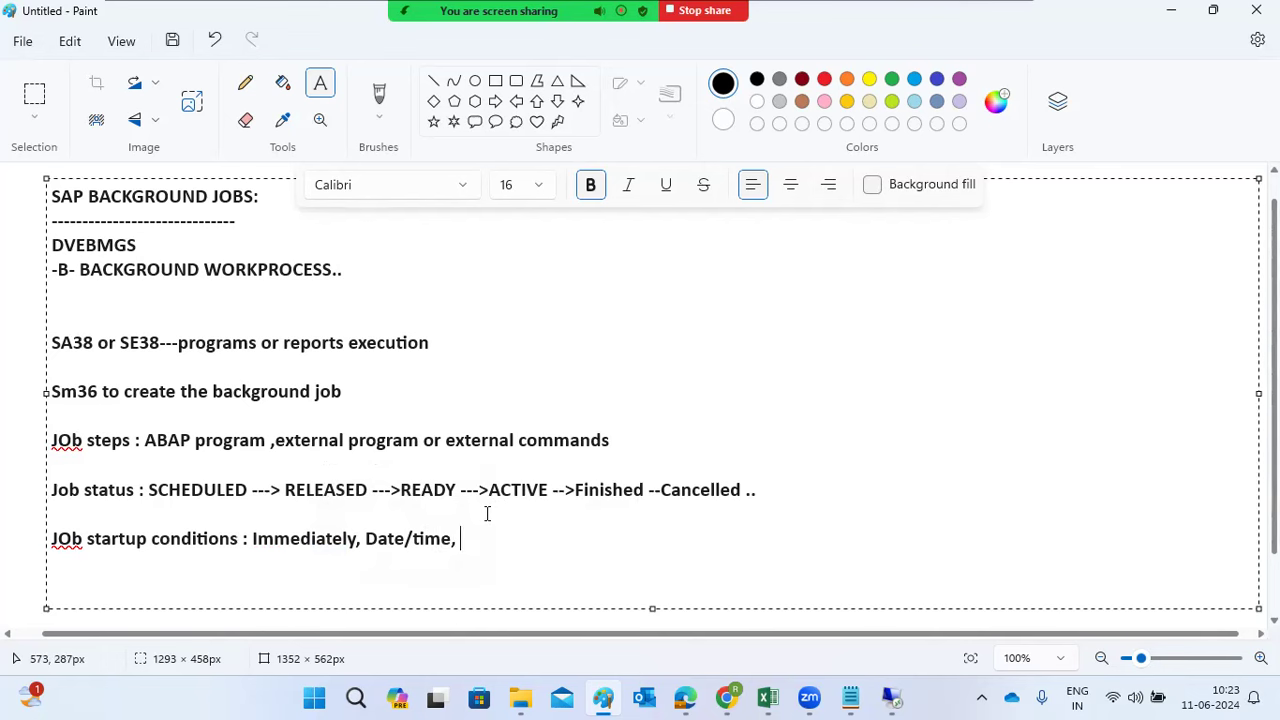
type(" job,after ")
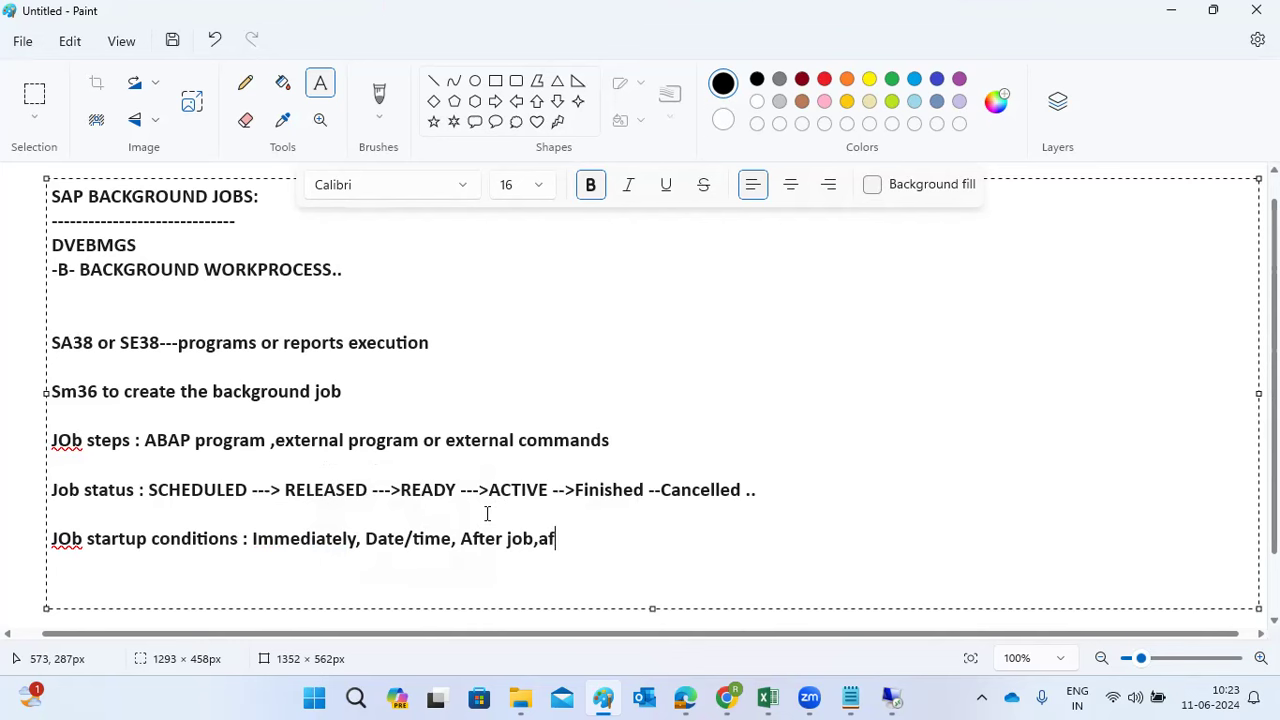
type("event and")
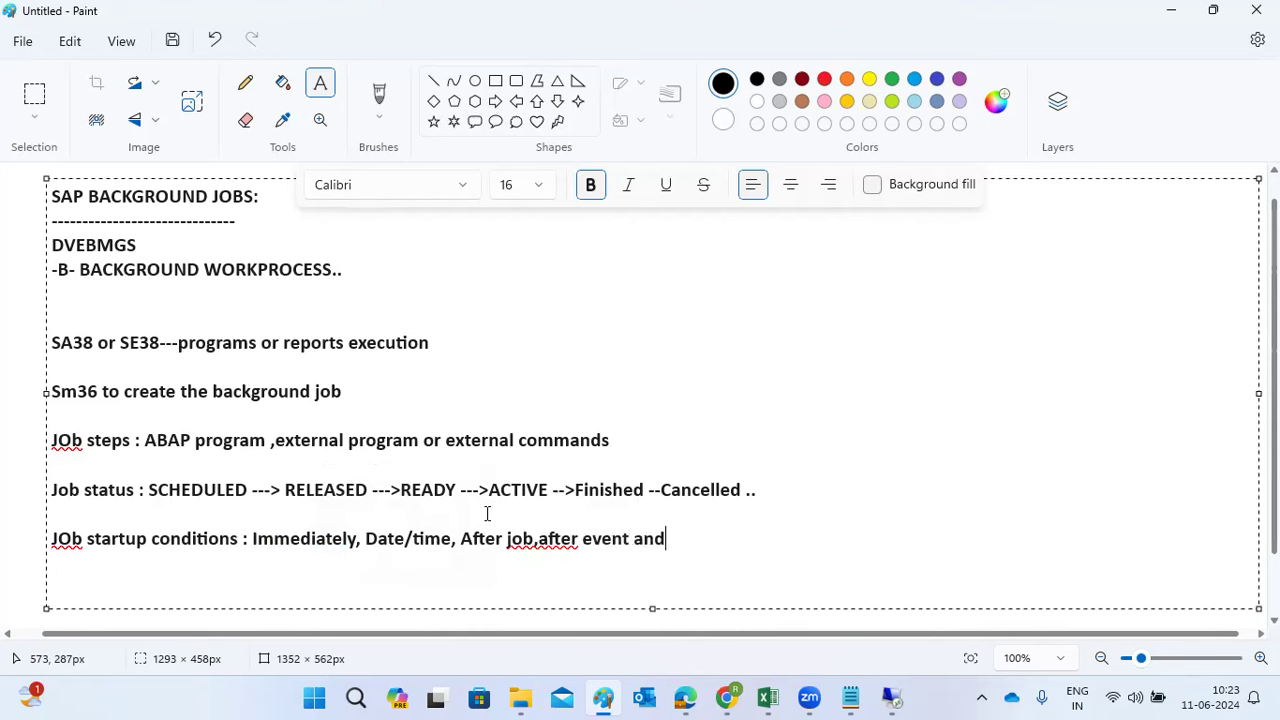
type(" after")
key("BackSpace")
key("BackSpace")
key("BackSpace")
key("BackSpace")
key("BackSpace")
type("OM..")
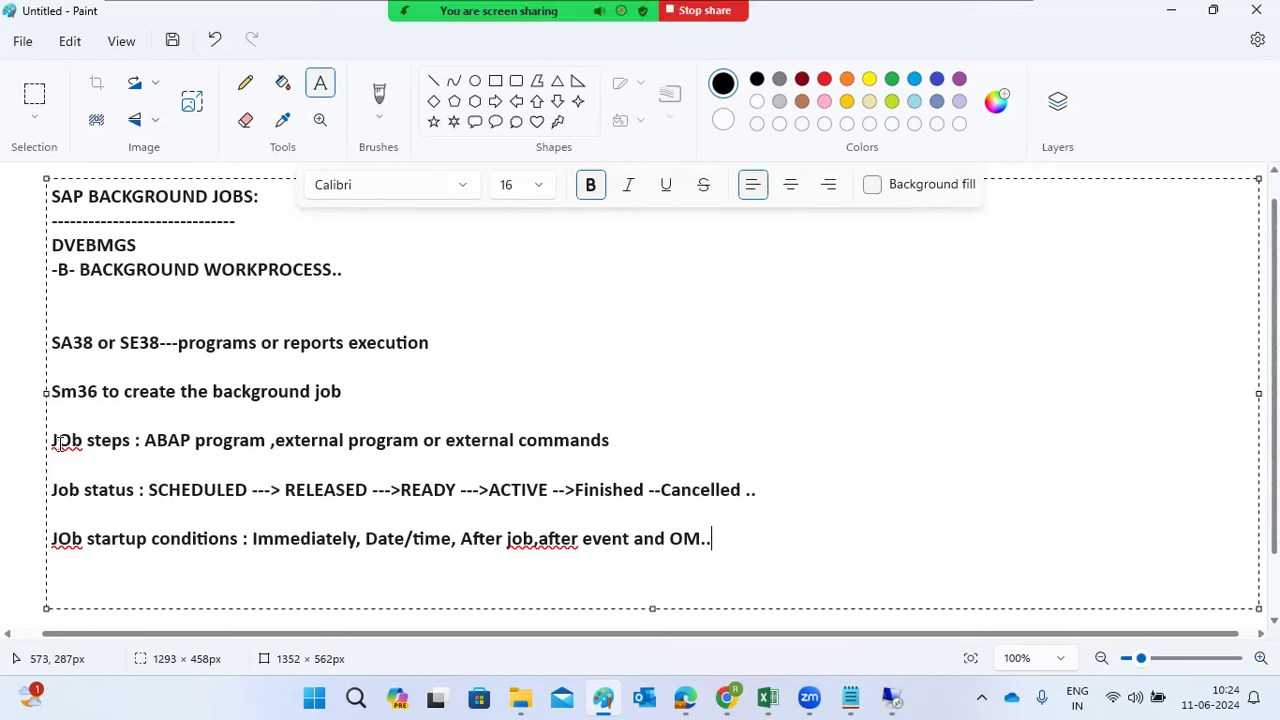
left_click_drag(53, 441, 716, 553)
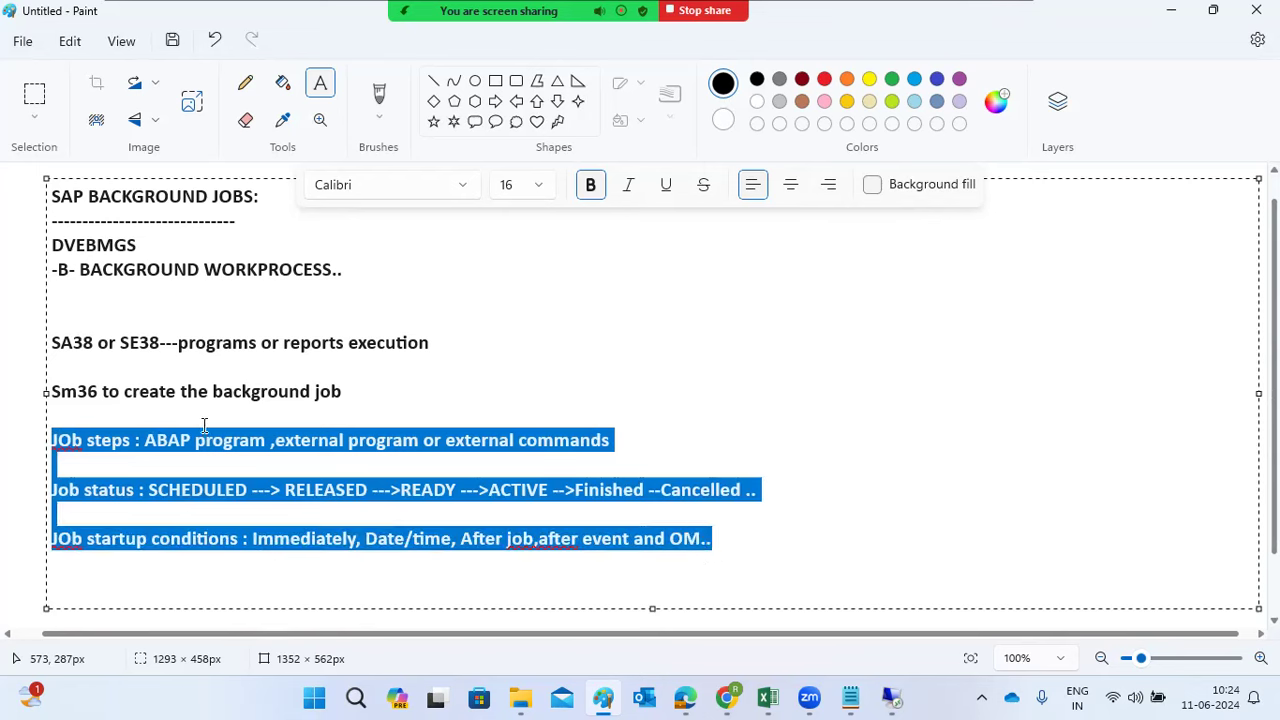
left_click(357, 442)
left_click(489, 442)
left_click(148, 440)
key("shift+Home")
left_click_drag(244, 440, 267, 443)
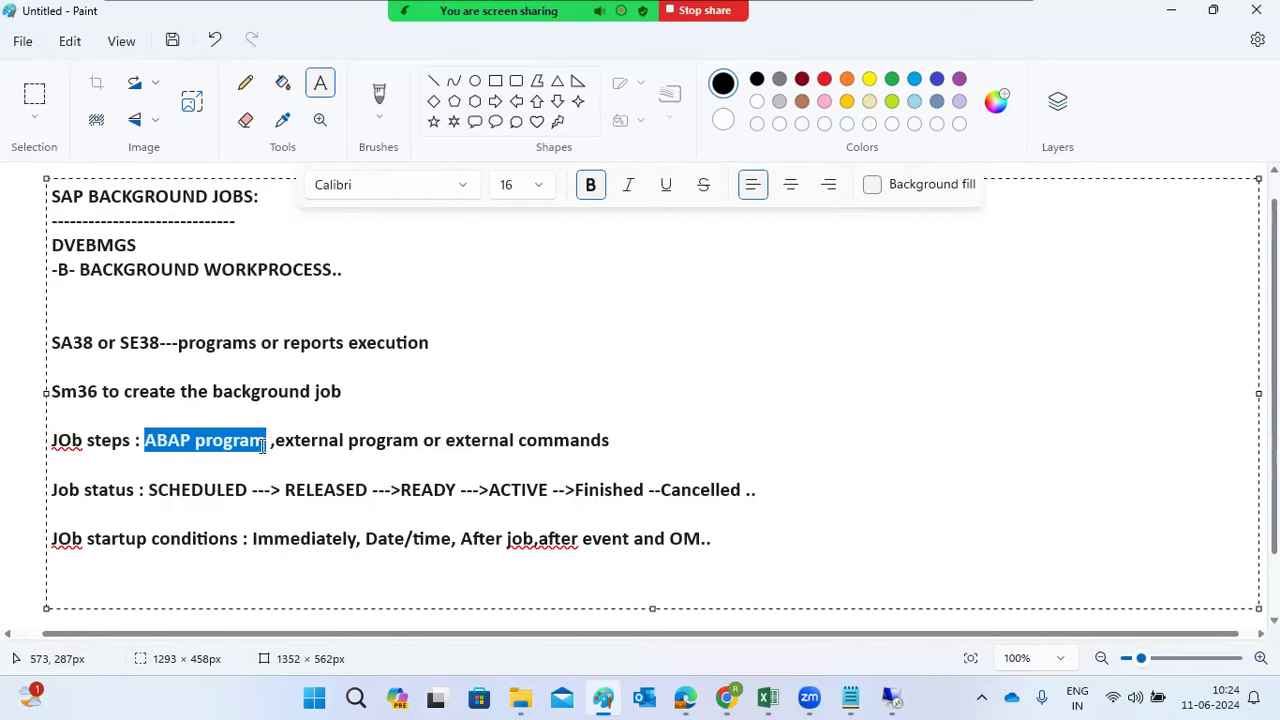
left_click_drag(276, 443, 405, 445)
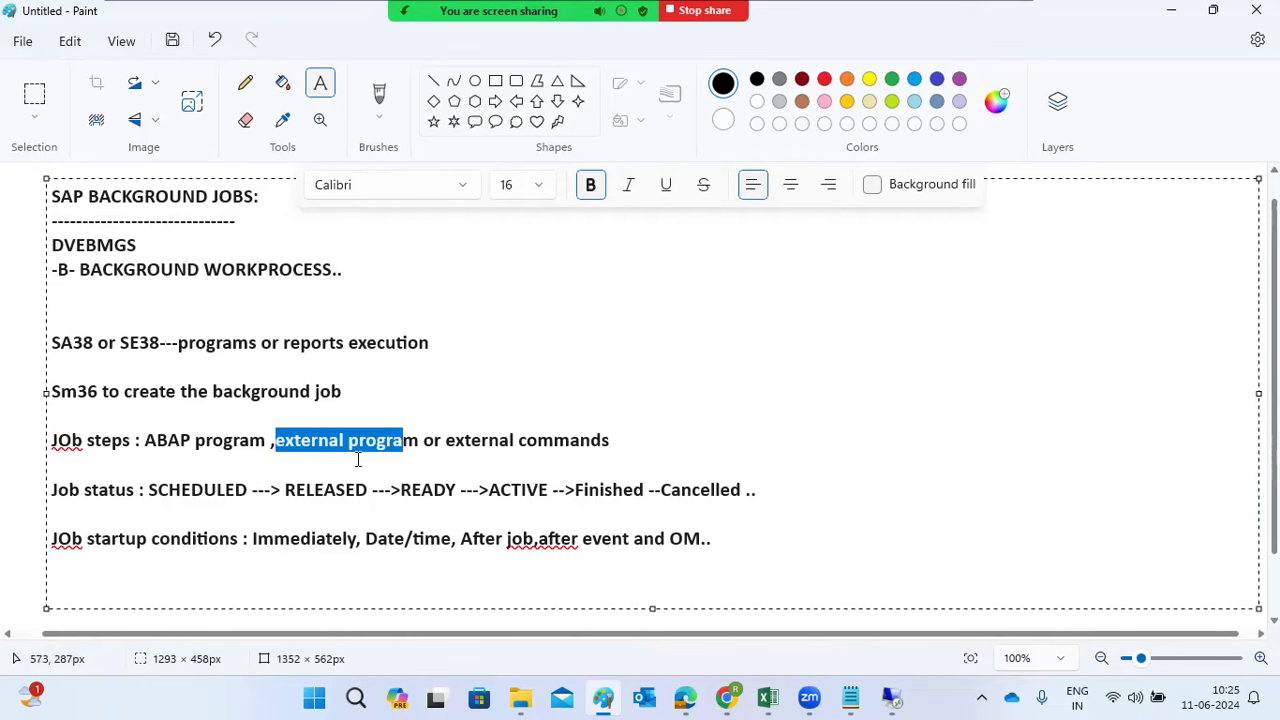
left_click_drag(70, 441, 115, 440)
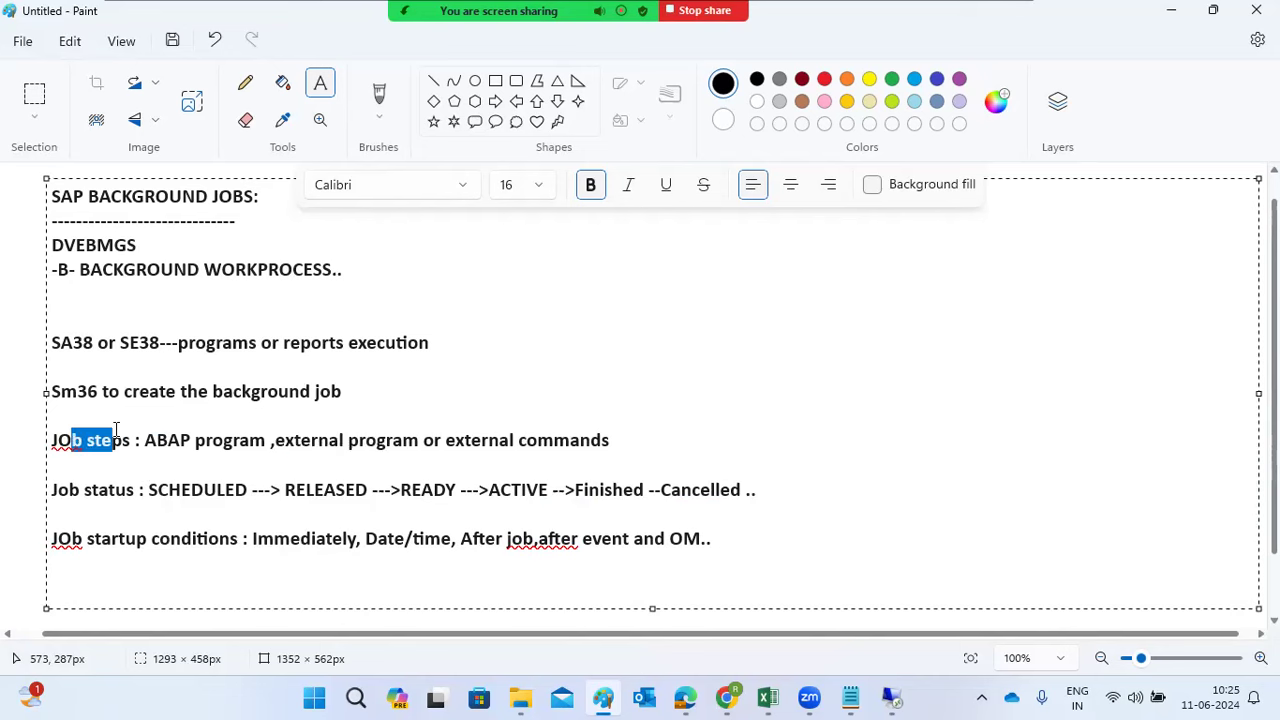
left_click(159, 495)
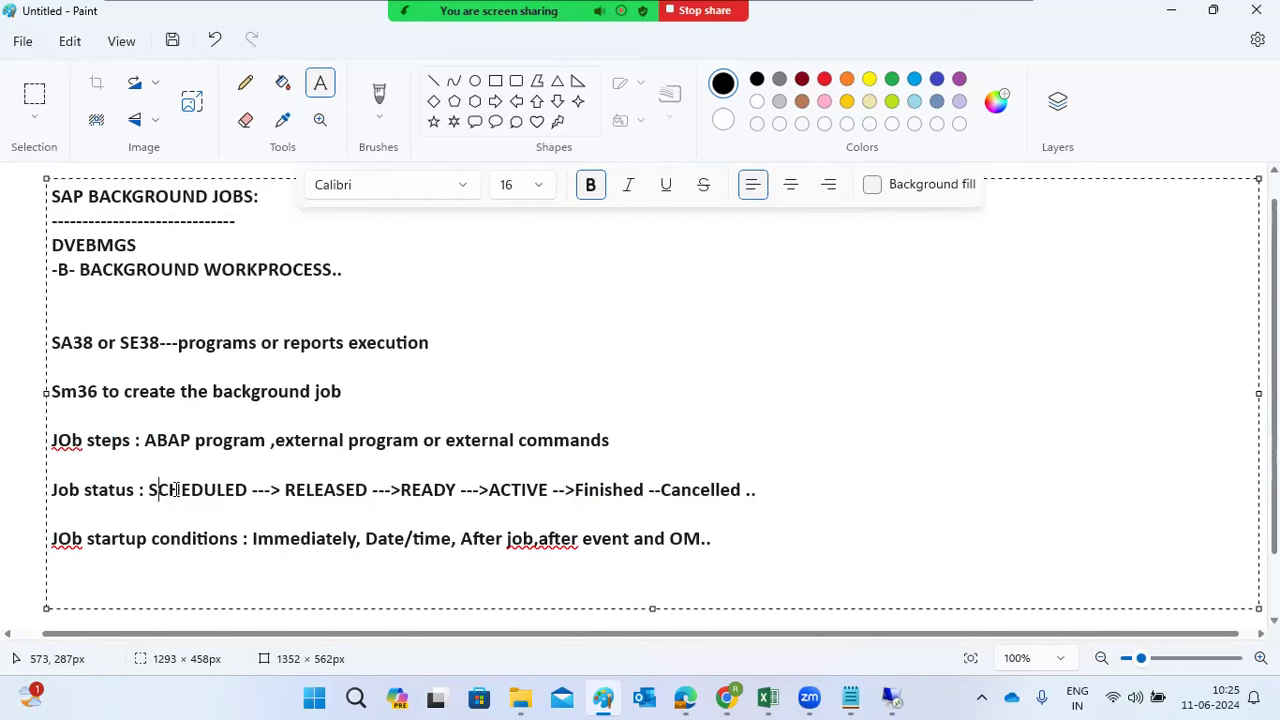
key("shift+Right")
left_click_drag(574, 490, 743, 497)
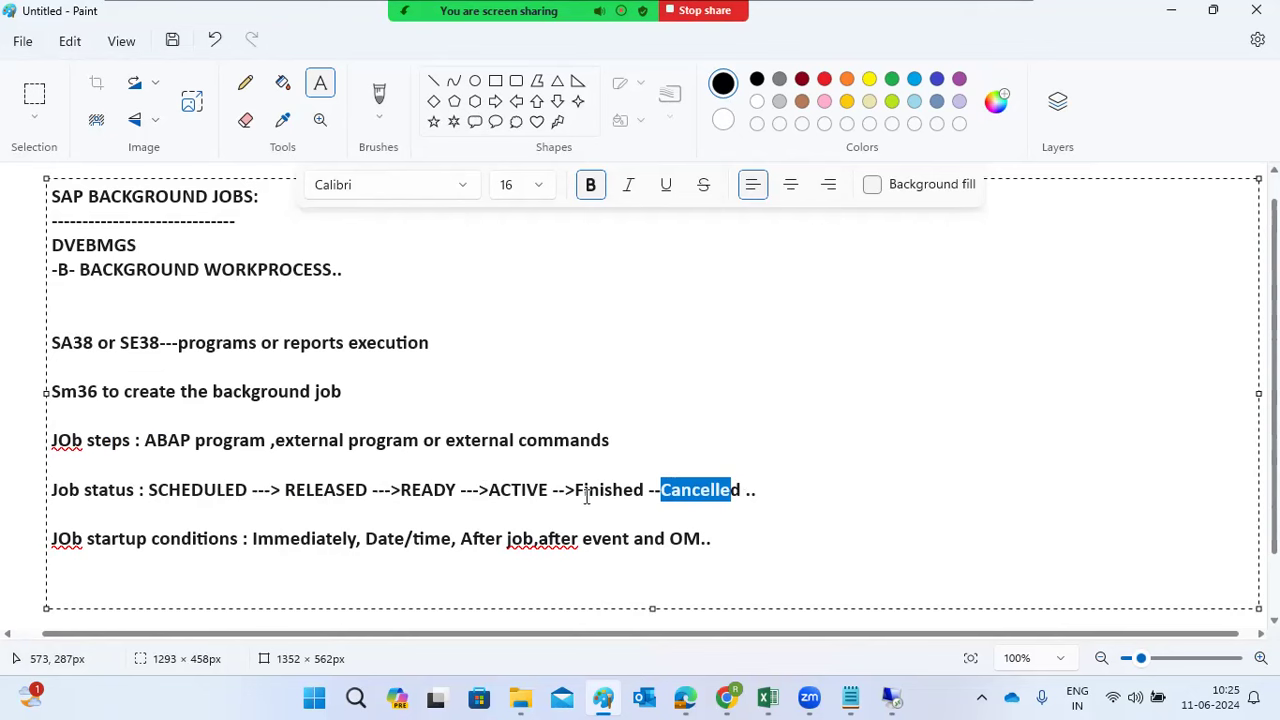
left_click(501, 489)
left_click_drag(501, 489, 522, 489)
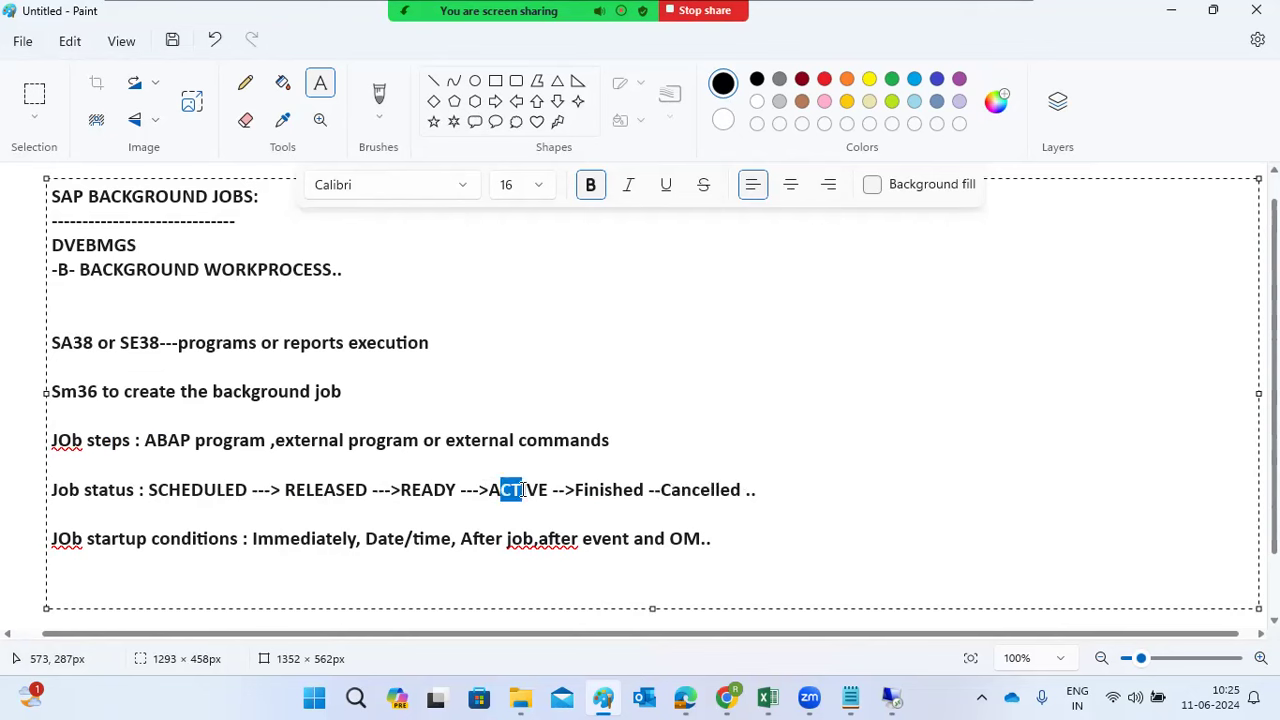
left_click_drag(401, 489, 422, 489)
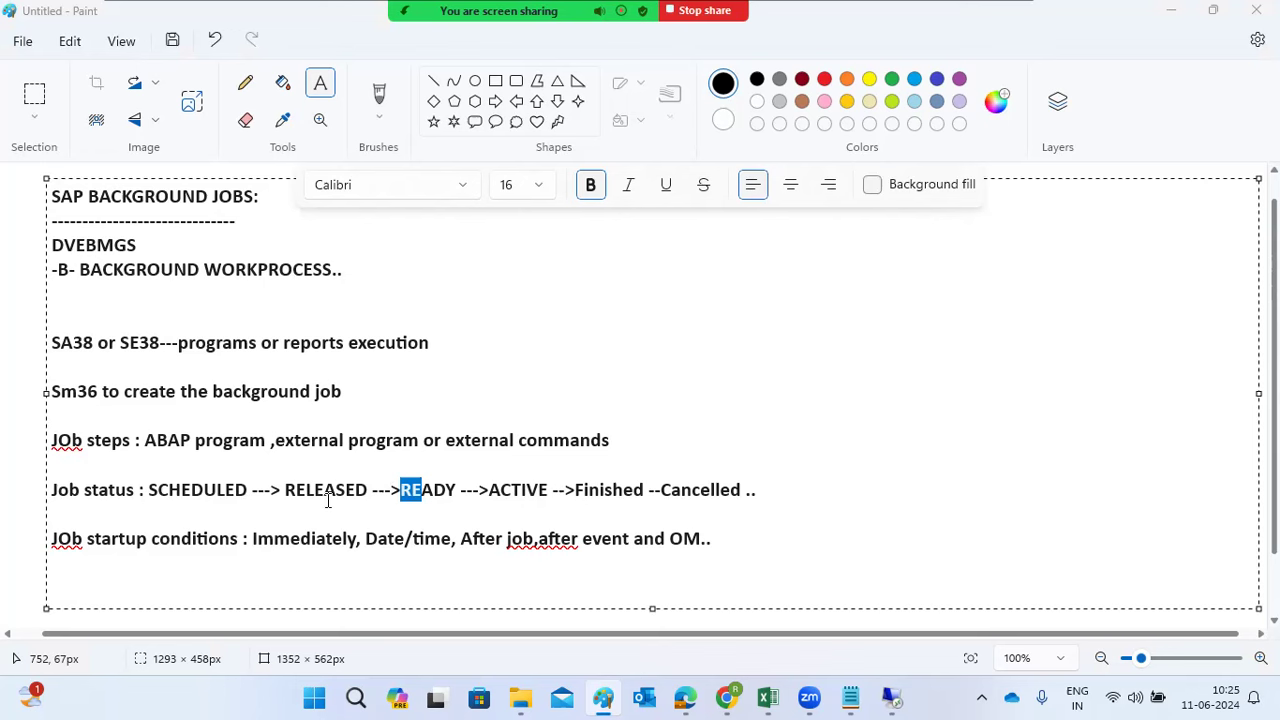
mouse_move(888, 698)
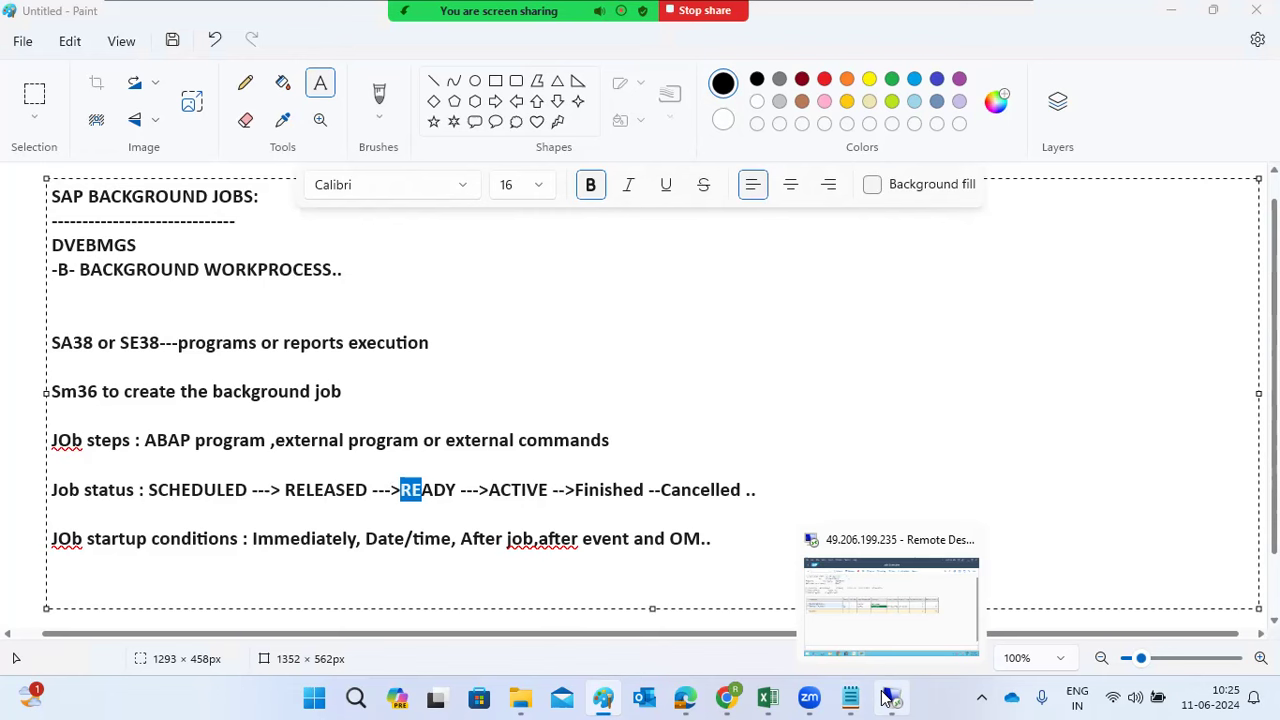
Refresh the MONTHLY PAYROLL job list in the remote session, then go back and restart SM36
left_click(932, 604)
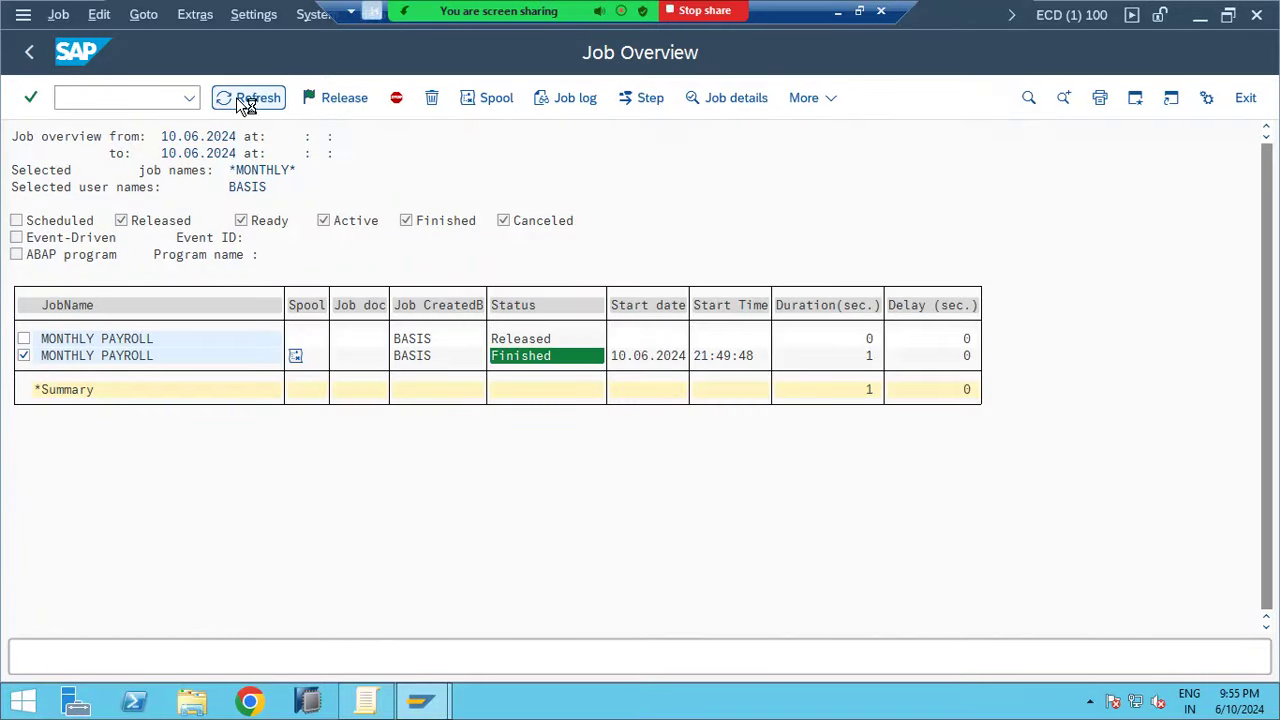
left_click(238, 97)
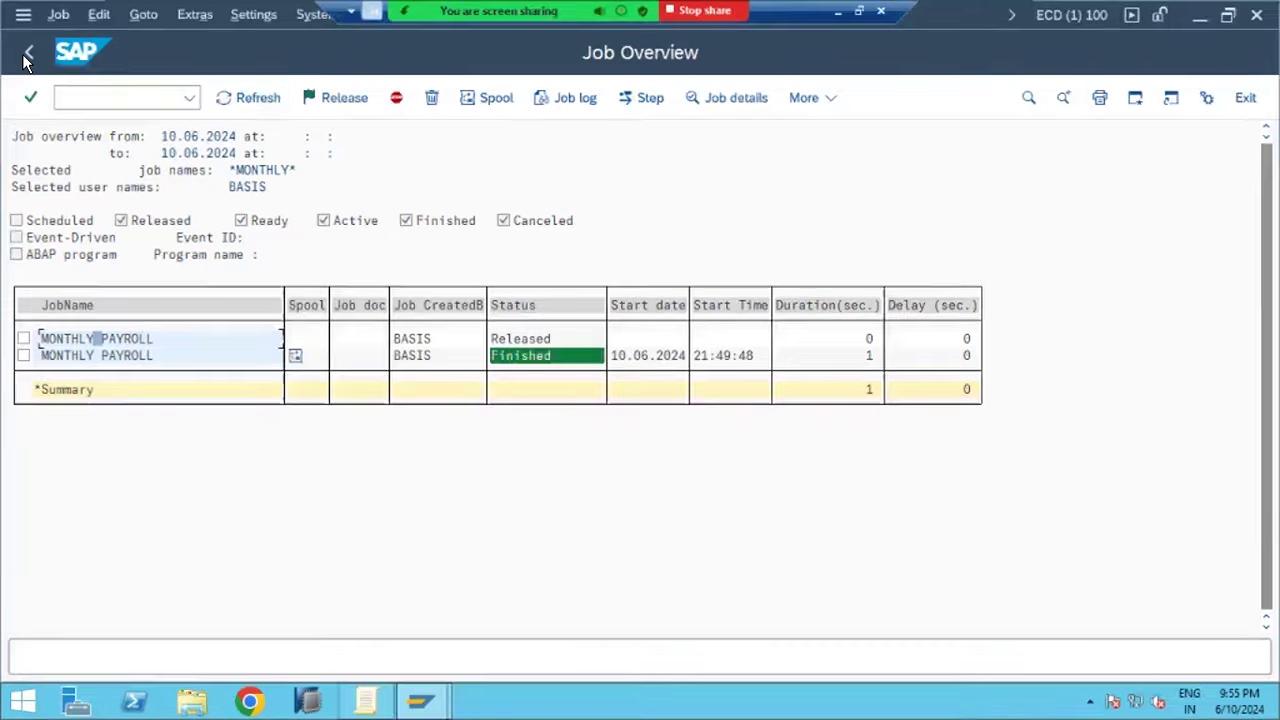
key("F3")
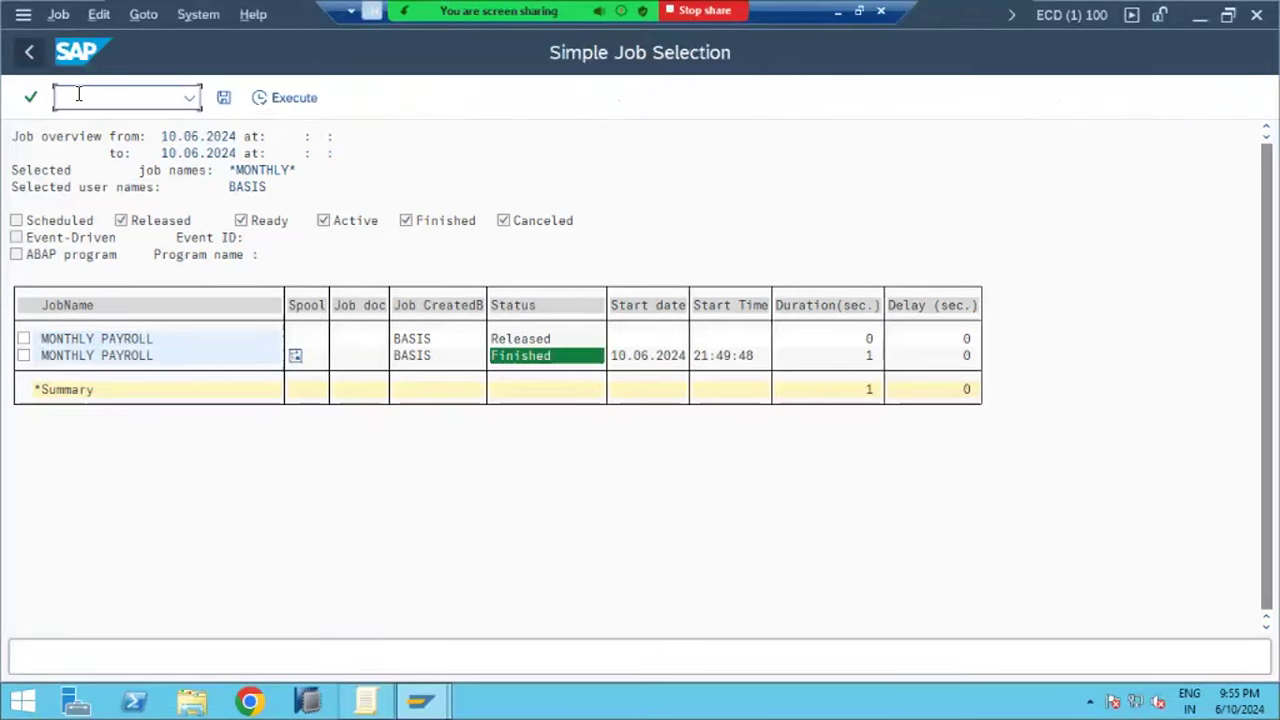
type("/nsm36")
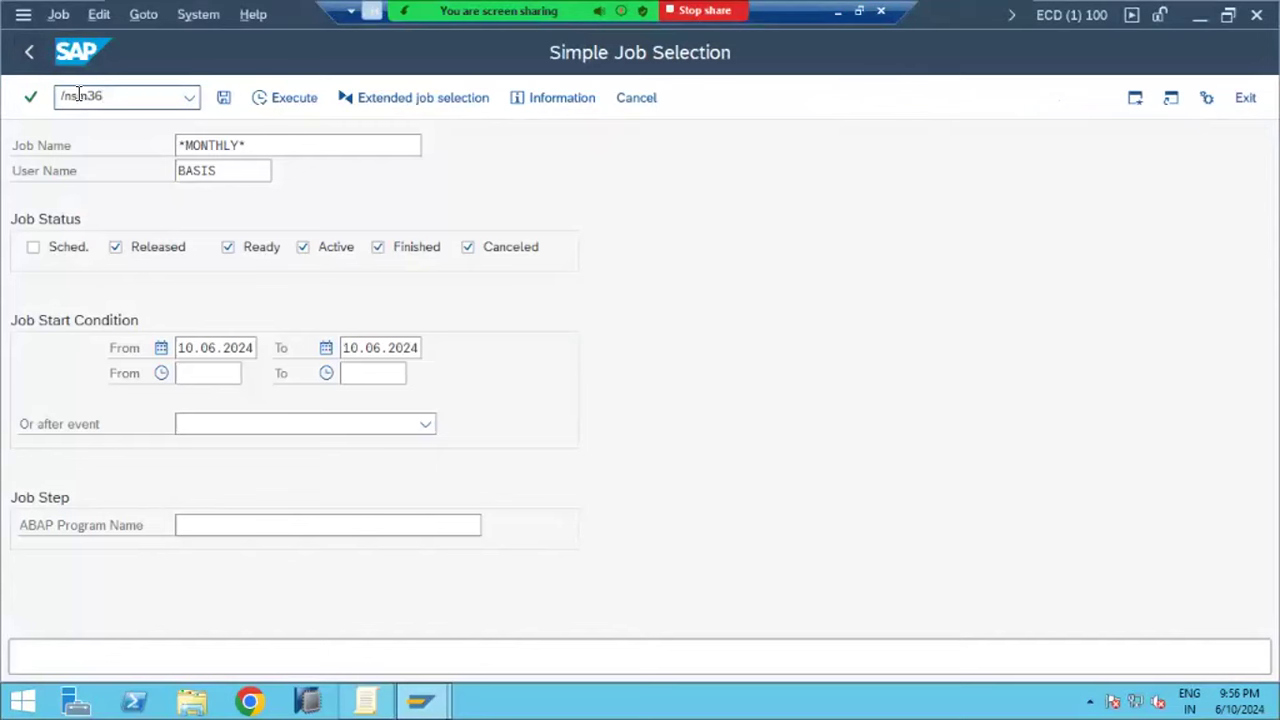
key("Return")
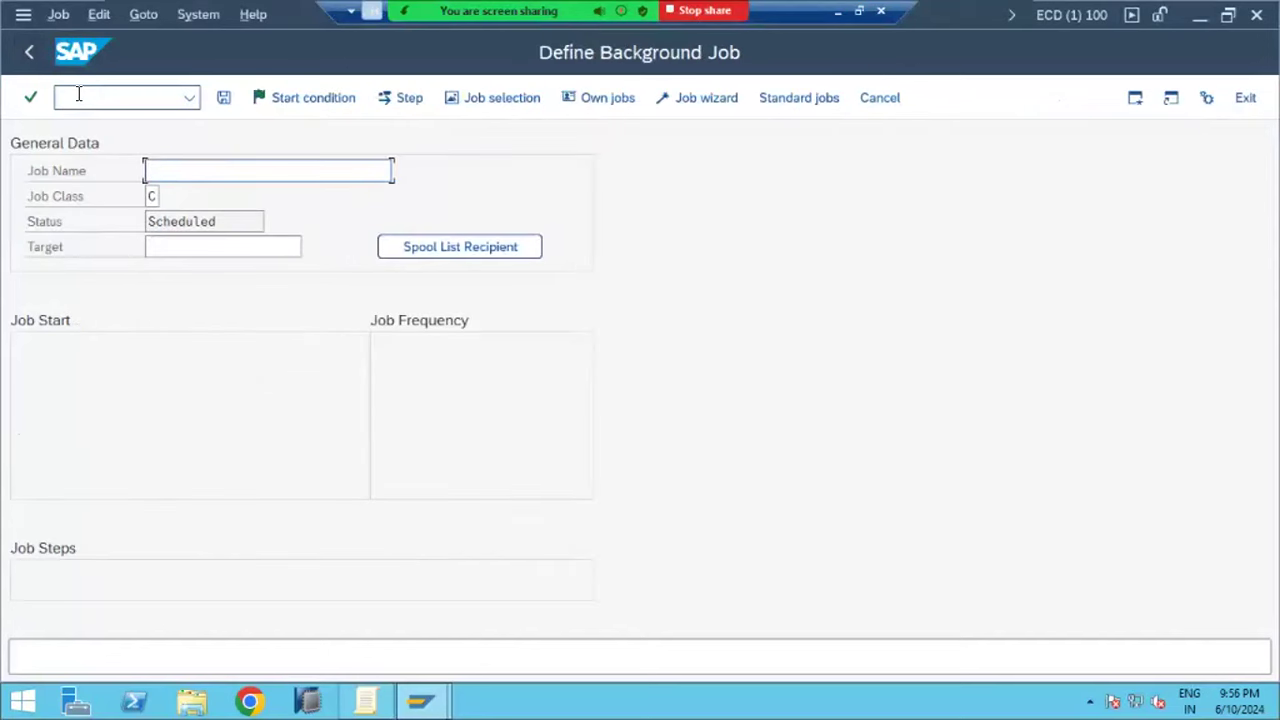
Name the new job TEST and give its first step an external command, choosing BRCONNECT
type("TEST")
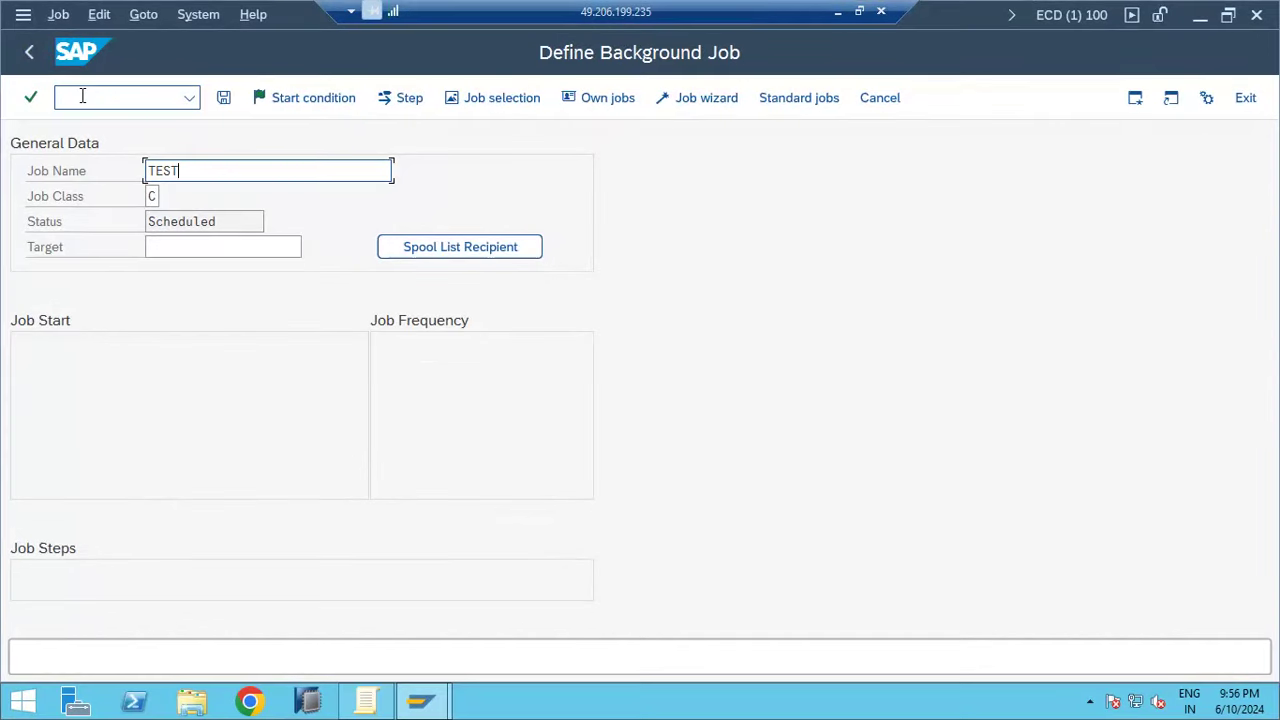
left_click(398, 104)
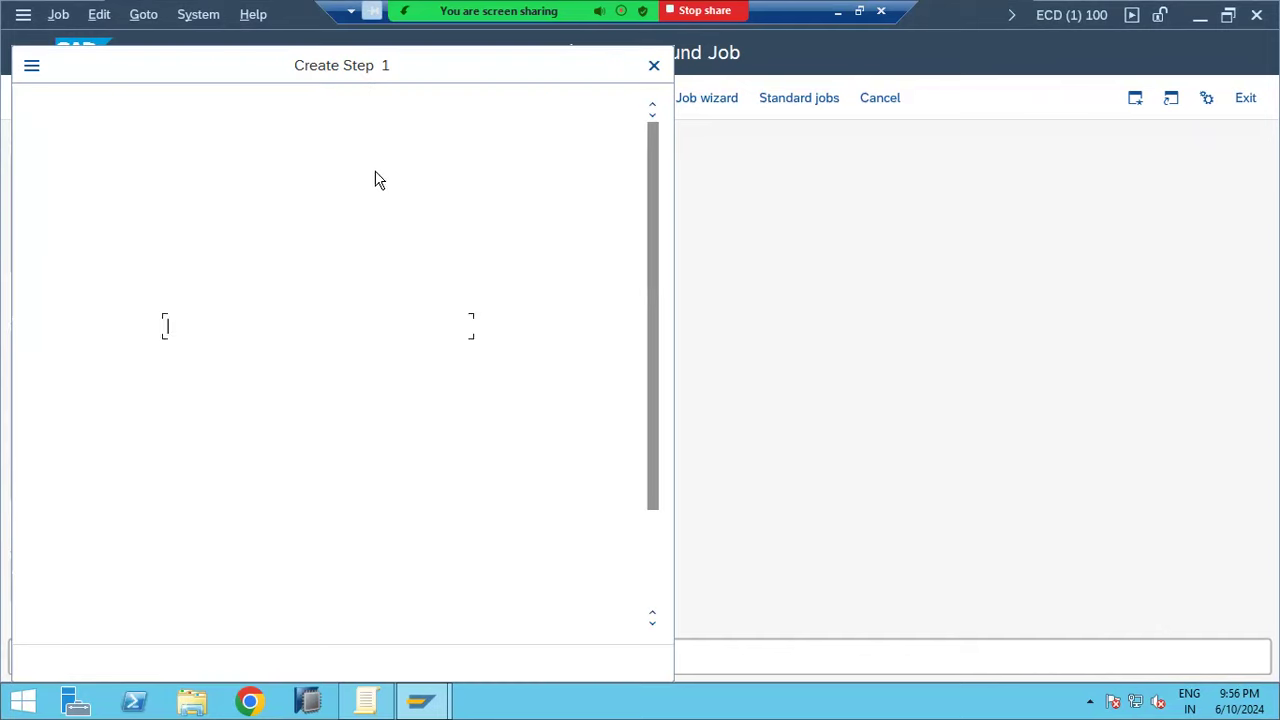
left_click(320, 251)
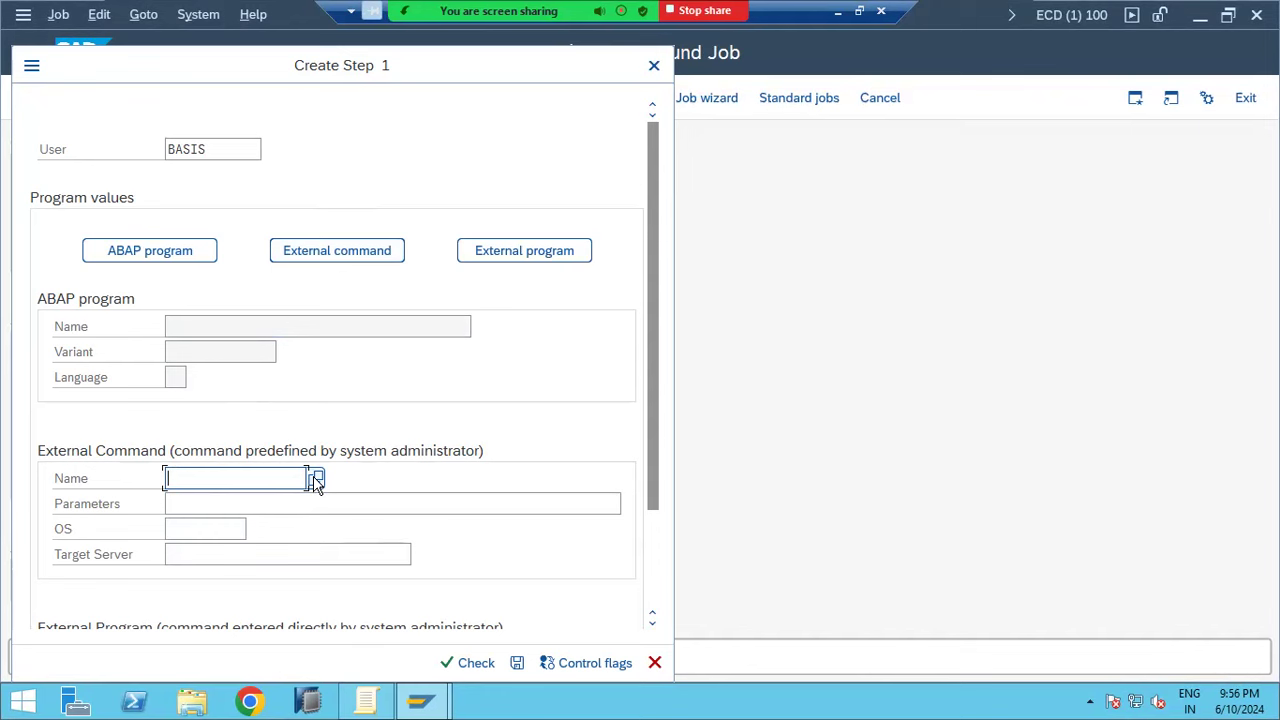
left_click(317, 479)
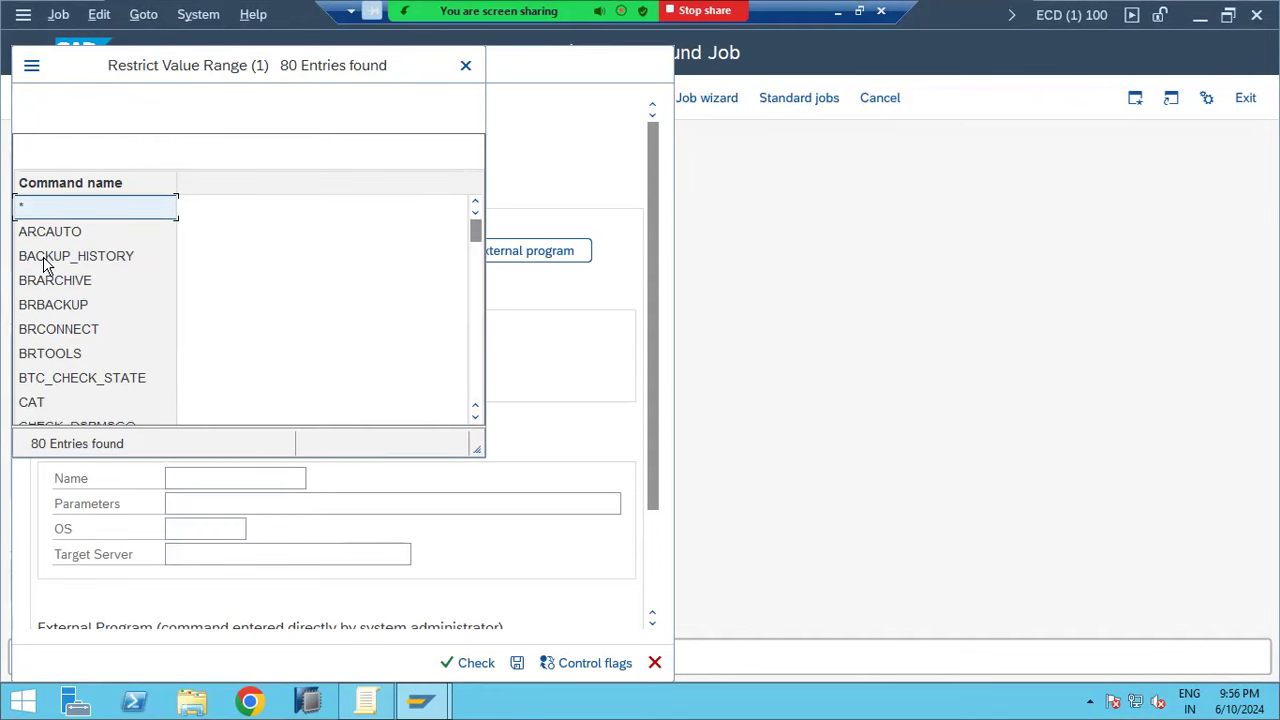
double_click(47, 333)
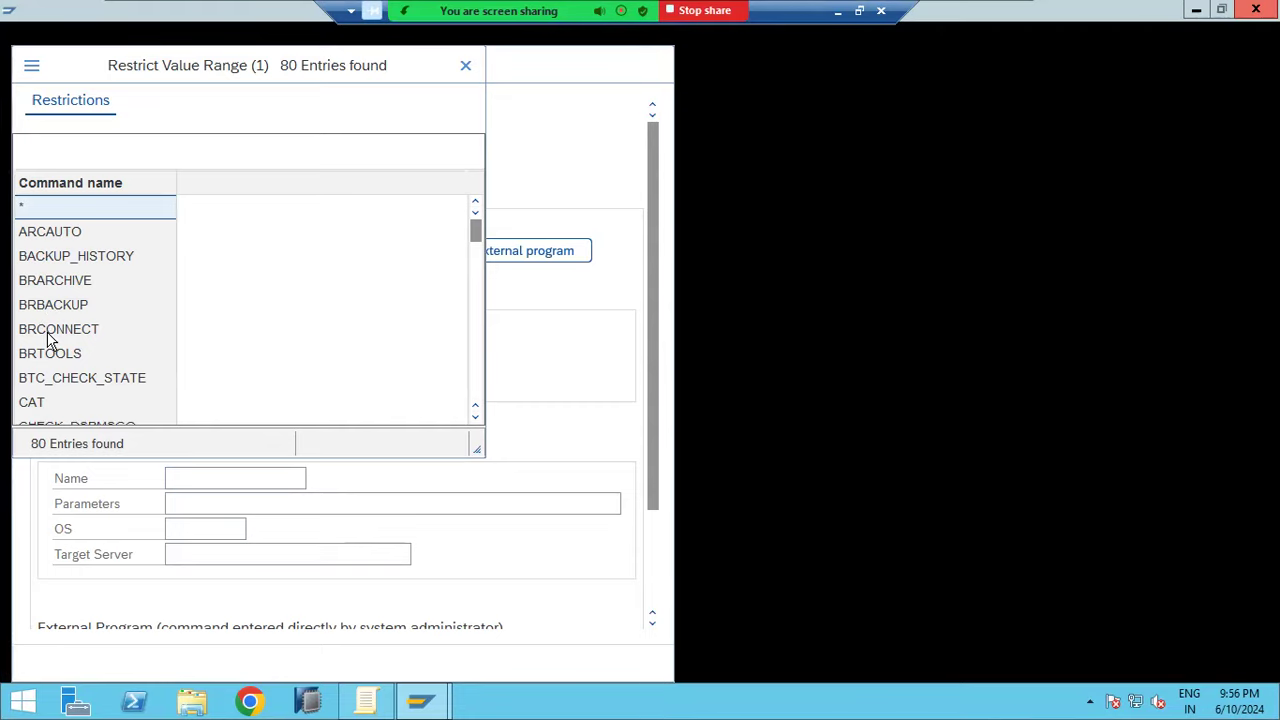
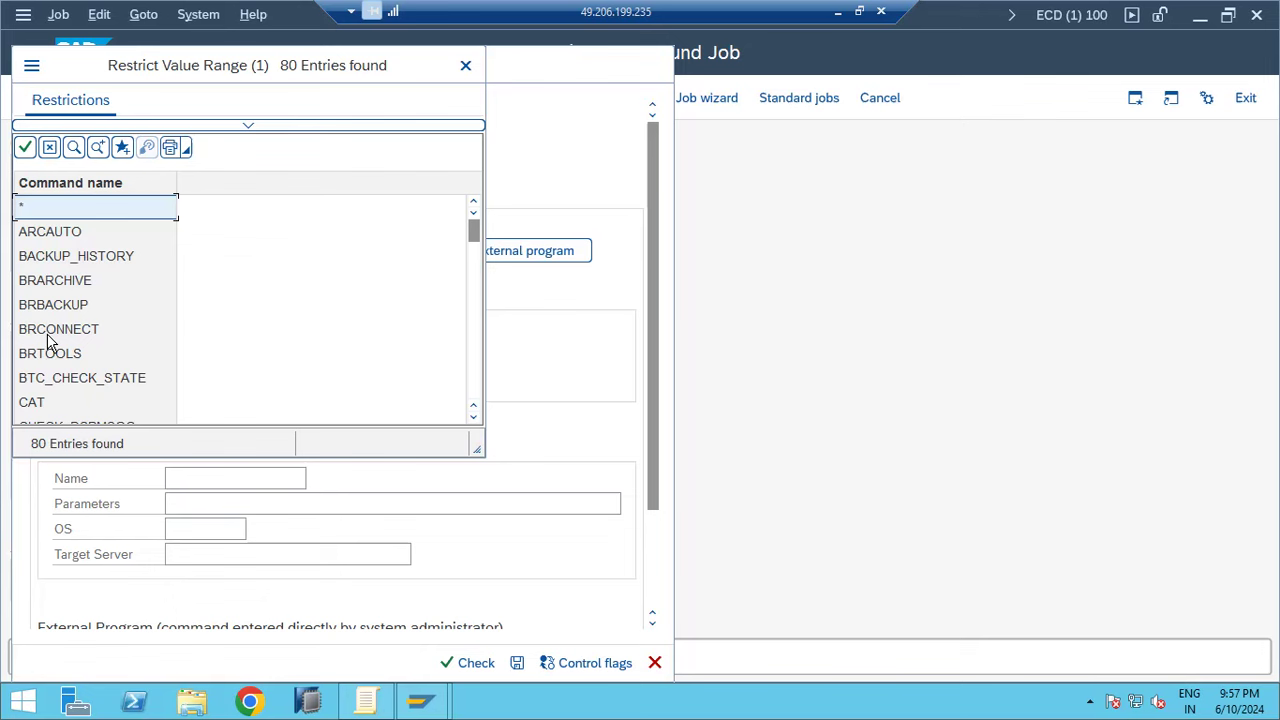
Add job step 1 running external command BRCONNECT on operating system ANYOS, and save it
double_click(47, 330)
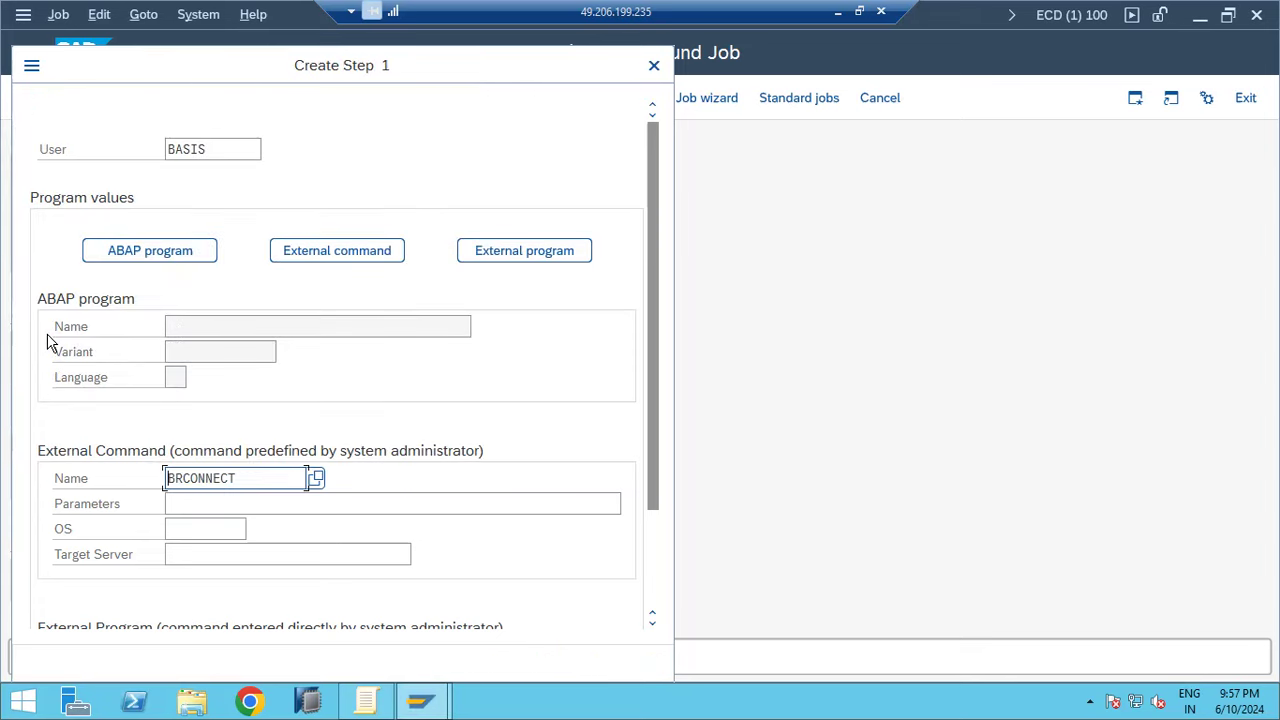
scroll(155, 465, "down", 2)
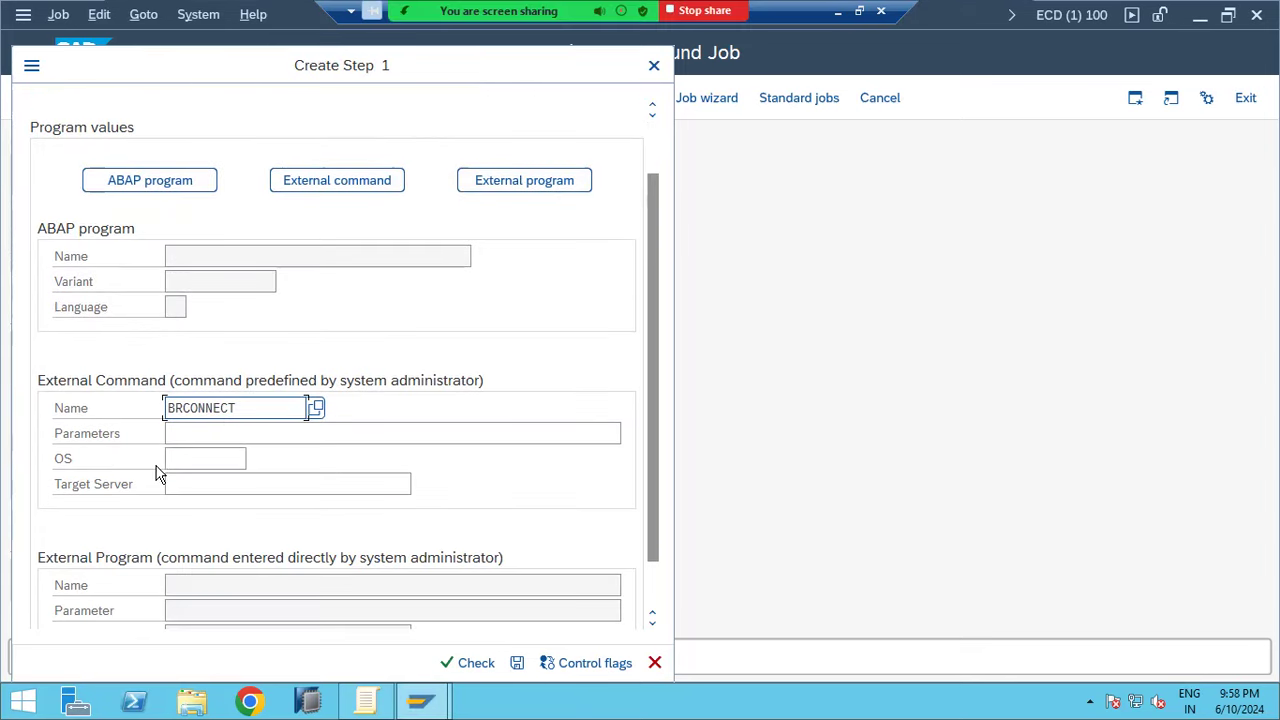
left_click(187, 456)
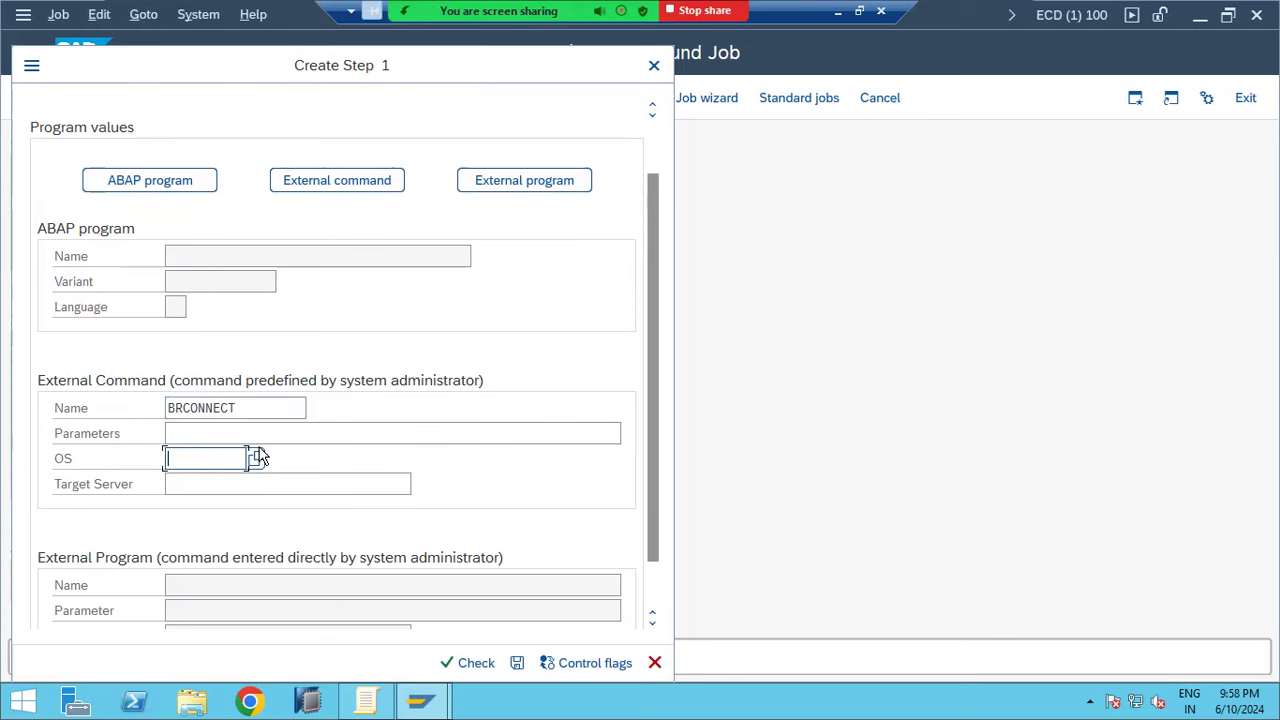
left_click(258, 456)
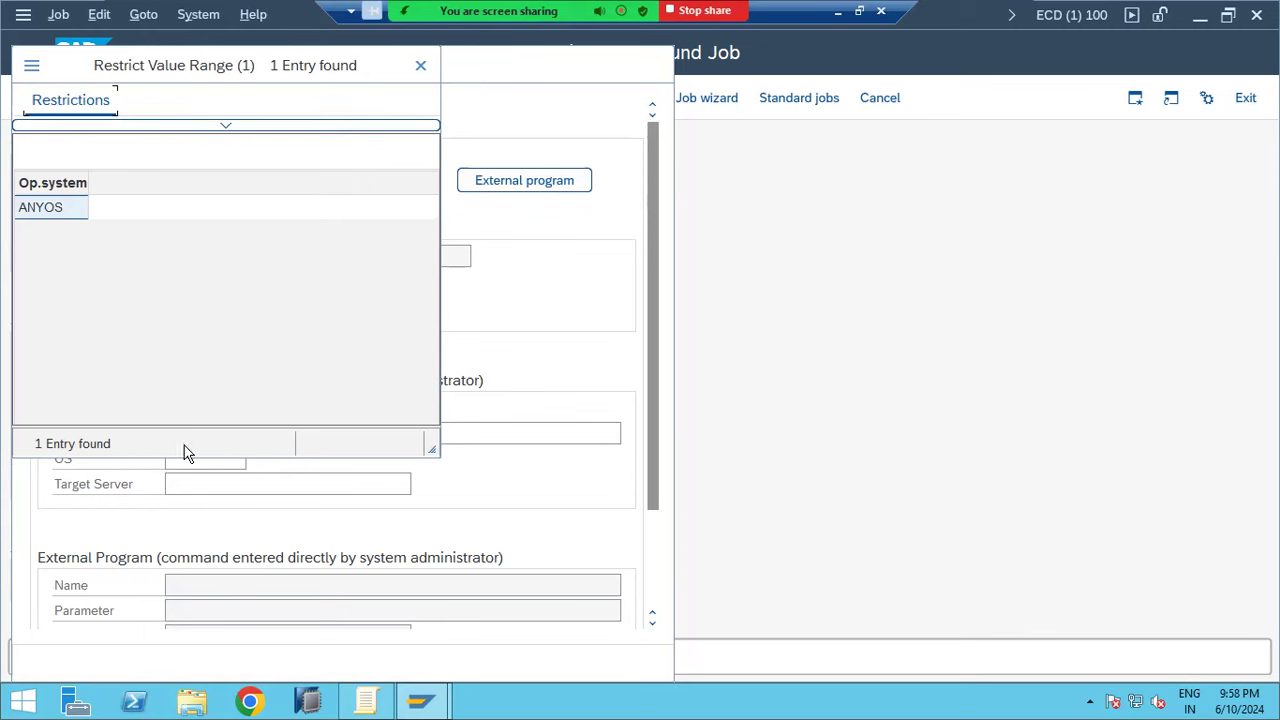
double_click(40, 218)
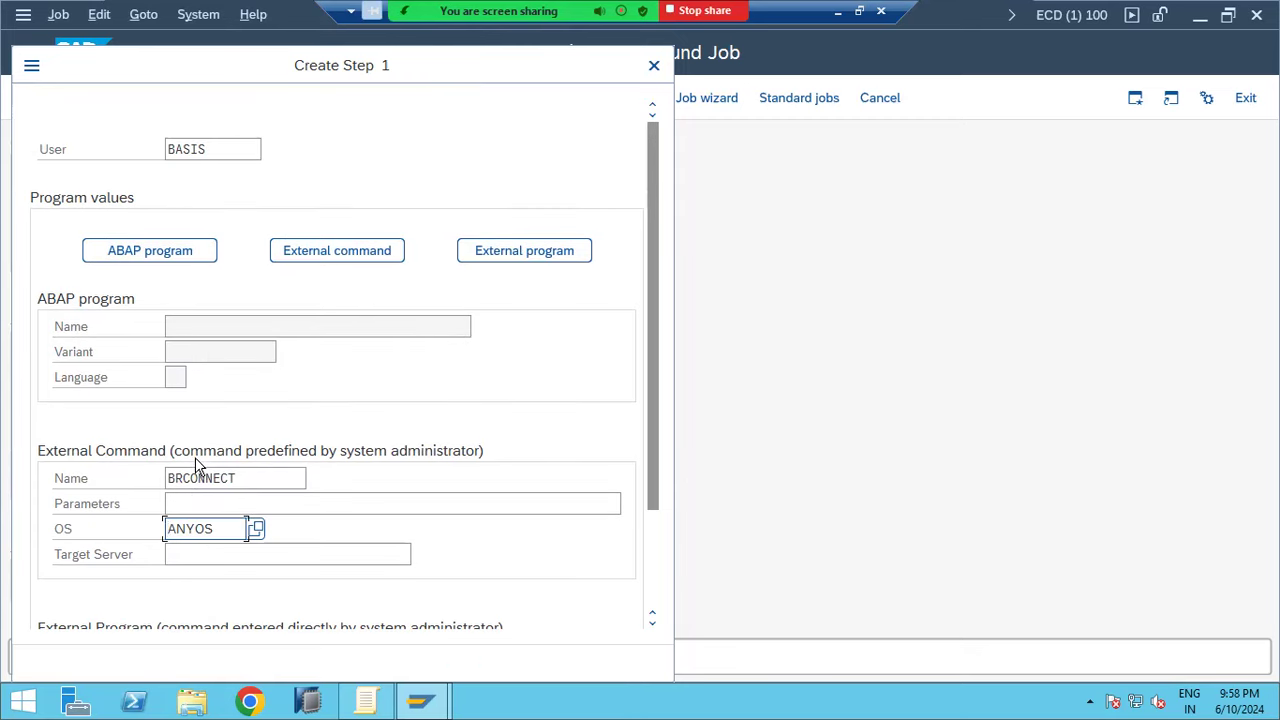
scroll(330, 525, "down", 3)
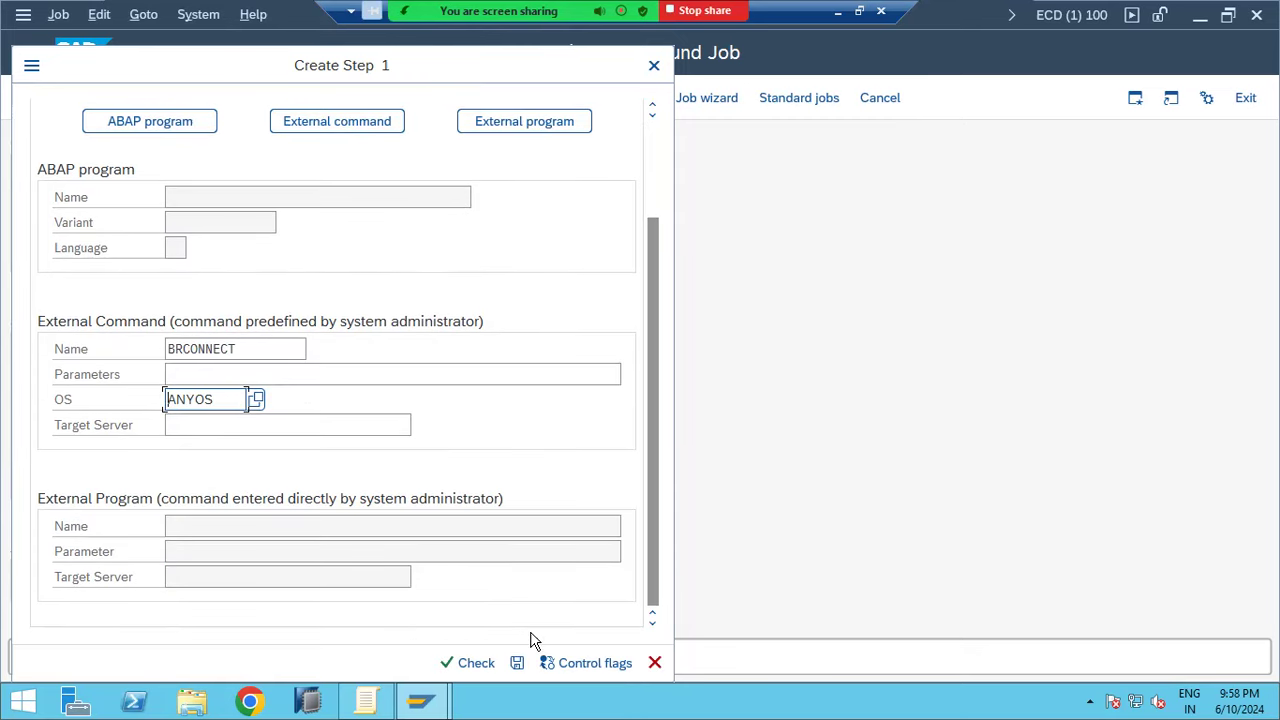
left_click(517, 664)
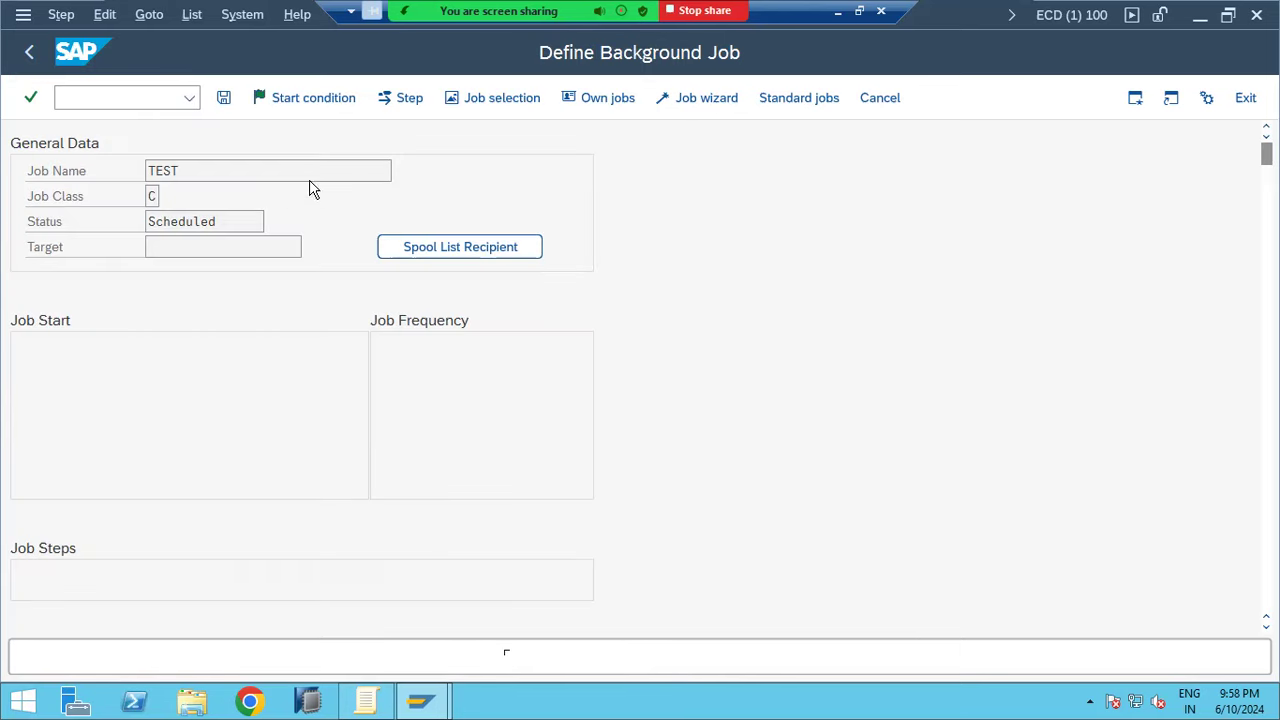
Give the TEST job an Immediate start condition and save it so its status is Released
left_click(28, 53)
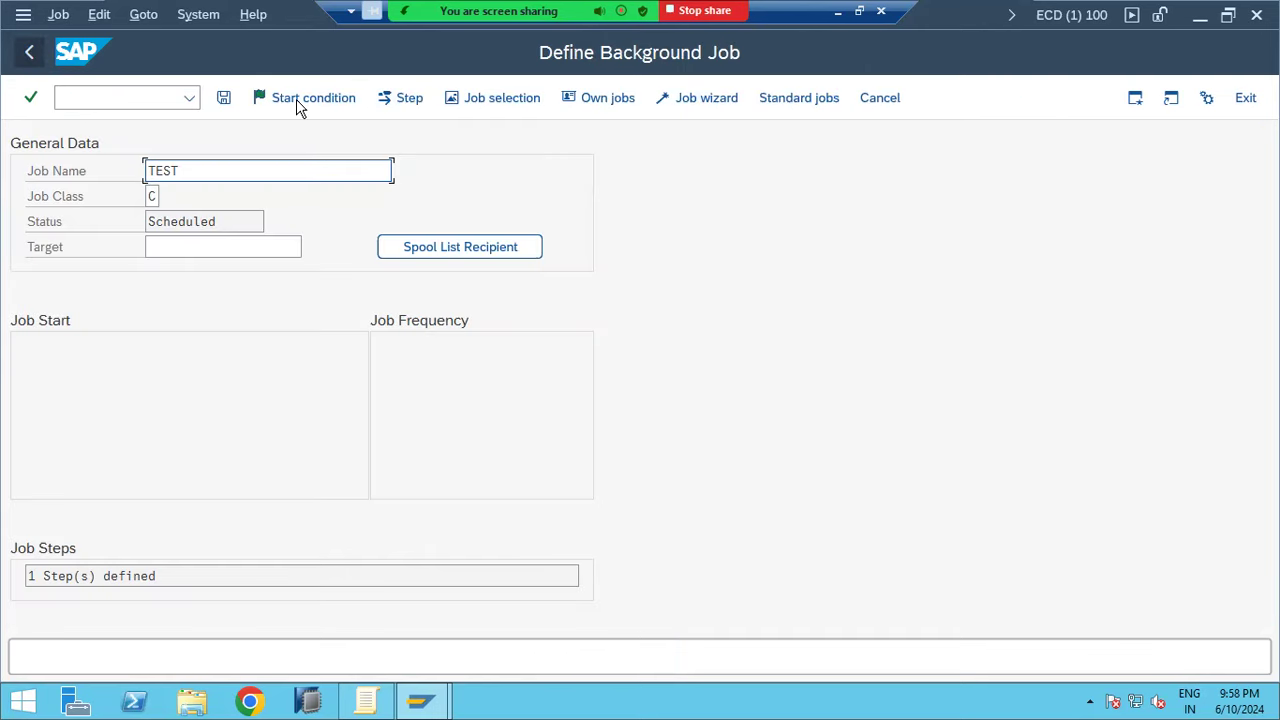
left_click(296, 99)
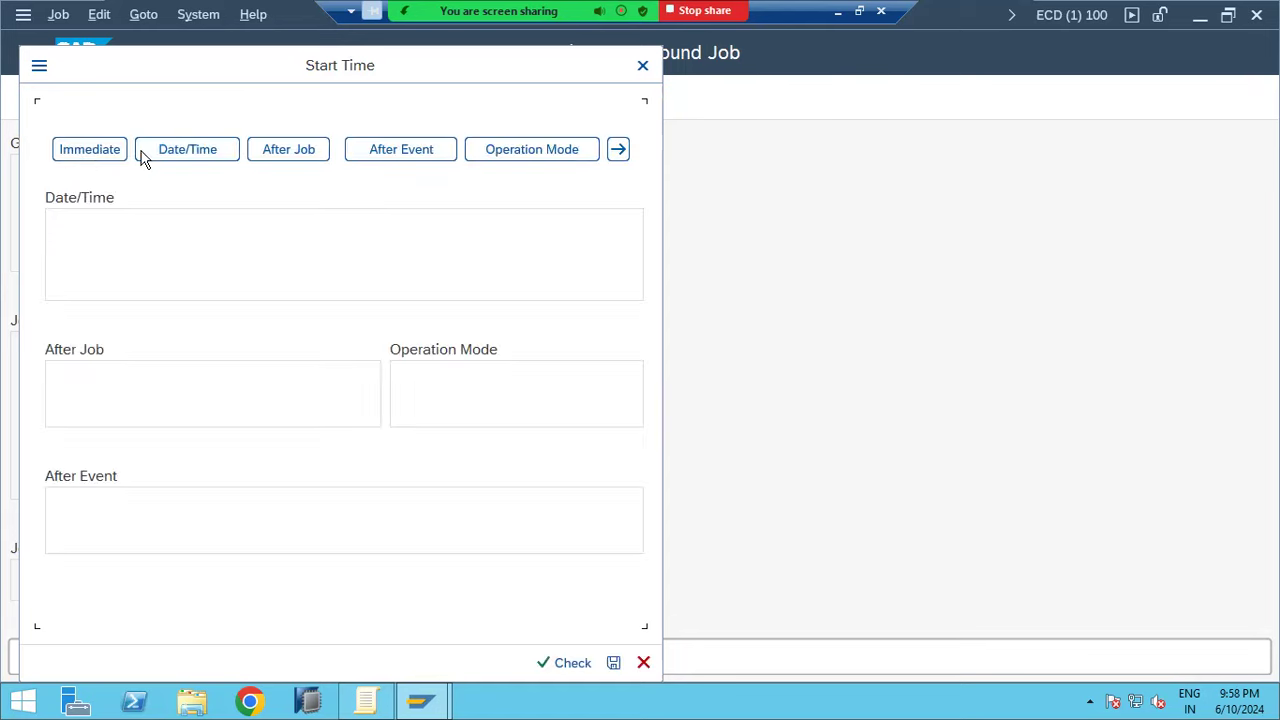
left_click(88, 152)
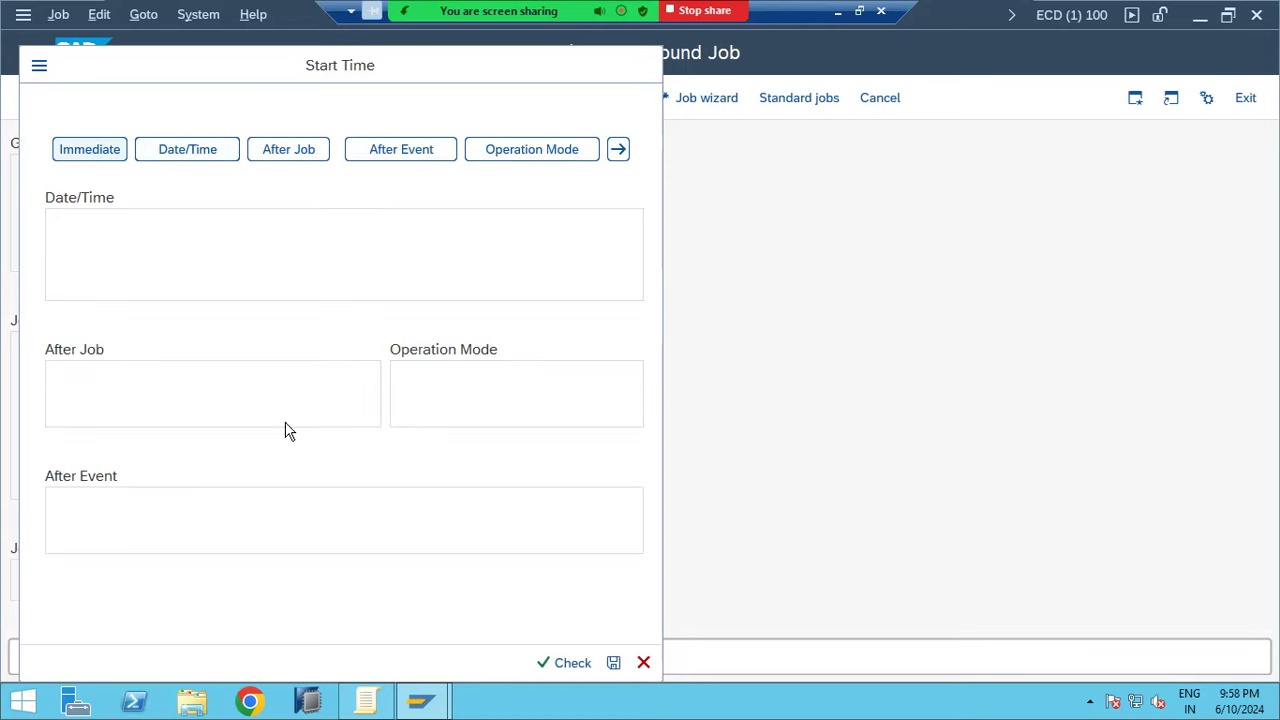
left_click(438, 664)
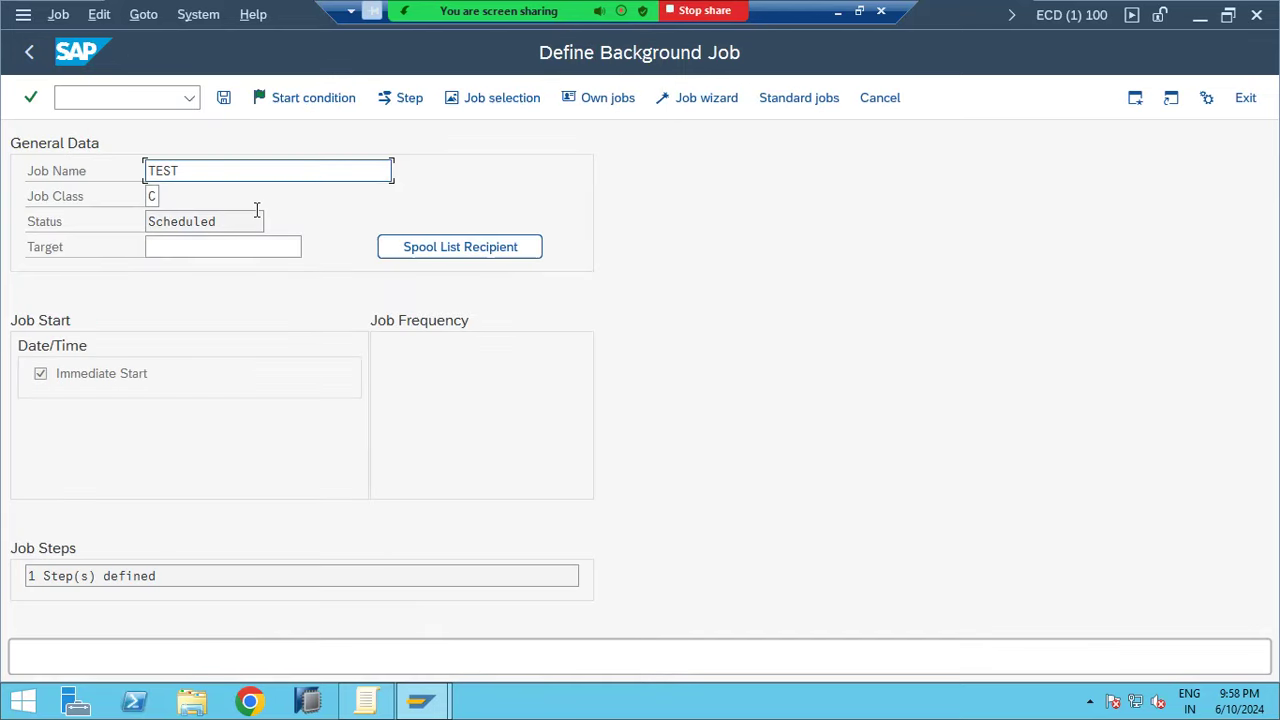
left_click(225, 98)
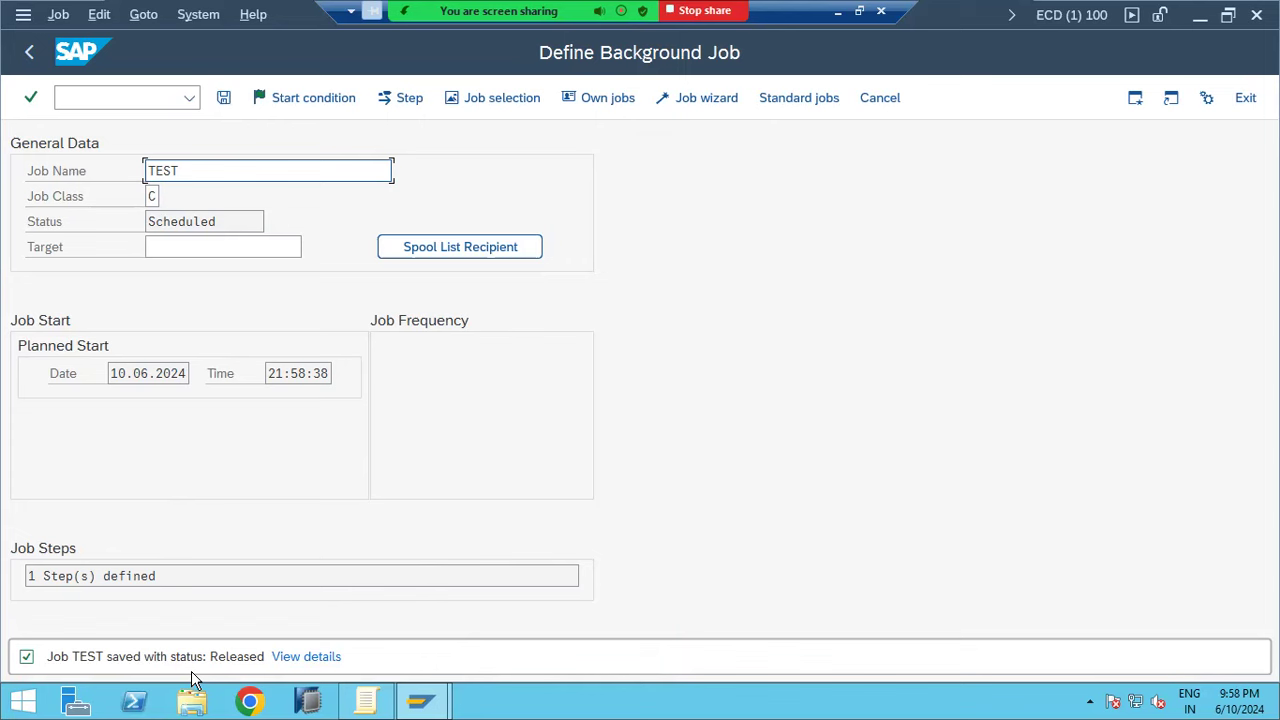
left_click(97, 99)
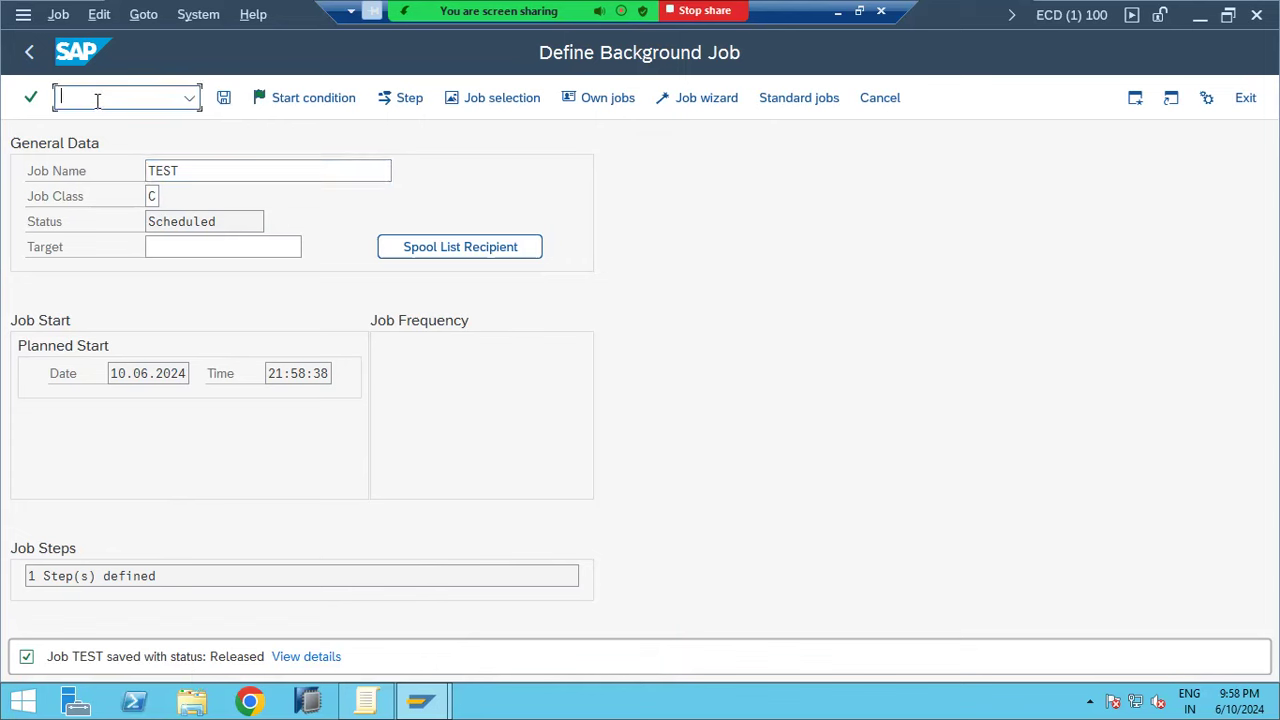
Run /nsm37 to list BASIS's jobs for 10.06.2024, then return to Simple Job Selection
type("/nsm37")
key("Return")
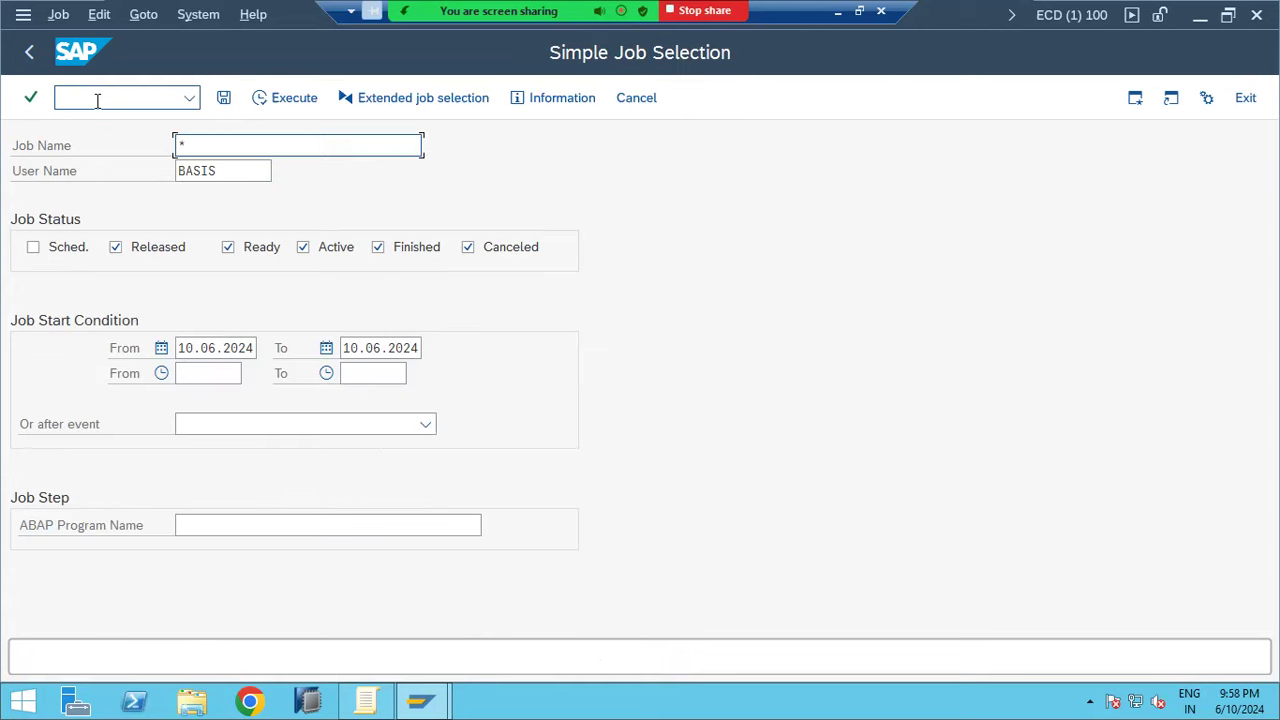
left_click(280, 108)
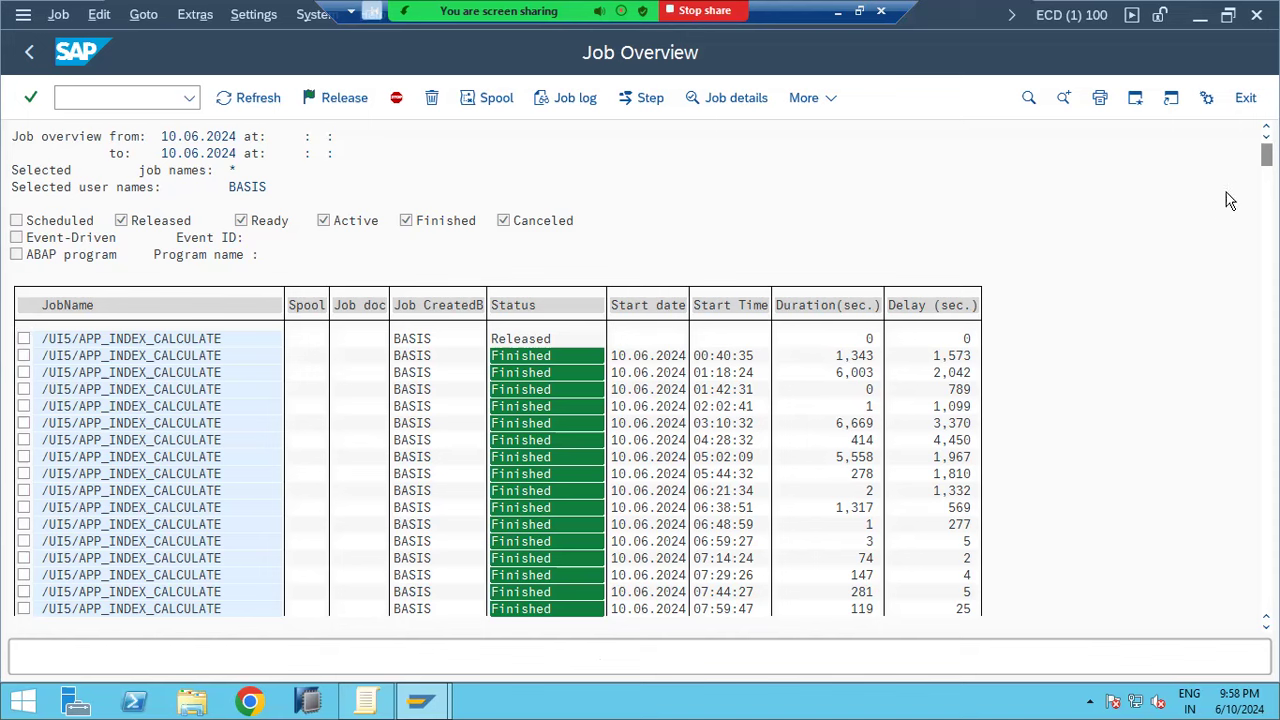
scroll(500, 470, "down", 2)
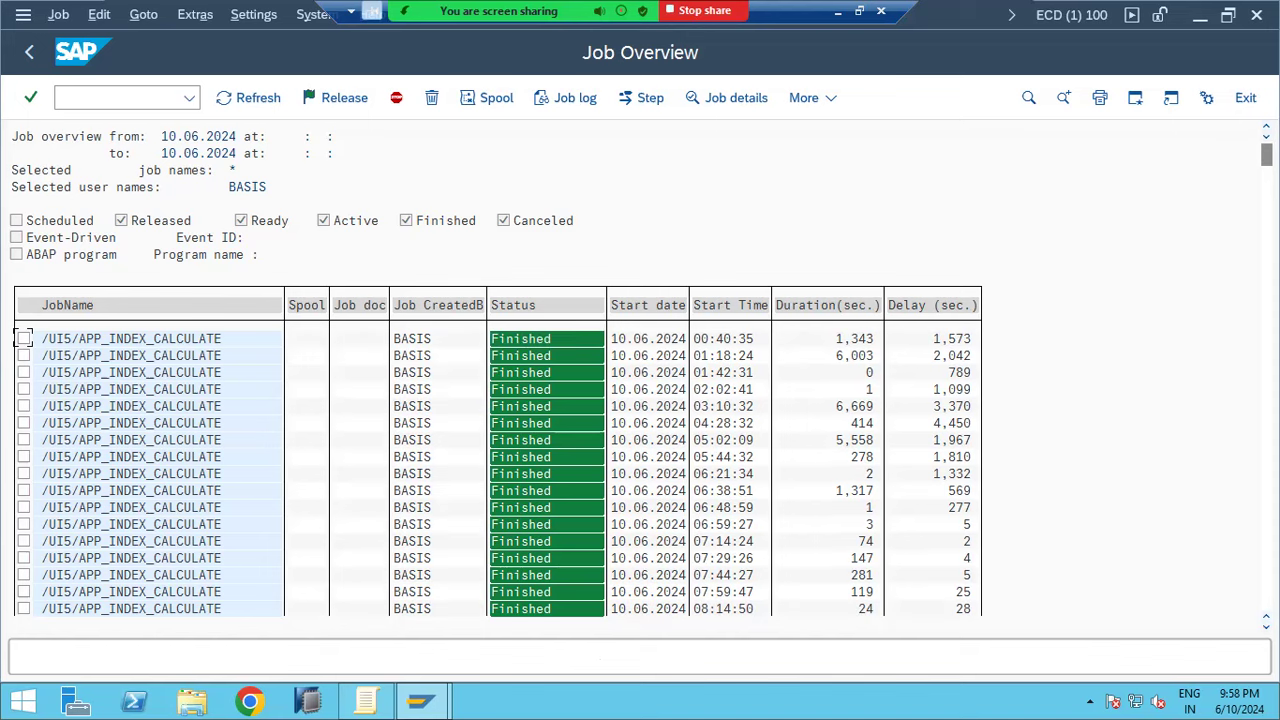
left_click(28, 58)
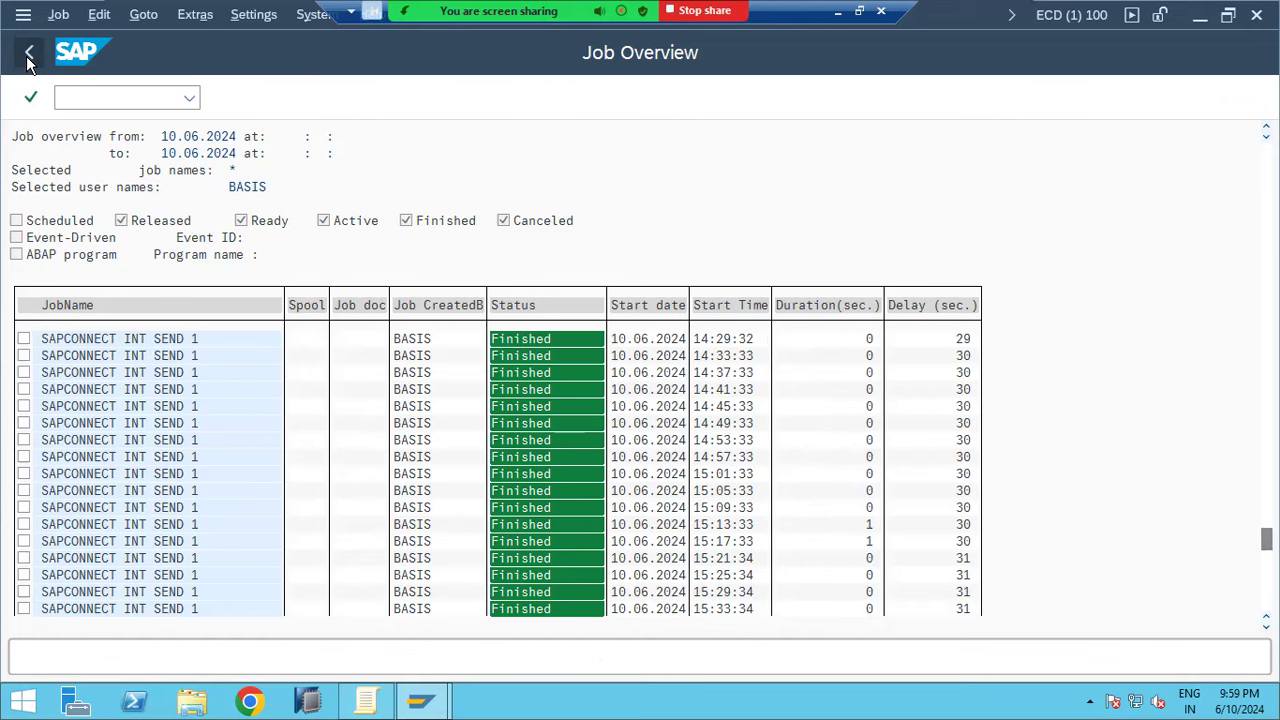
left_click(28, 58)
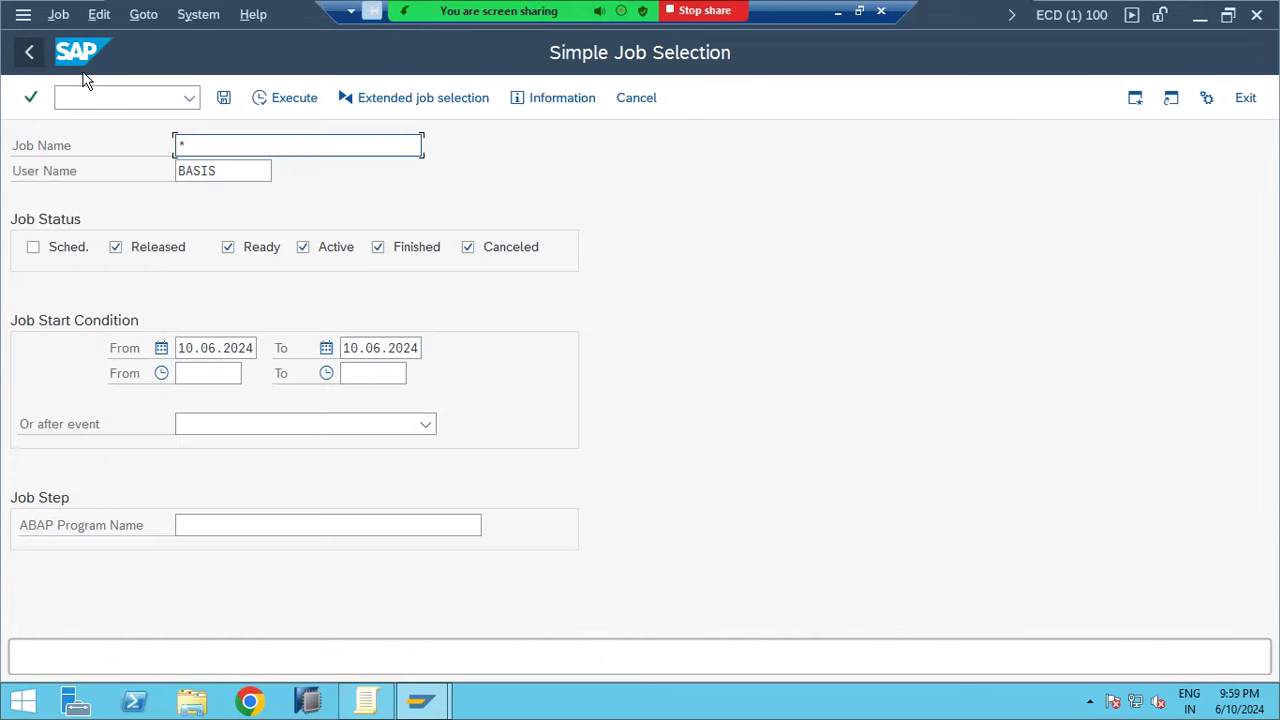
Filter on job name *TEST* for all users (*) and scroll through the resulting Job Overview
key("BackSpace")
type("*")
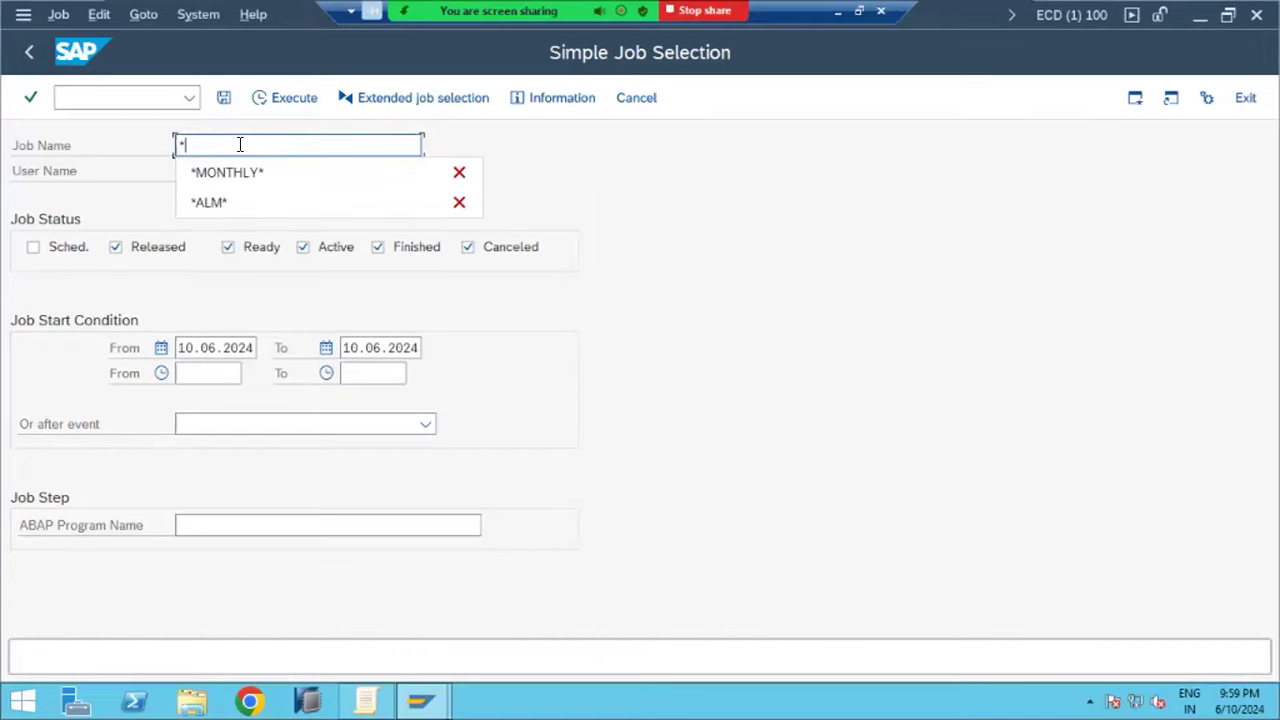
type("TEST*")
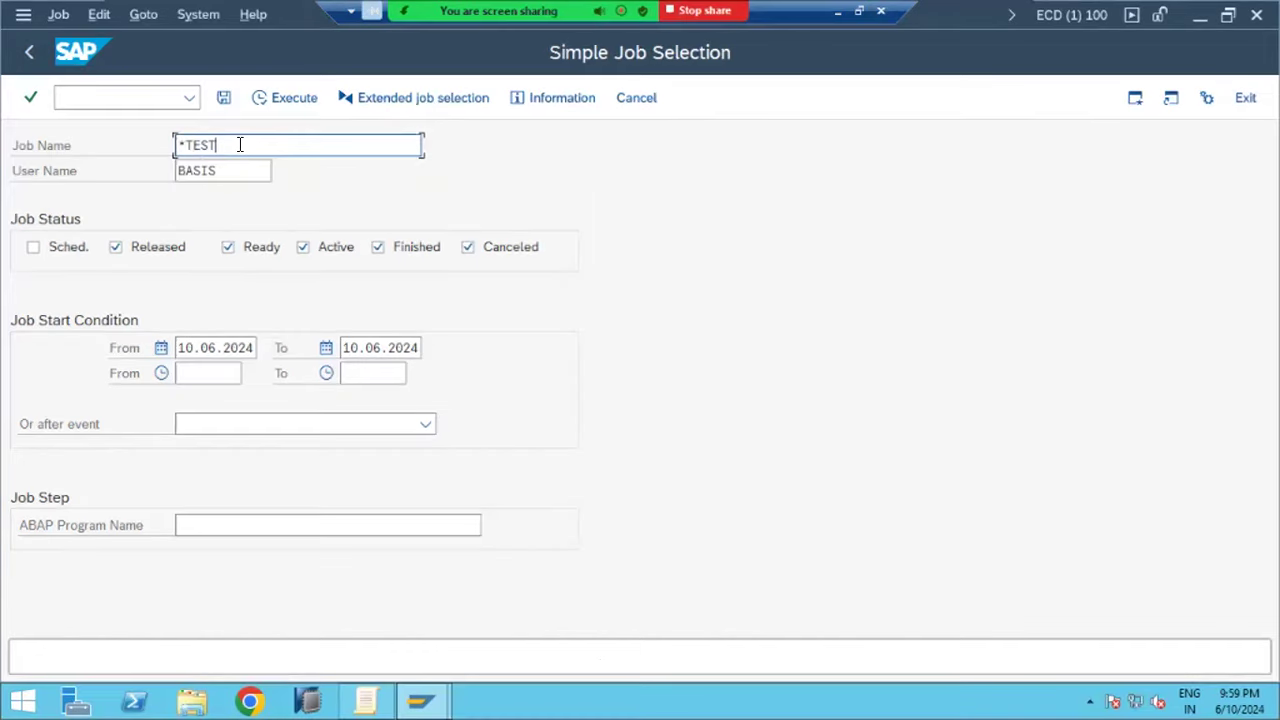
left_click(260, 179)
key("BackSpace")
key("BackSpace")
key("BackSpace")
key("BackSpace")
key("BackSpace")
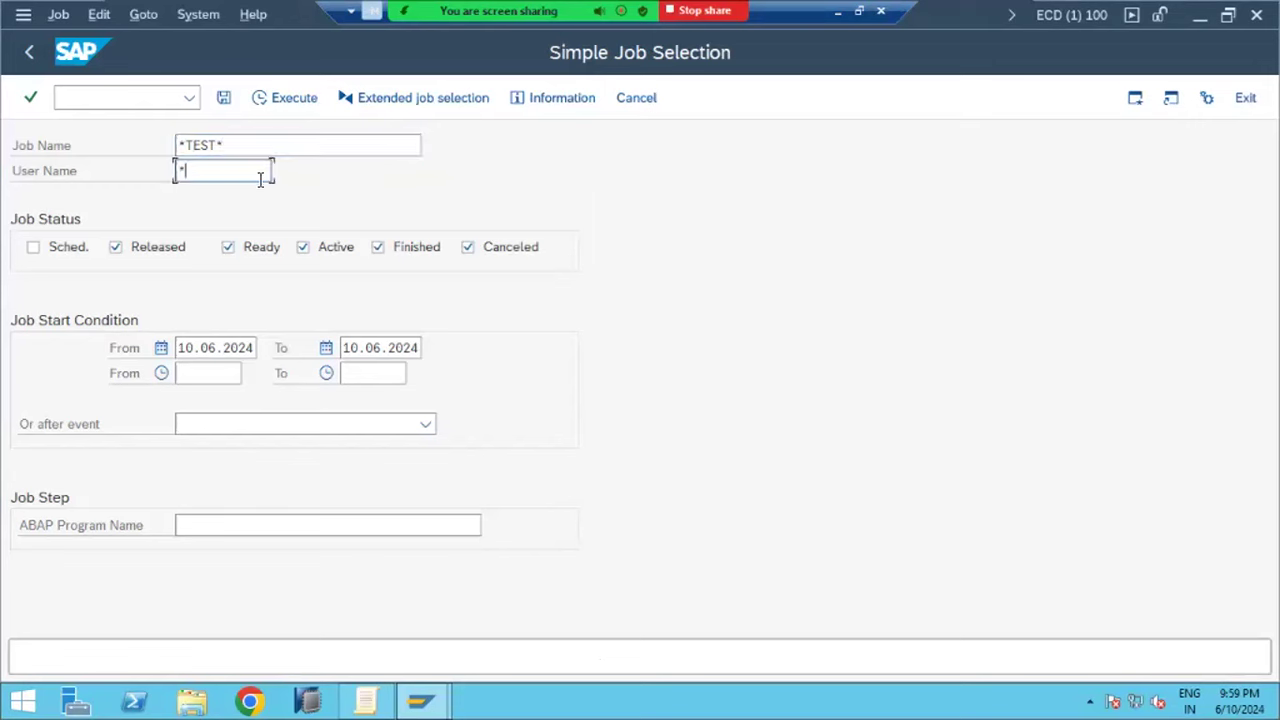
left_click(279, 97)
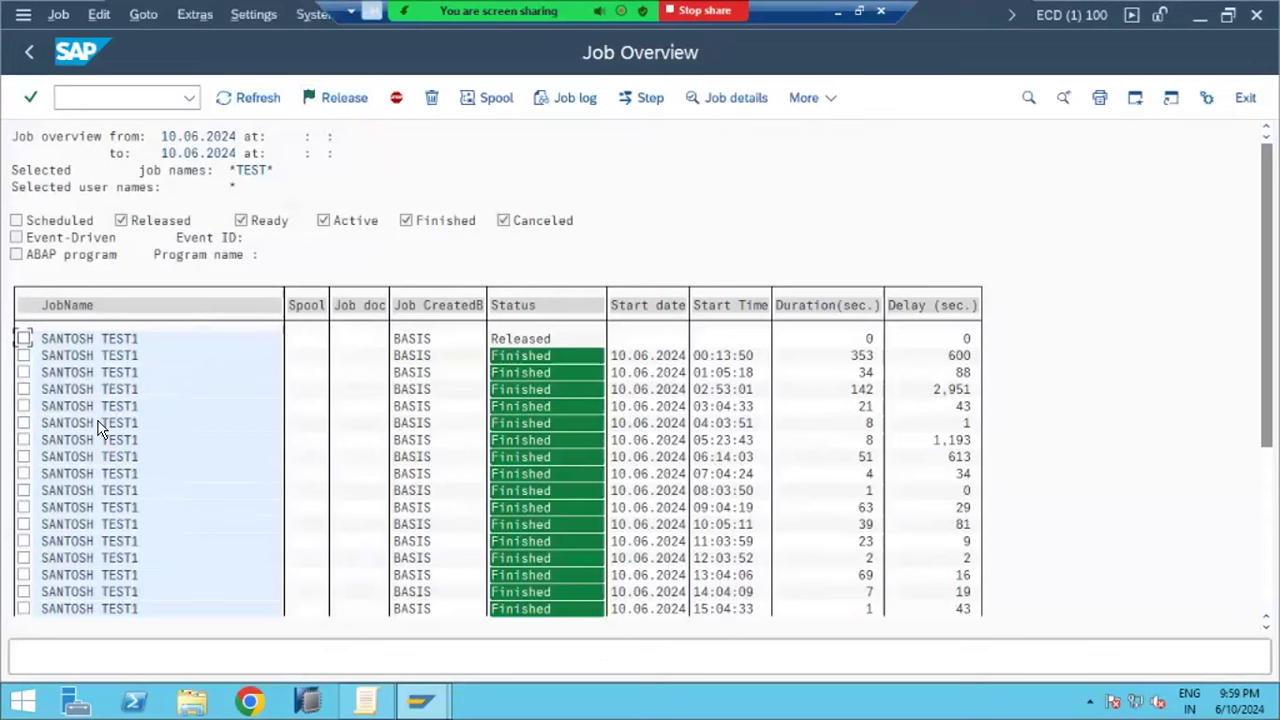
scroll(99, 425, "down", 2)
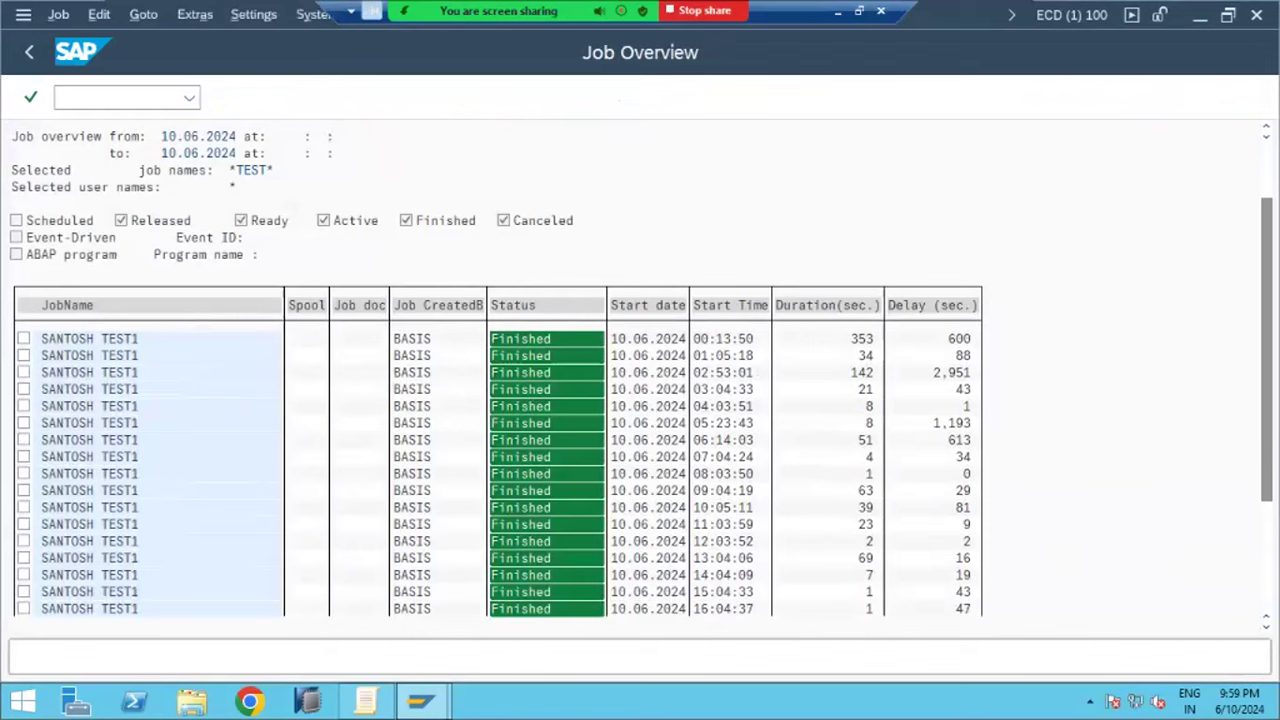
scroll(497, 473, "down", 2)
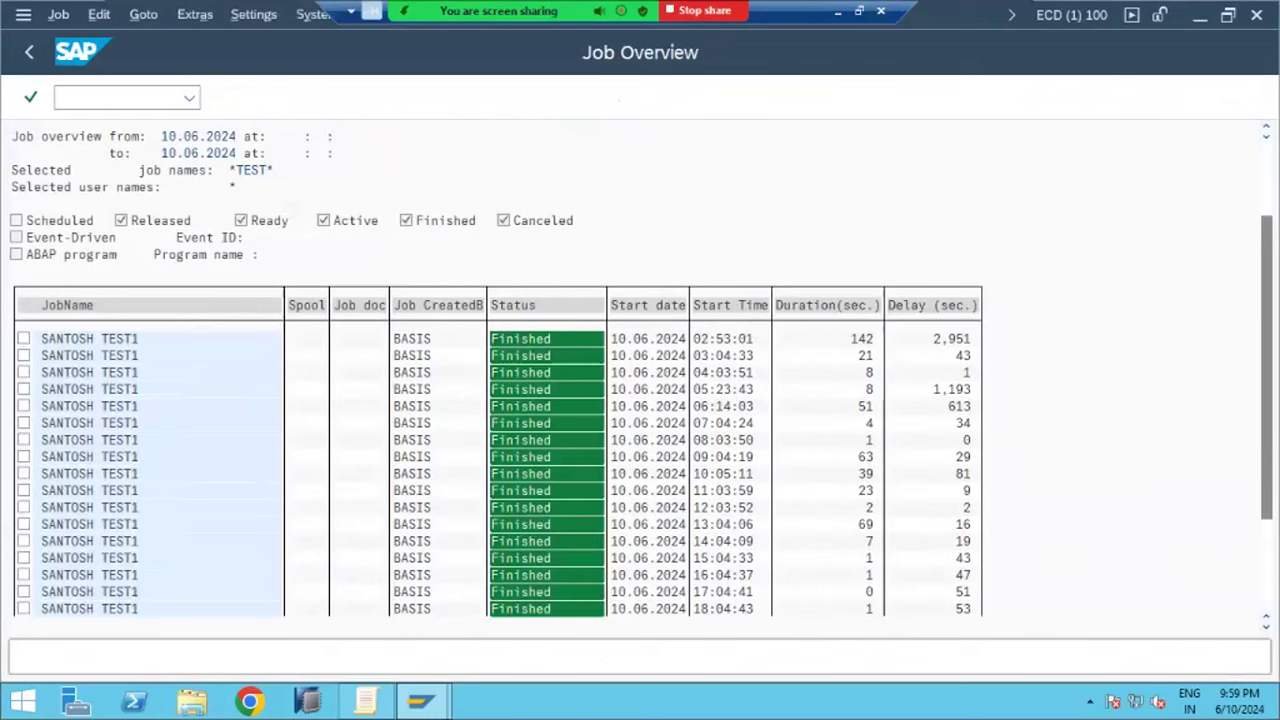
scroll(497, 473, "down", 1)
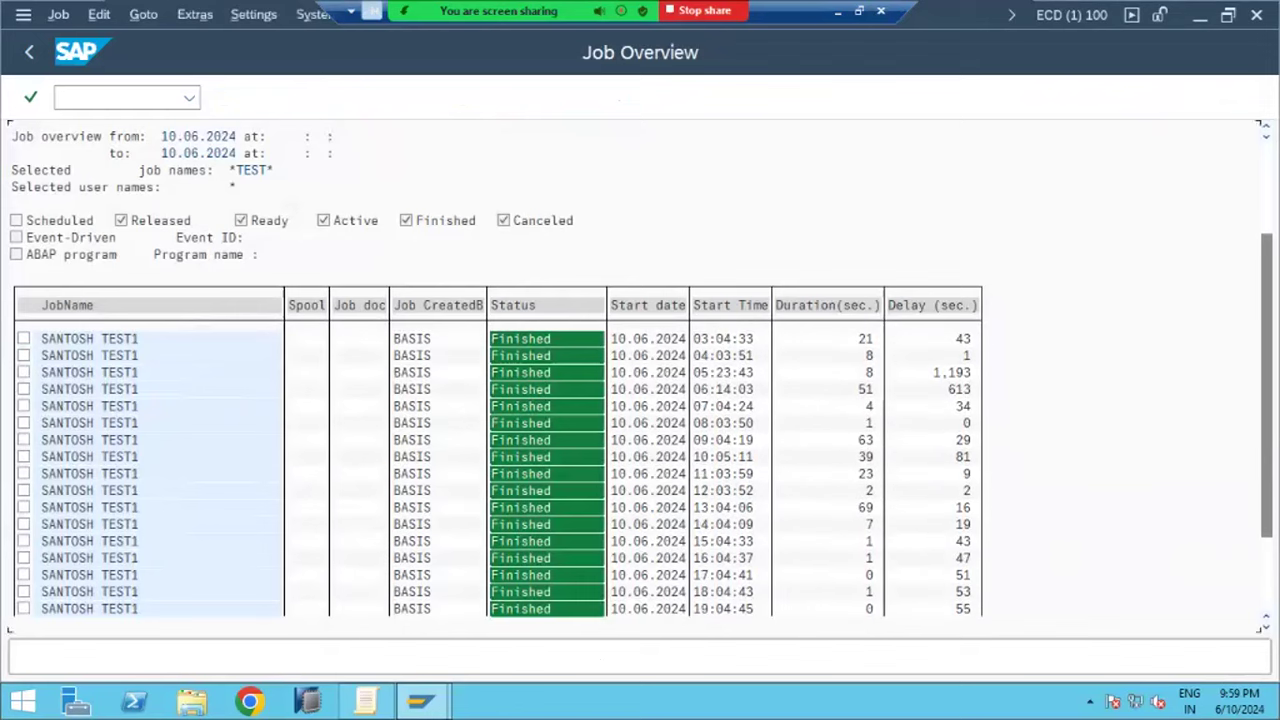
scroll(497, 473, "down", 1)
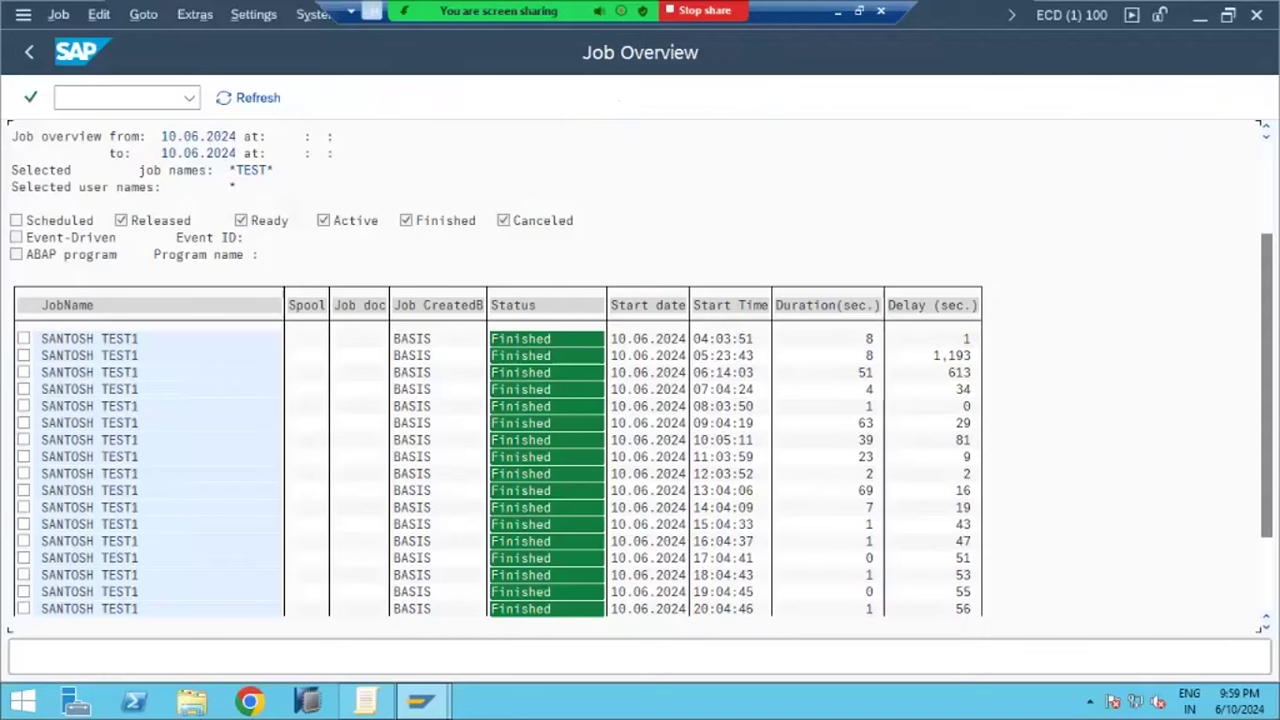
scroll(322, 390, "down", 6)
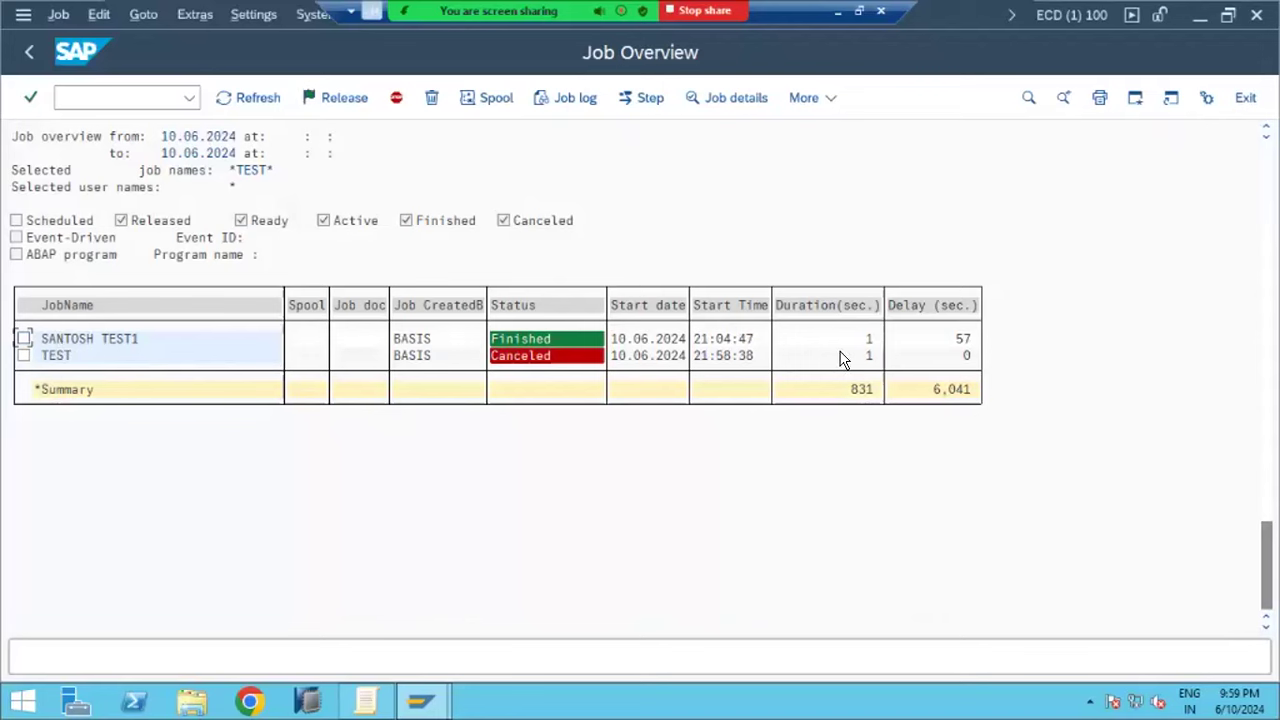
Review the TEST job log's BRCONNECT and scheduling-status entries, then return to the overview
left_click(22, 358)
left_click(575, 100)
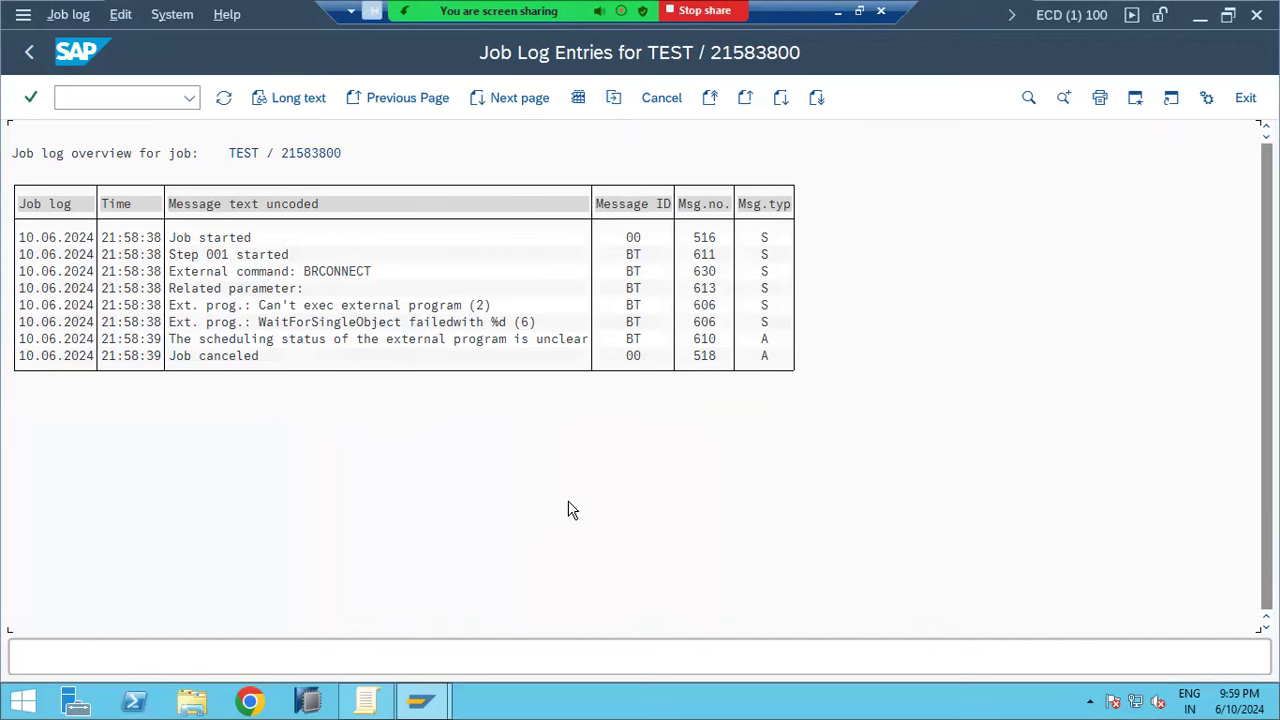
left_click(330, 275)
left_click(298, 339)
left_click(331, 279)
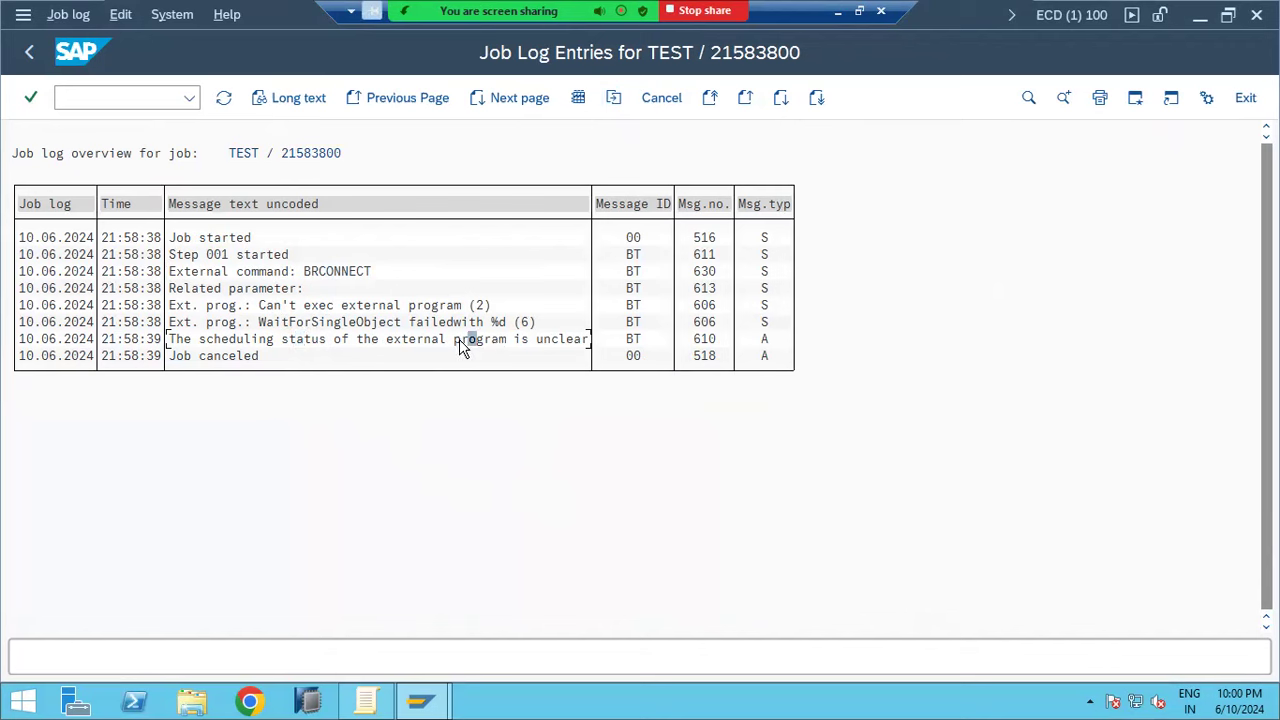
left_click(532, 339)
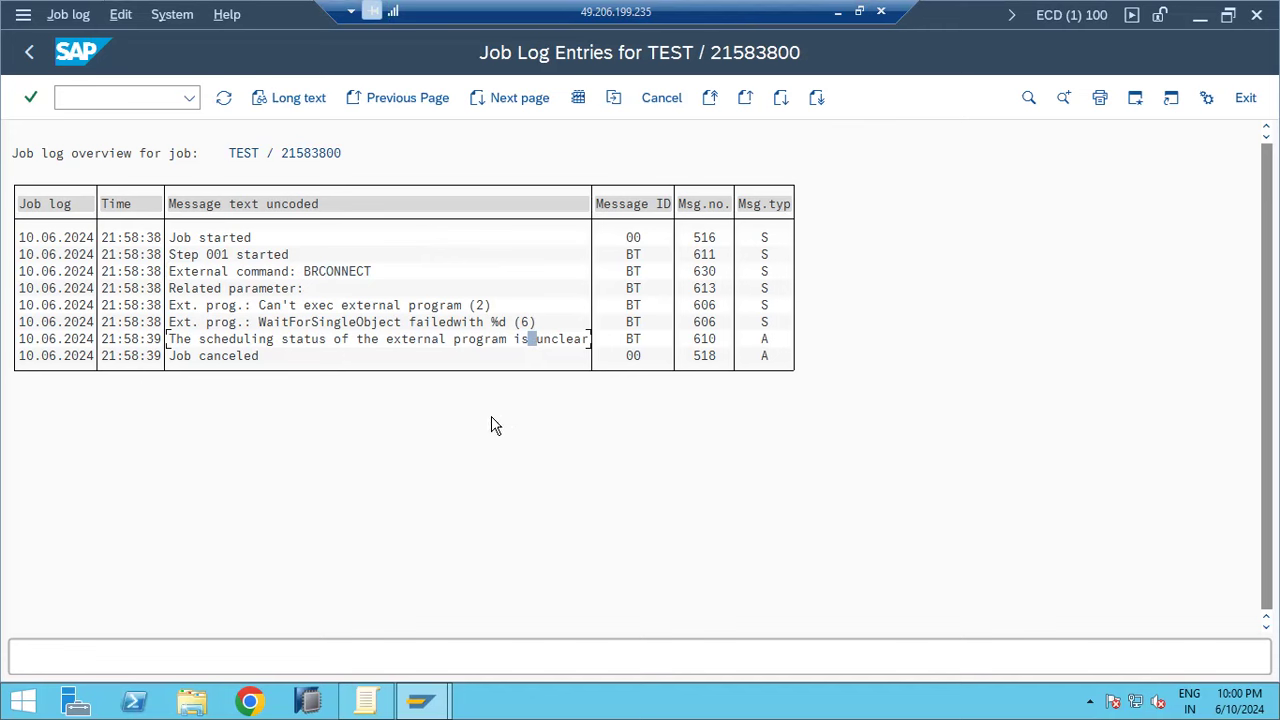
left_click(31, 56)
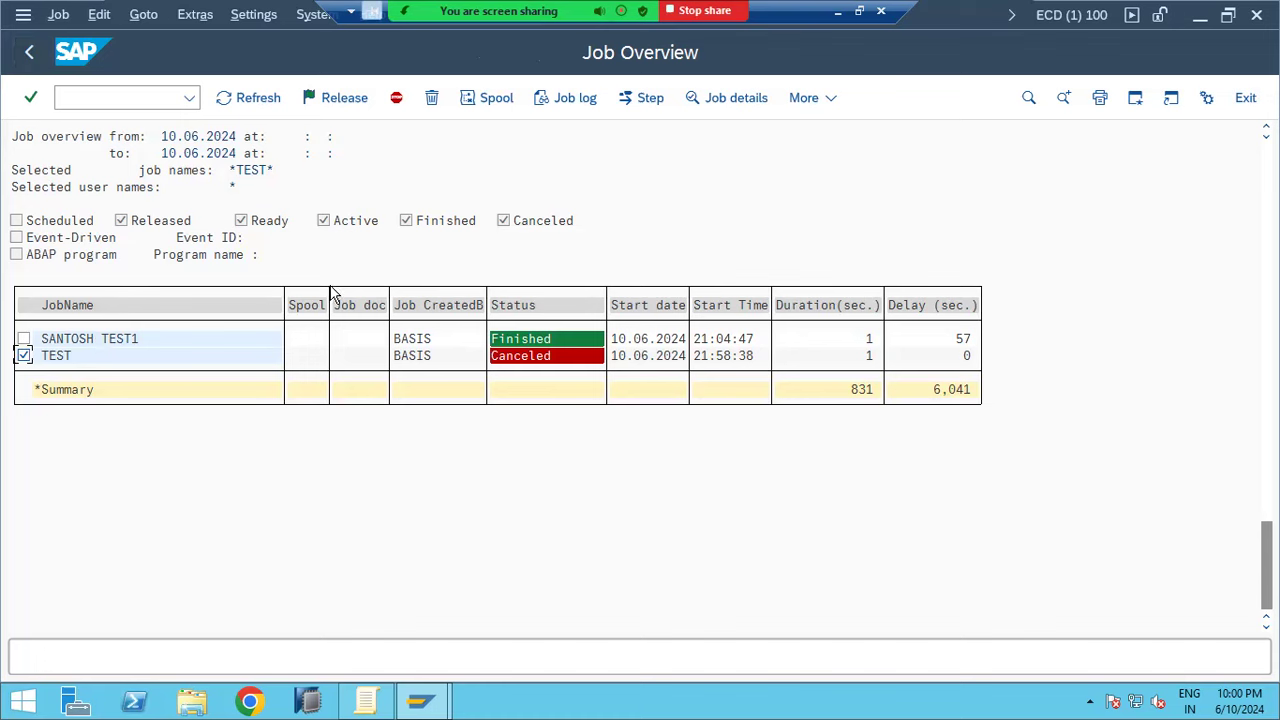
Return to Simple Job Selection and minimize the SAP window to reveal the Paint notes
left_click(573, 99)
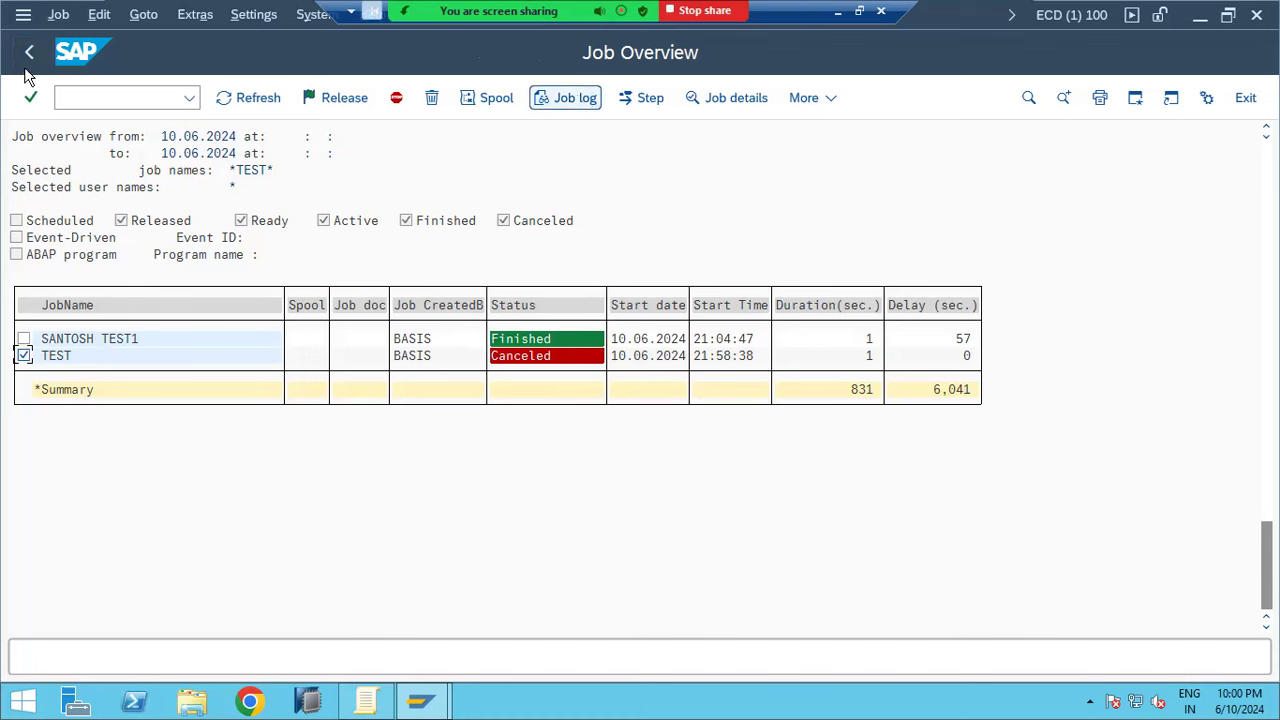
left_click(27, 70)
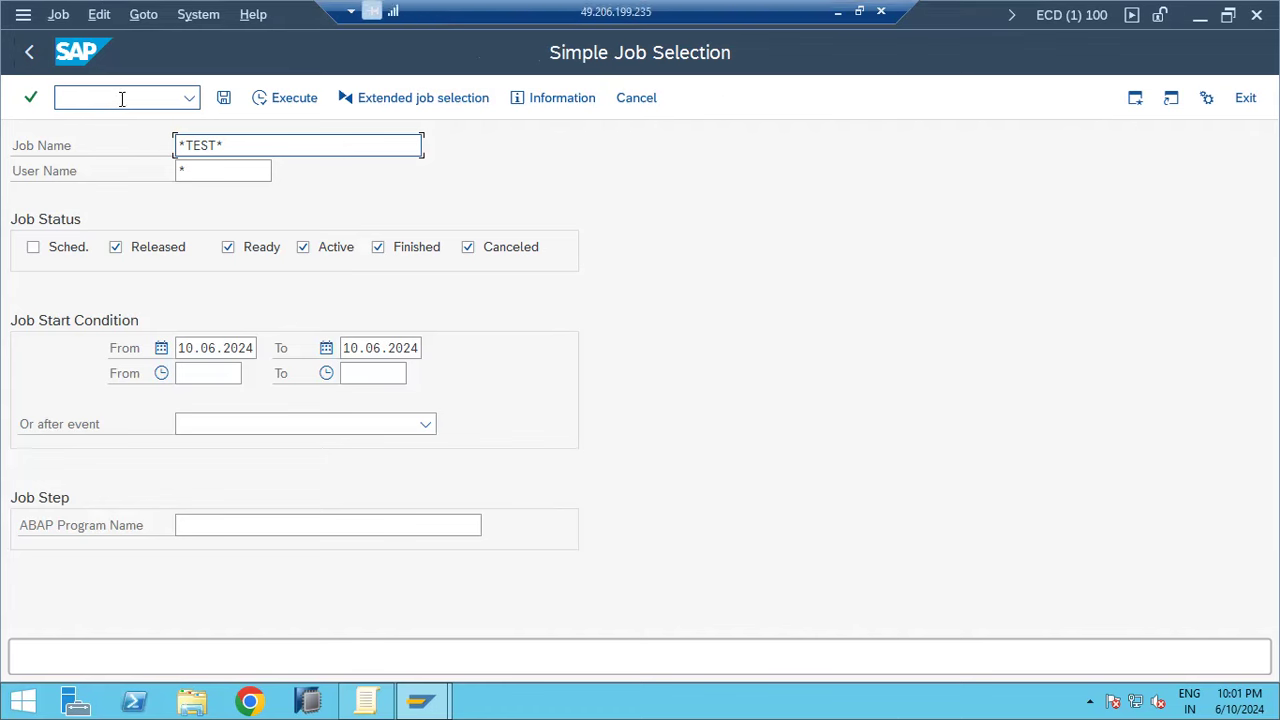
left_click(841, 12)
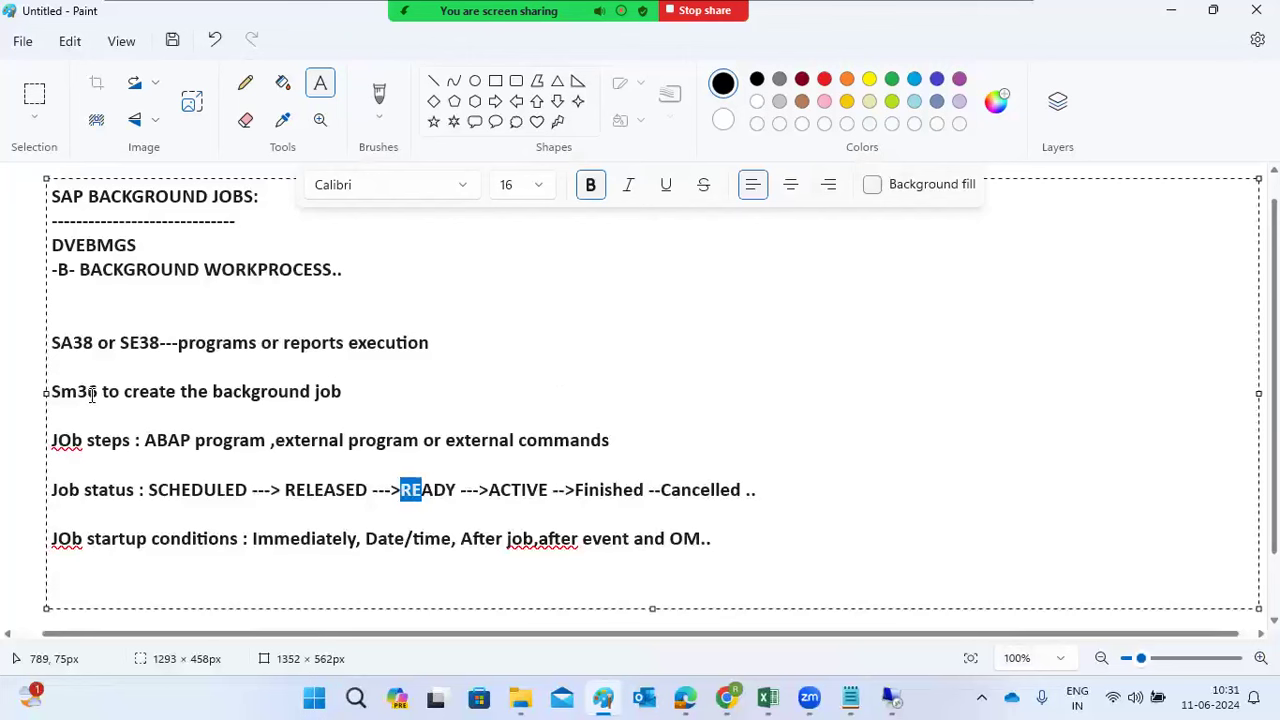
Add the line 'Sm37 -cancellation ,stop,delete,etc..' below the Sm36 note
left_click_drag(88, 393, 150, 393)
left_click(350, 391)
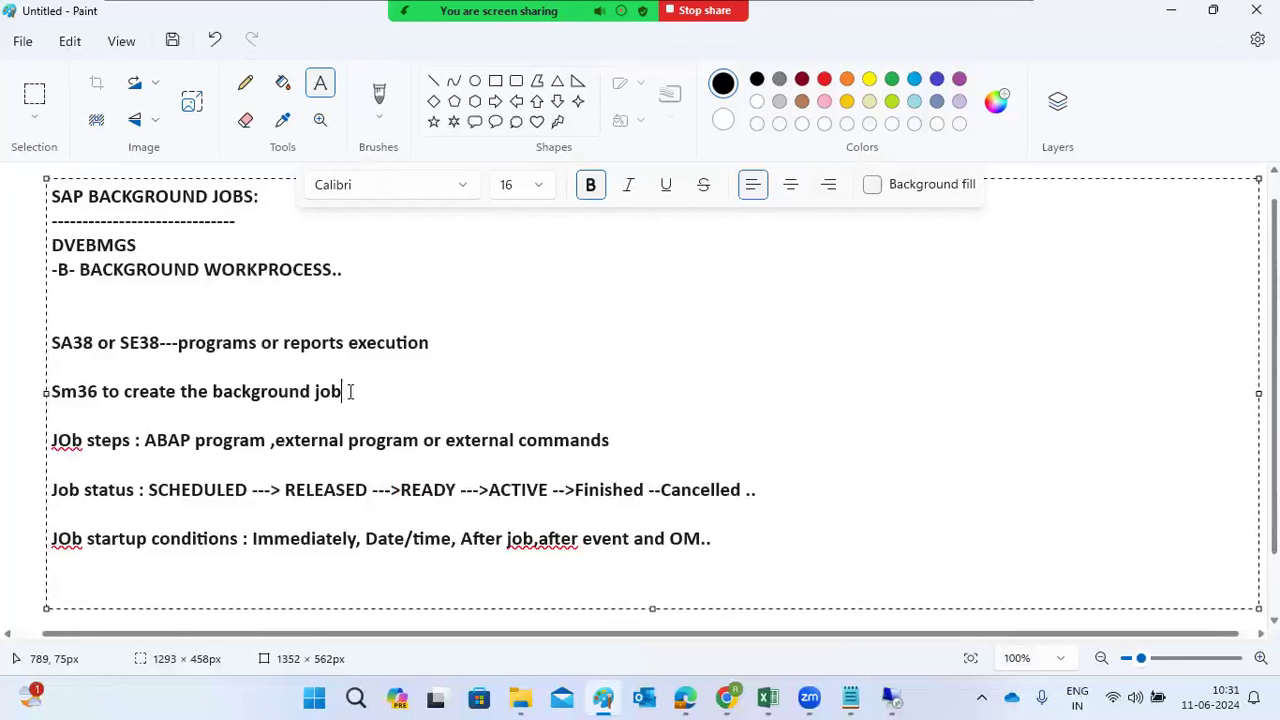
key("Return")
type("Sm37 -")
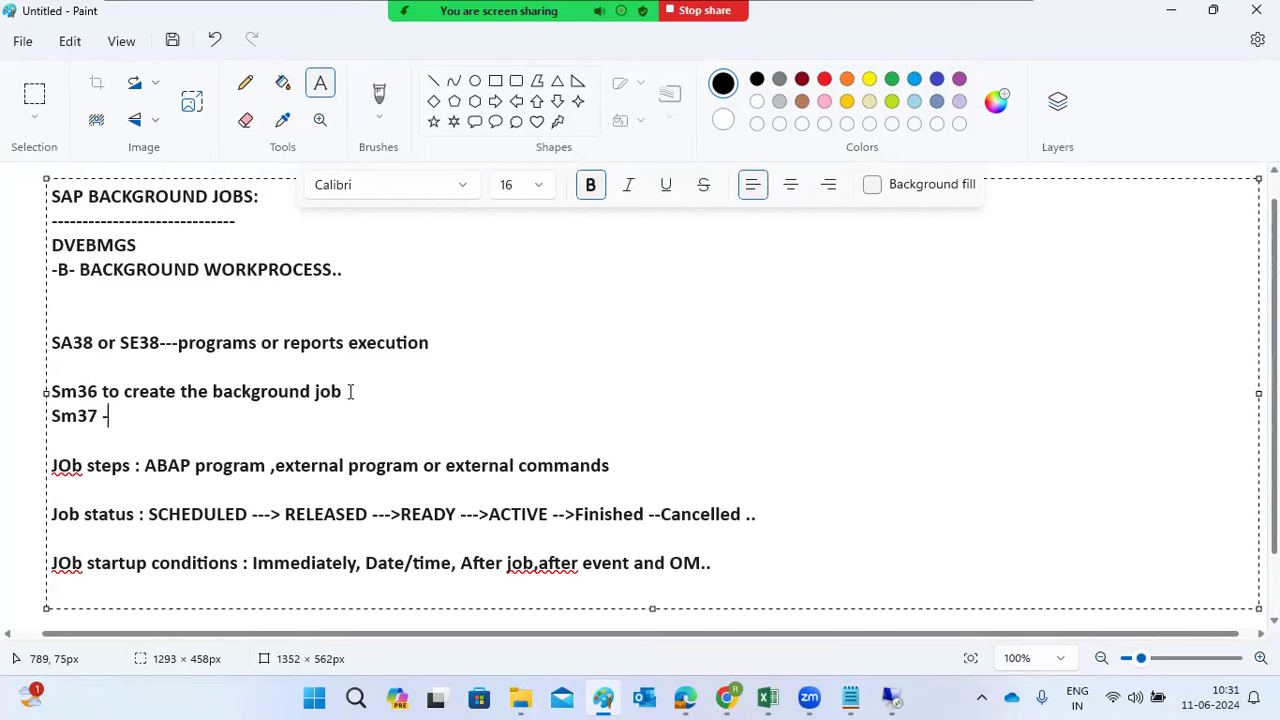
type("cancellation ,st")
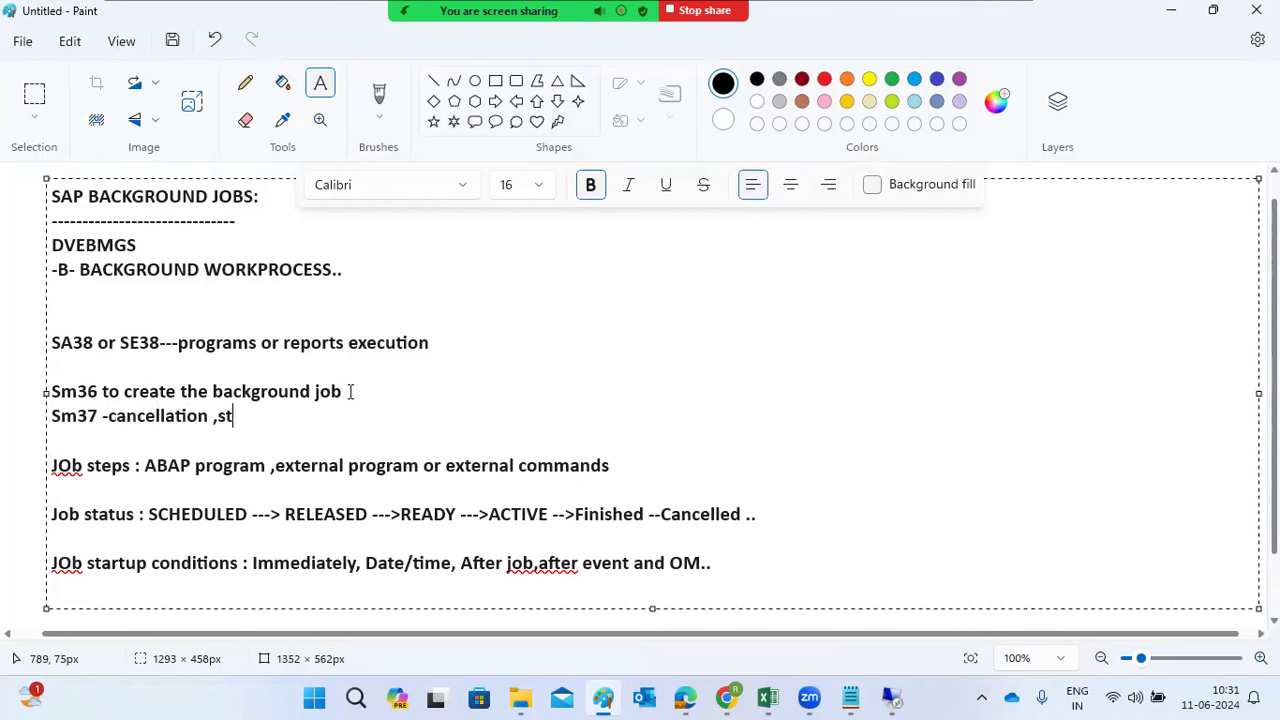
type("op,")
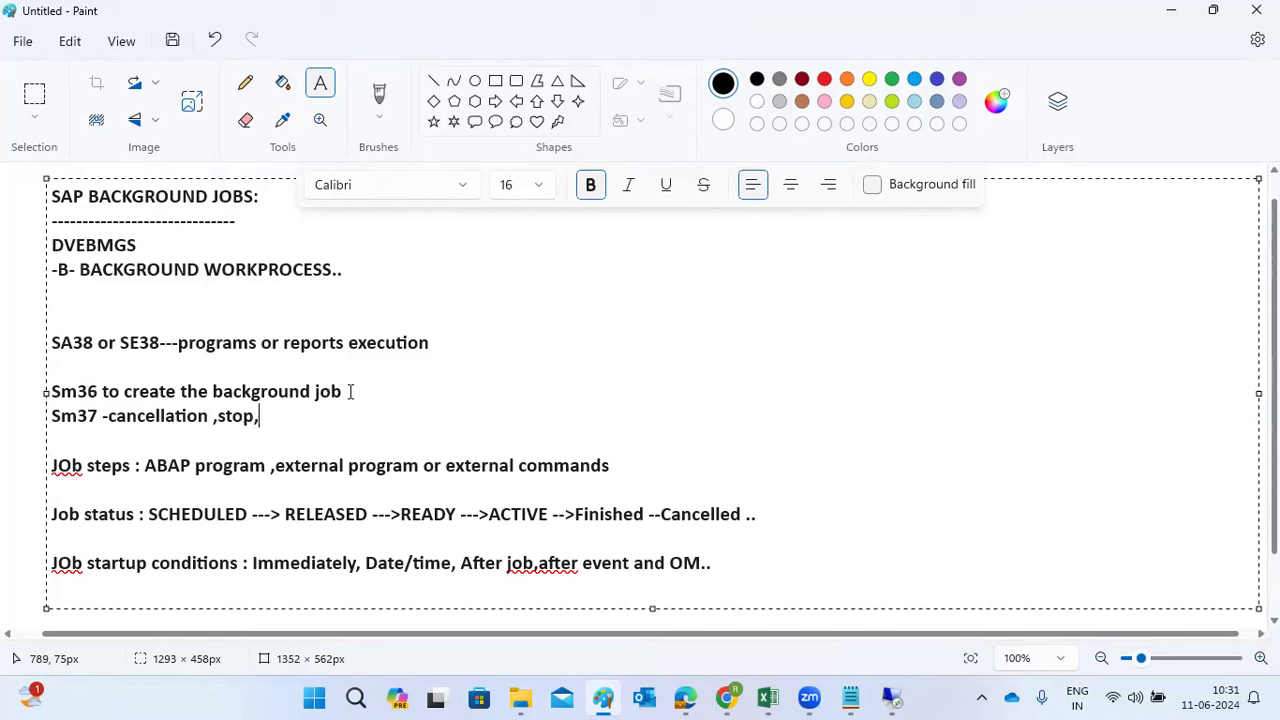
type("delete")
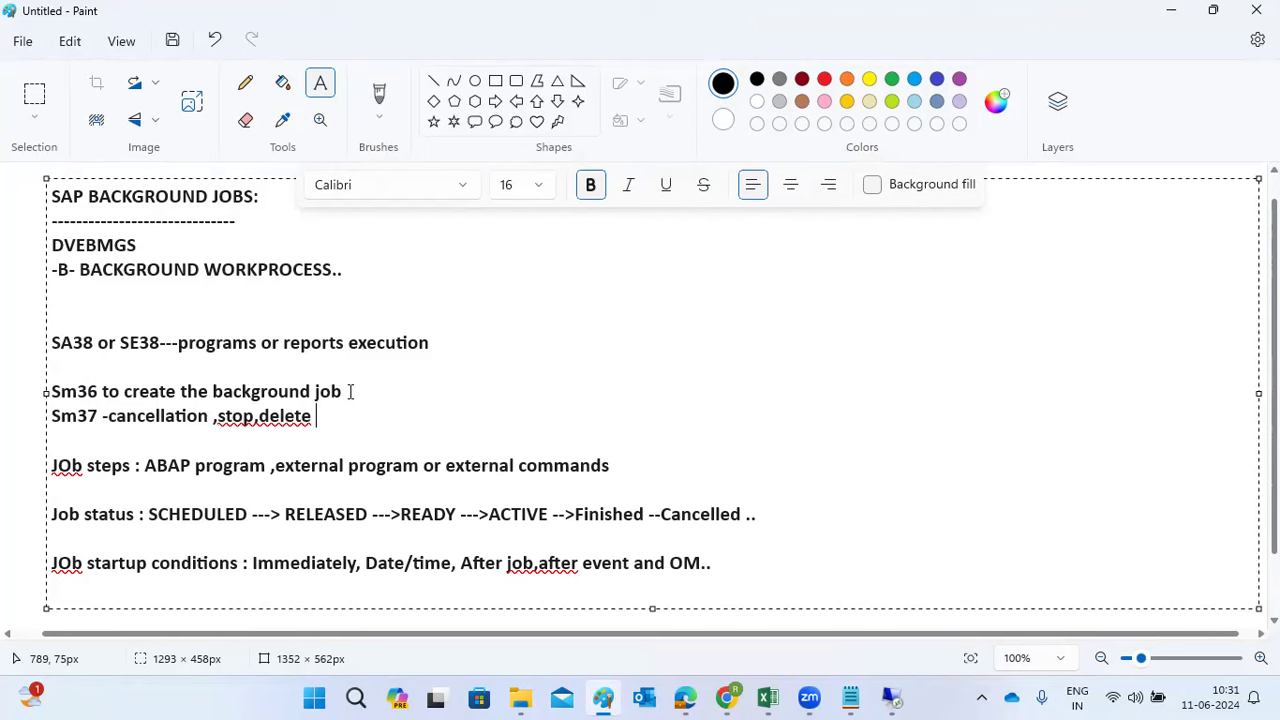
key("BackSpace")
type(",etc..")
Restore SAP, list the matching jobs, and briefly open the released hourly test job
mouse_move(893, 697)
left_click(877, 622)
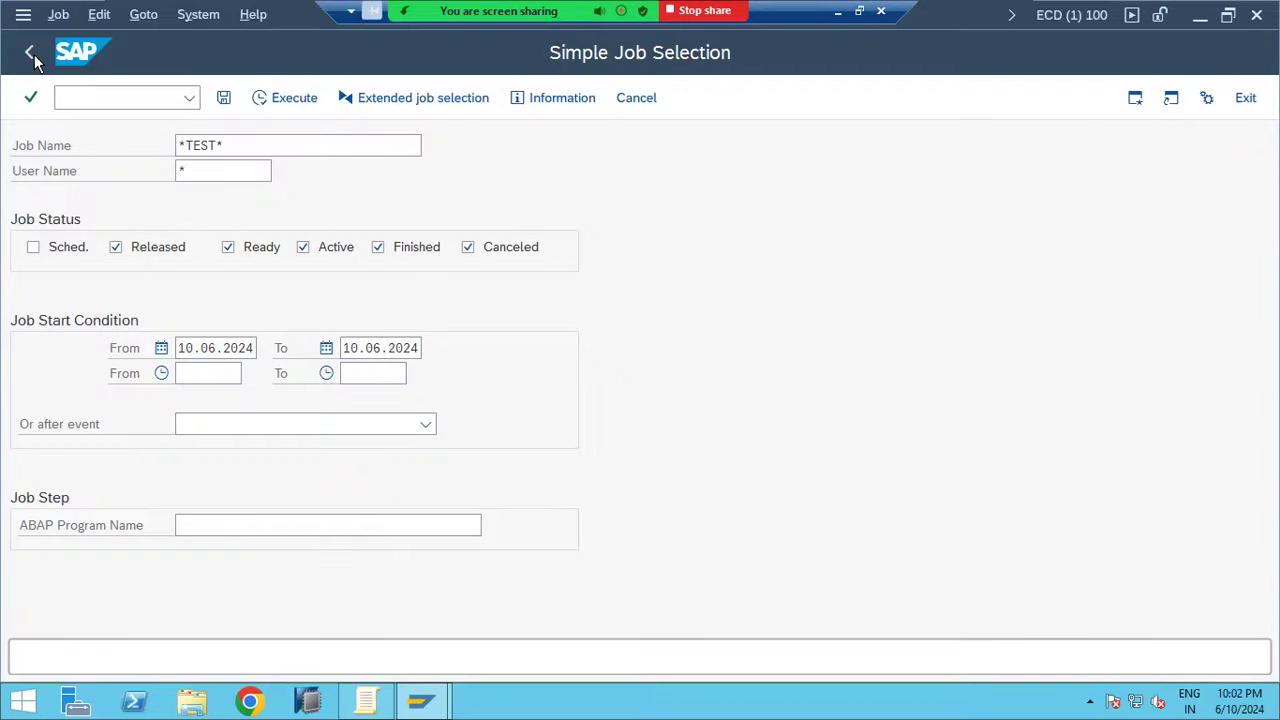
left_click(280, 97)
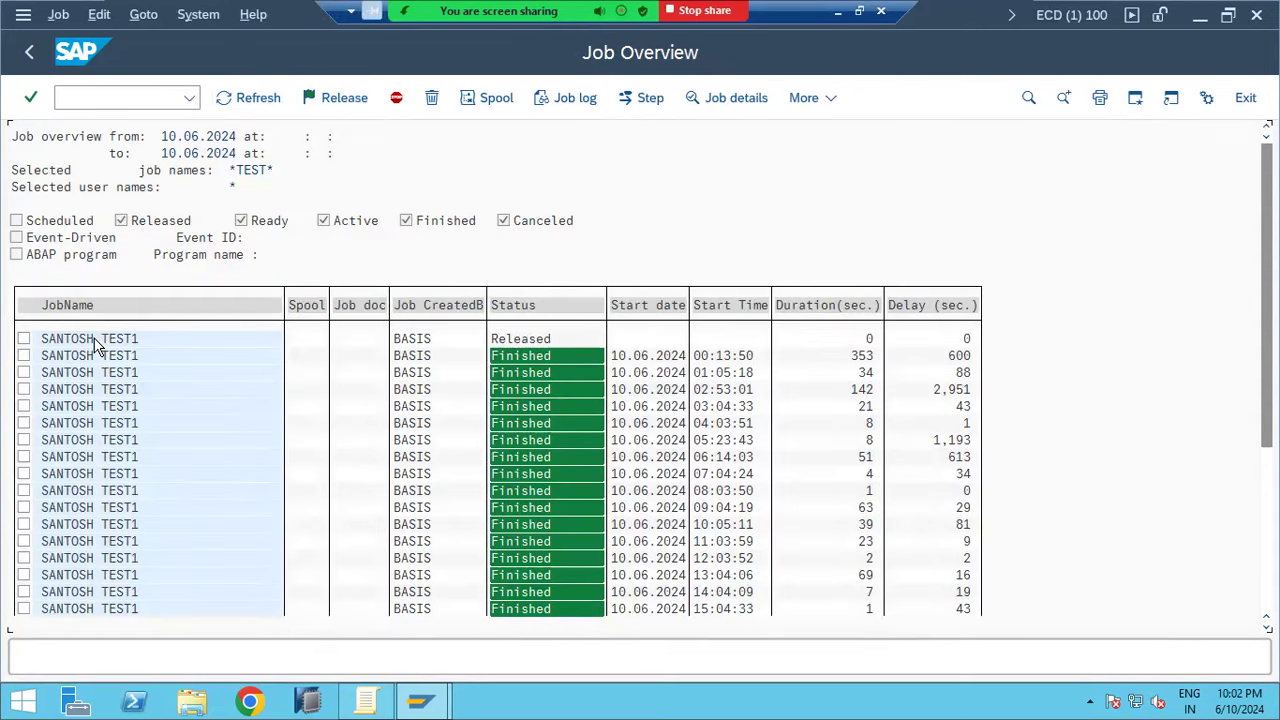
double_click(95, 343)
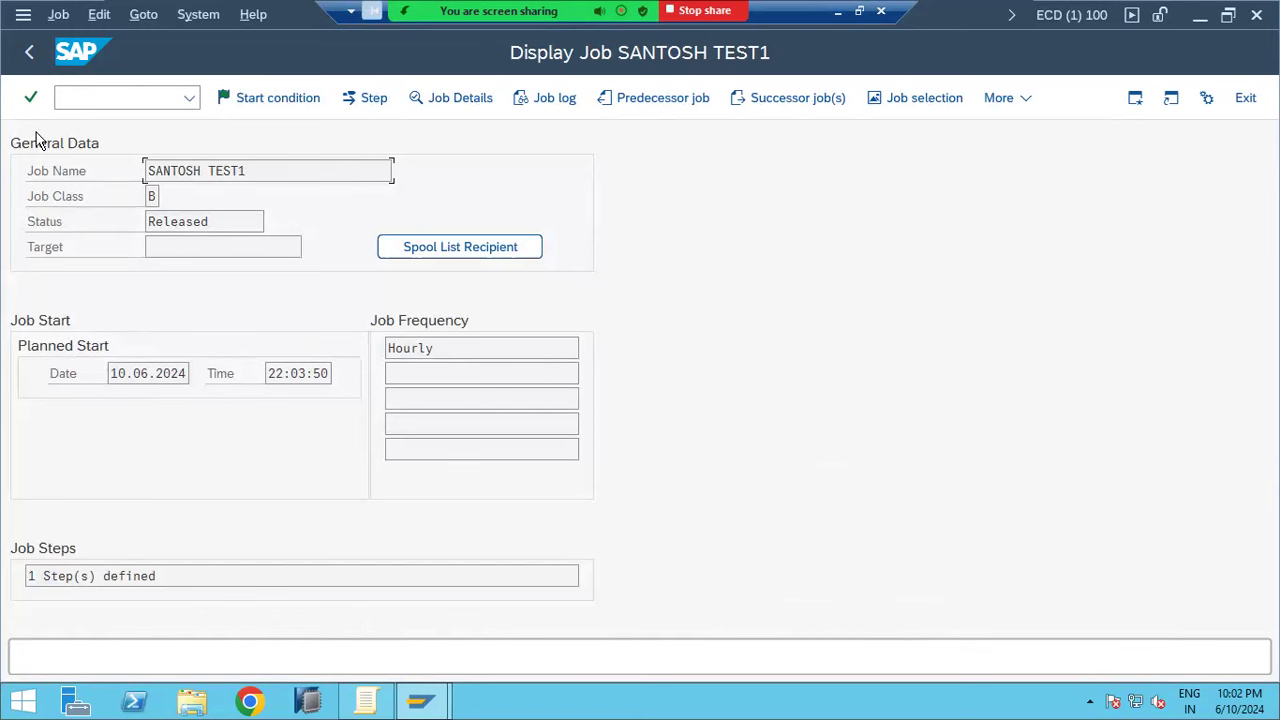
left_click(30, 58)
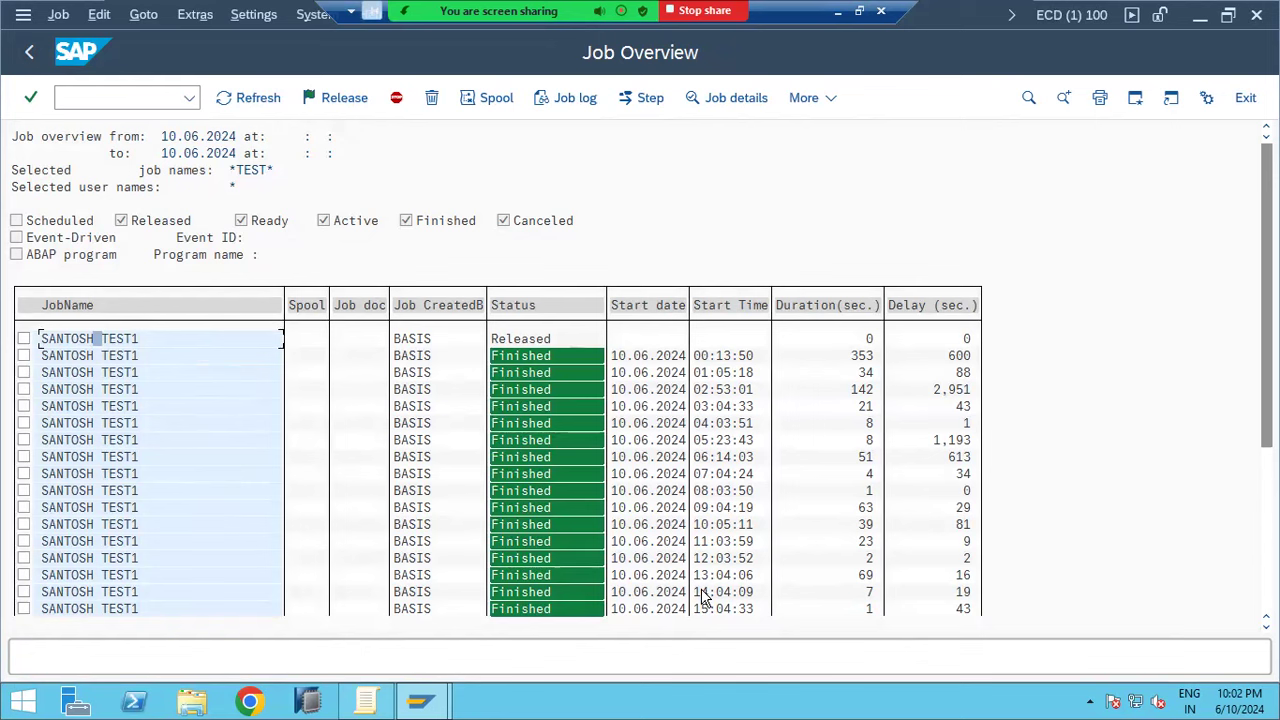
Open the finished 12:03:52 run of the hourly test job and confirm it ran on work process 9
scroll(703, 597, "down", 2)
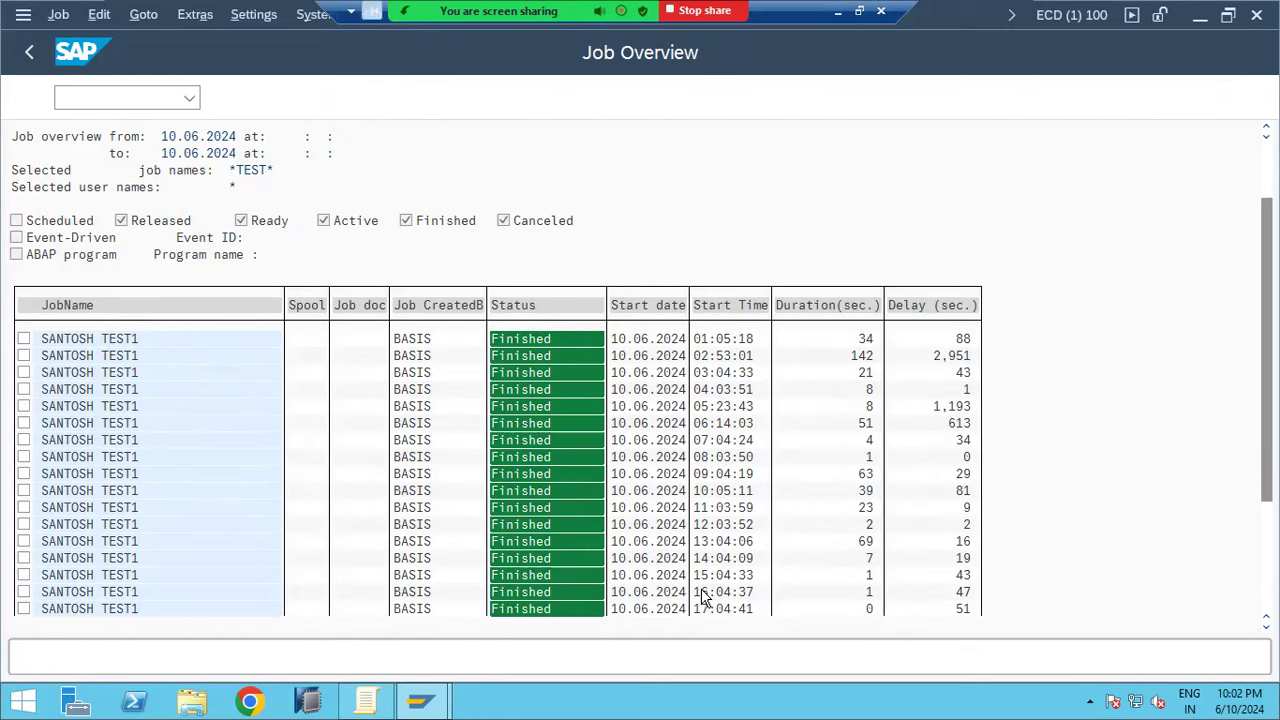
scroll(703, 597, "down", 2)
scroll(703, 597, "down", 4)
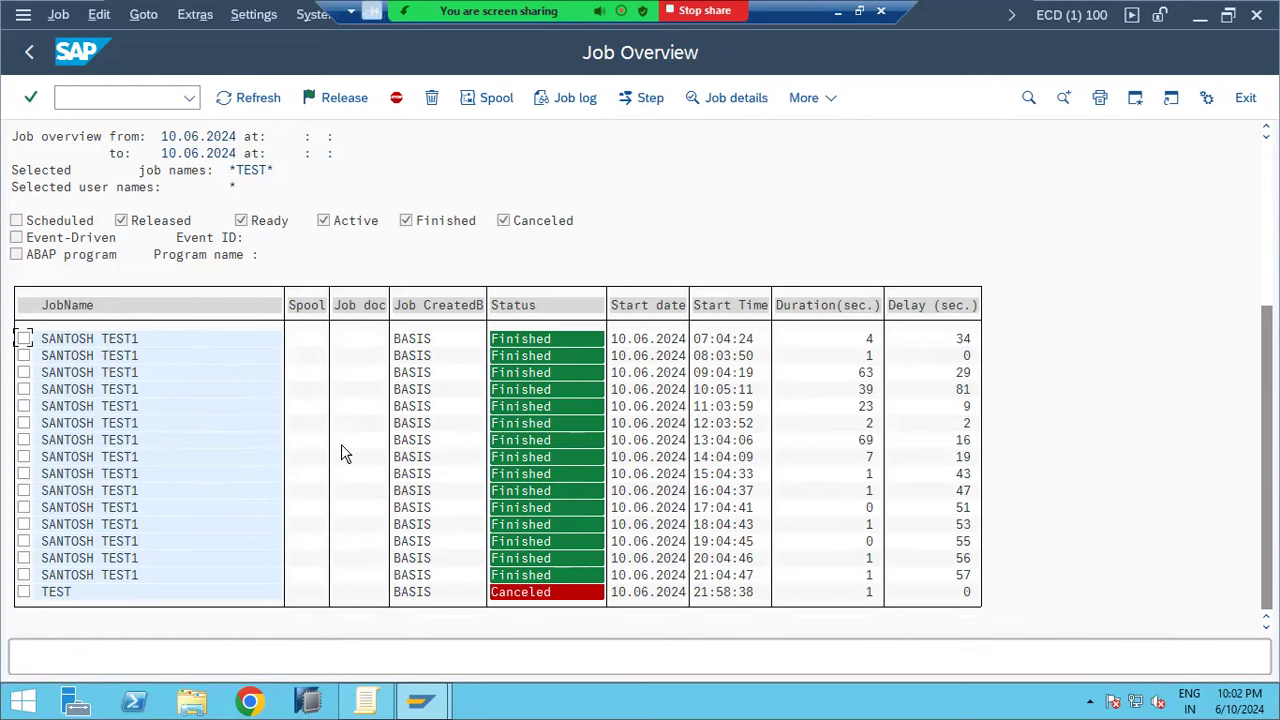
scroll(127, 421, "down", 1)
double_click(126, 407)
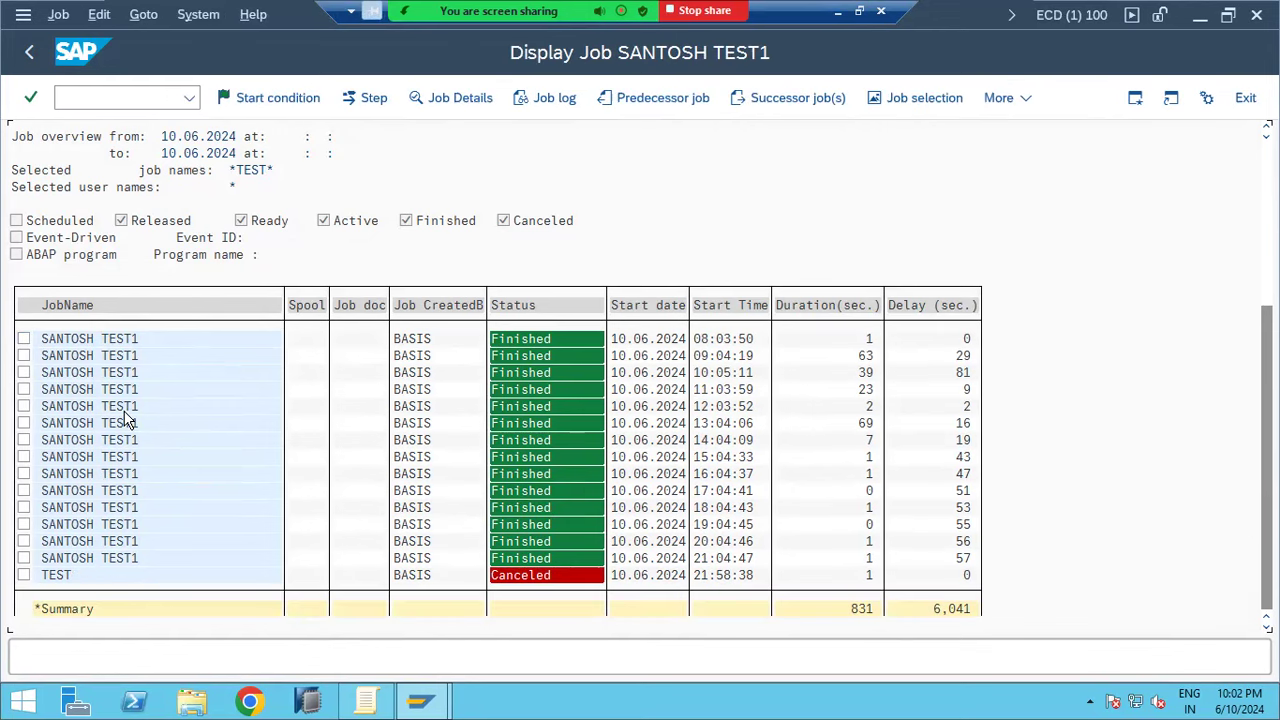
left_click(451, 111)
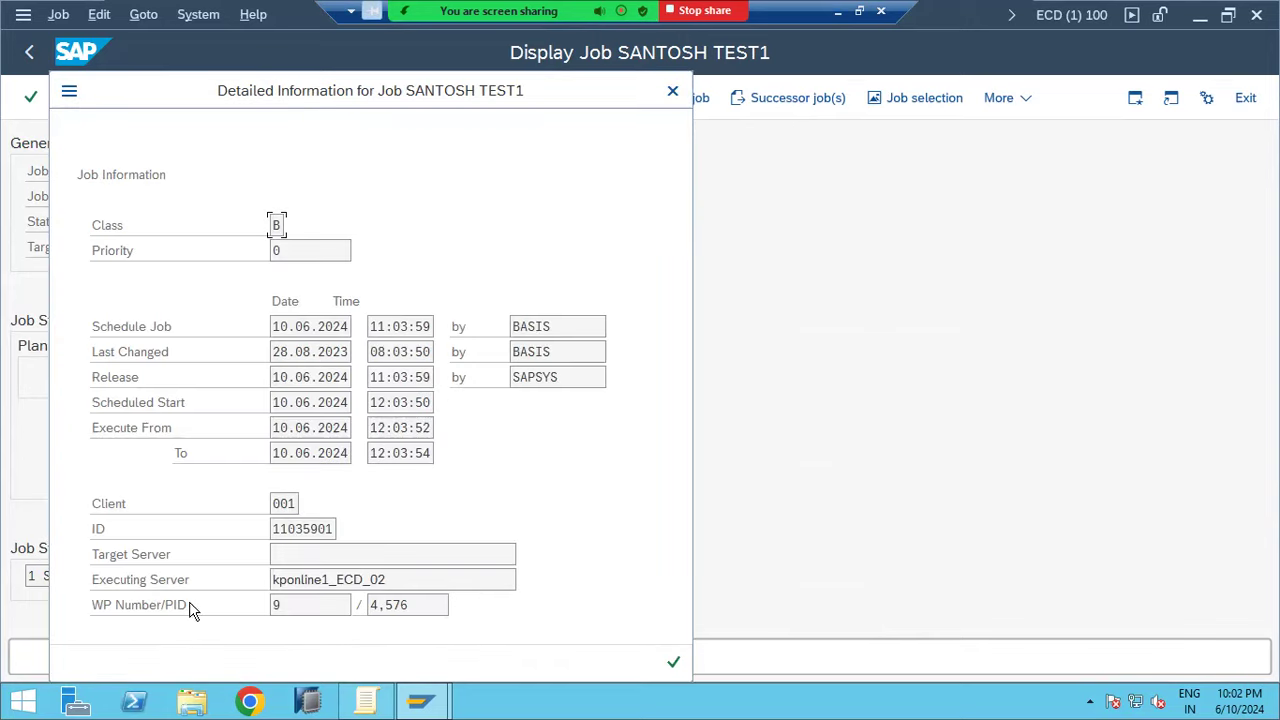
left_click_drag(292, 604, 262, 606)
left_click(181, 613)
left_click(673, 665)
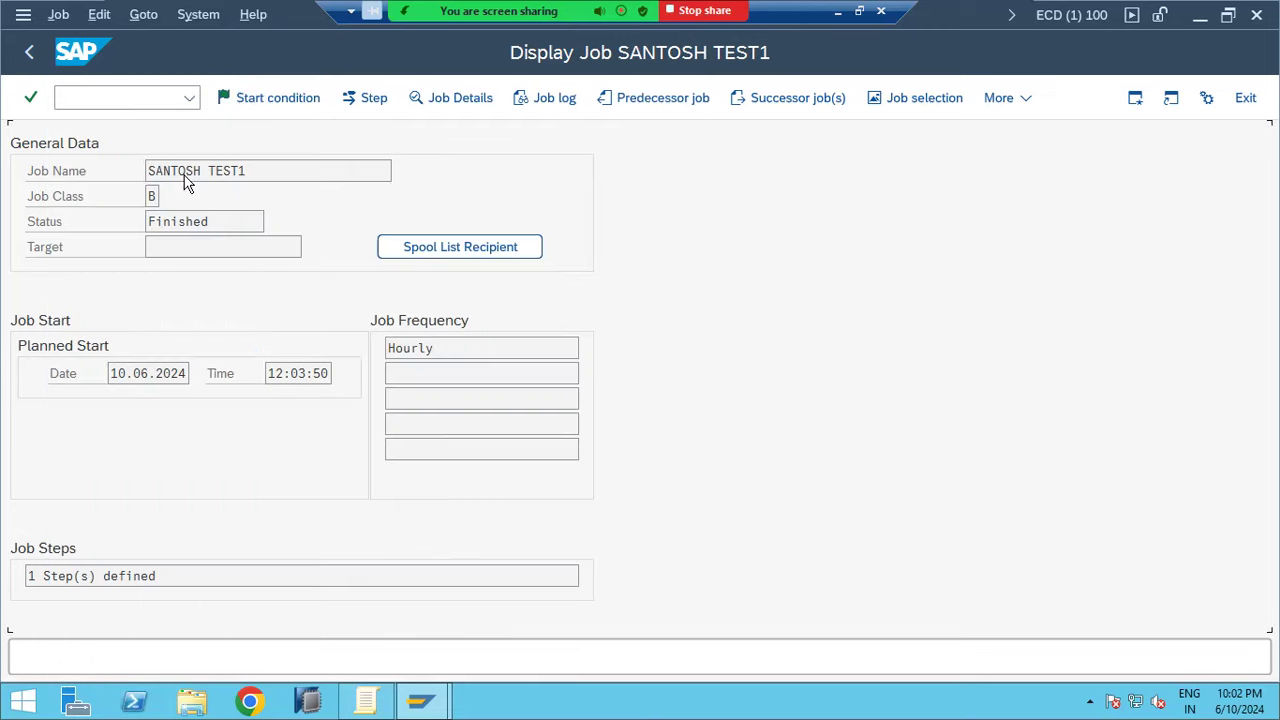
left_click(115, 97)
Open /nsm50 for instance kponline1_ECD_02, mark background work process 9, and dismiss the security warning
type("/nsm50")
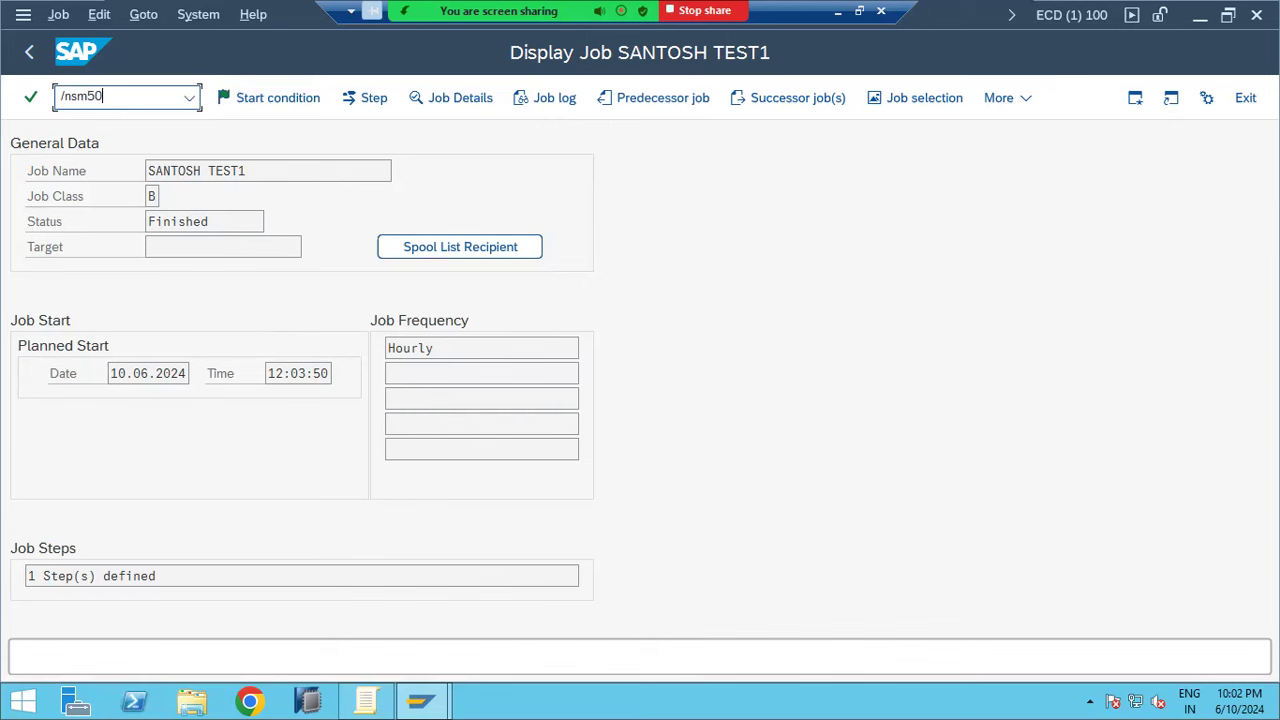
key("Return")
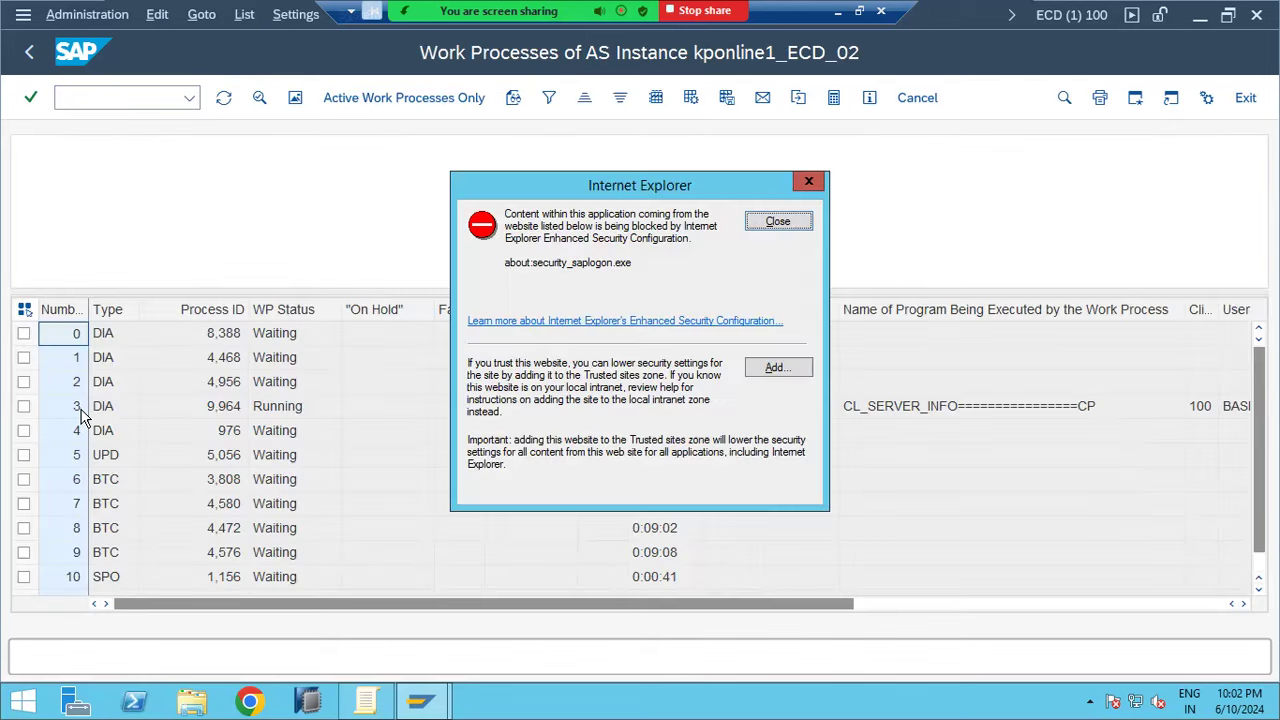
left_click(24, 553)
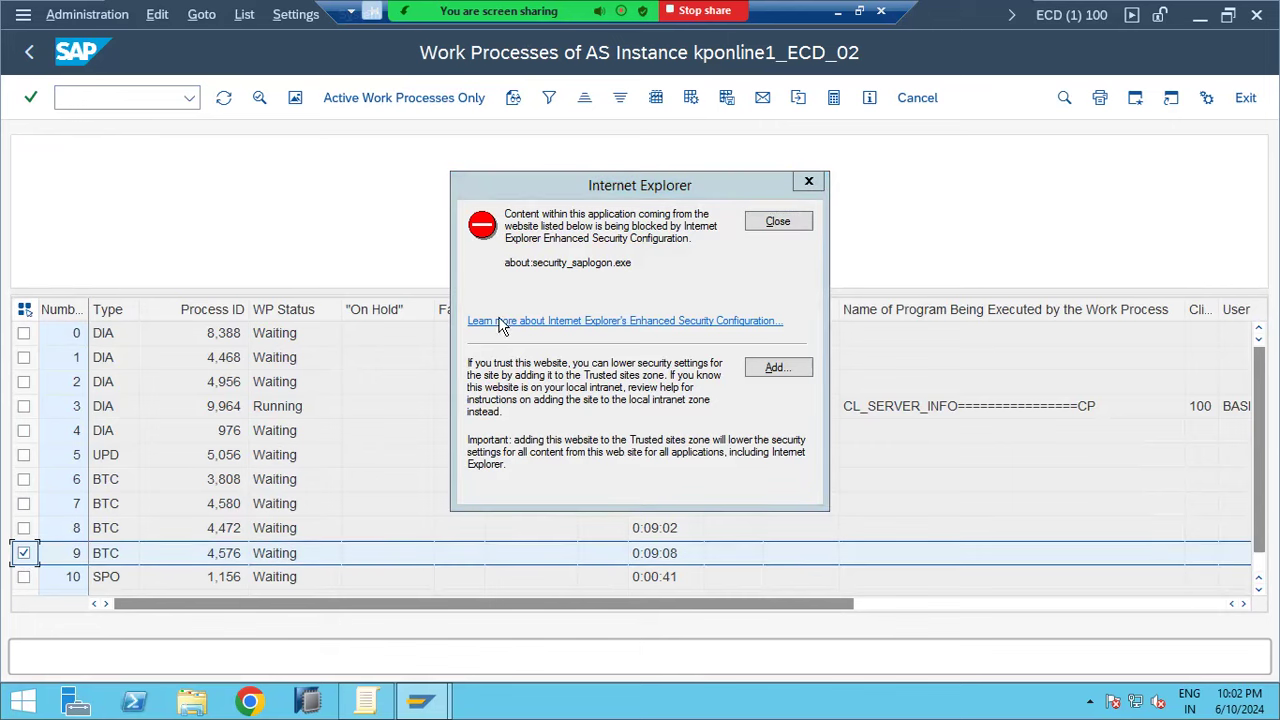
left_click(777, 222)
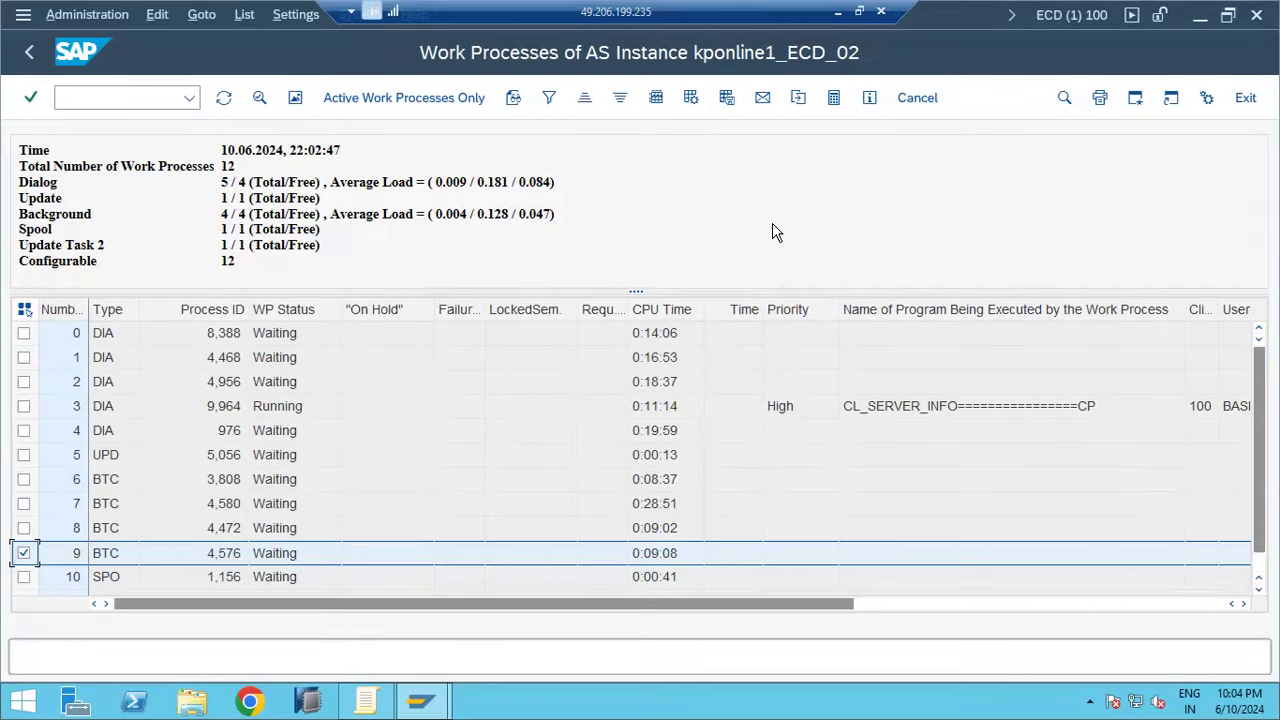
left_click(151, 94)
type("/nsm37")
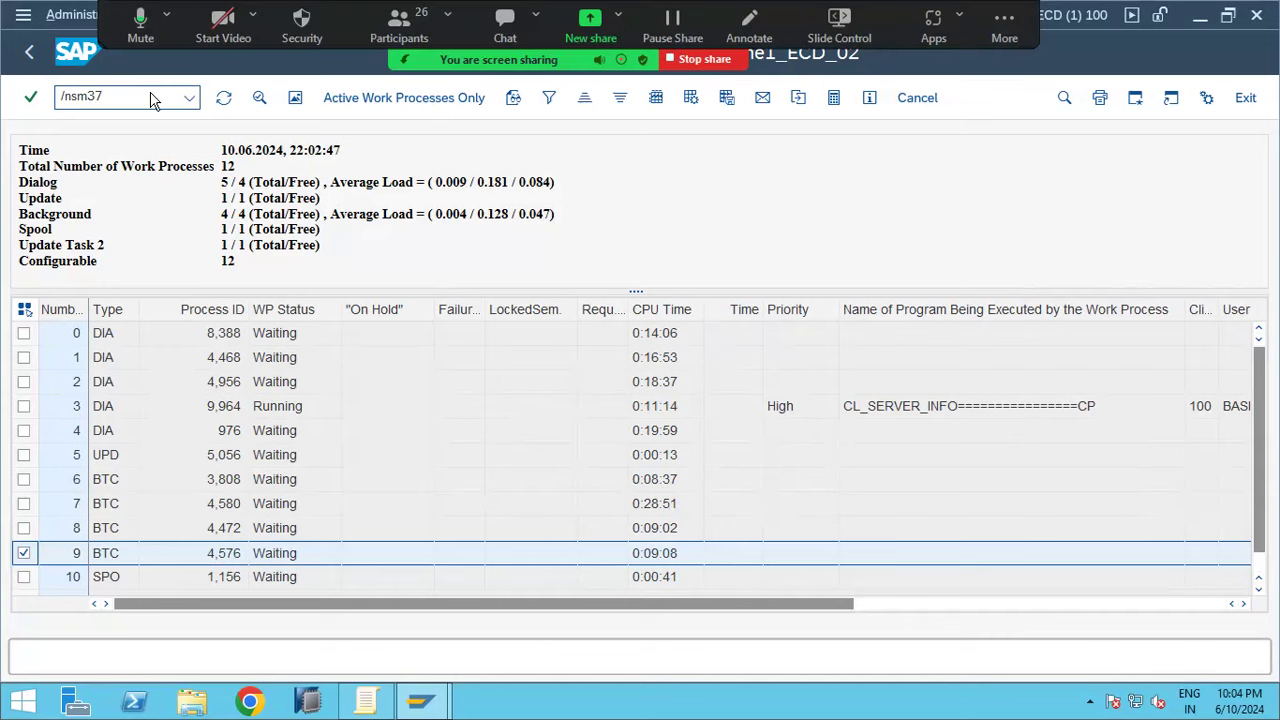
key("Return")
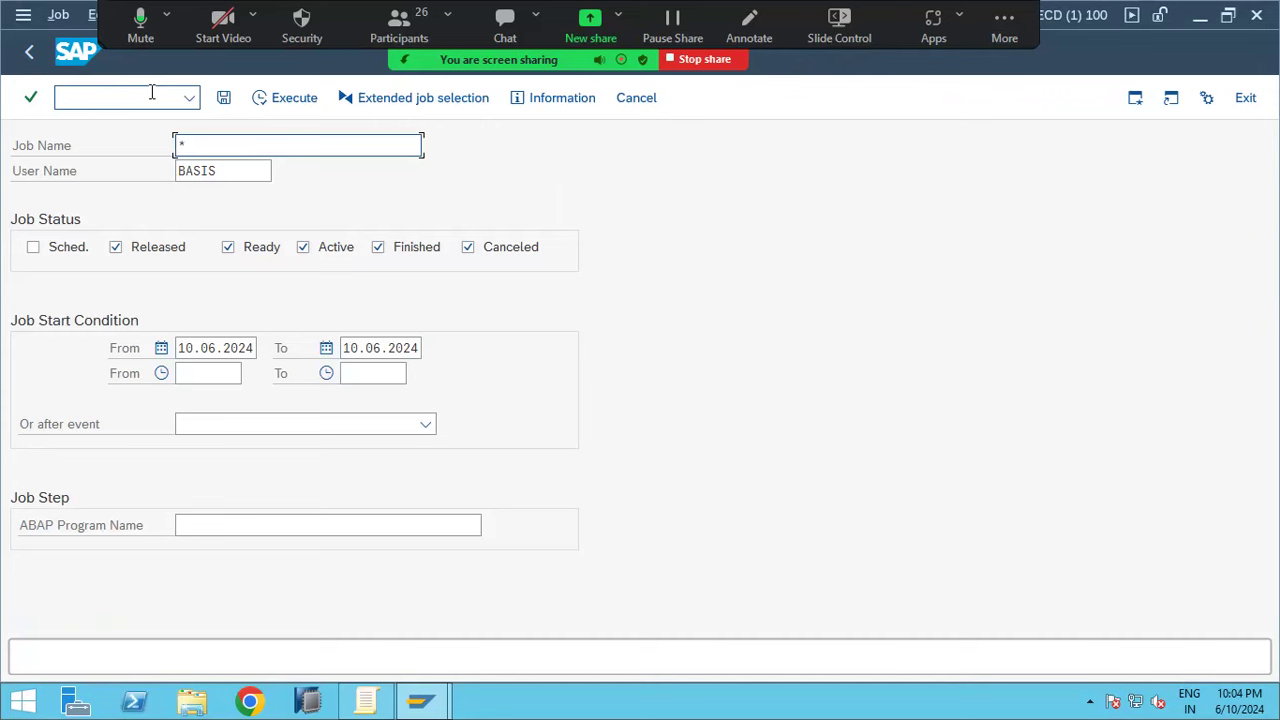
double_click(200, 171)
type("*")
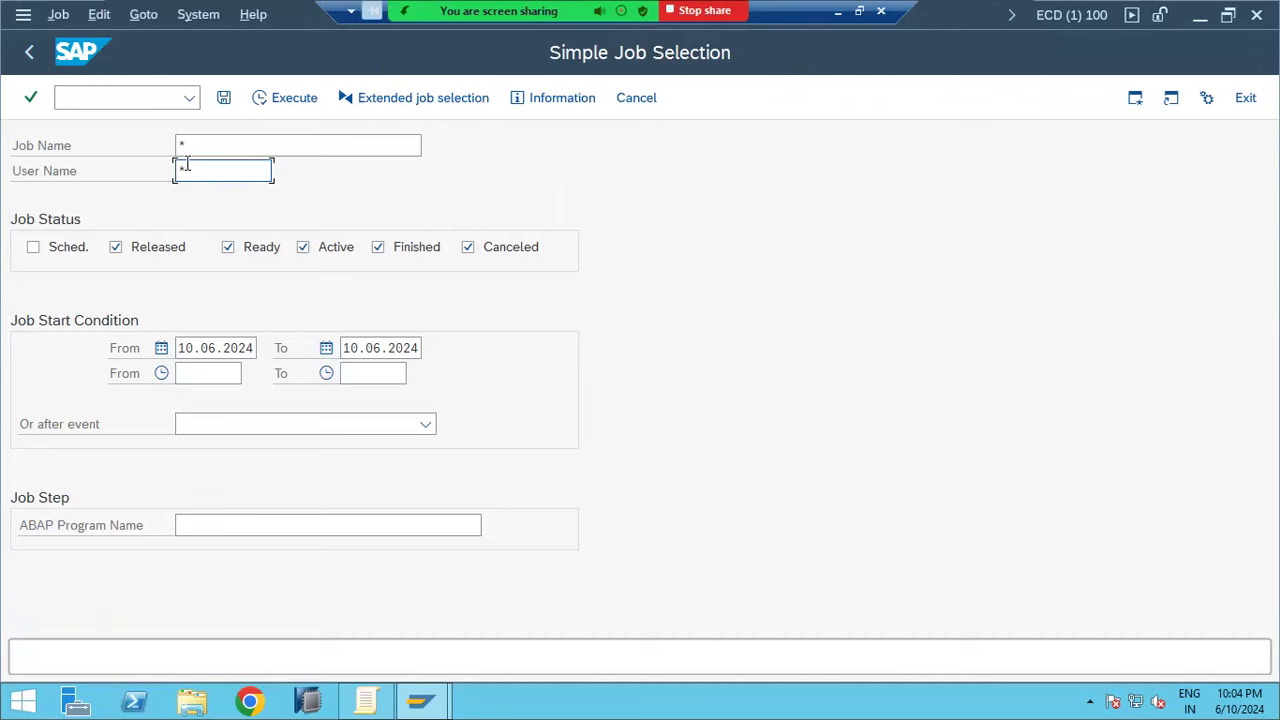
left_click(165, 252)
left_click(257, 251)
left_click(303, 250)
left_click(376, 248)
left_click(280, 107)
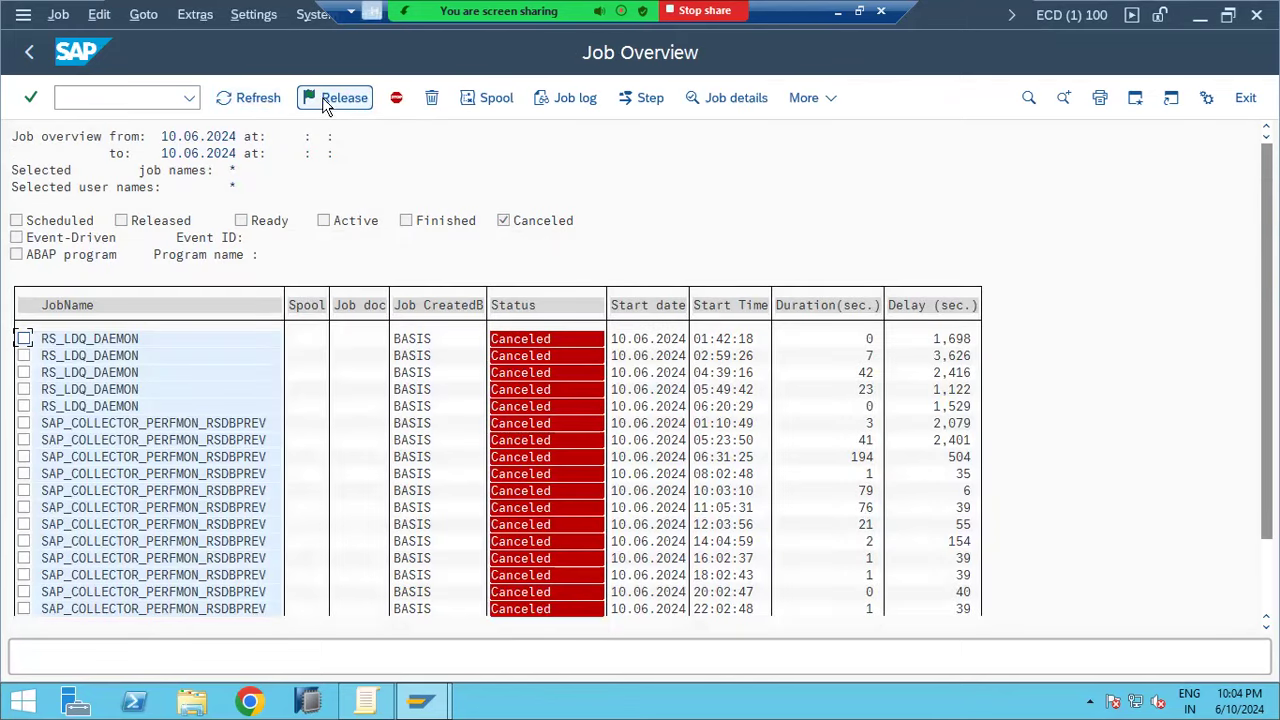
double_click(112, 407)
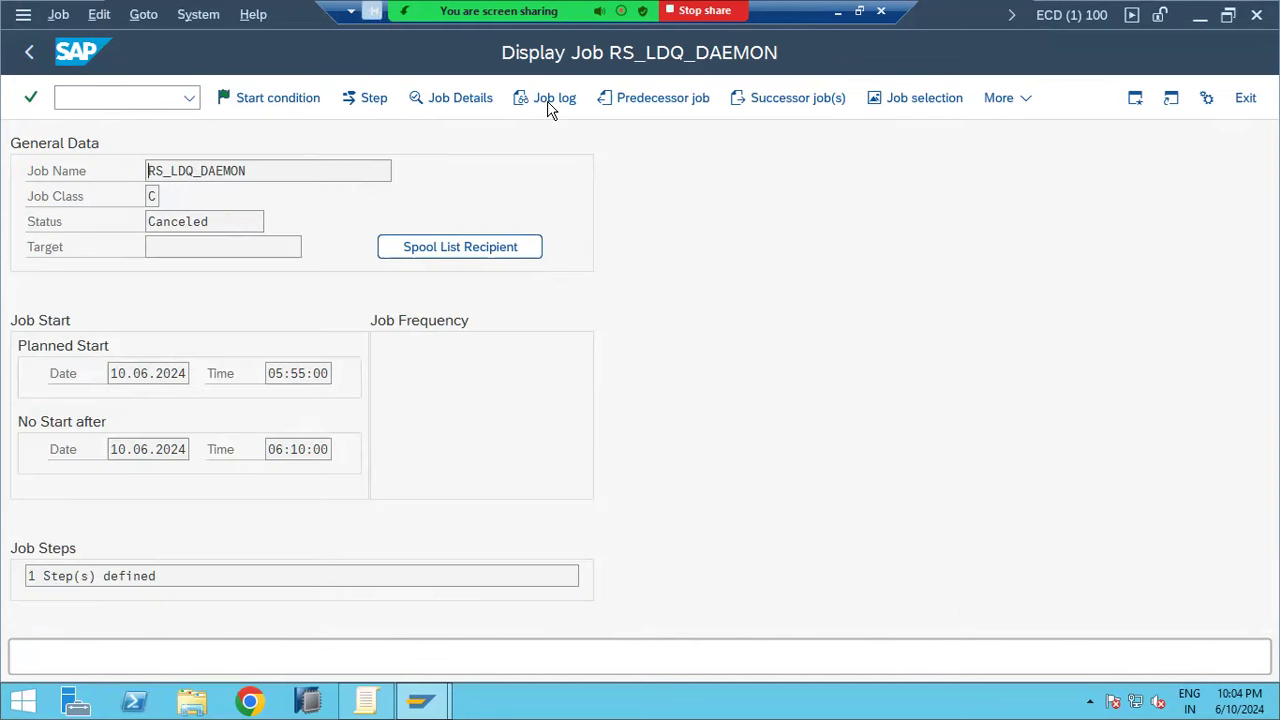
left_click(548, 104)
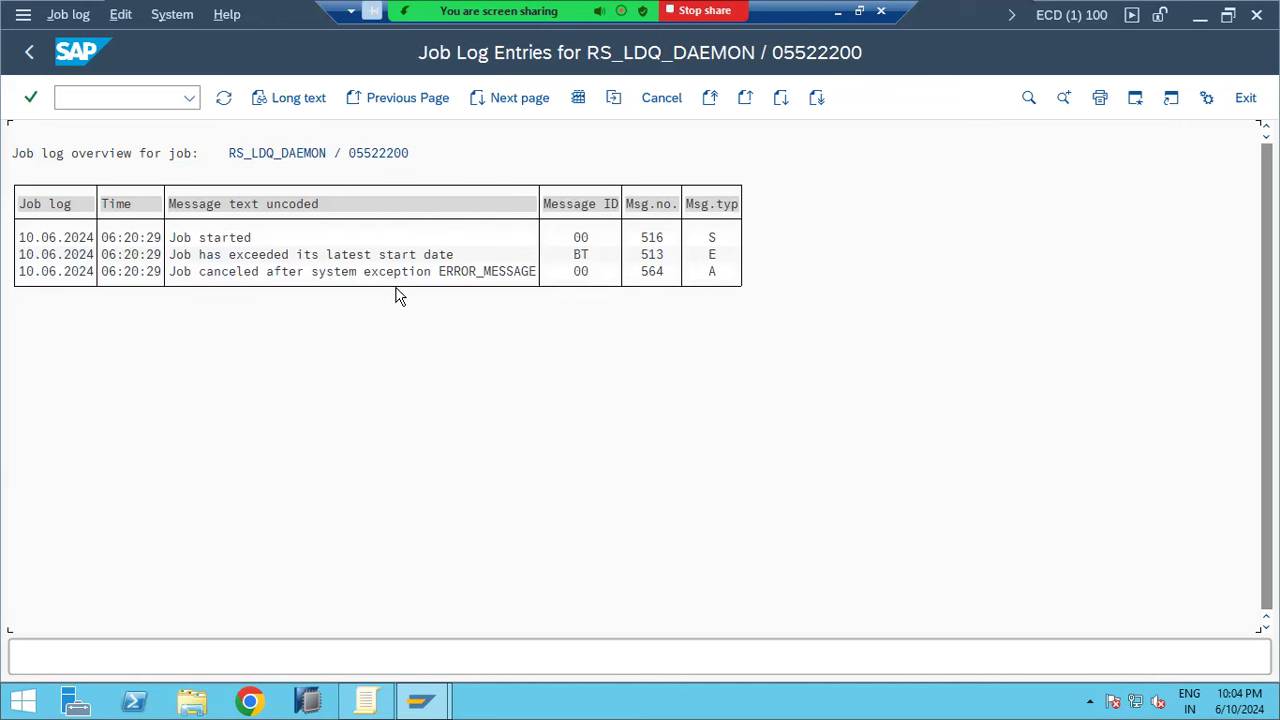
double_click(458, 281)
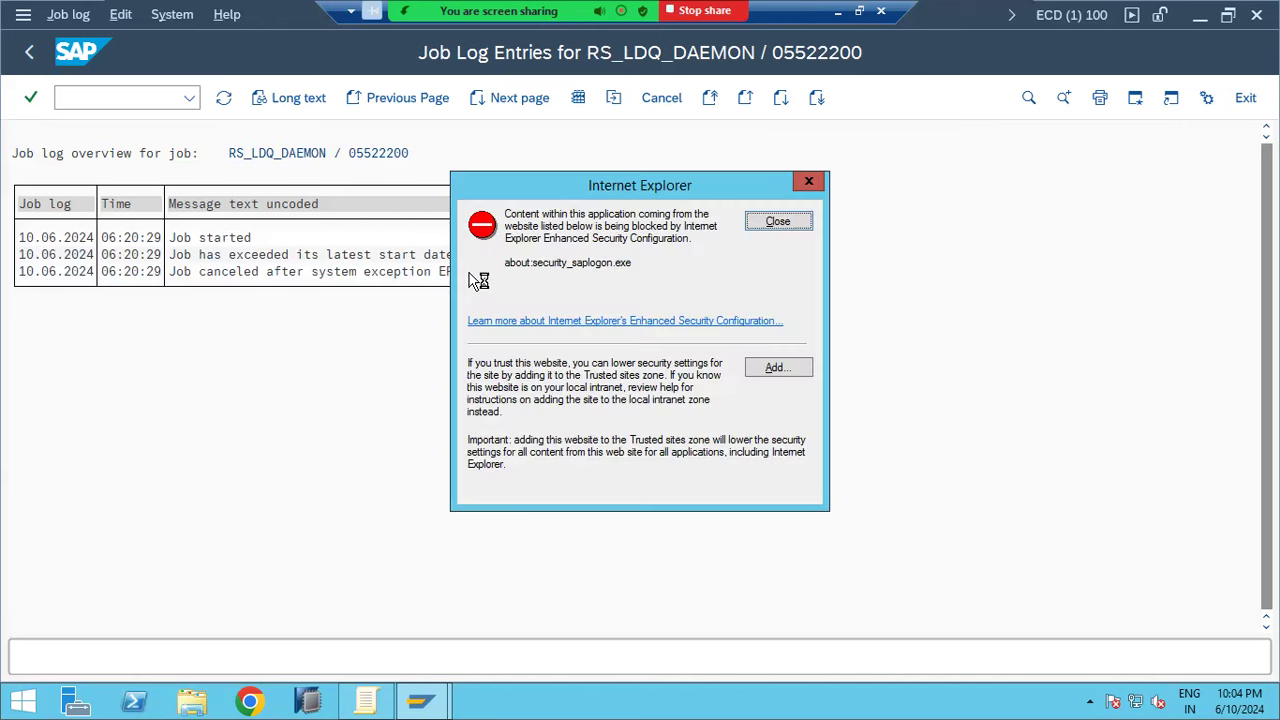
left_click(766, 225)
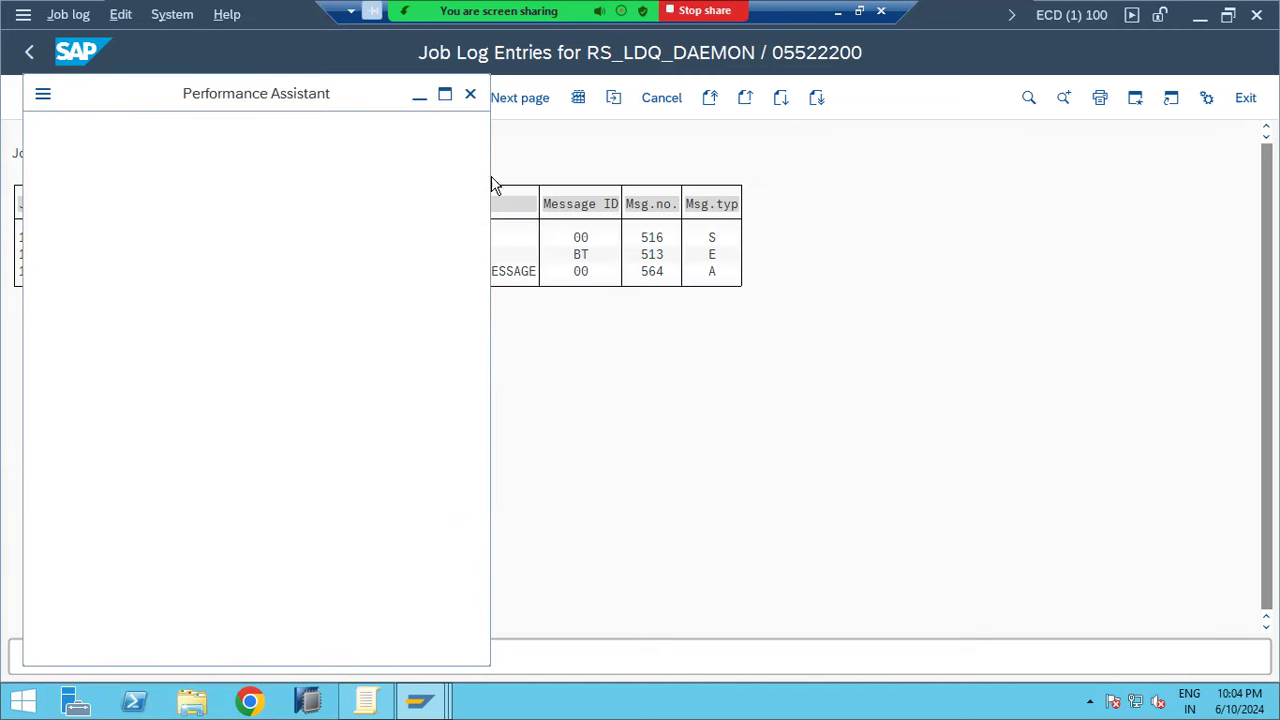
left_click(470, 96)
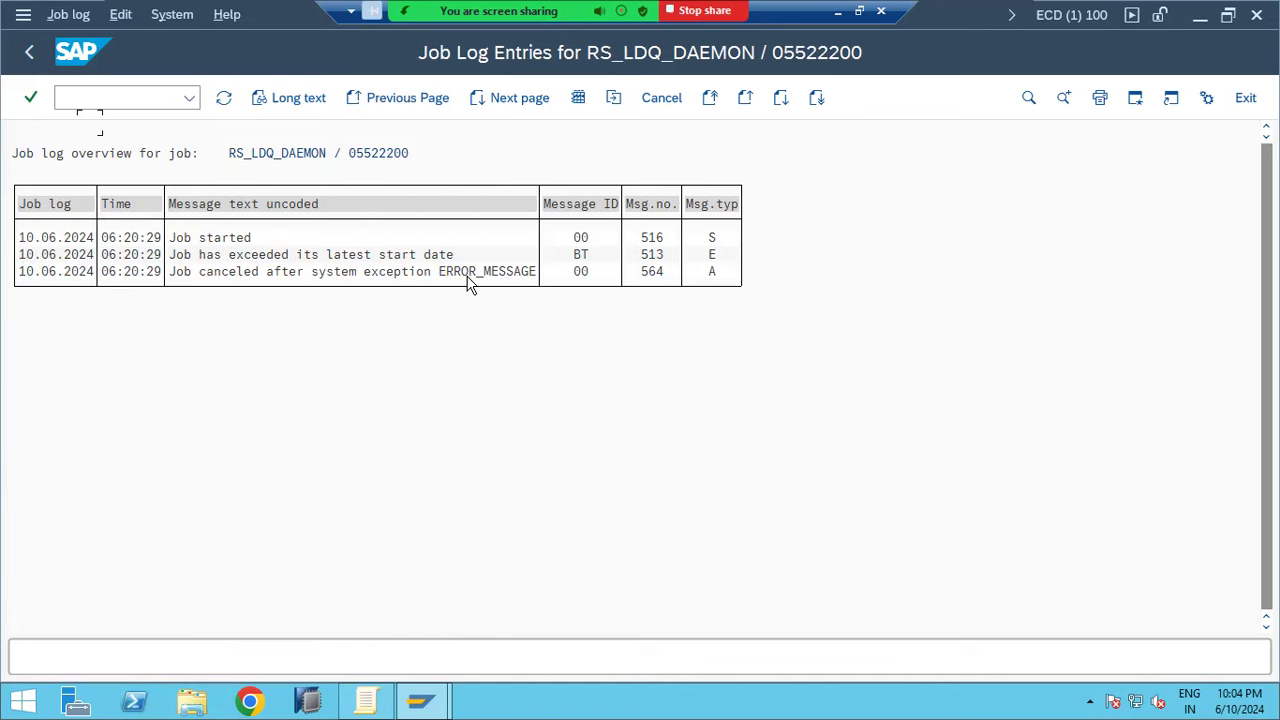
left_click(30, 55)
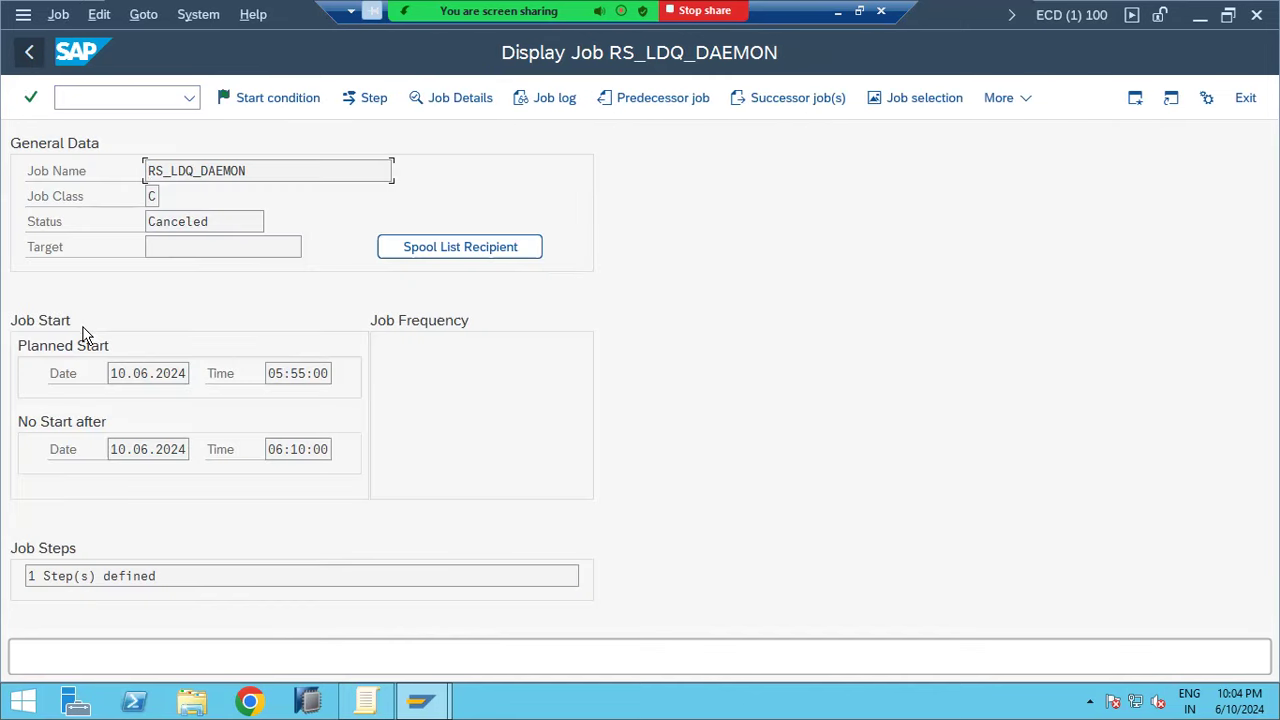
left_click(31, 55)
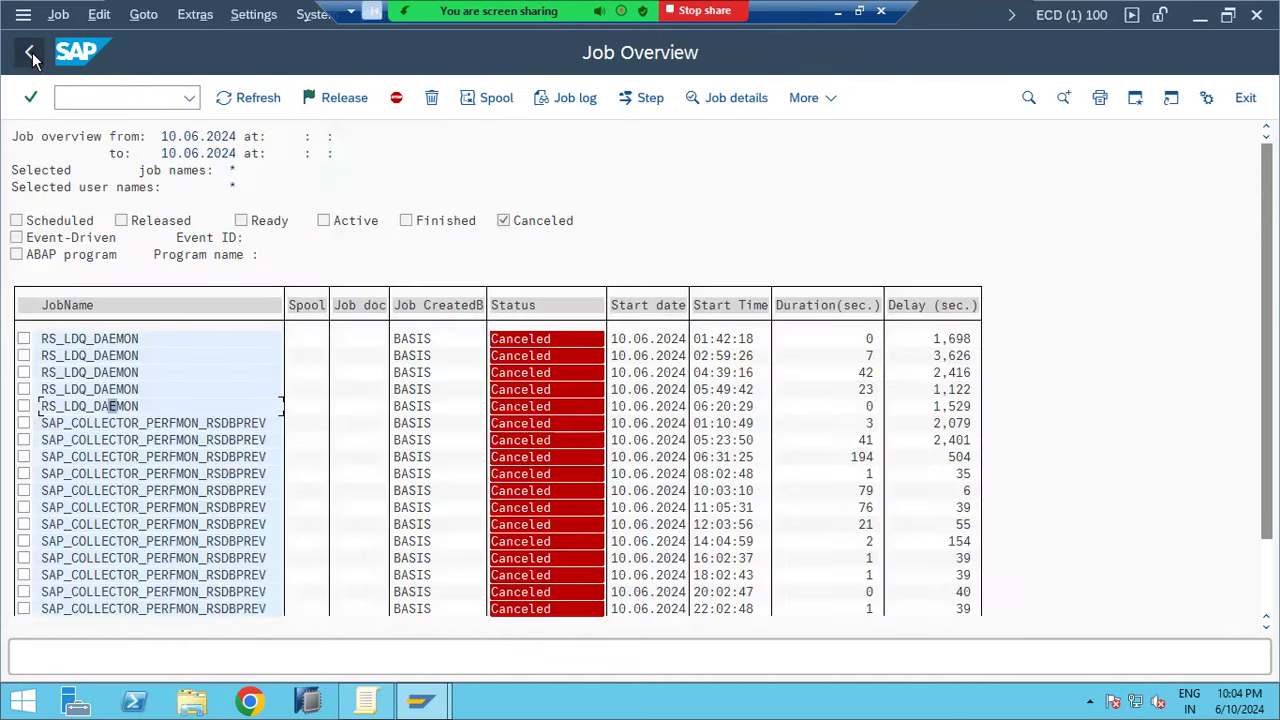
Check the SAP_COLLECTOR_PERFMON_RSDBPREV job log's stored-procedure SQL error, then return to the canceled-jobs list
left_click(211, 508)
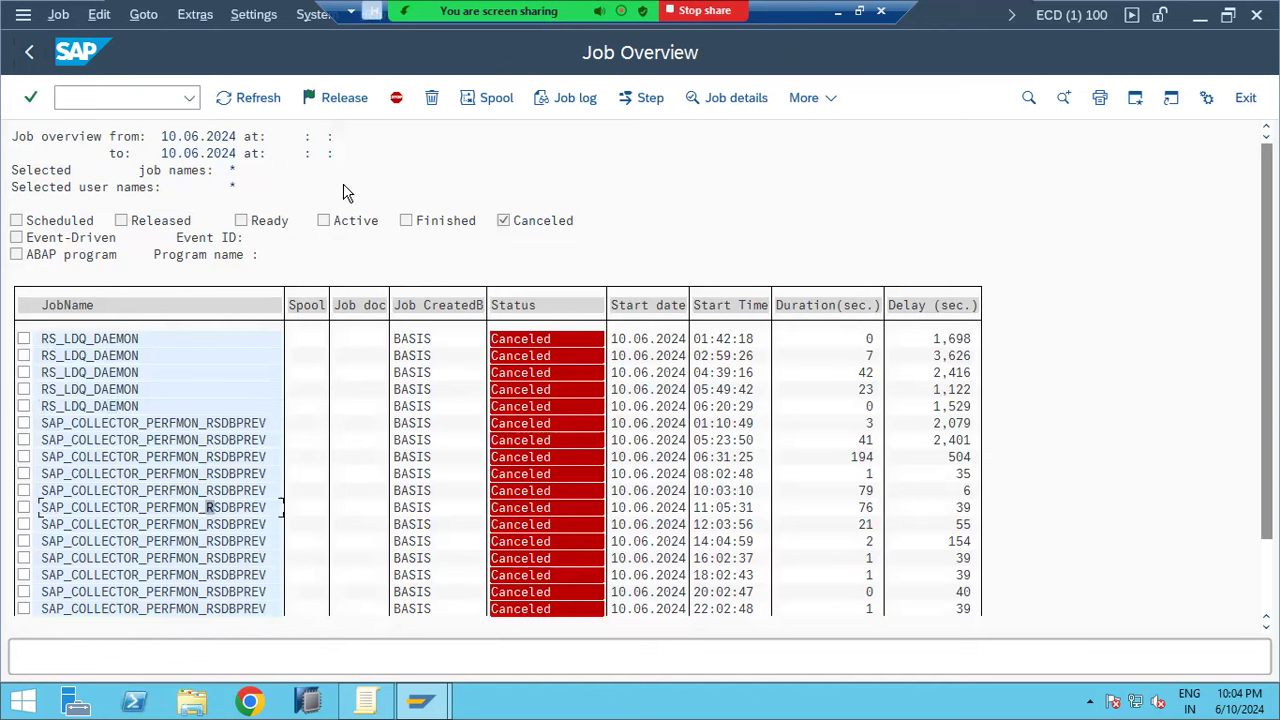
left_click(545, 100)
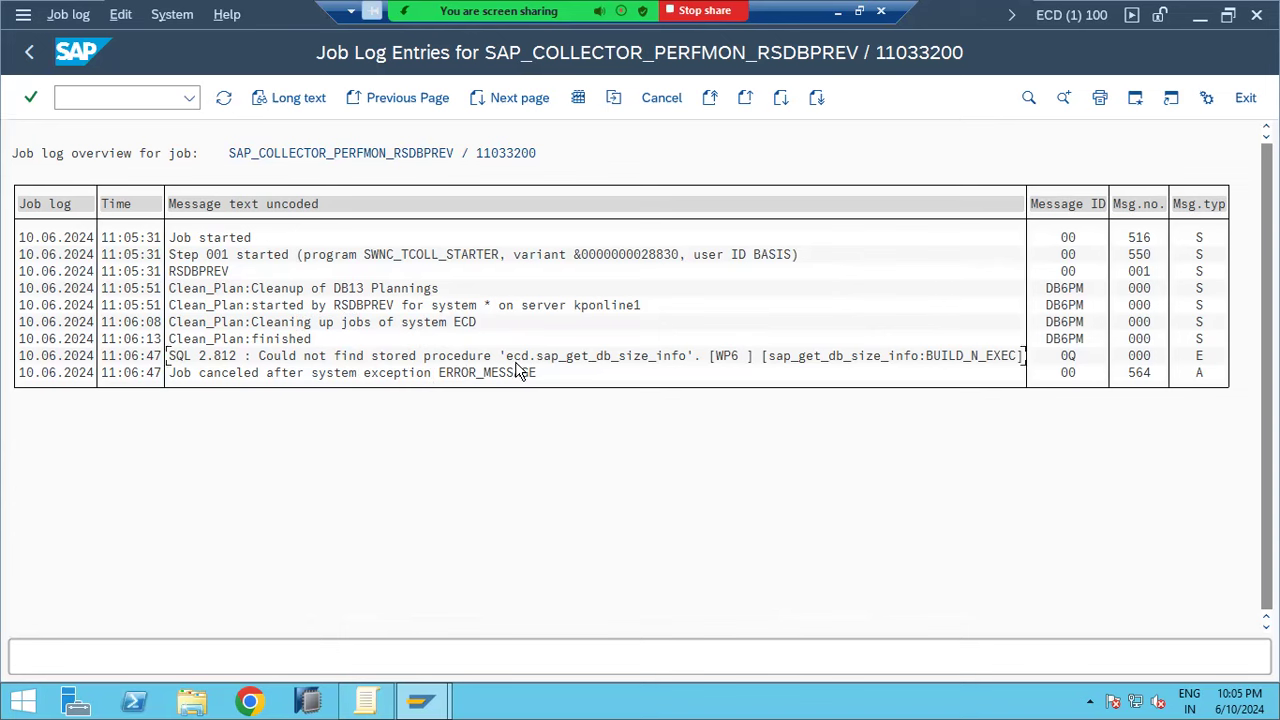
left_click(517, 356)
left_click(30, 54)
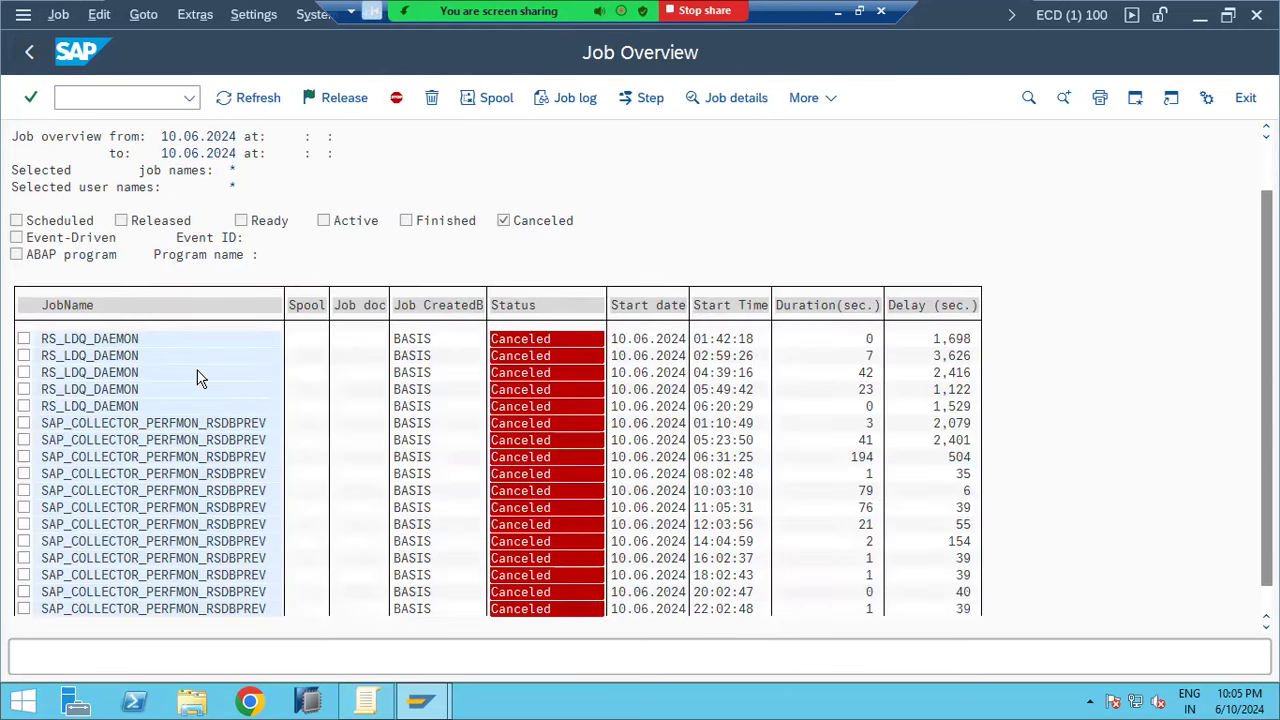
Go back to Simple Job Selection and open the calendar for the From start date
scroll(196, 380, "down", 3)
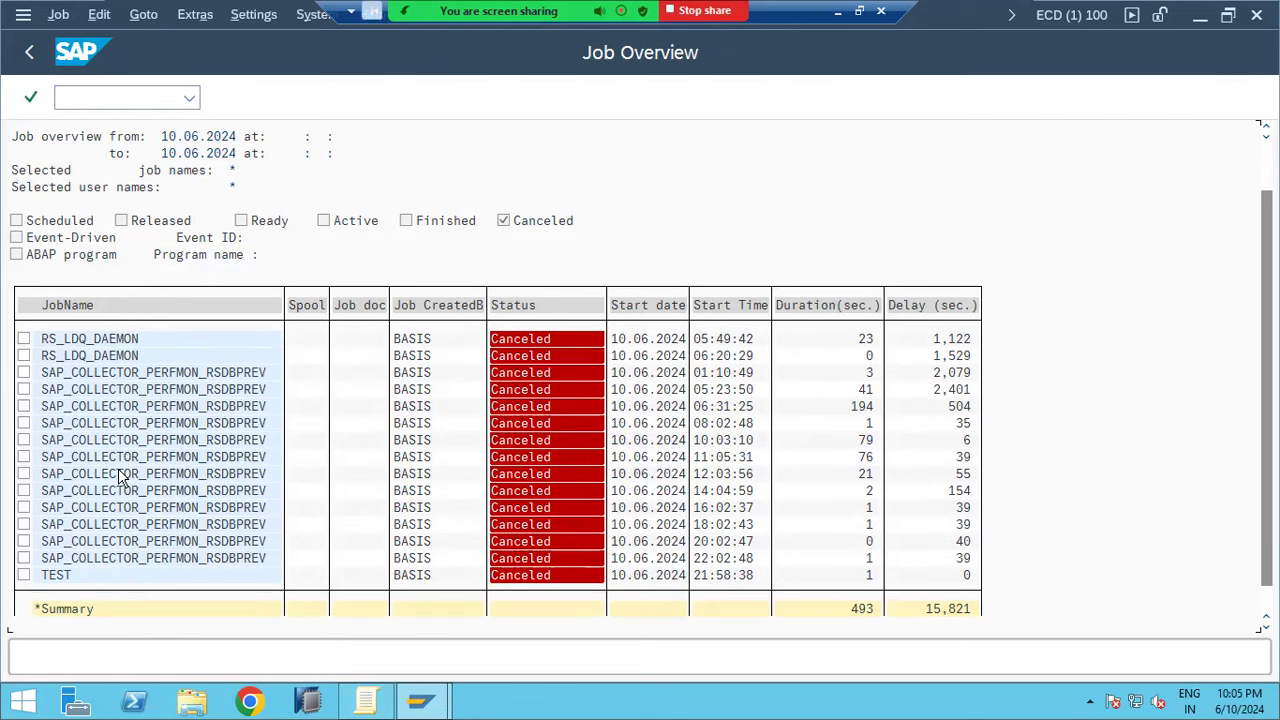
left_click(24, 52)
left_click(195, 347)
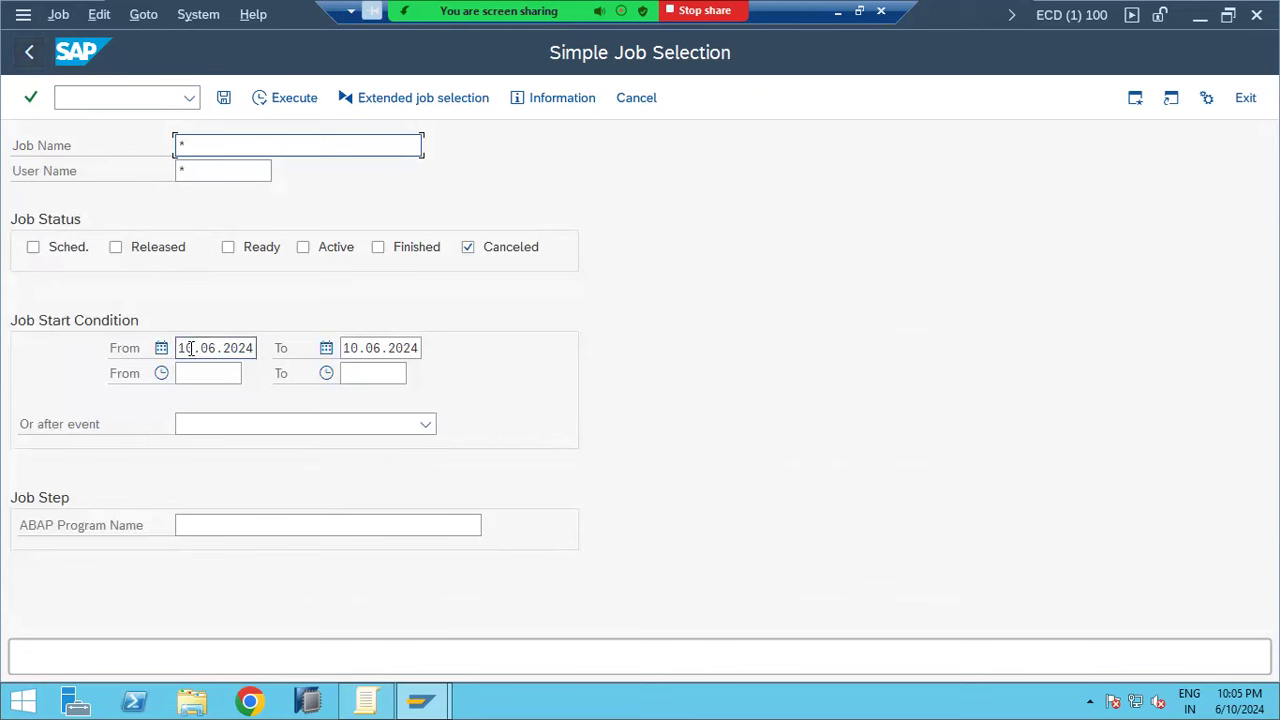
left_click(266, 348)
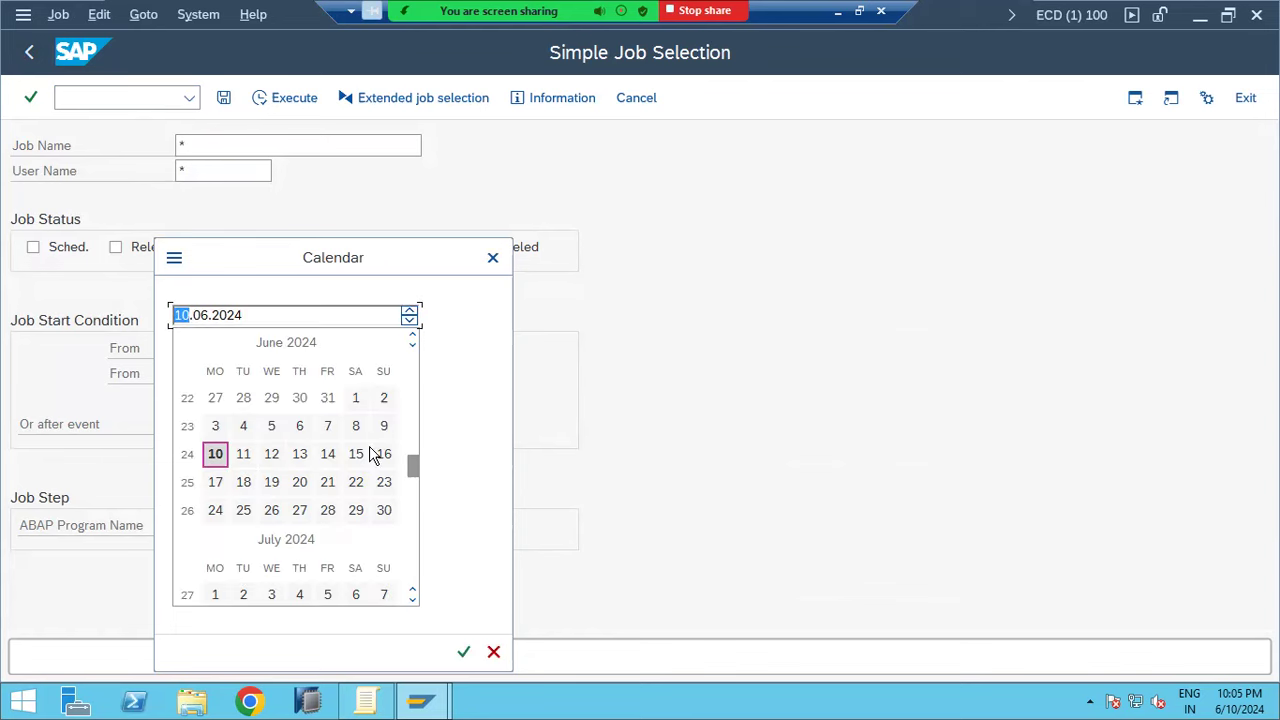
Set the From date to 09.06.2024, try the Active filter, then run the selection for Finished jobs
double_click(383, 426)
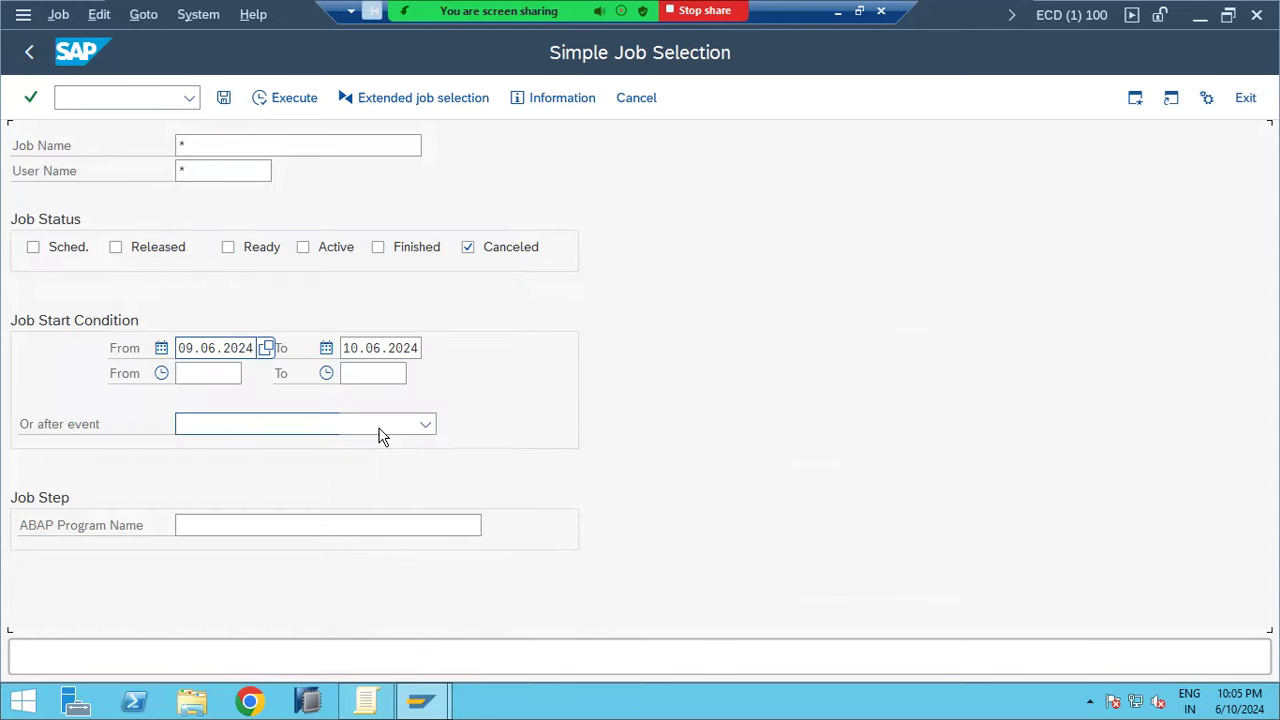
left_click(467, 247)
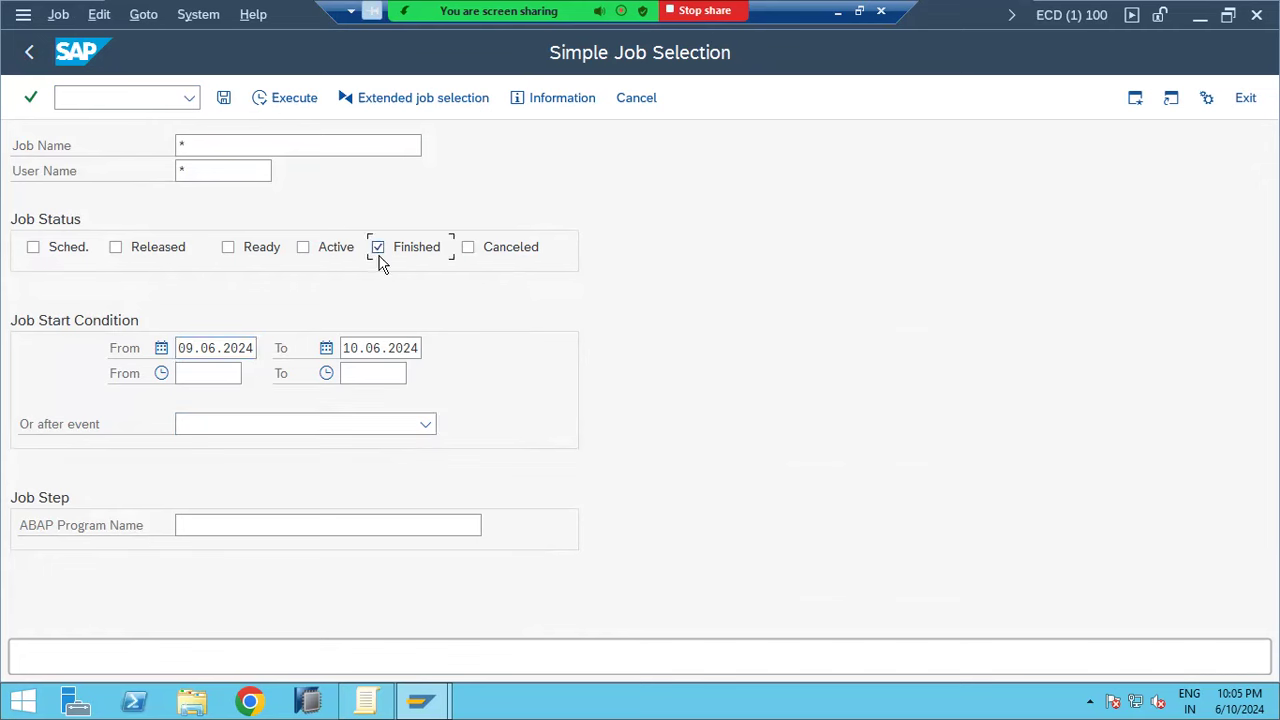
key("space")
left_click(292, 100)
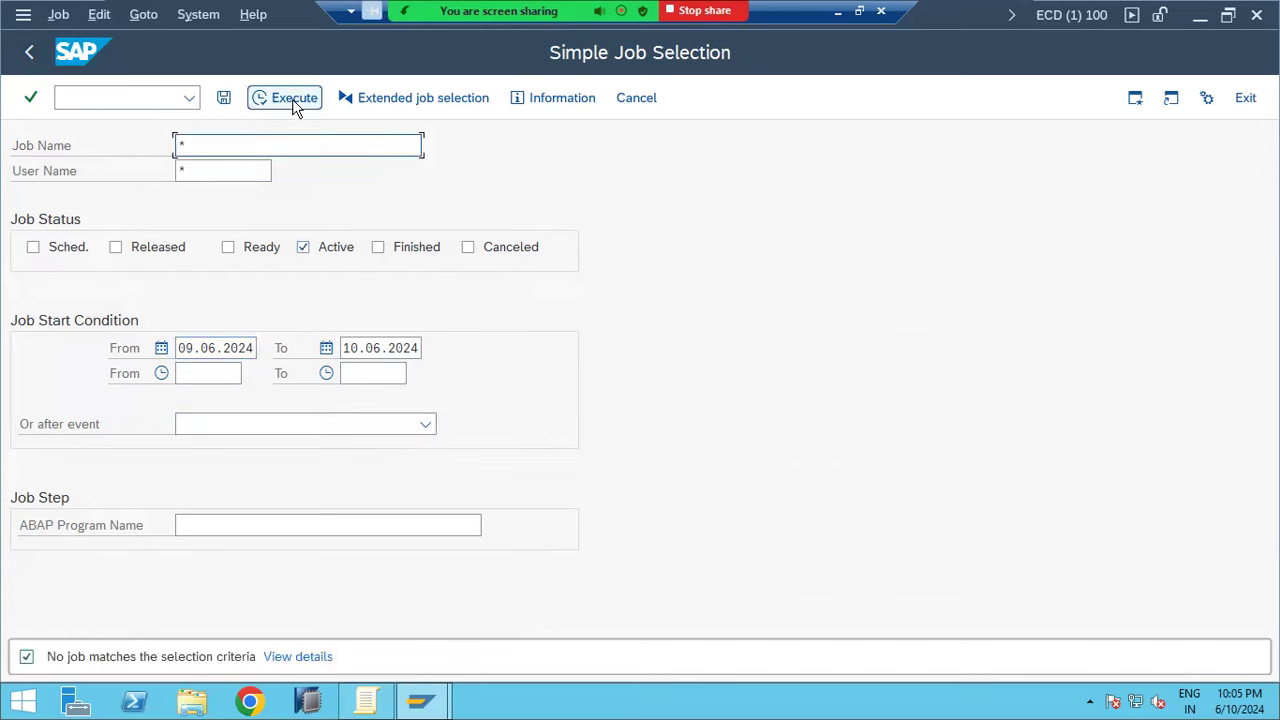
left_click(304, 247)
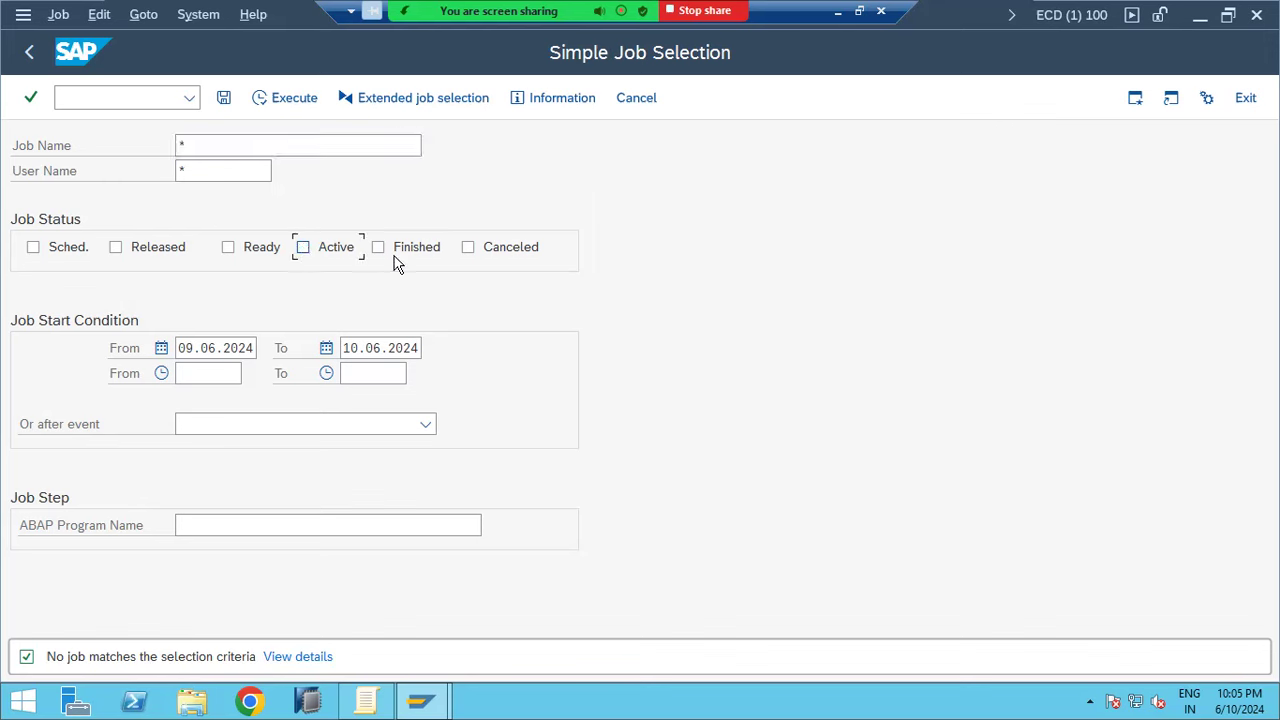
left_click(421, 254)
left_click(264, 103)
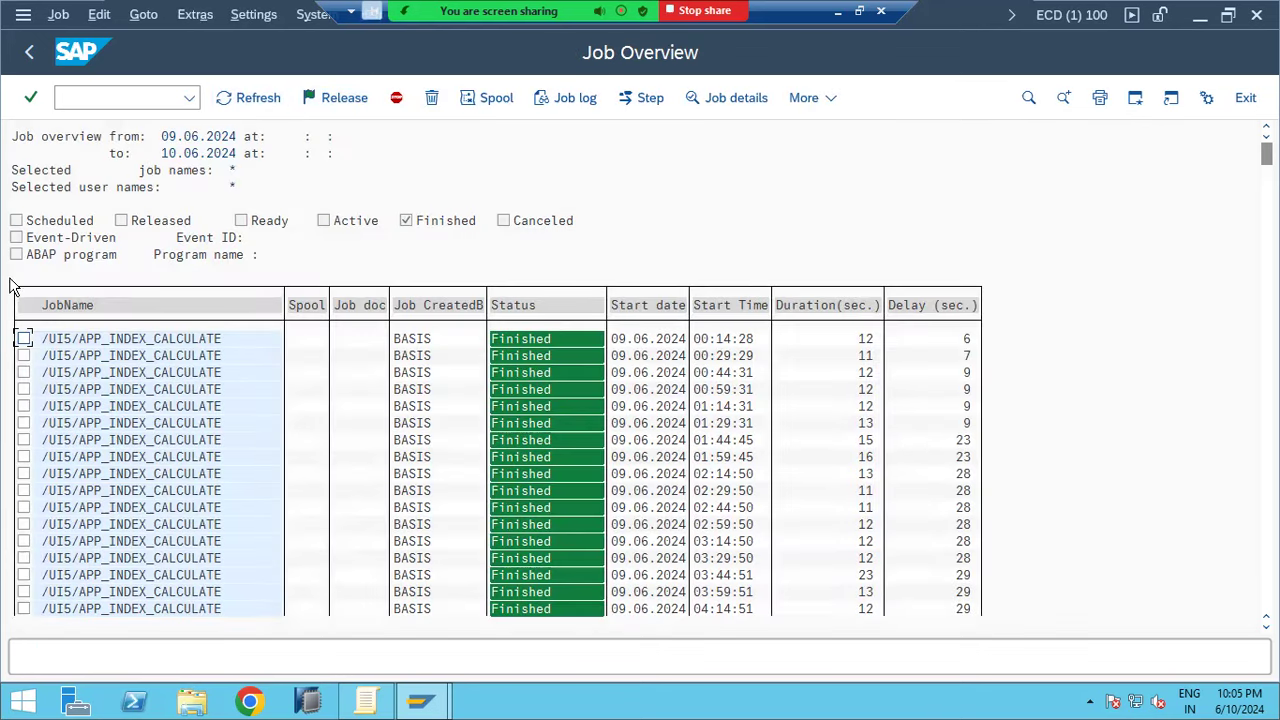
left_click(85, 393)
left_click(556, 100)
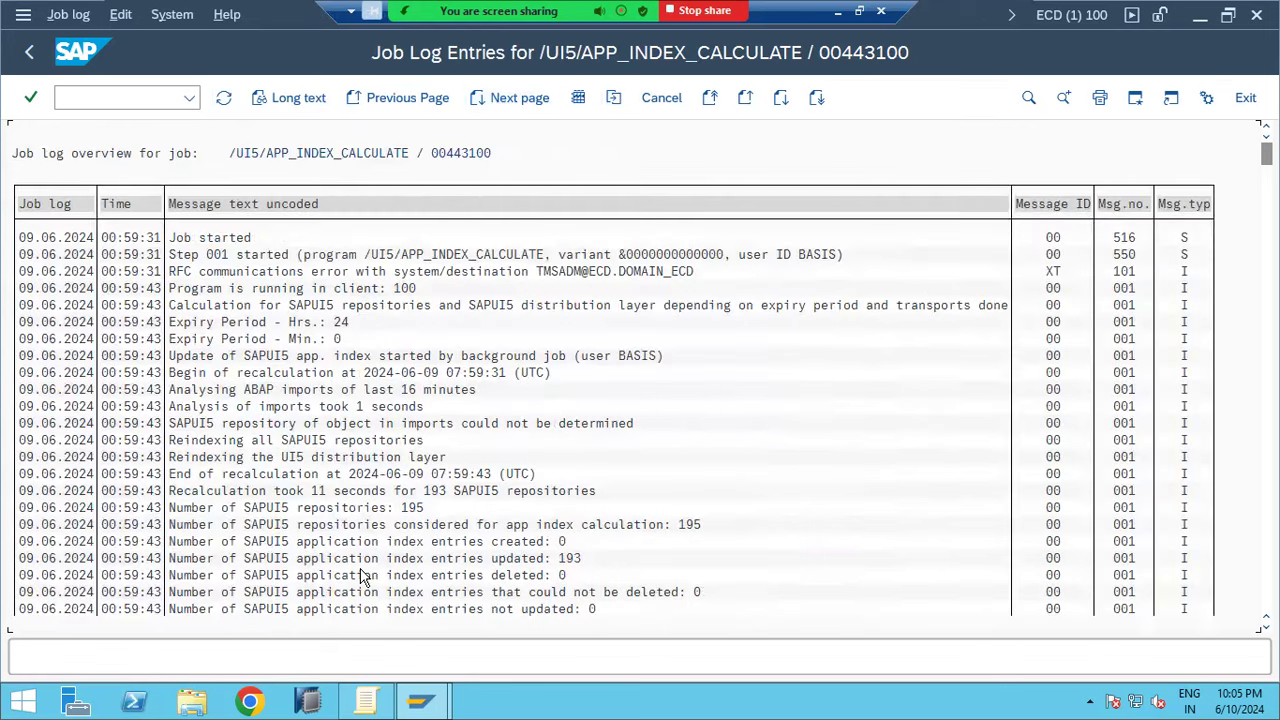
left_click(548, 559)
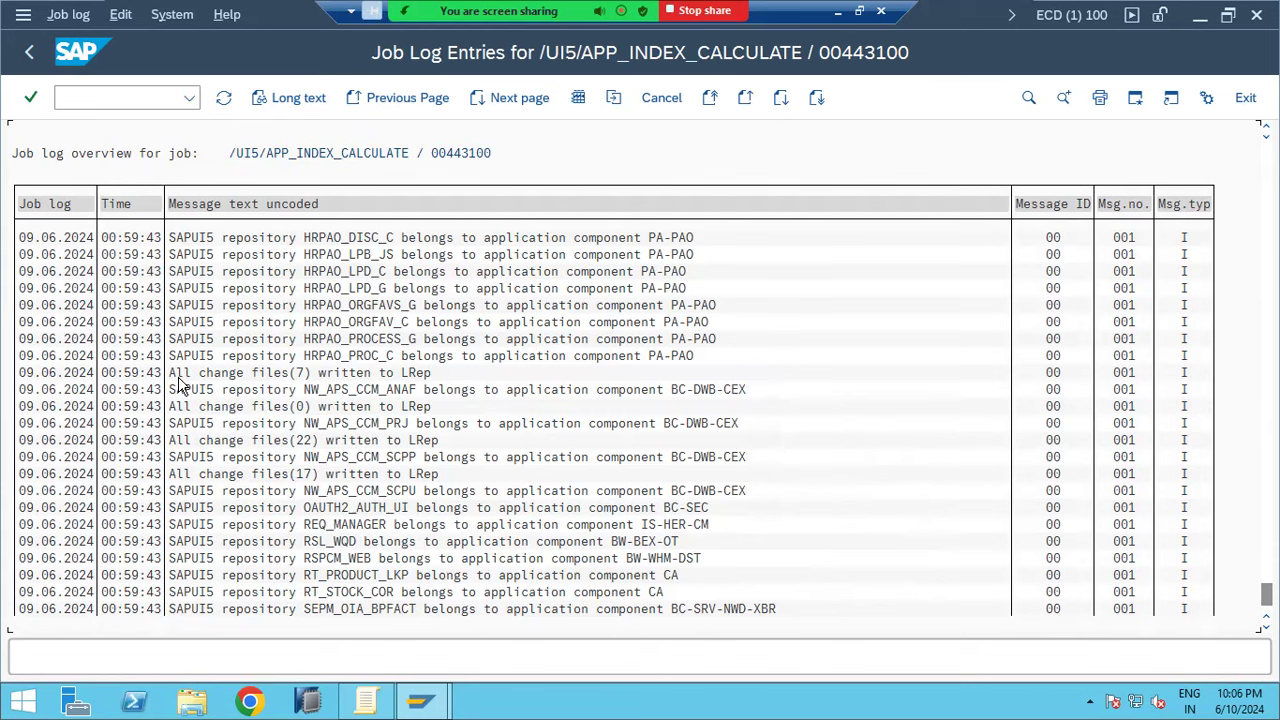
left_click(36, 63)
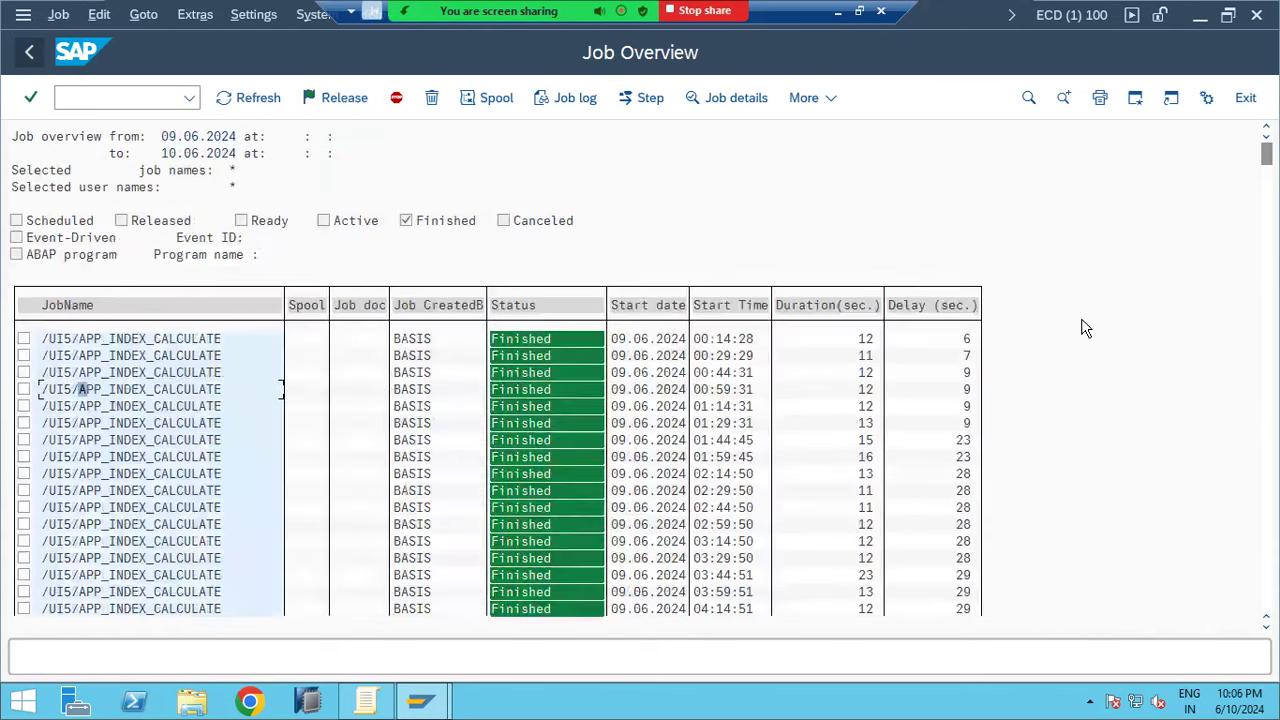
scroll(281, 390, "down", 10)
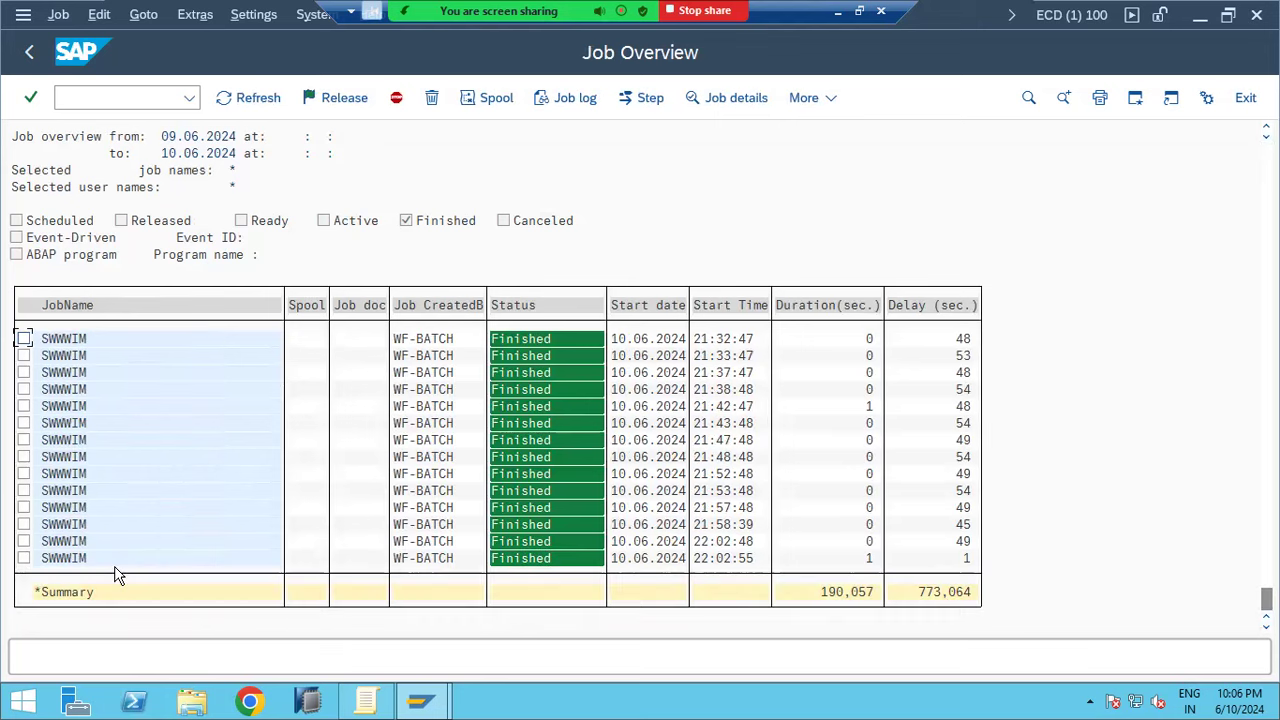
Open a finished SWWWIM job's details, view its job log, and return to Display Job
double_click(233, 421)
left_click(550, 97)
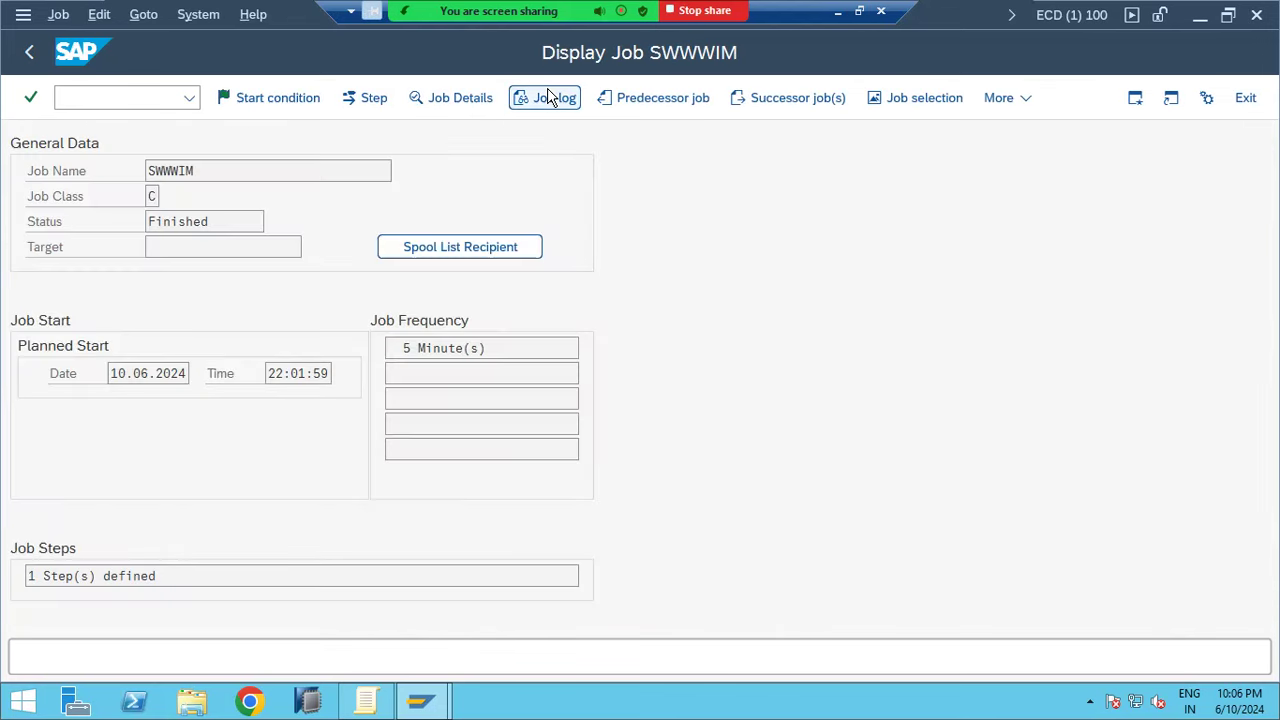
left_click(28, 54)
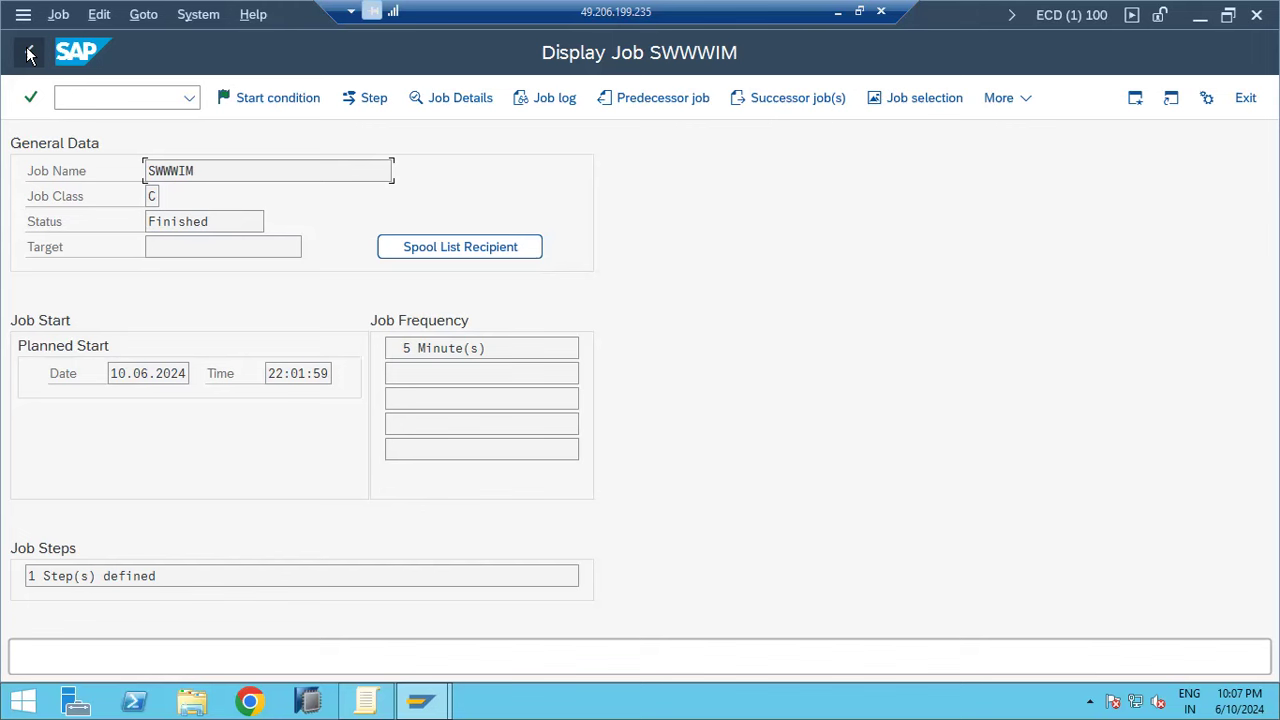
Show SWWWIM's start condition: periodic, scheduled 10.06.2024 at 22:01:59
left_click(29, 53)
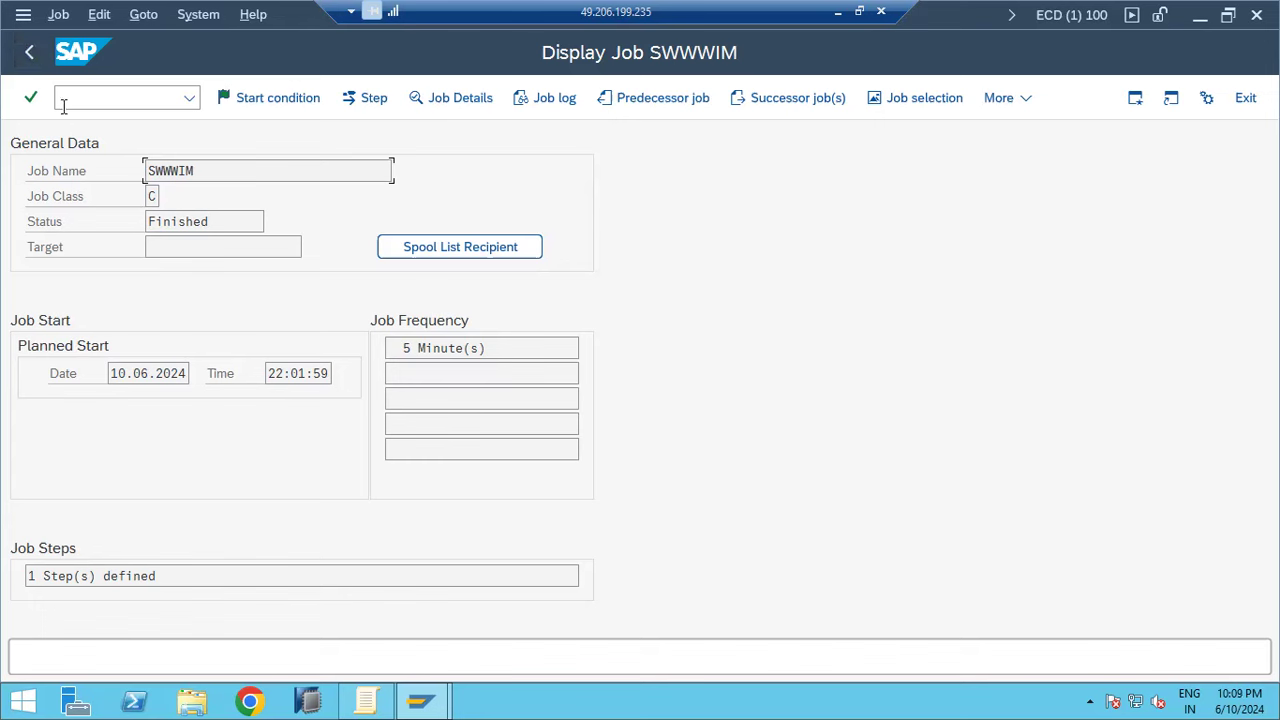
left_click(265, 98)
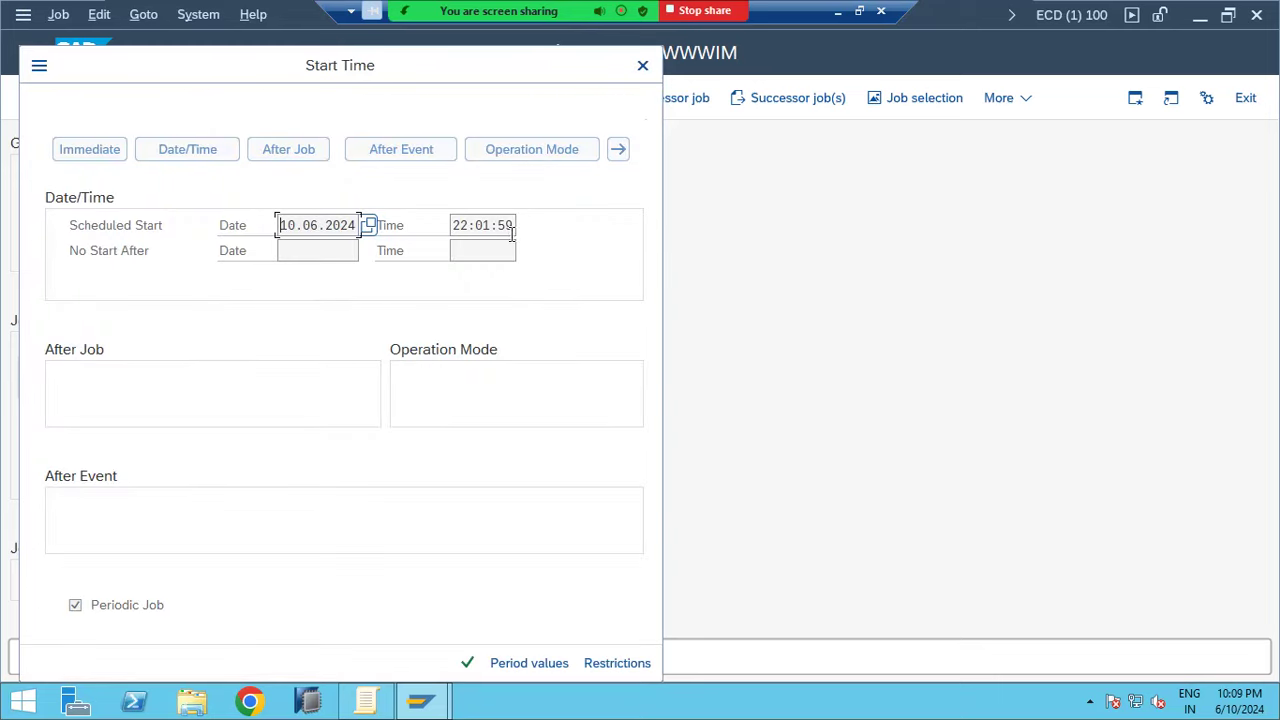
Close the start time details and return to the Finished SWWWIM job overview list
left_click(643, 65)
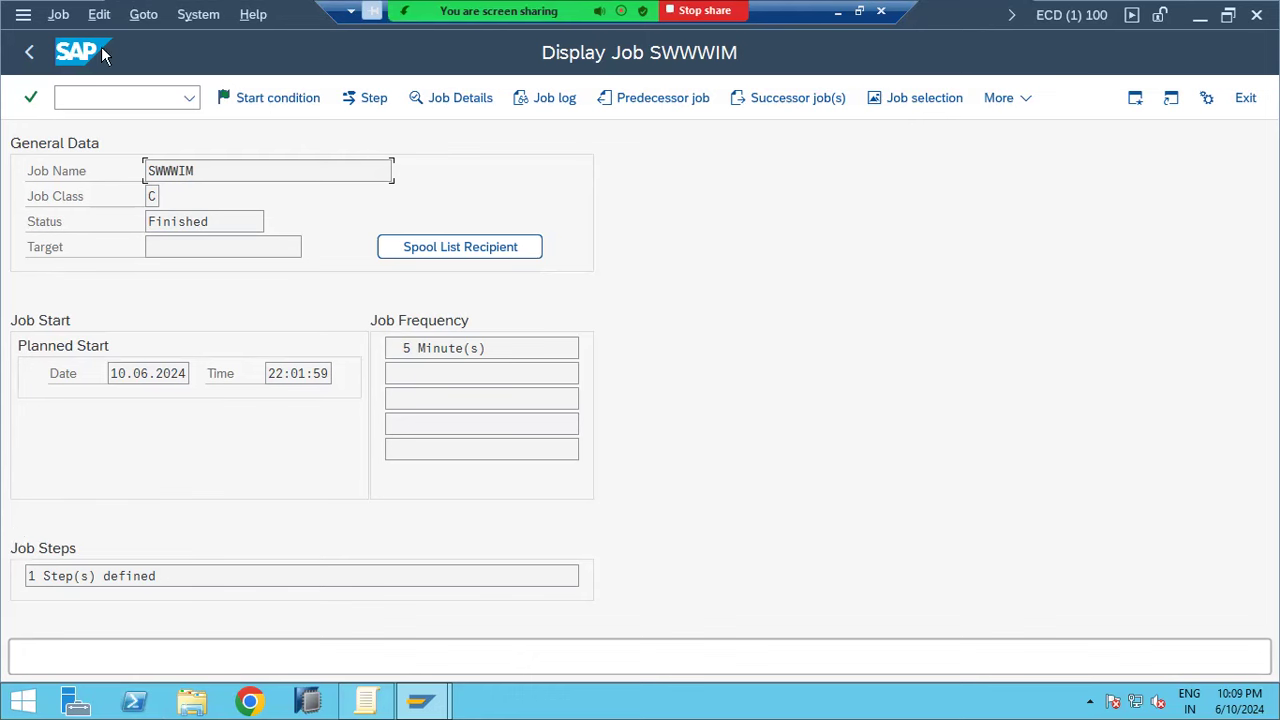
left_click(30, 53)
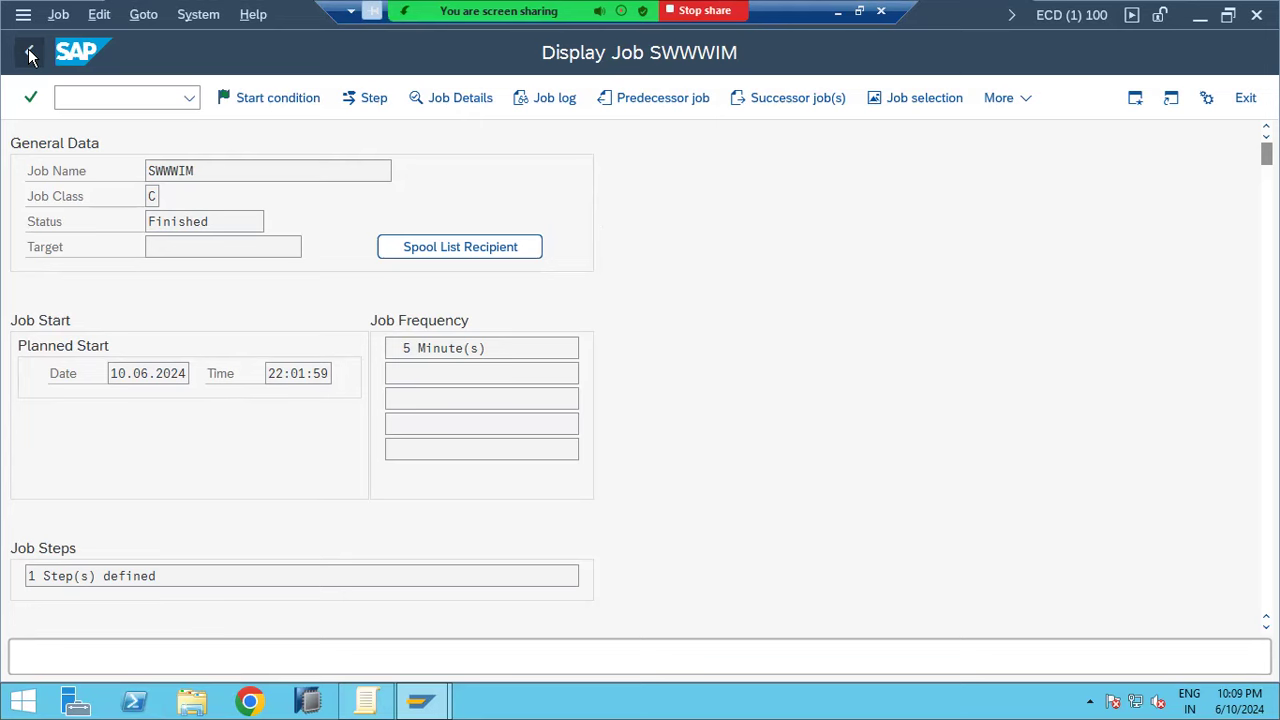
left_click(76, 101)
Start a new background job in /nsm36 named STORE1
type("/nsm36")
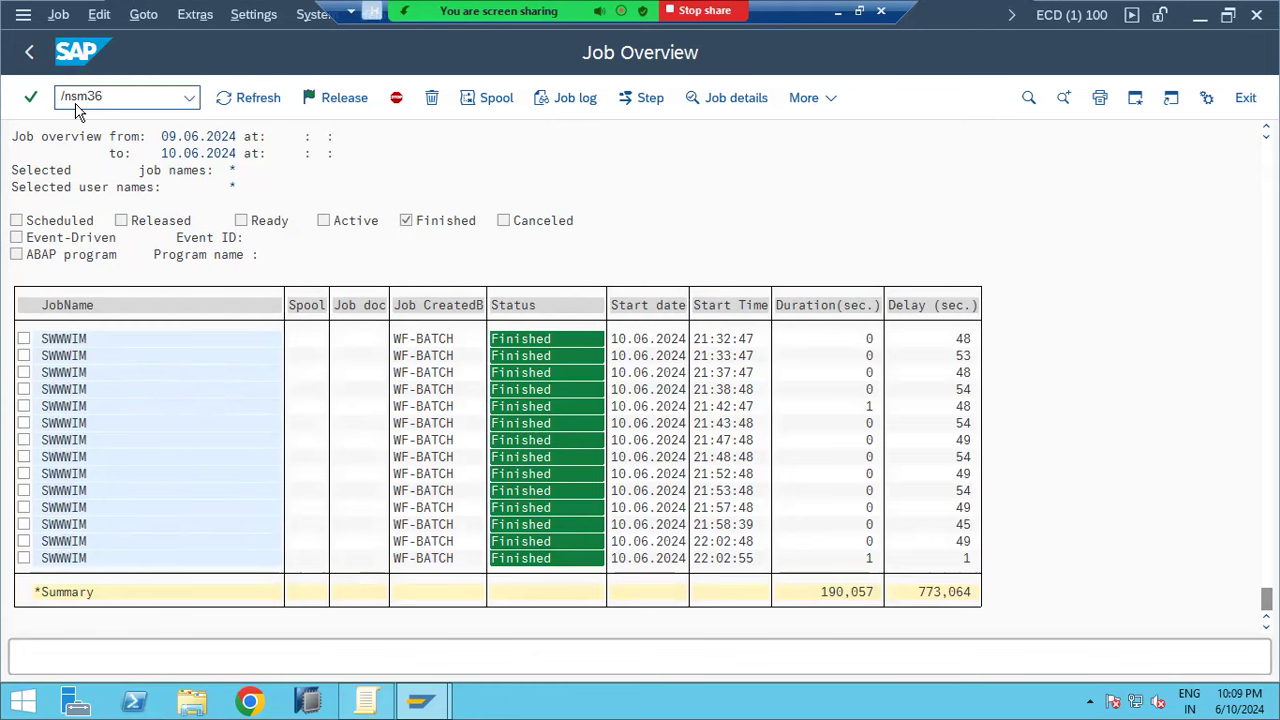
key("Return")
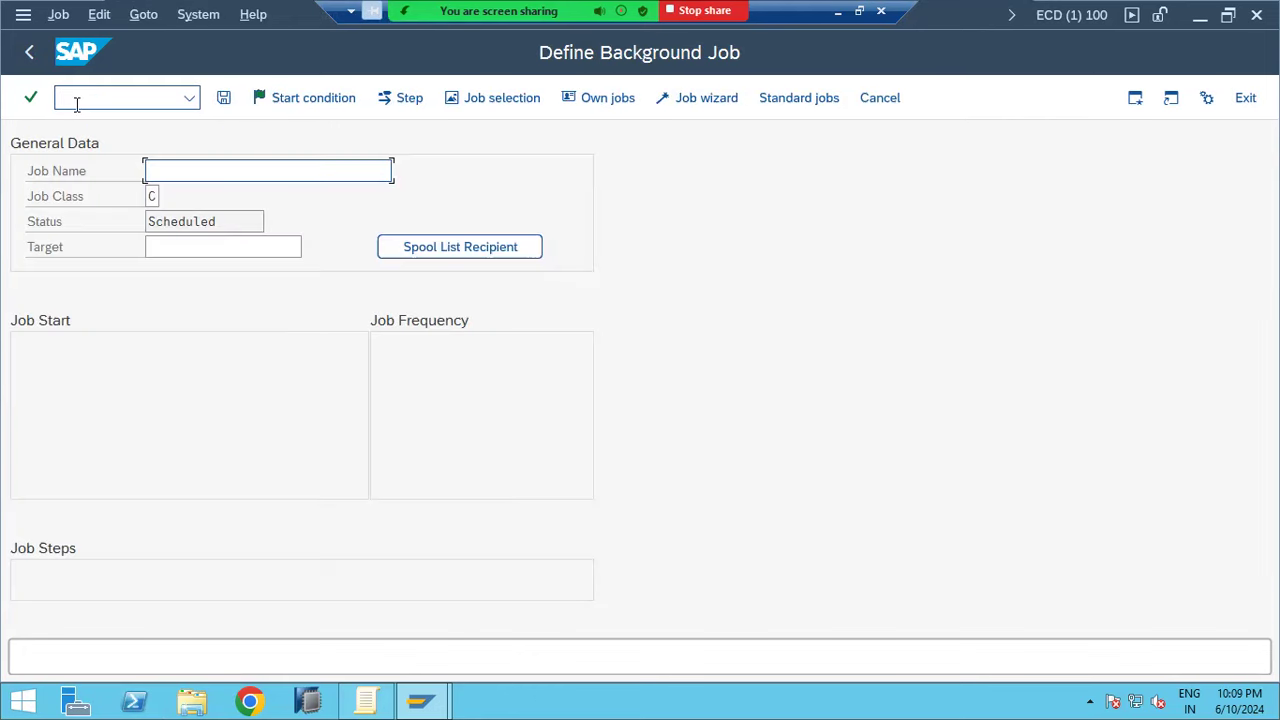
left_click(219, 170)
type("STORE1")
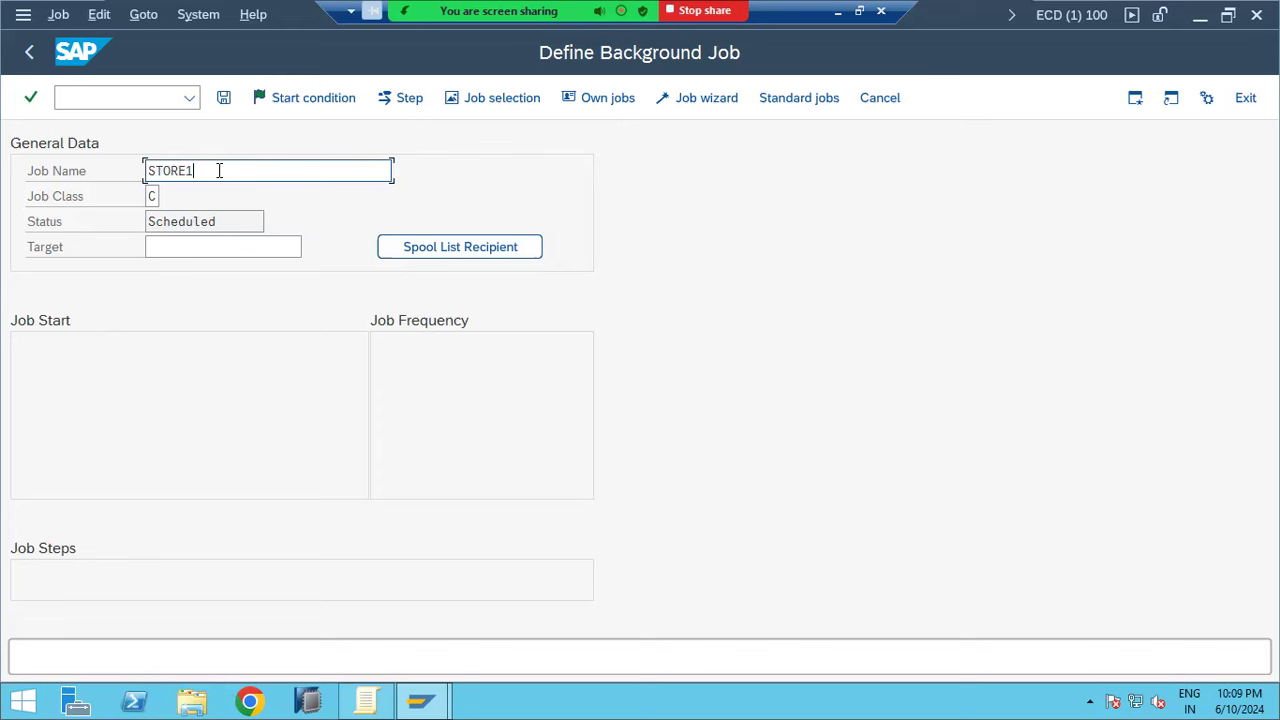
Add and save an ABAP step running program RSSPACECHECK for STORE1
left_click(413, 100)
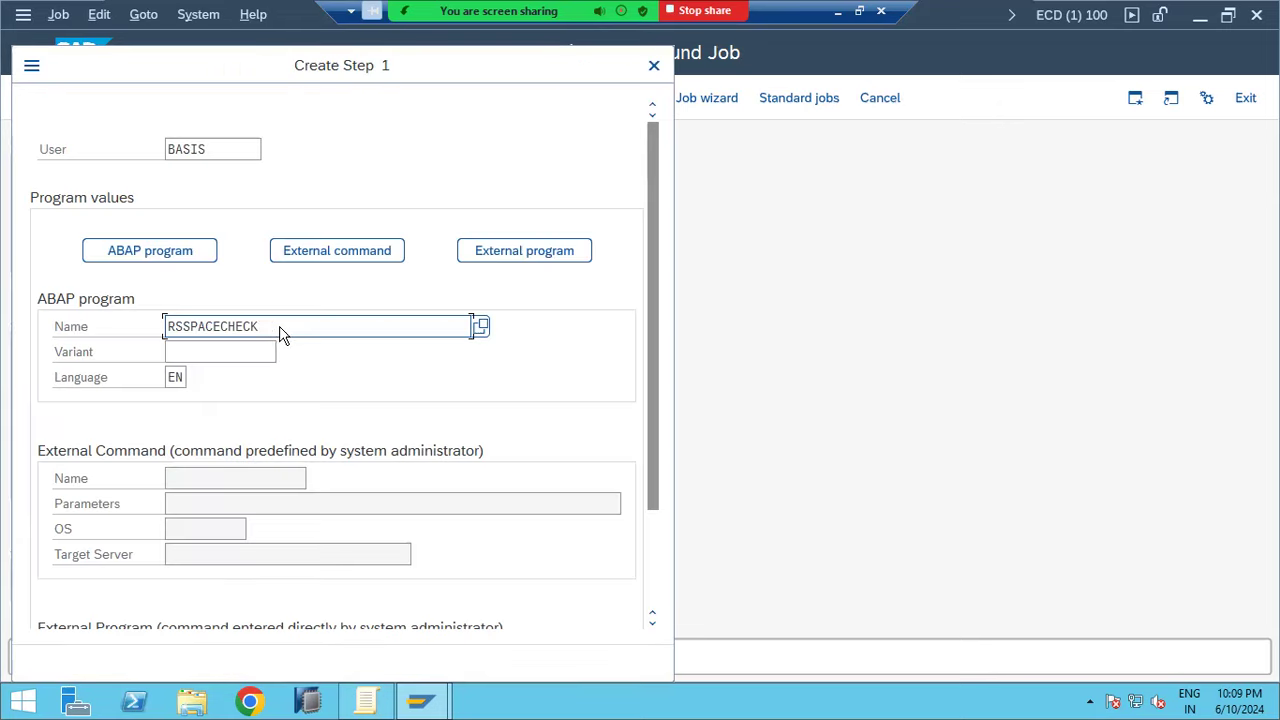
left_click(245, 327)
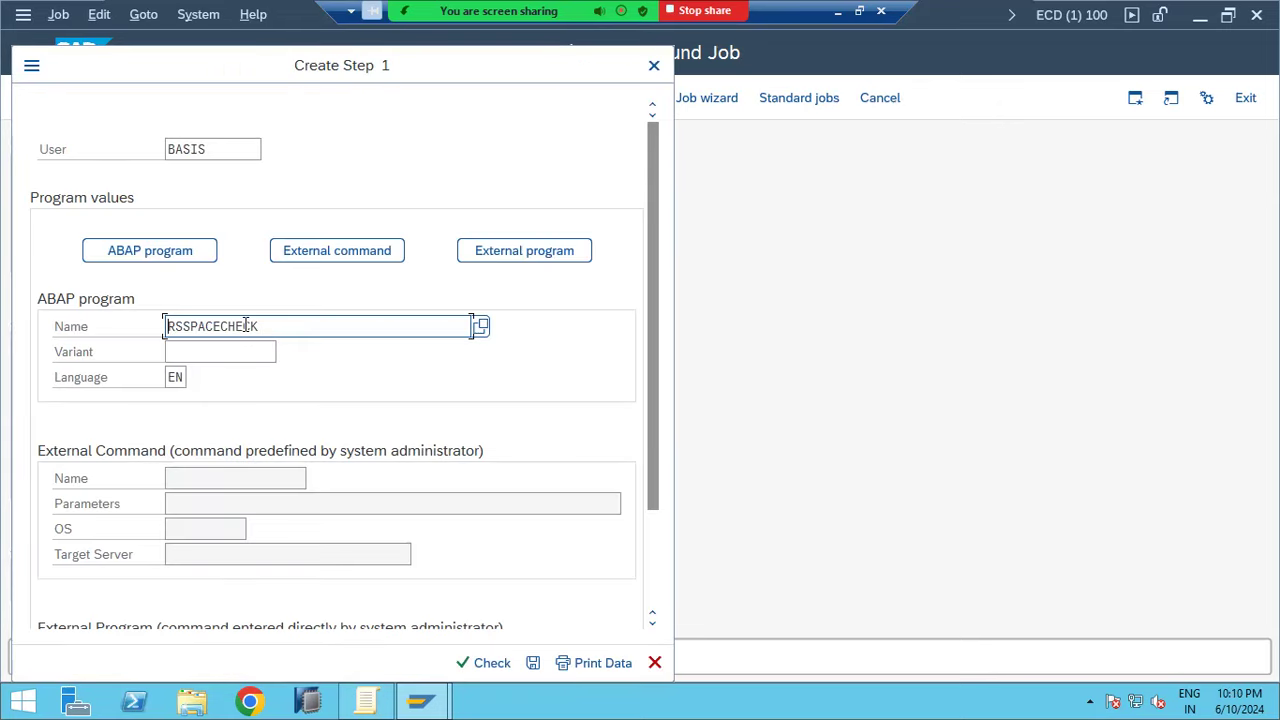
left_click(264, 322)
left_click(532, 664)
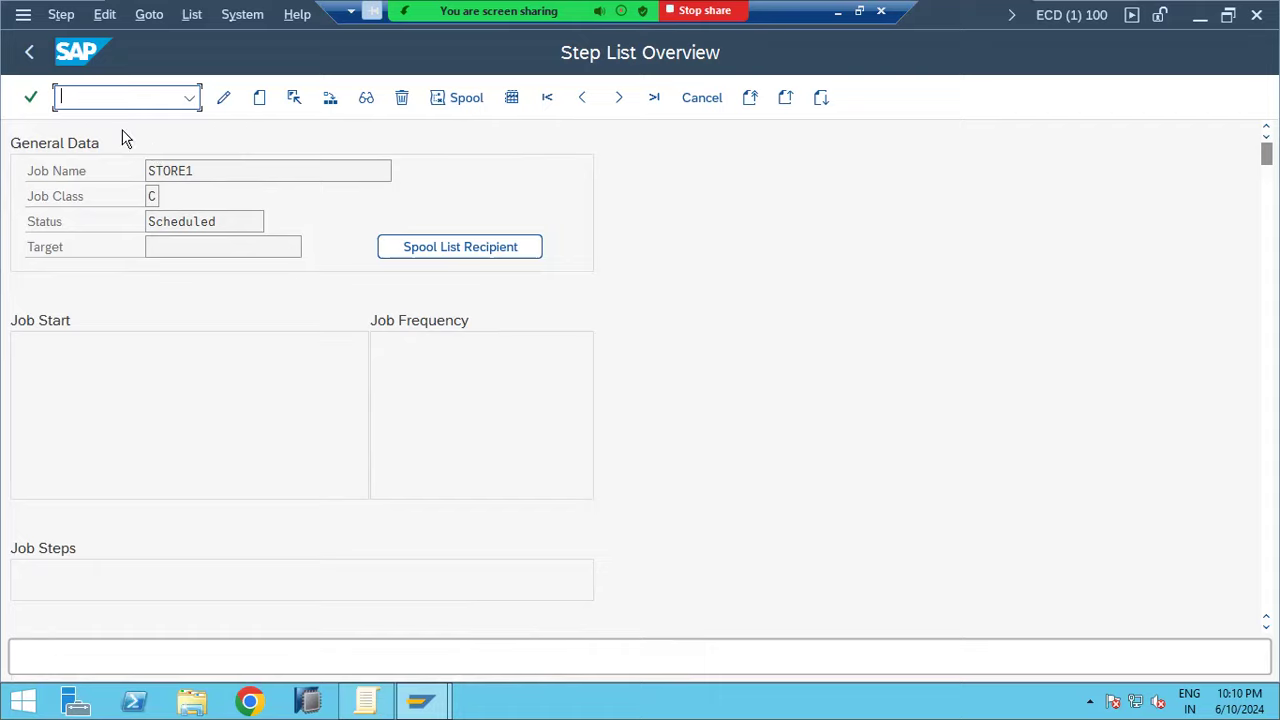
left_click(29, 53)
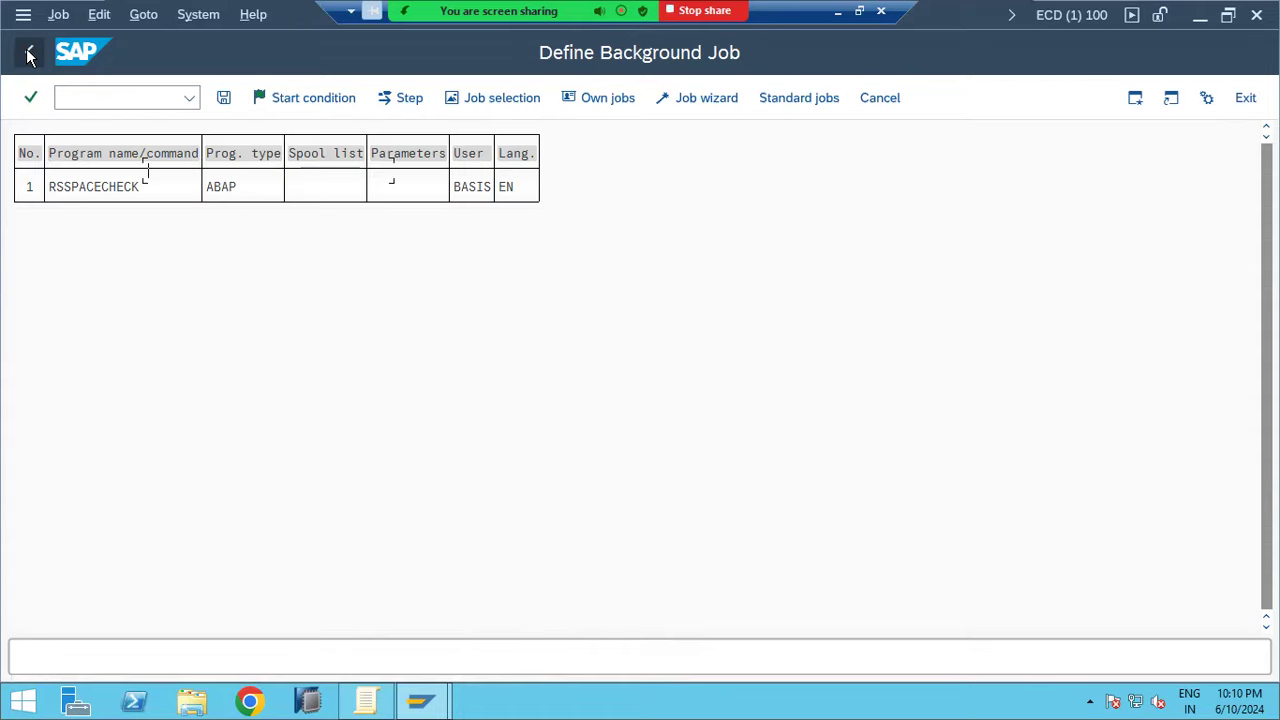
left_click(316, 100)
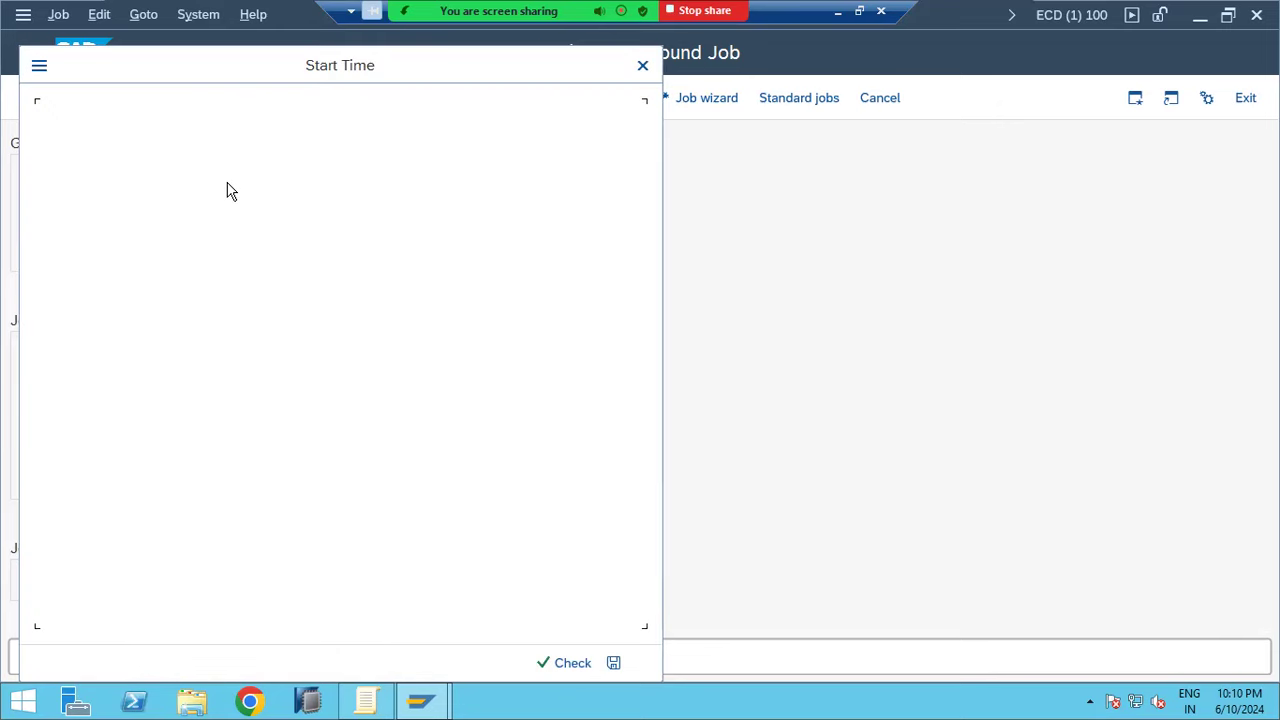
Choose a Date/Time start and pick 12.06.2024 as the start date
left_click(183, 158)
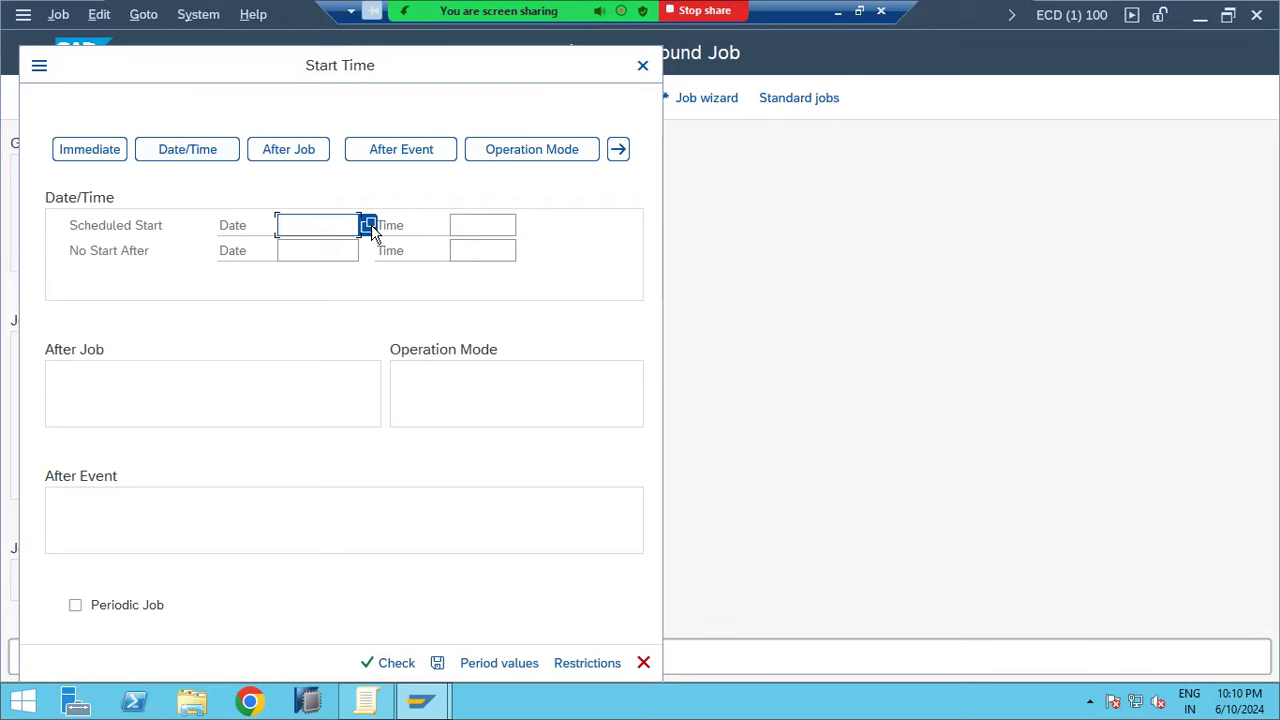
left_click(369, 228)
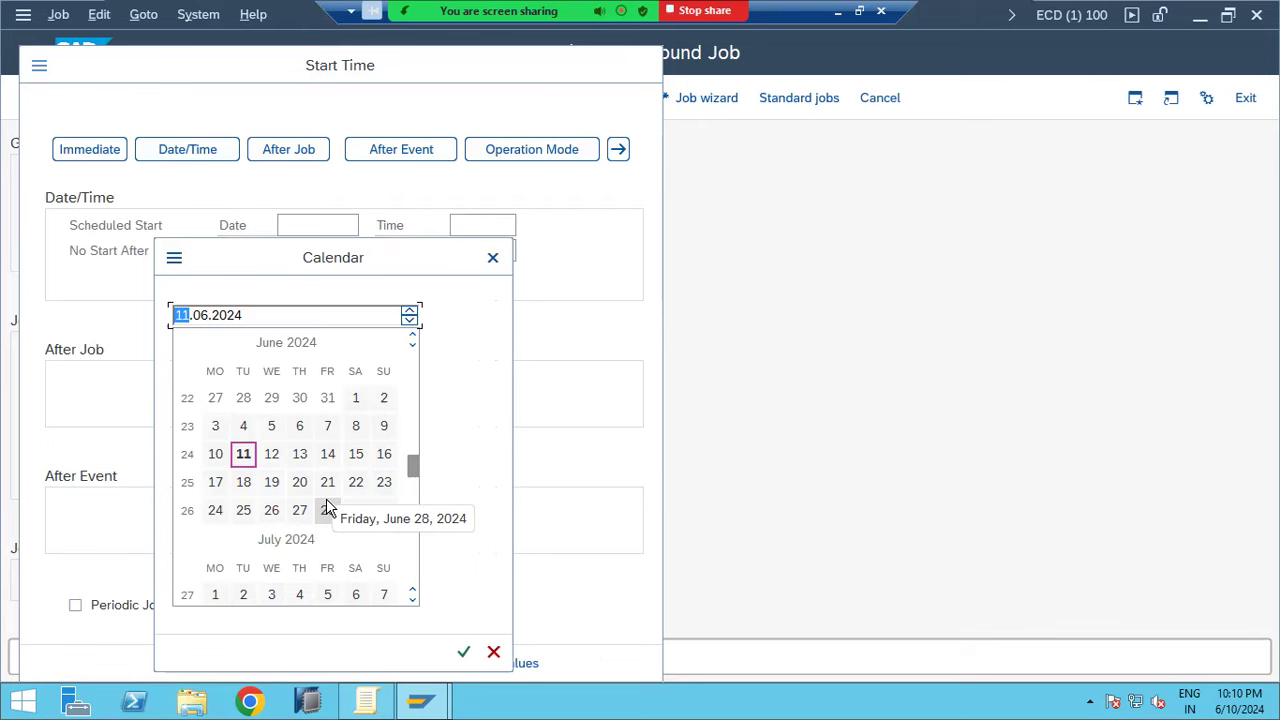
left_click(271, 455)
left_click(465, 650)
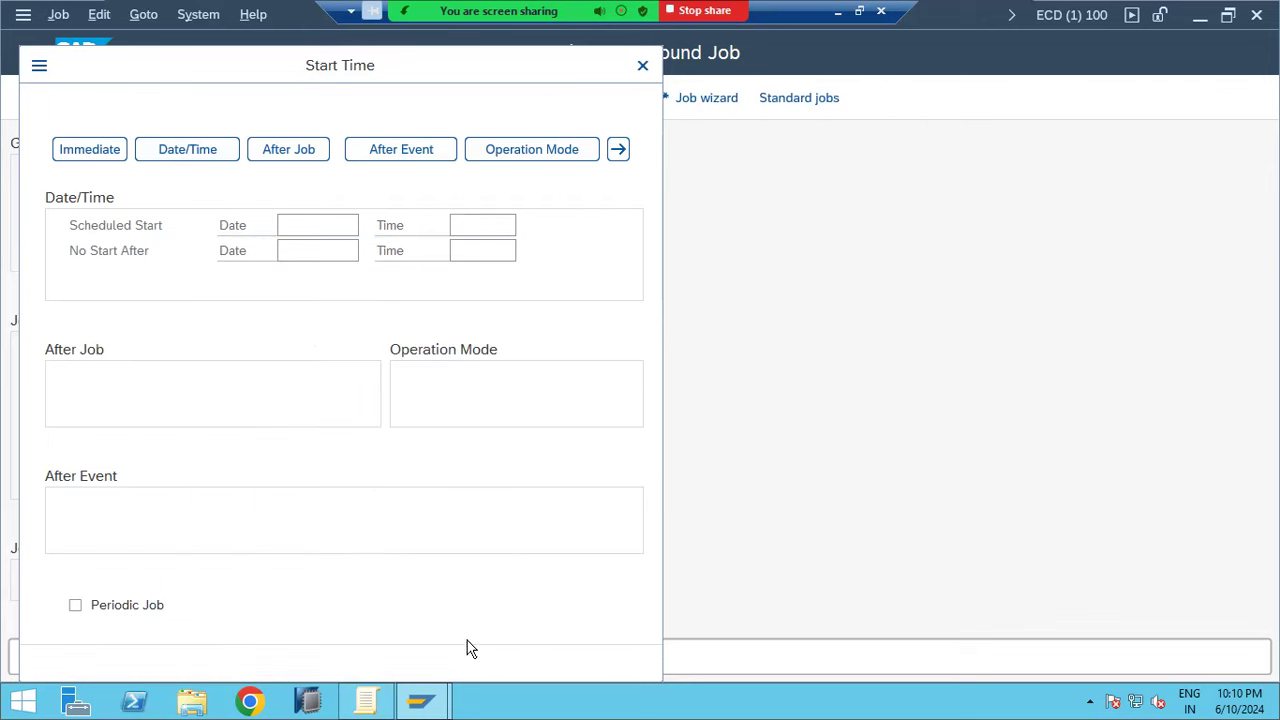
Set the start time to 08:00:00 in the Choose Time picker
left_click(496, 225)
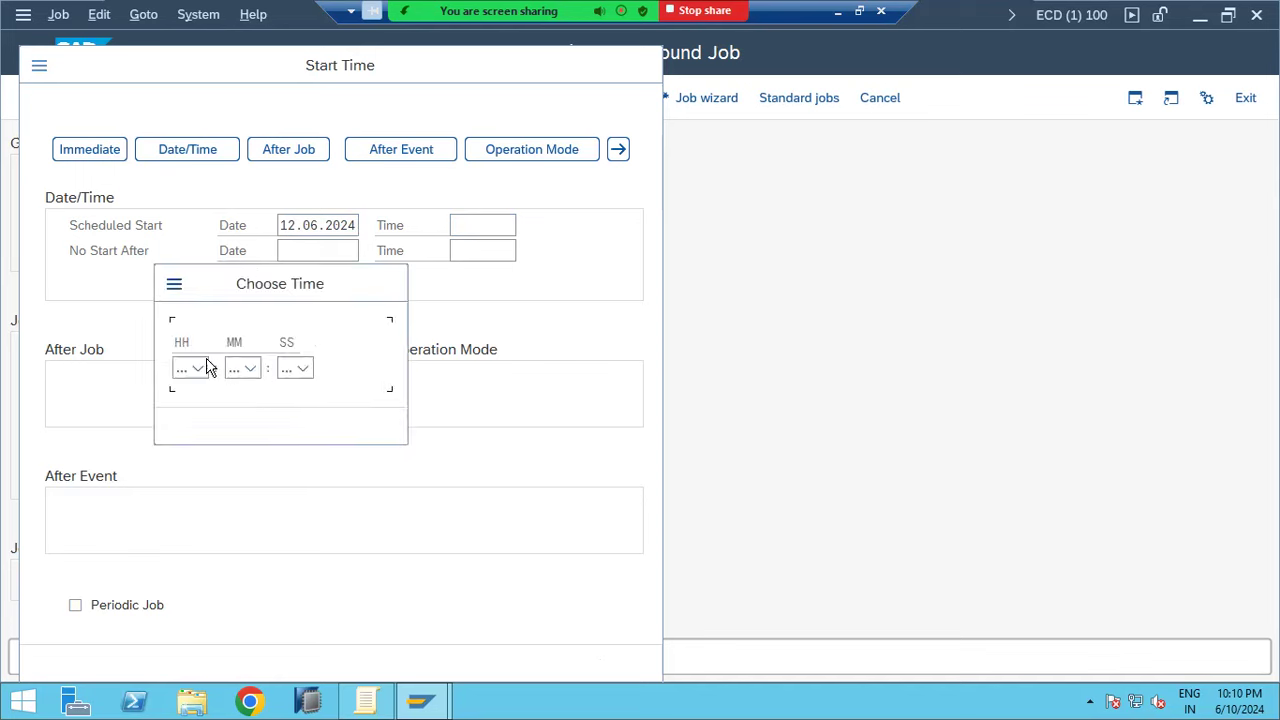
left_click(203, 370)
scroll(215, 445, "up", 3)
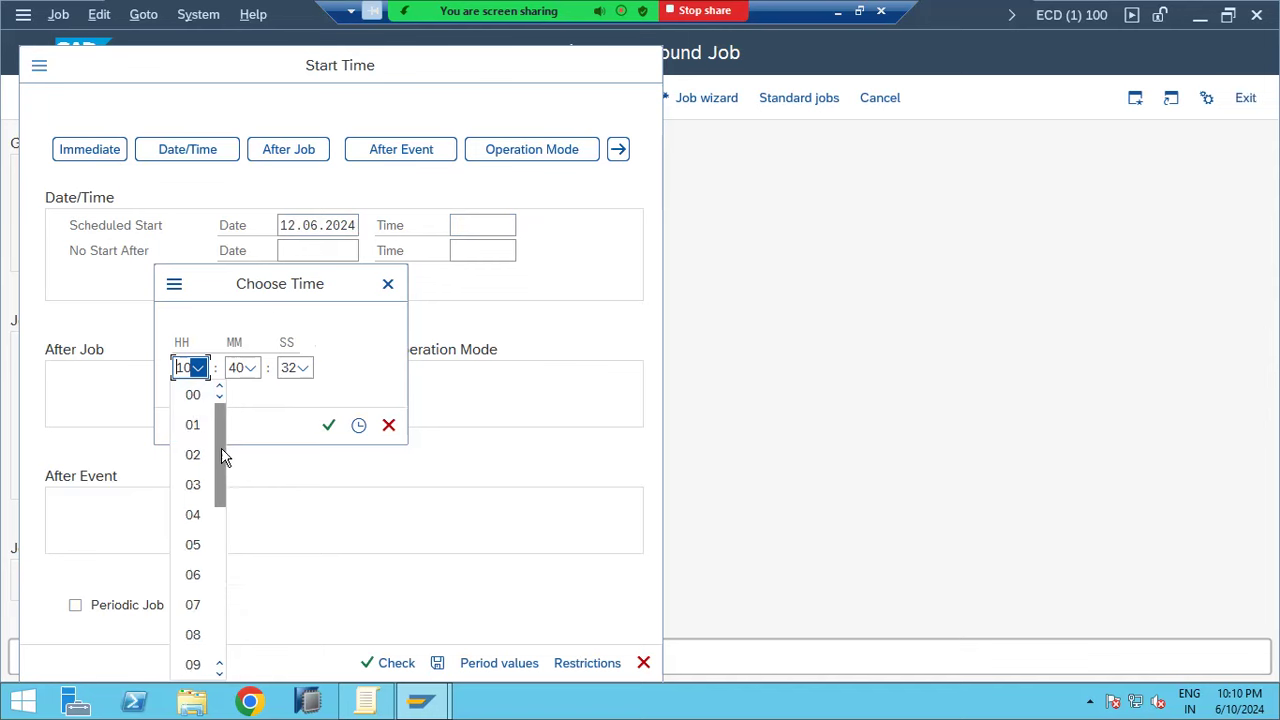
left_click(193, 635)
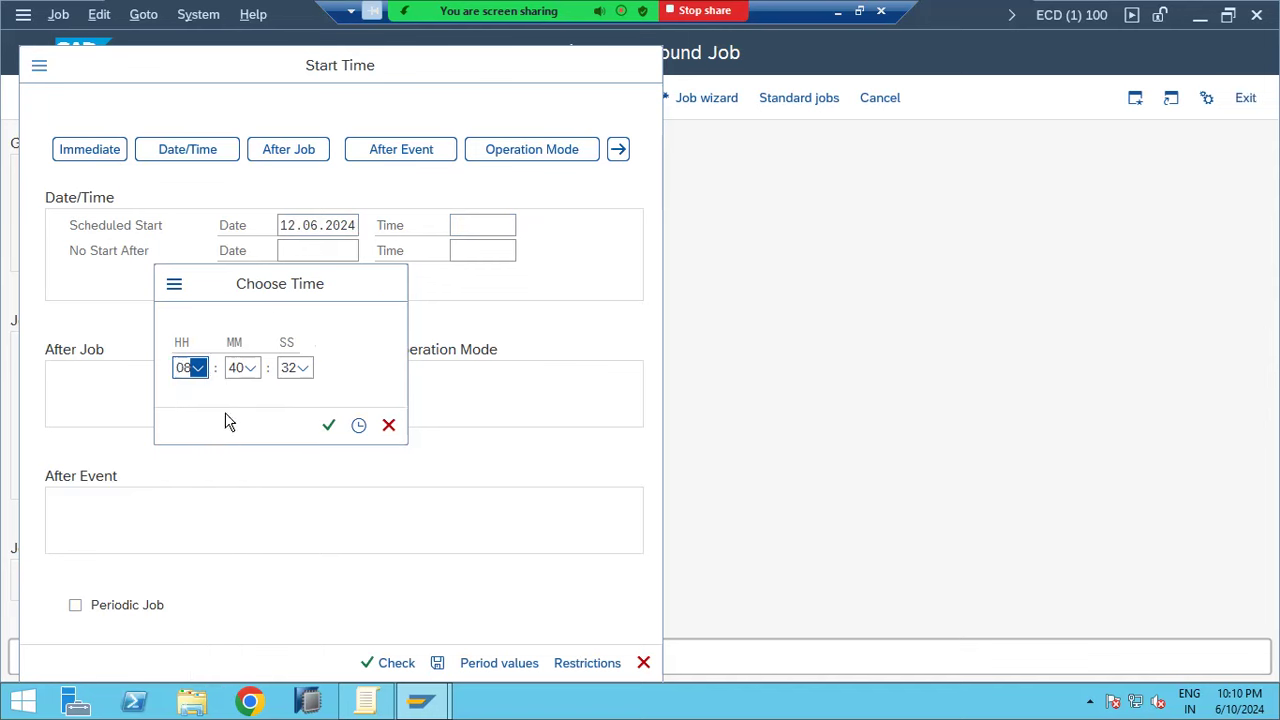
left_click(240, 371)
scroll(256, 410, "up", 8)
scroll(255, 408, "up", 5)
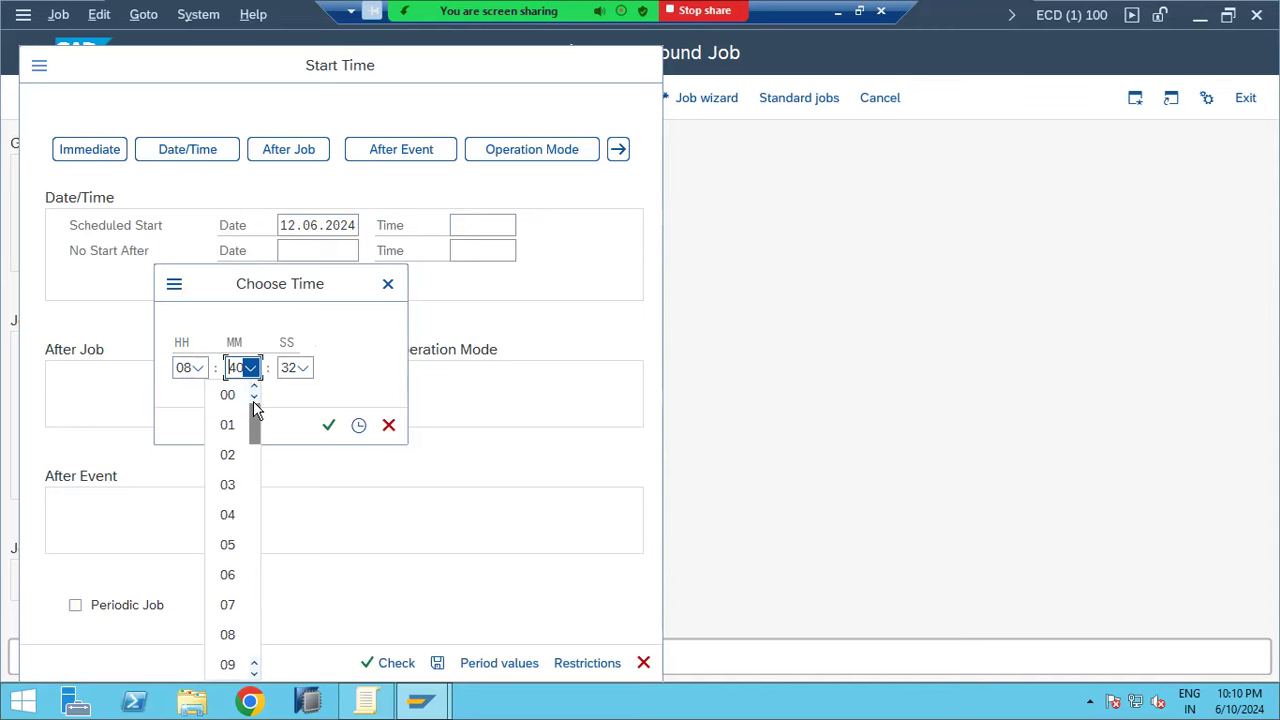
left_click(229, 398)
left_click(295, 370)
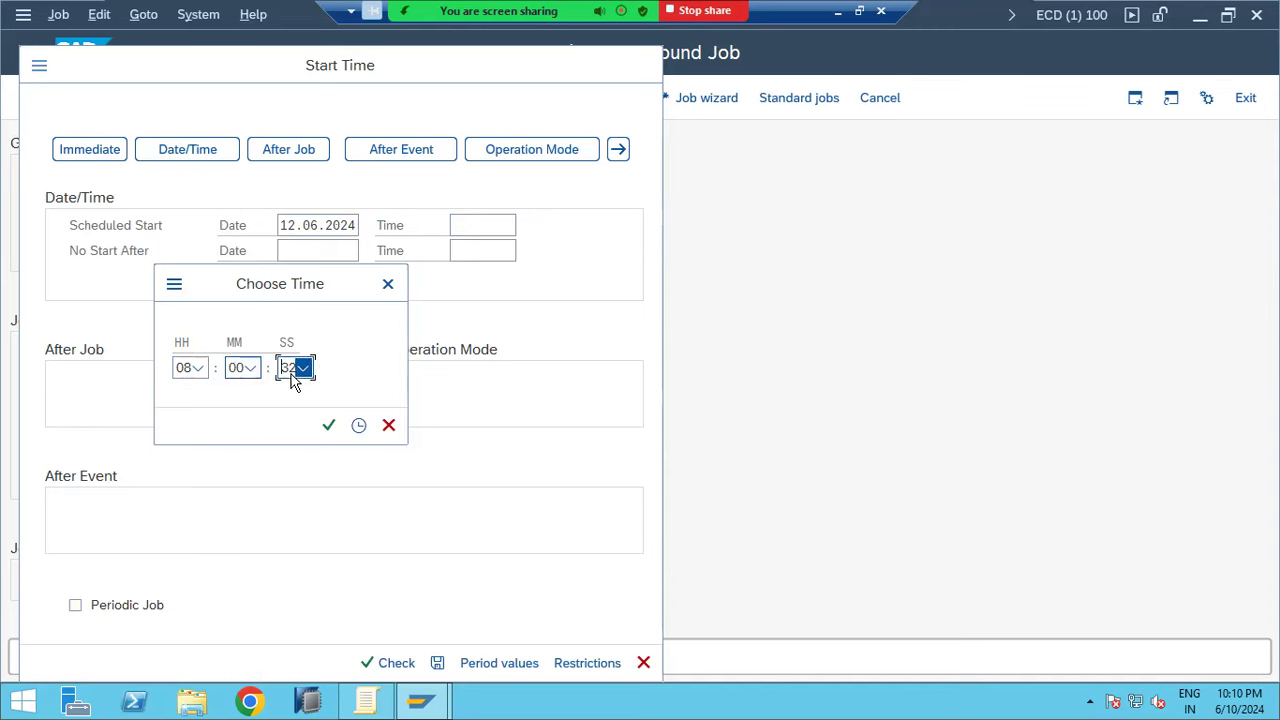
scroll(290, 400, "up", 11)
left_click(281, 396)
left_click(358, 428)
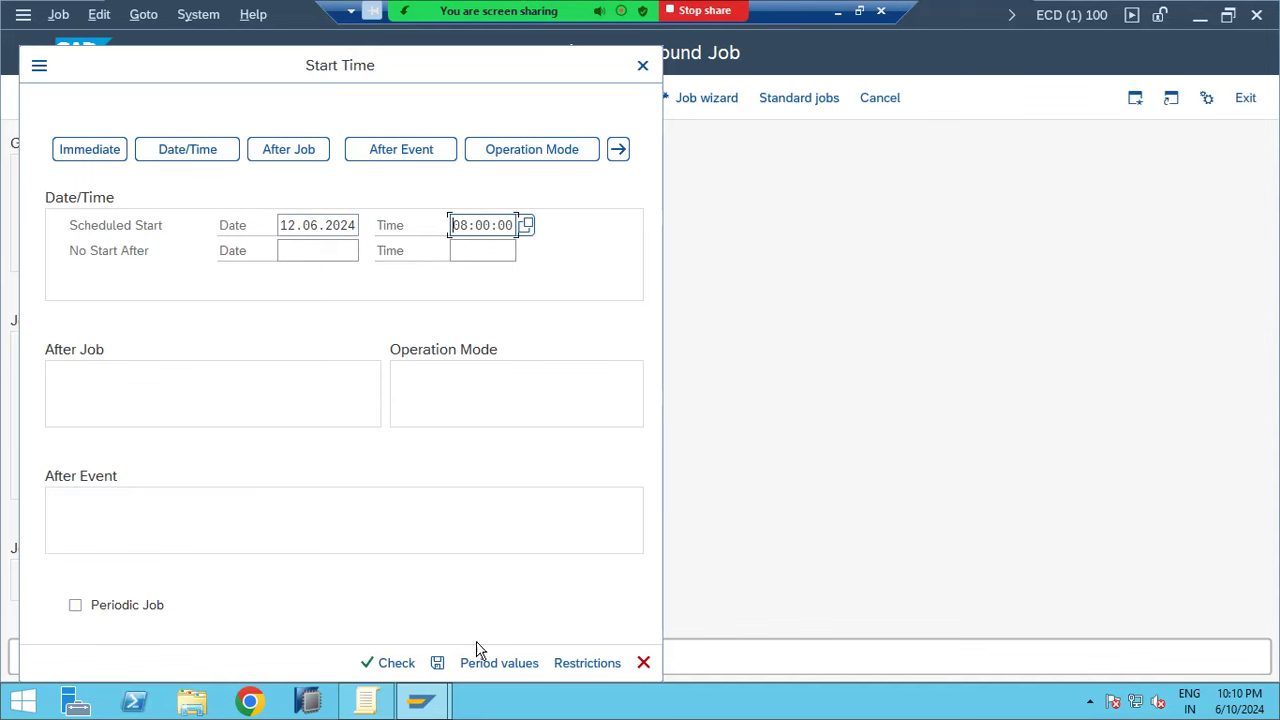
Make STORE1 repeat daily via the period values
left_click(488, 666)
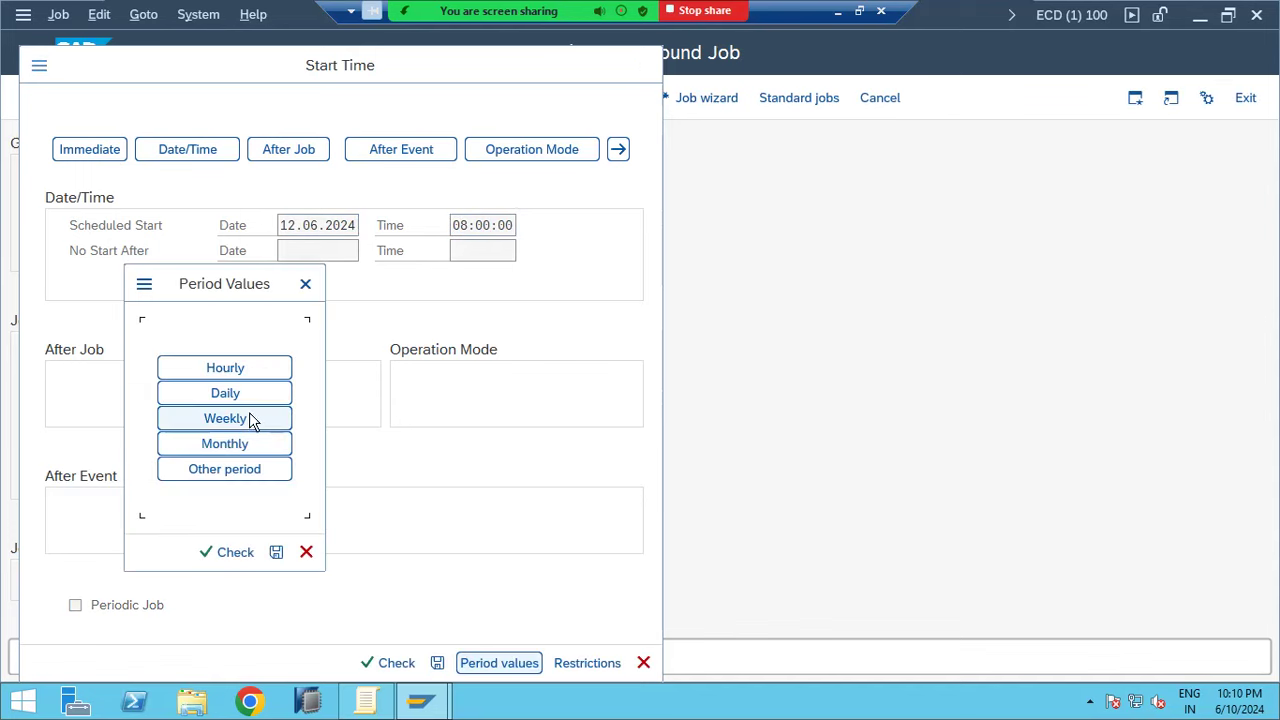
left_click(240, 398)
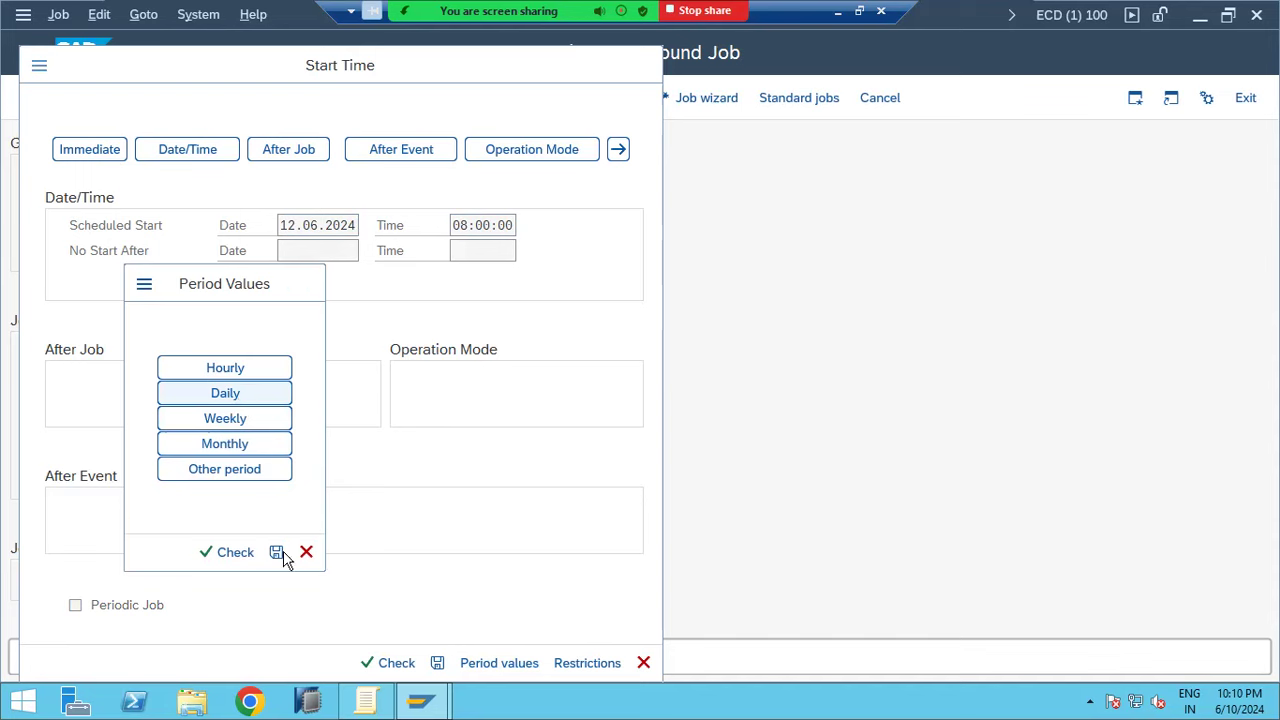
left_click(278, 556)
Save the daily 08:00:00 start condition and save STORE1 to release it
left_click(437, 663)
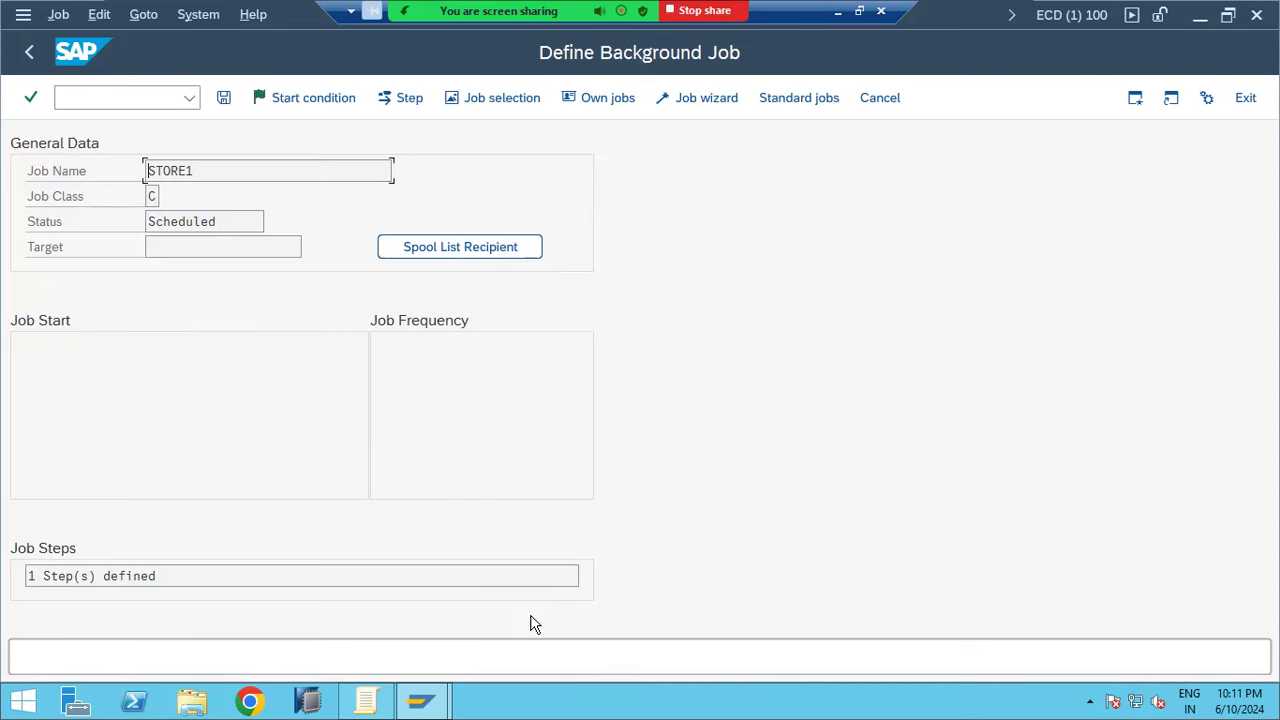
left_click_drag(404, 350, 427, 349)
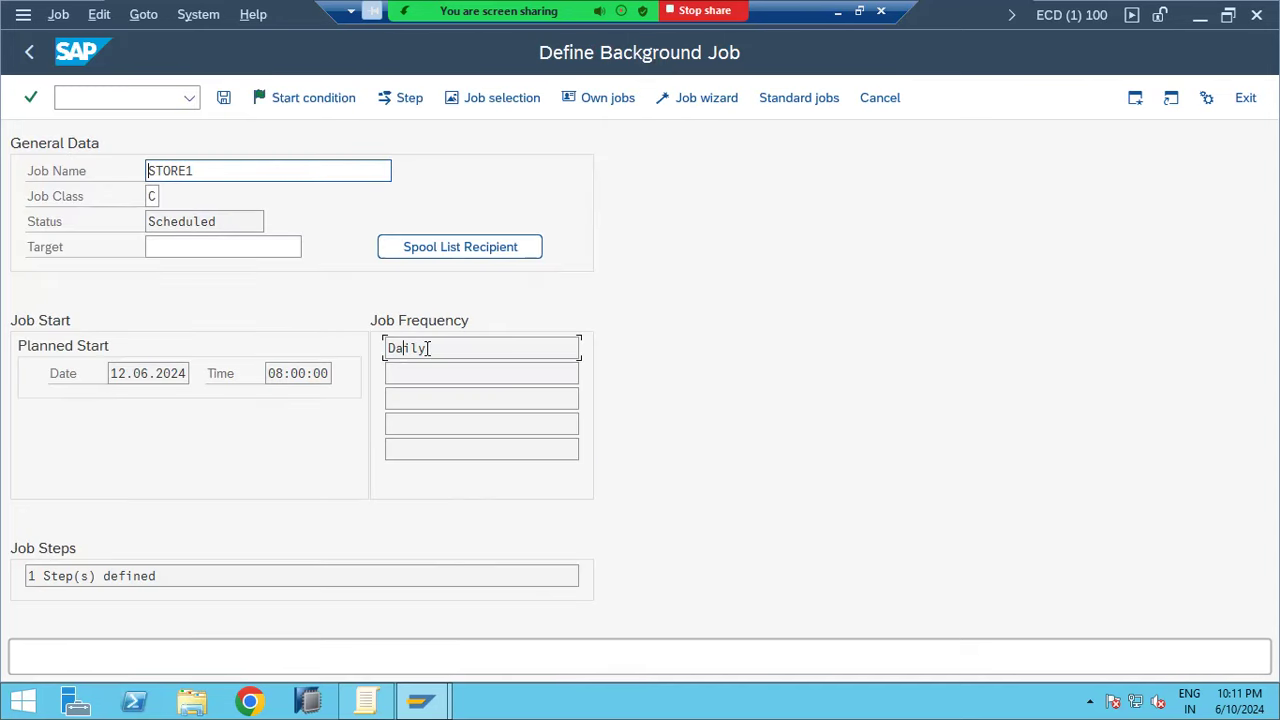
left_click(223, 99)
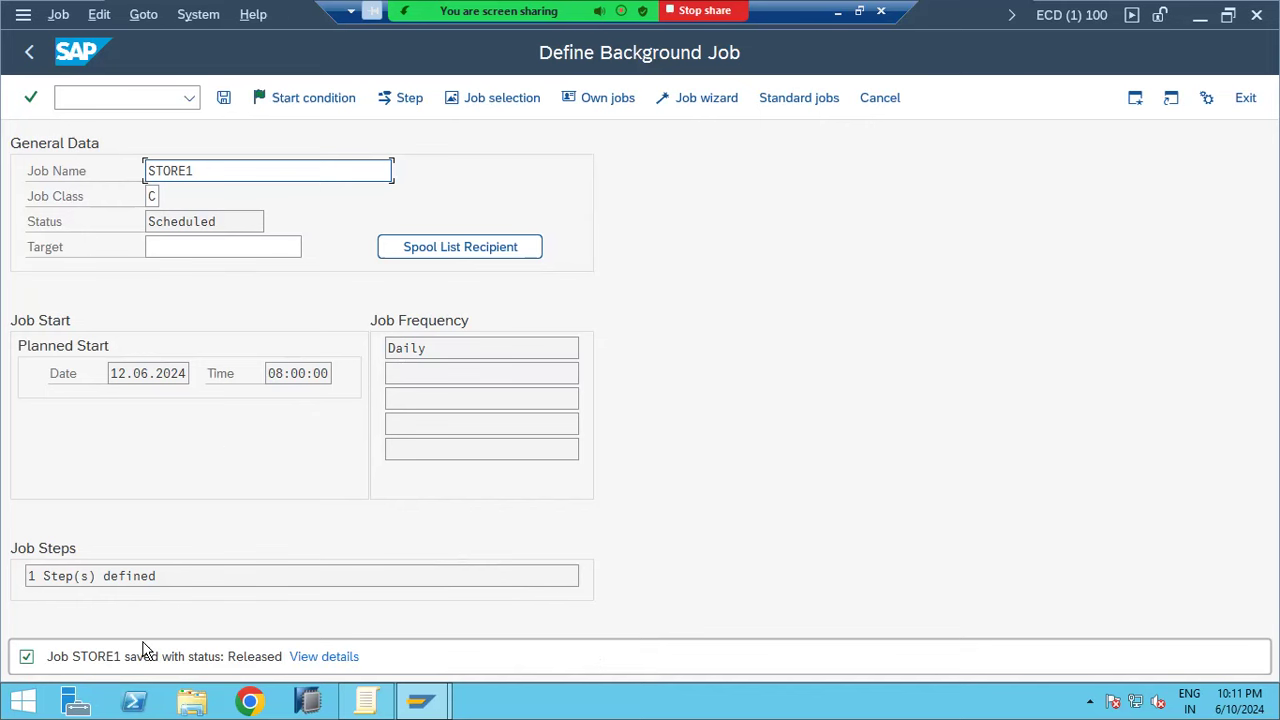
left_click(91, 99)
Go to transaction /nsm37 for Simple Job Selection
type("/ns")
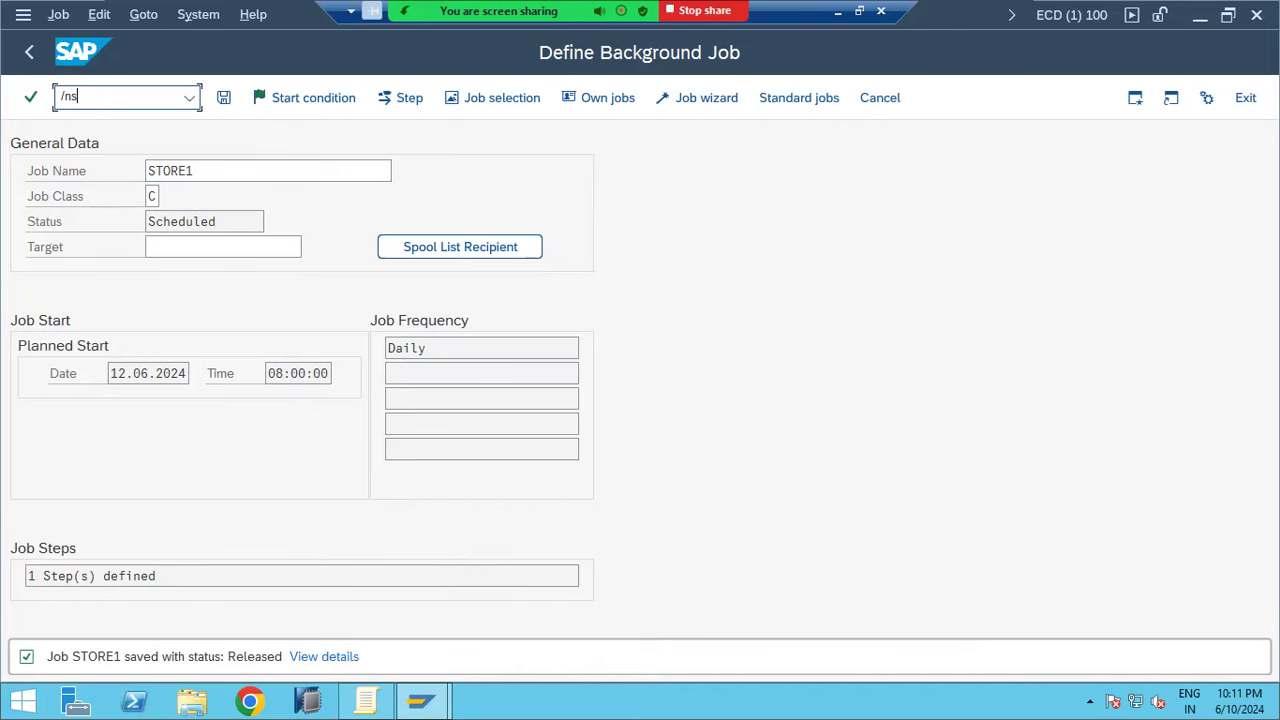
type("m37")
key("Return")
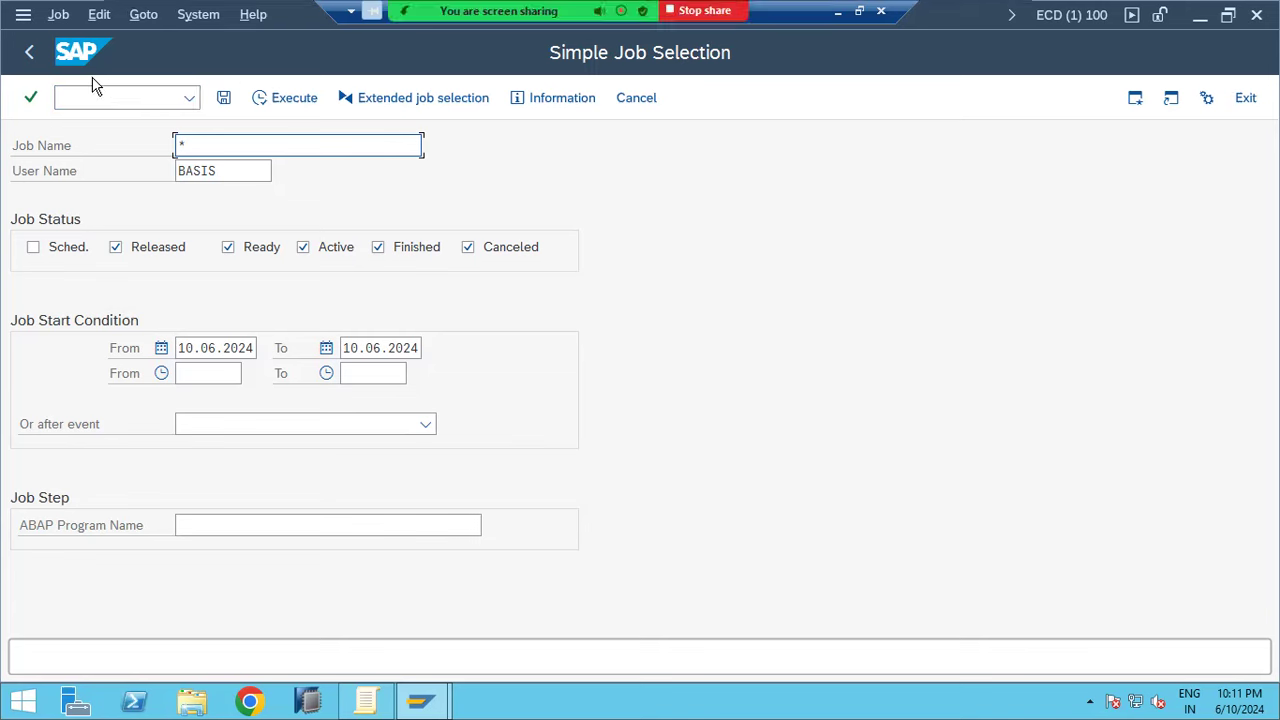
Return to SAP Easy Access and enter sm36 for a blank job definition
left_click(31, 62)
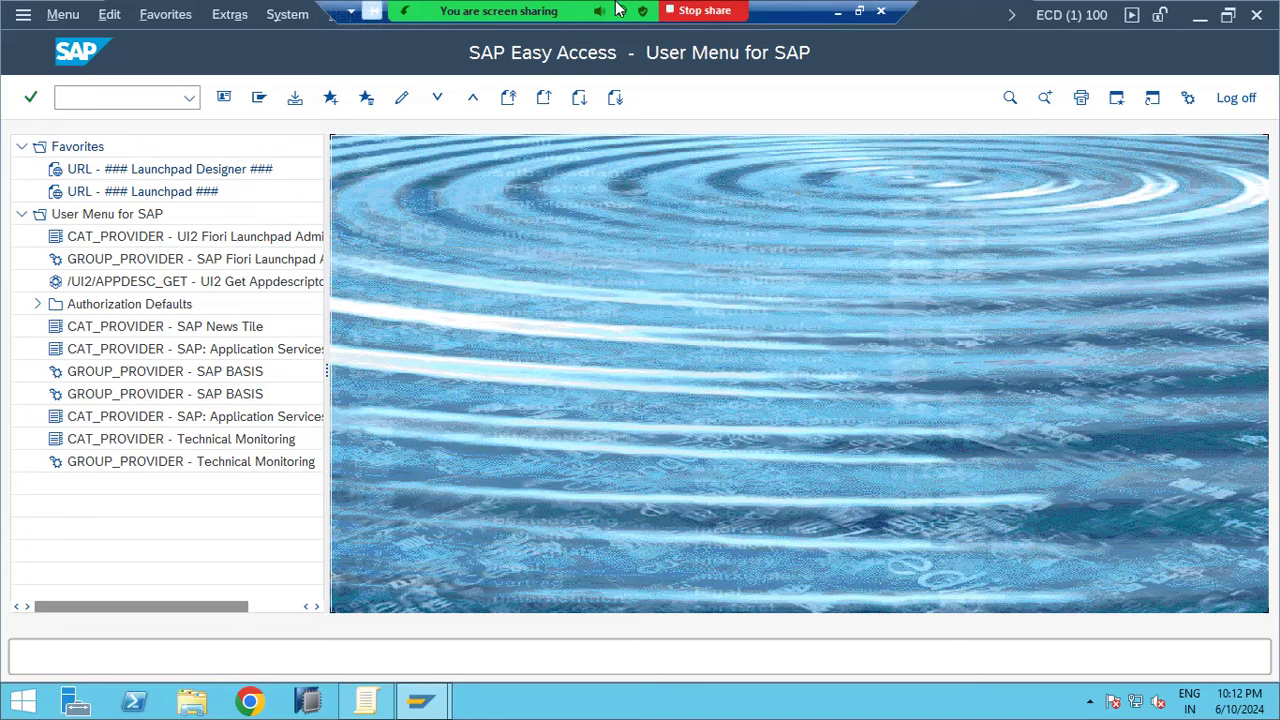
mouse_move(608, 8)
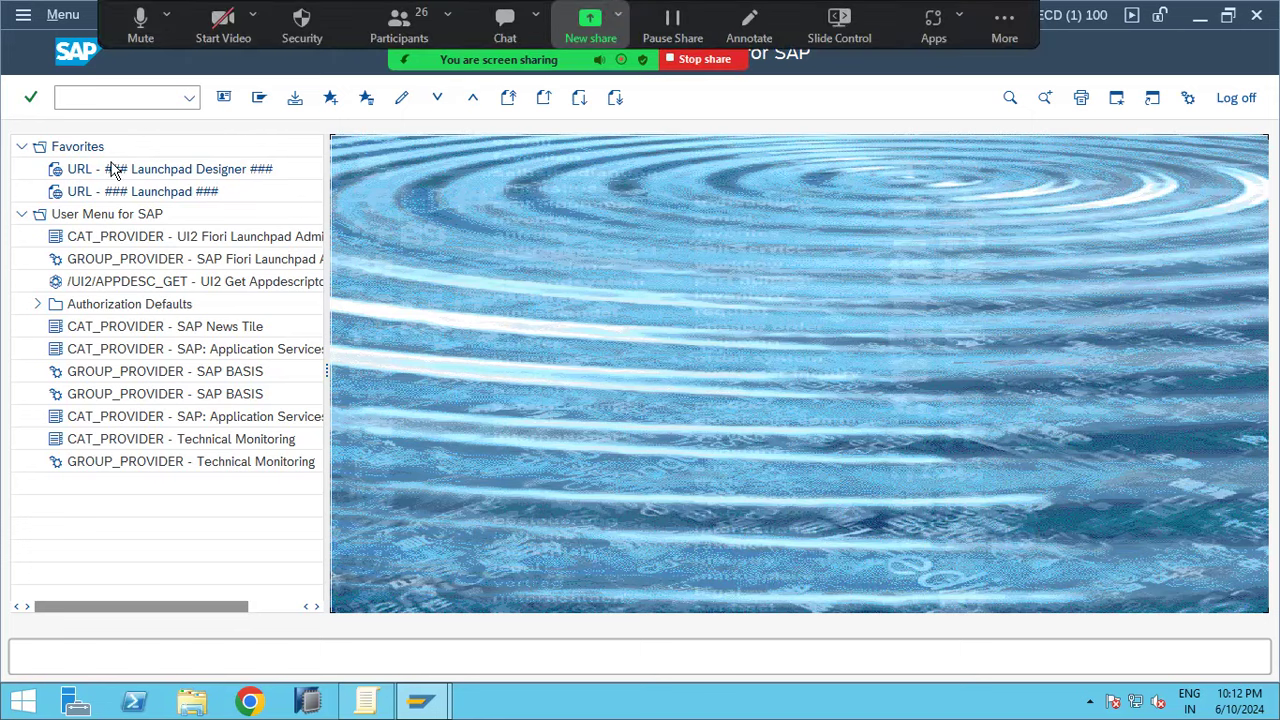
left_click(122, 94)
type("s")
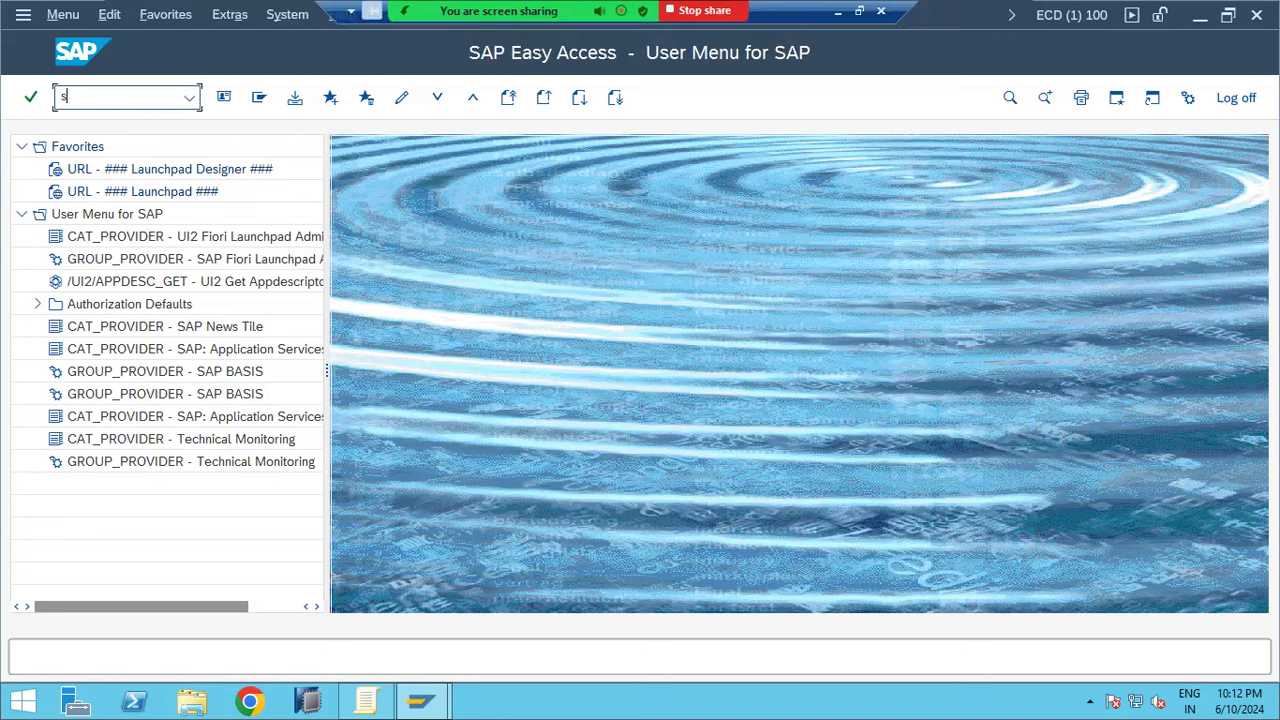
type("m36")
key("Return")
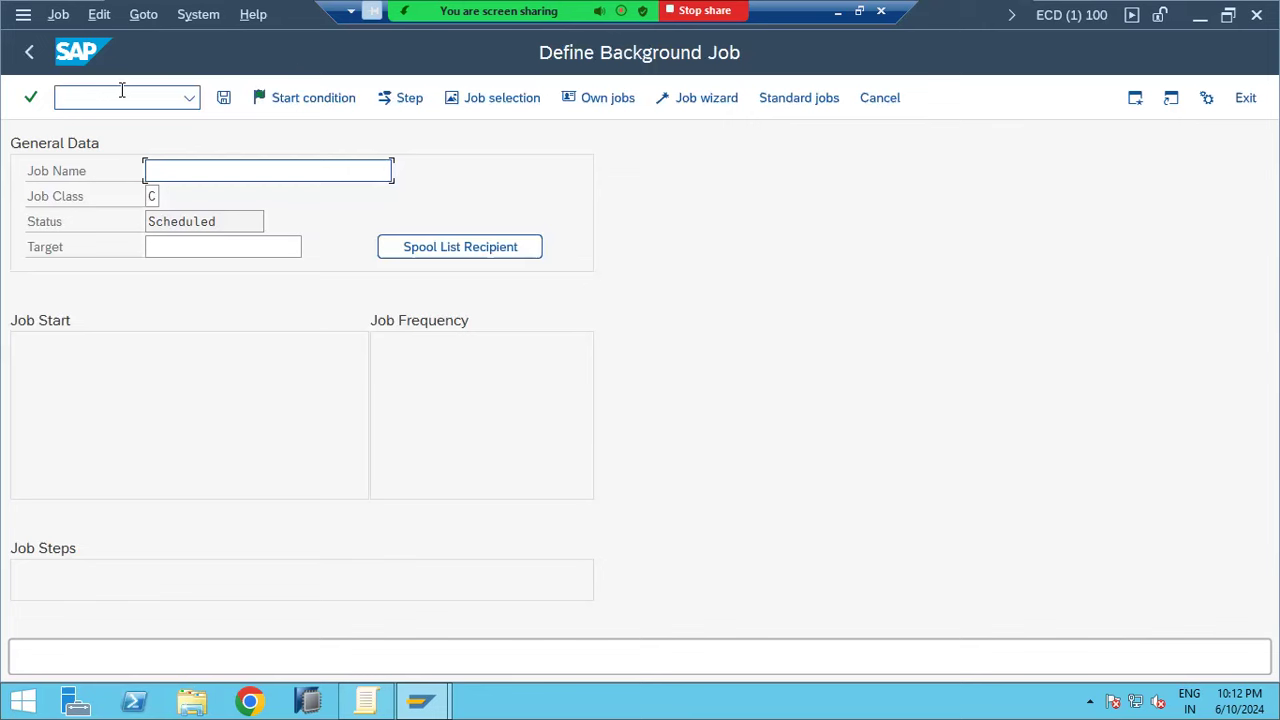
Open the start conditions and switch from the After Job option to After Event
left_click(300, 106)
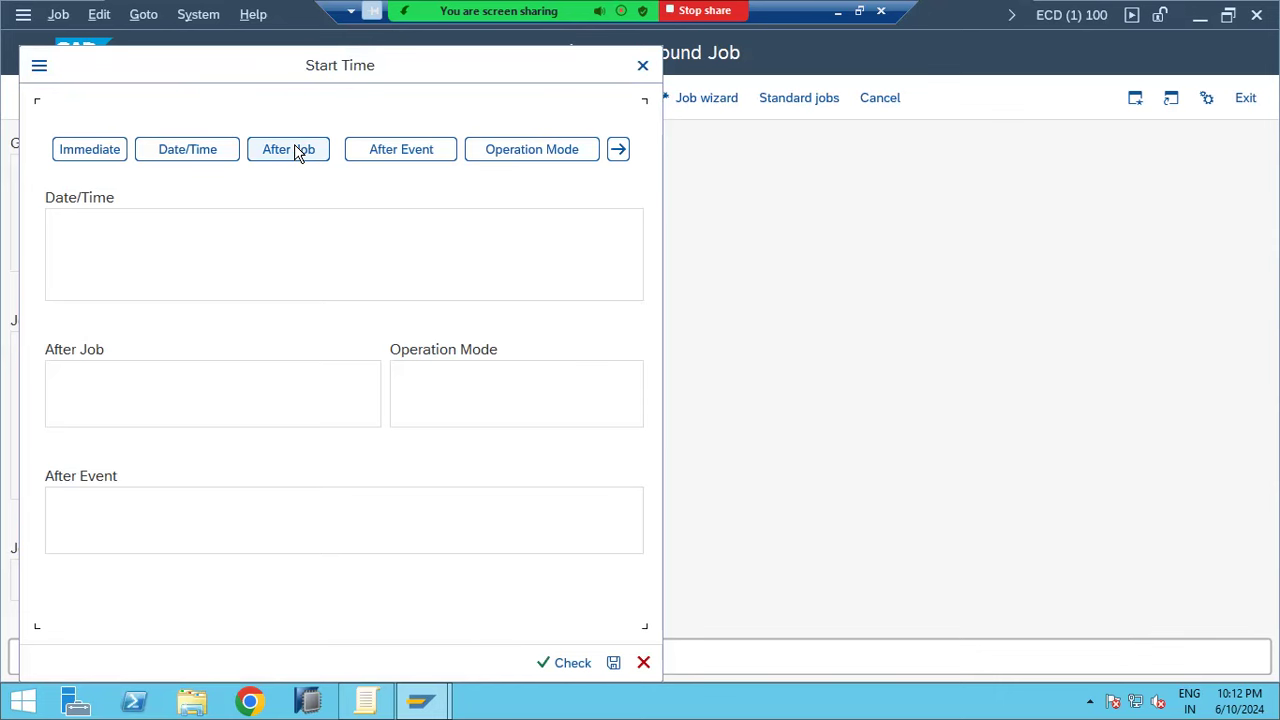
left_click(294, 149)
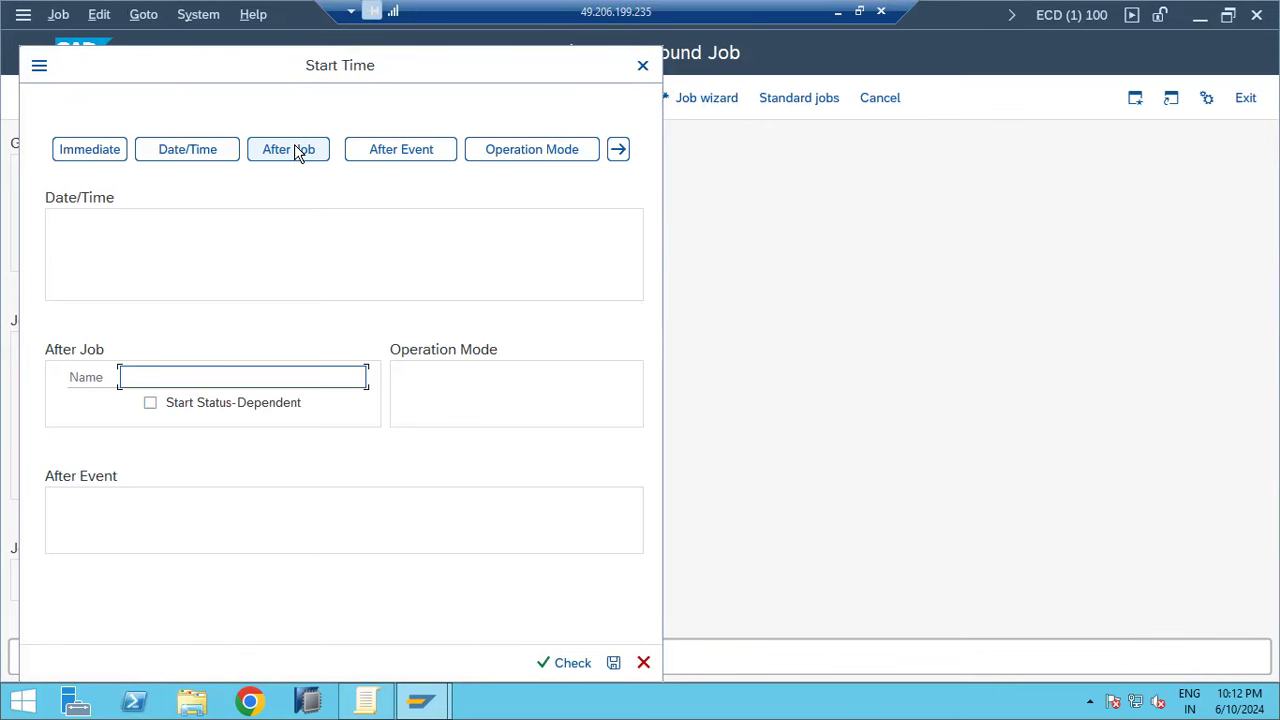
left_click(392, 155)
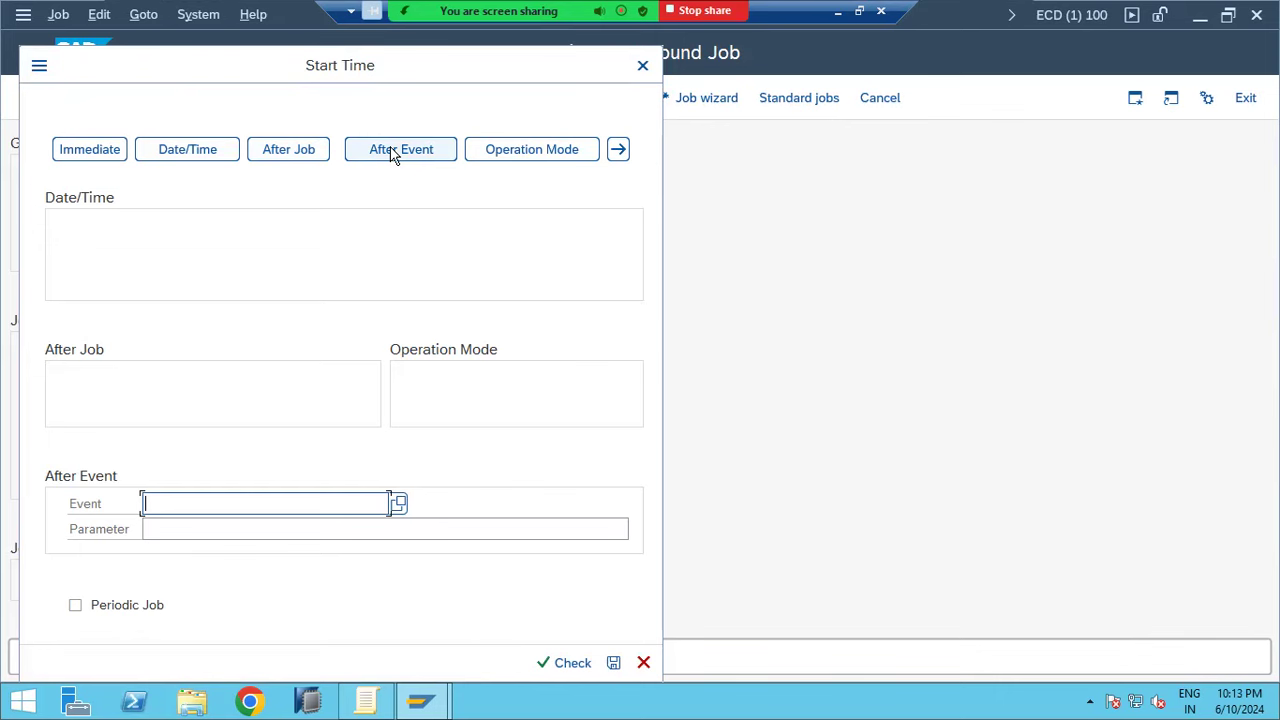
Pick SAP_SYSTEM_START as the triggering event, then switch the start condition to Operation Mode
left_click(398, 504)
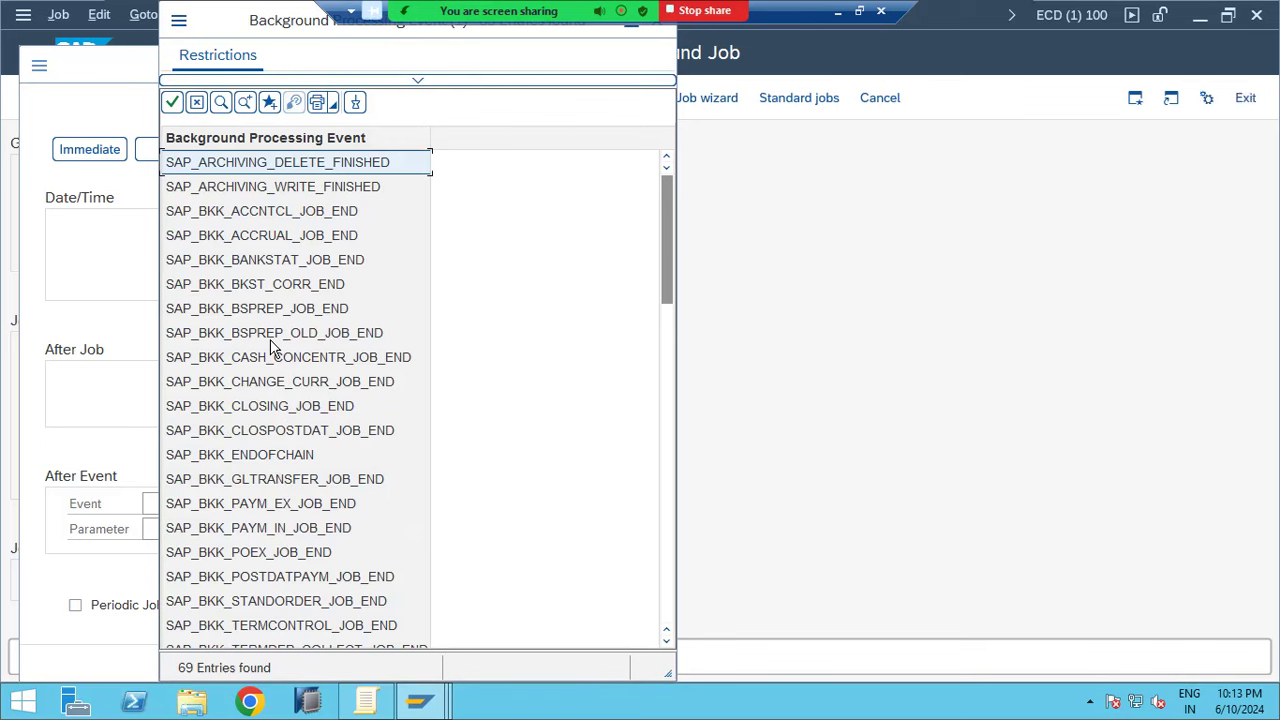
left_click(269, 535)
scroll(280, 590, "down", 3)
scroll(287, 625, "down", 12)
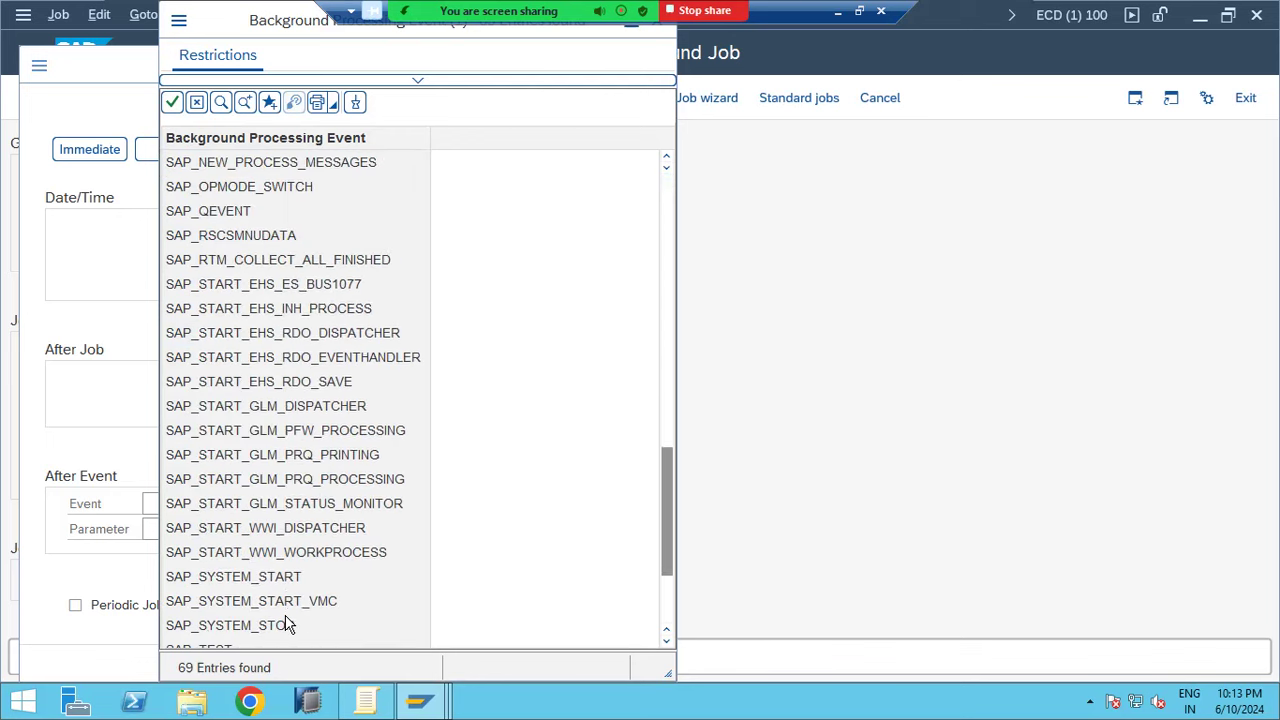
scroll(287, 625, "down", 3)
double_click(228, 406)
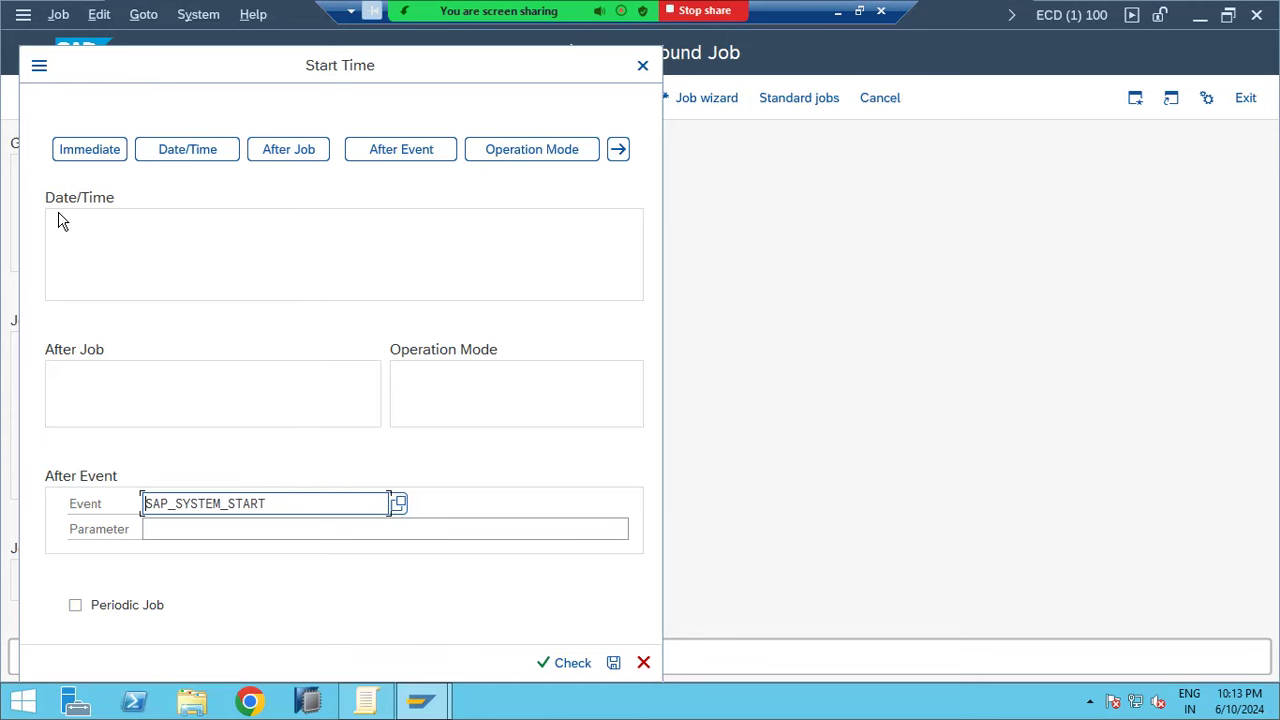
left_click(517, 152)
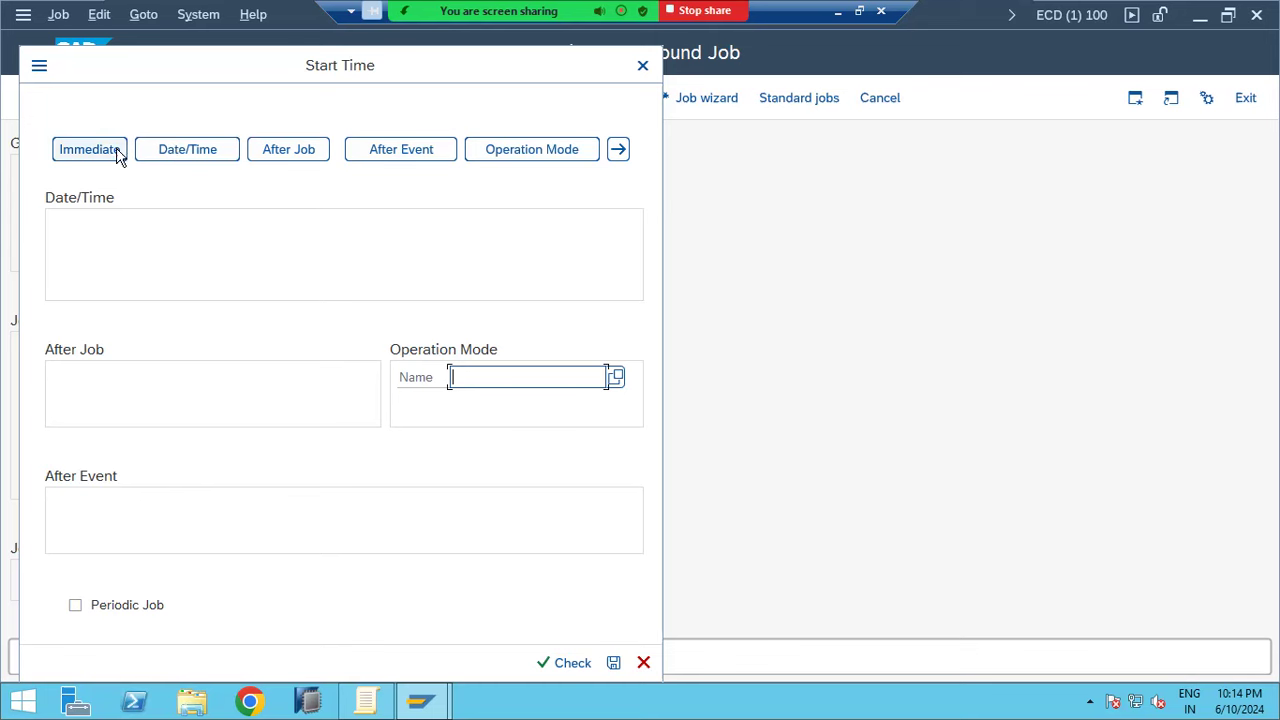
Switch to a Date/Time start and discard the trial 'Not on Sundays or public holidays' restriction
left_click(167, 147)
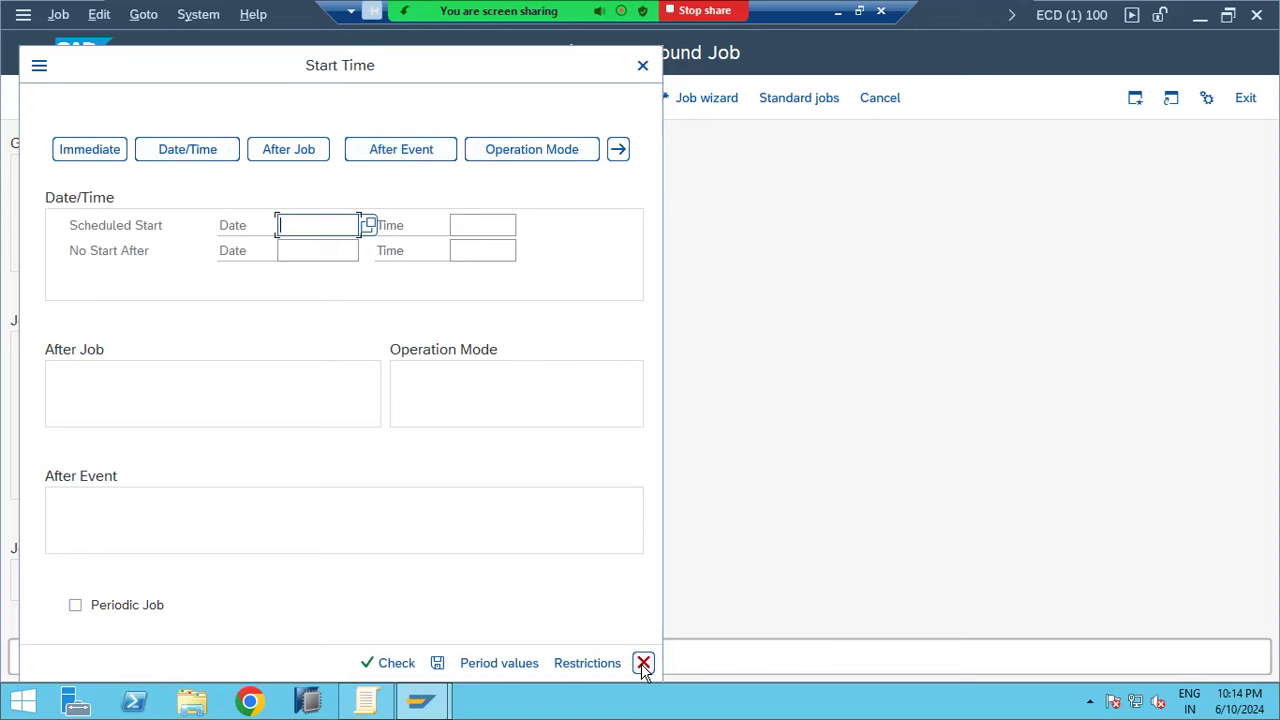
left_click(585, 665)
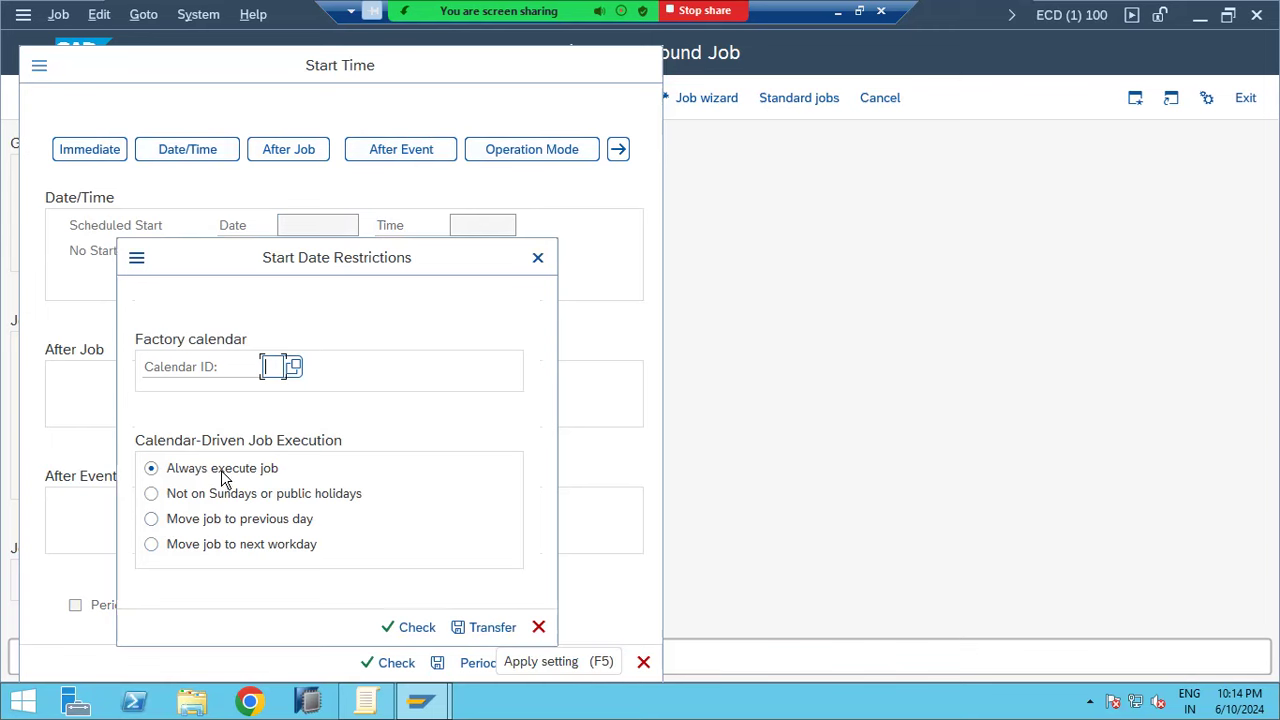
left_click(201, 496)
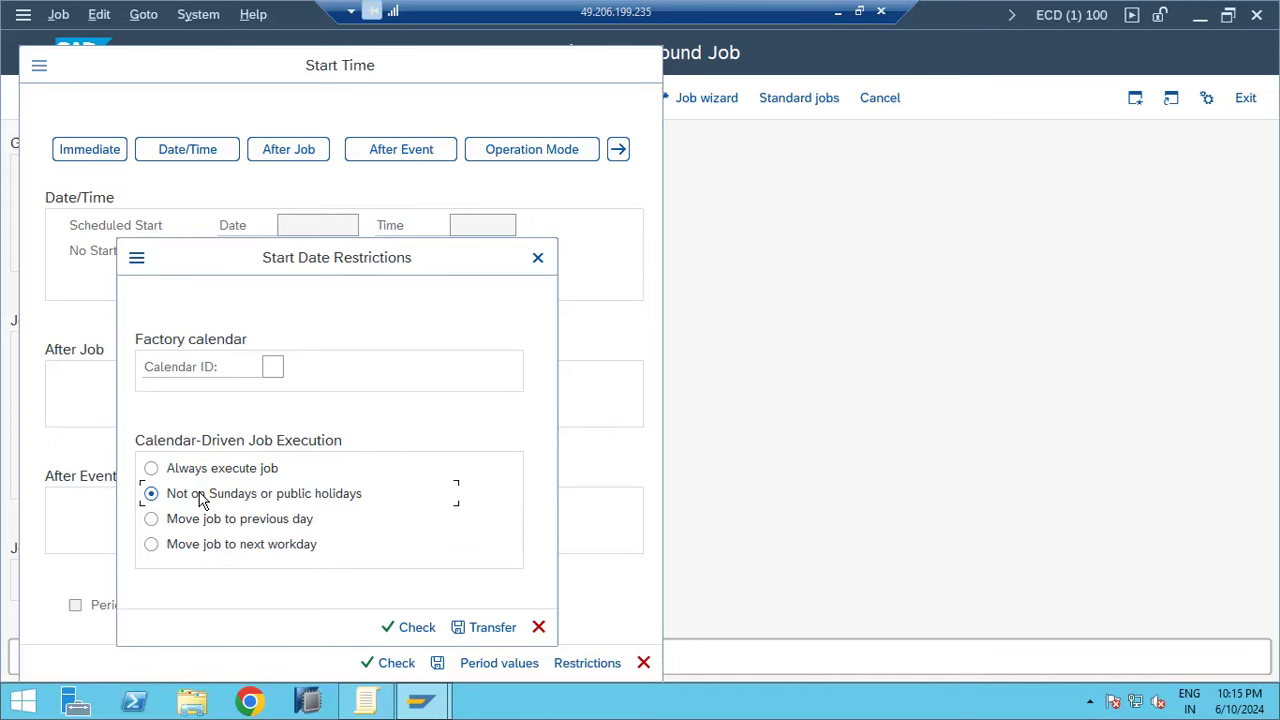
left_click(538, 628)
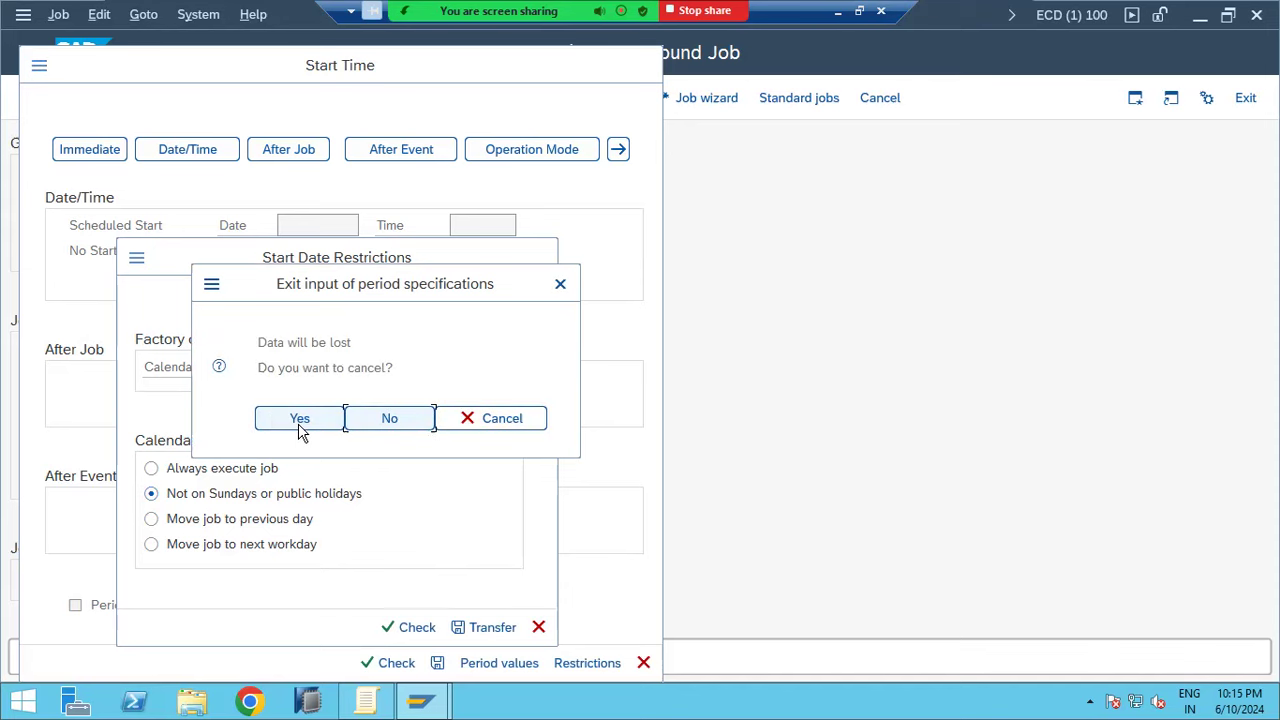
left_click(300, 420)
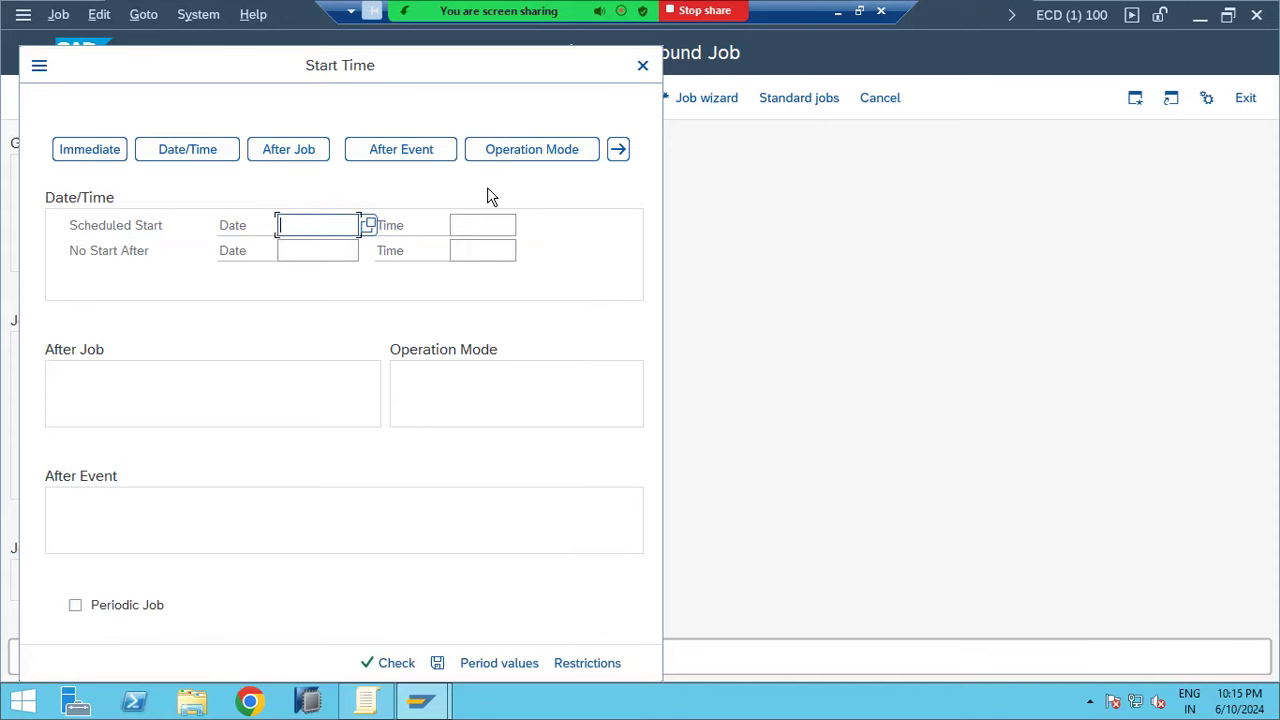
Close Start Time, save RSSPACECHECK as step 1, and begin a second job step
left_click(641, 67)
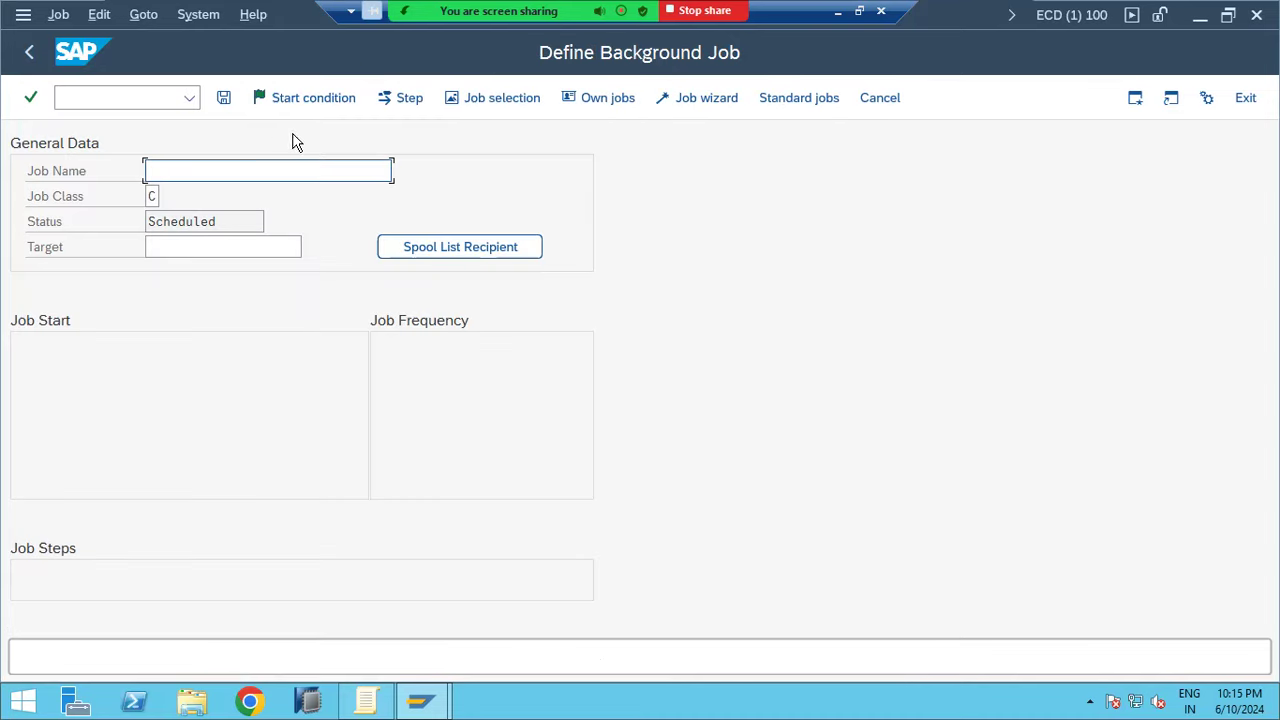
left_click(416, 107)
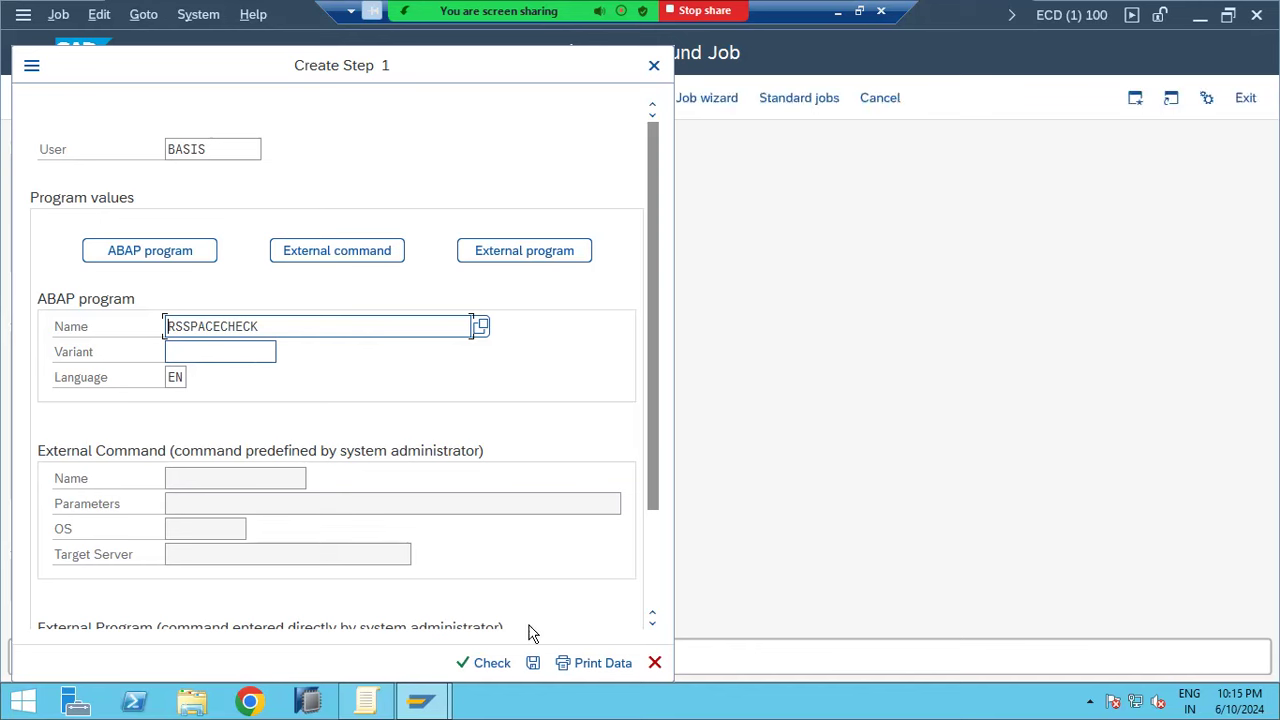
left_click(535, 664)
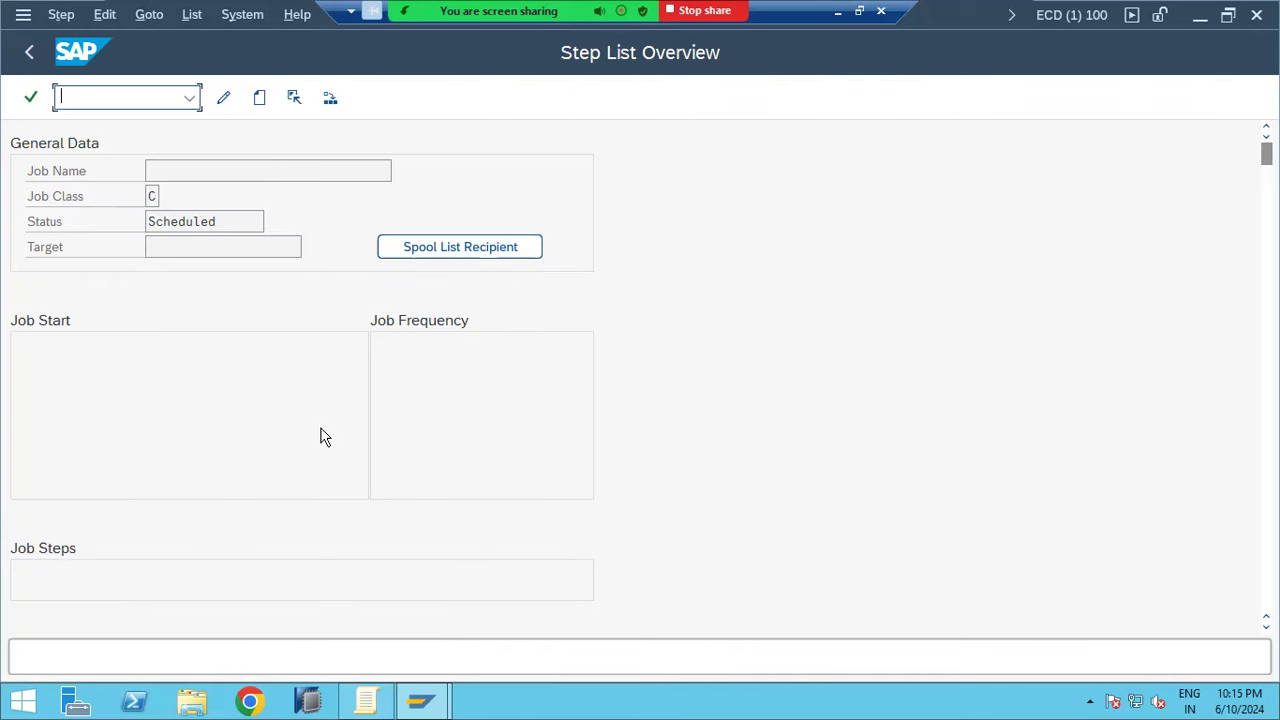
left_click(261, 98)
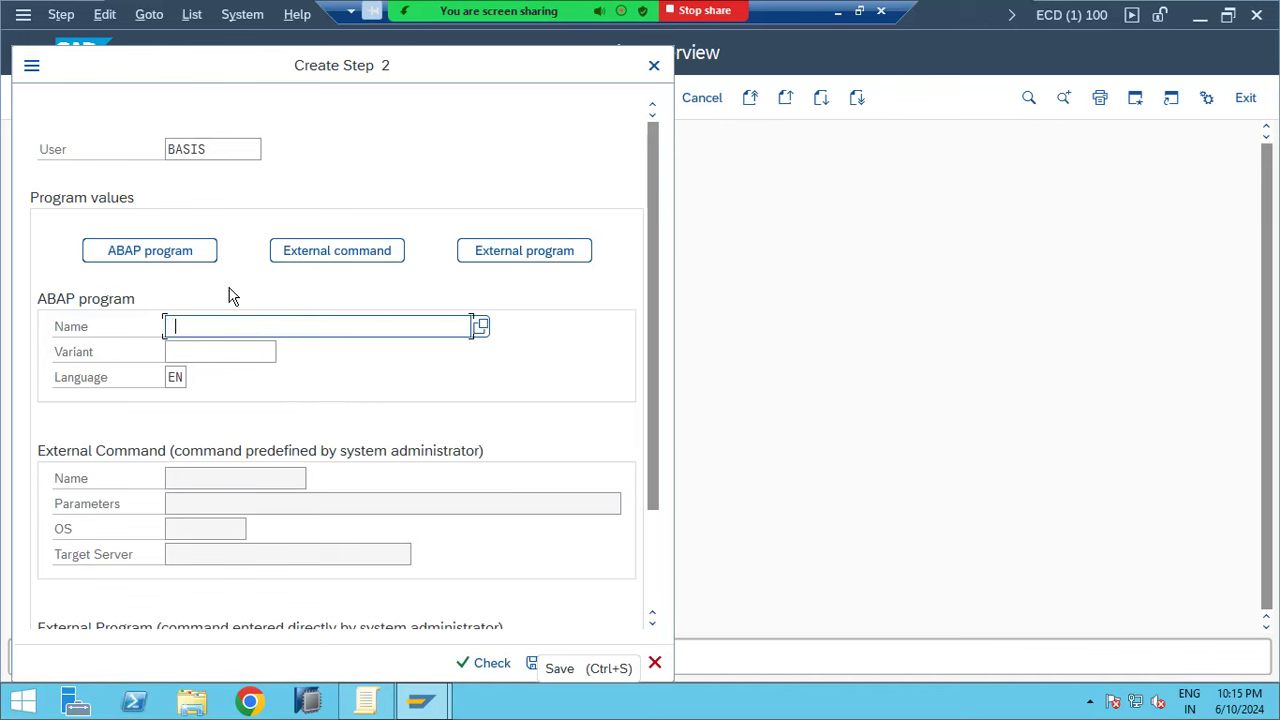
Search programs matching RS* and save RS2ADRCL as the second ABAP step
left_click(479, 332)
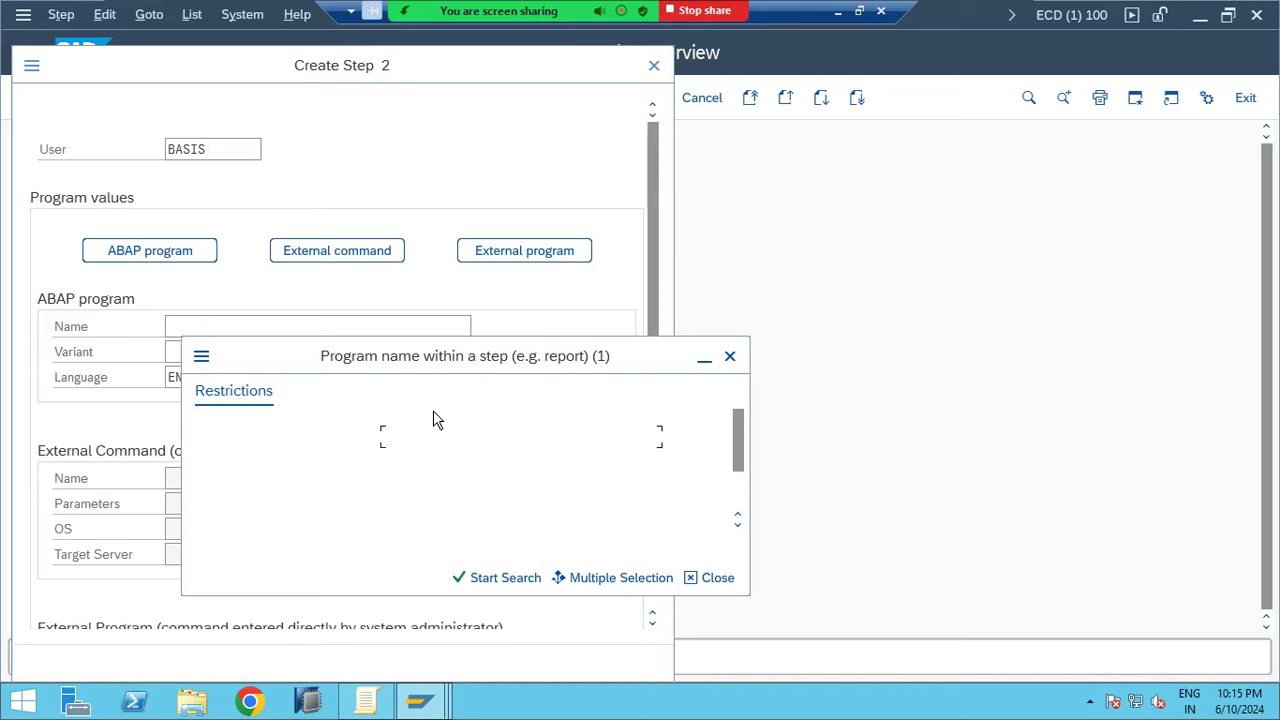
type("RS*")
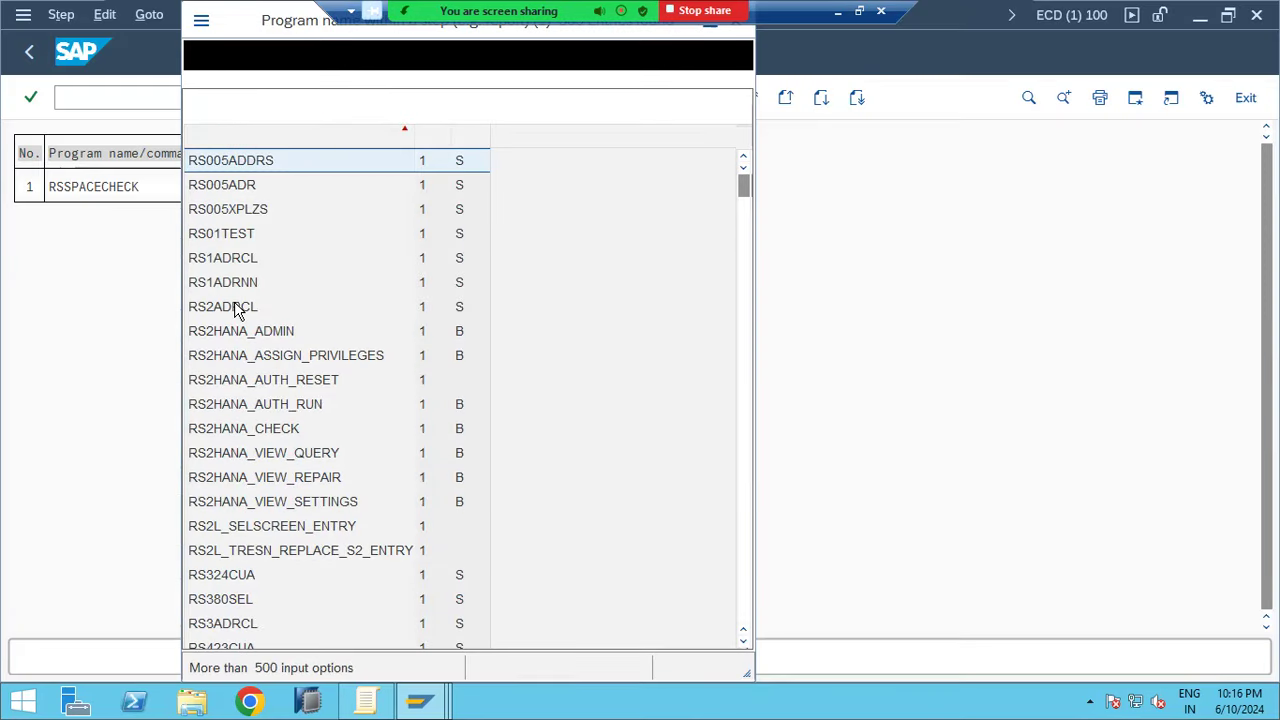
double_click(236, 307)
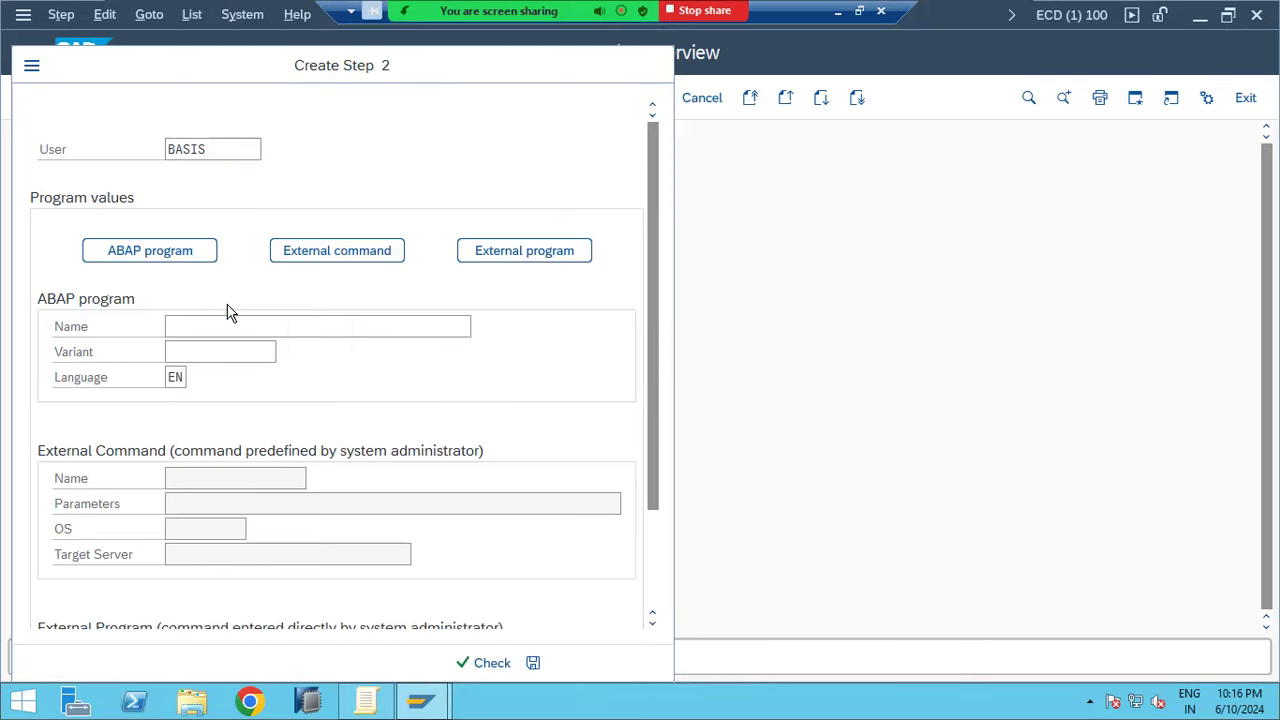
left_click(533, 664)
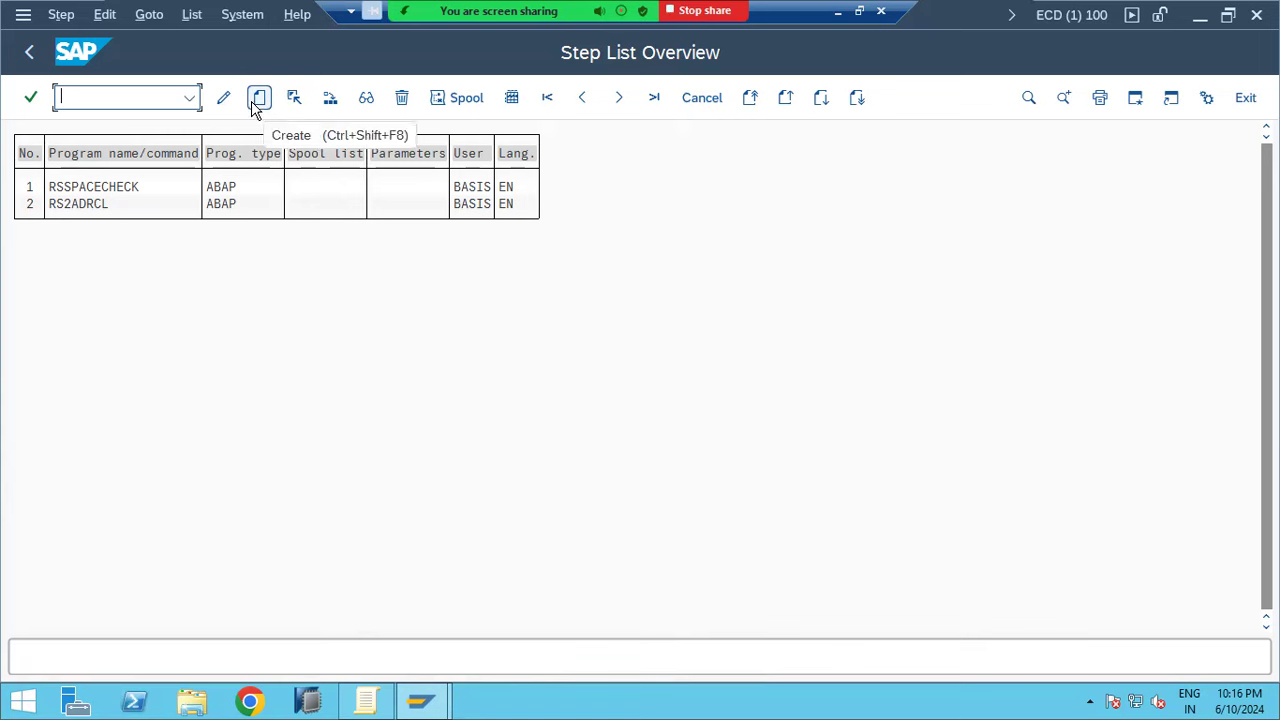
Select the RSSPACECHECK row in the step list and return to the job definition
left_click(84, 187)
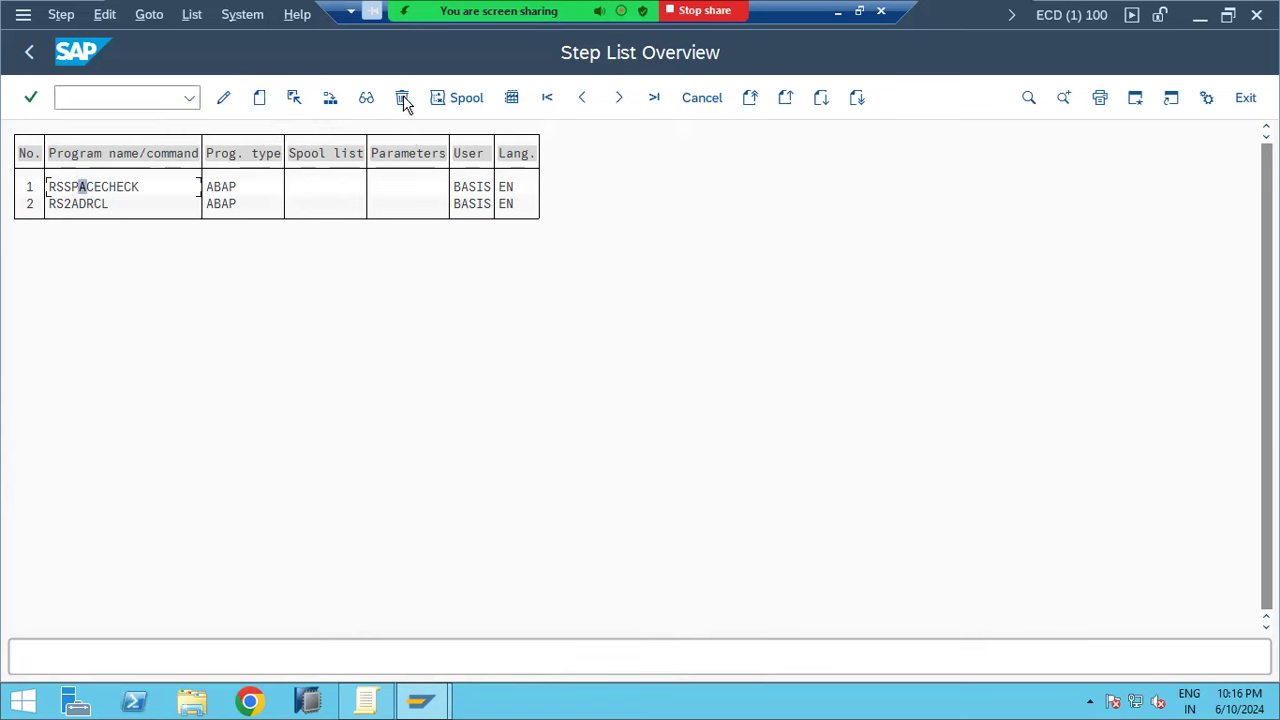
left_click(366, 97)
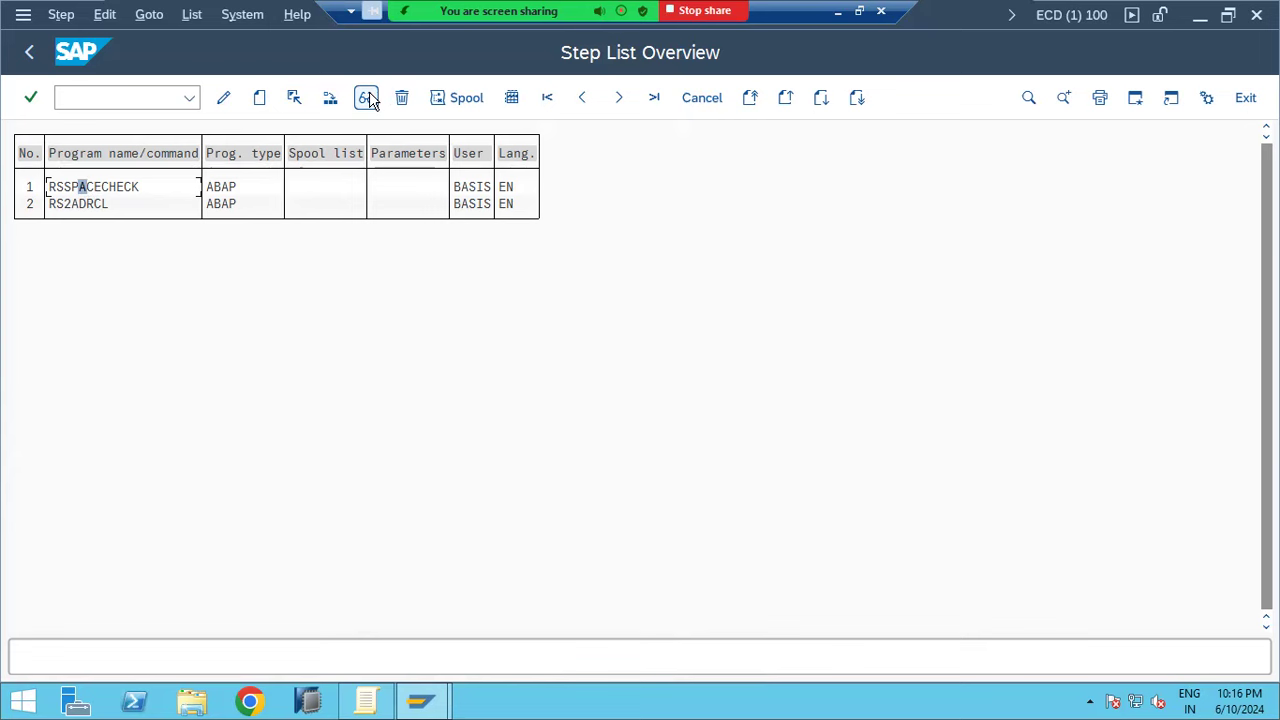
left_click(225, 100)
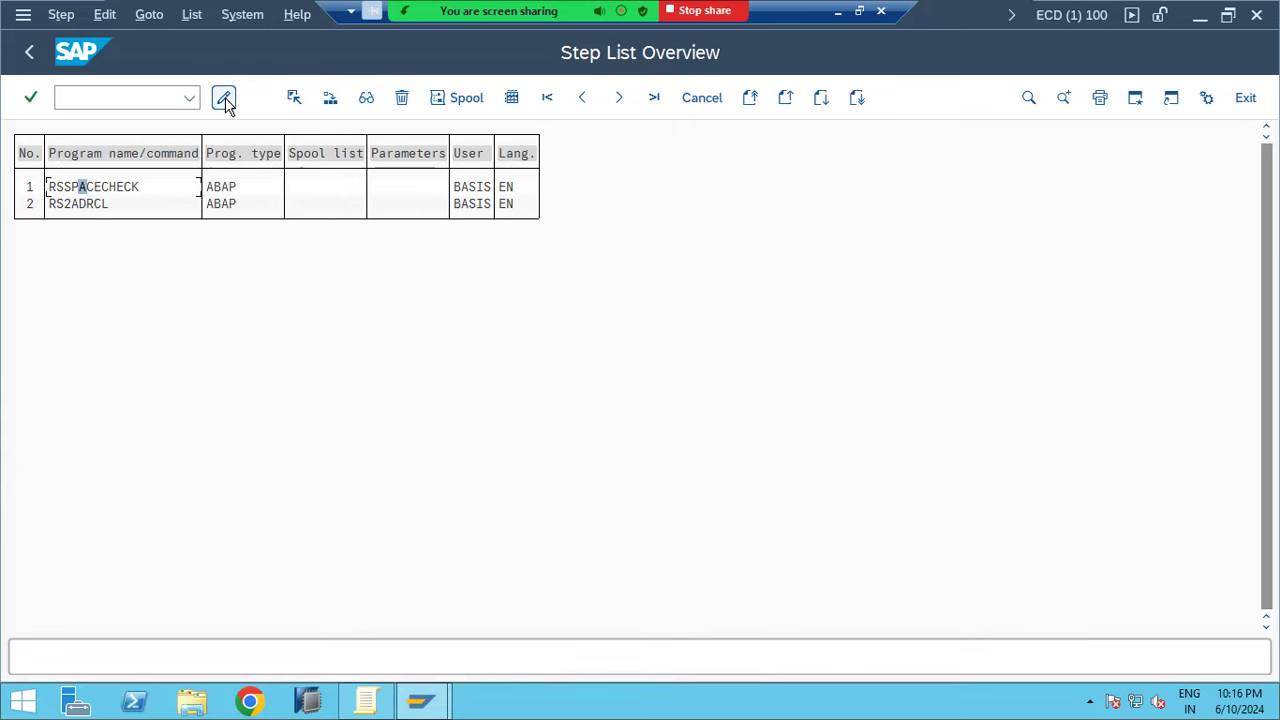
left_click(33, 52)
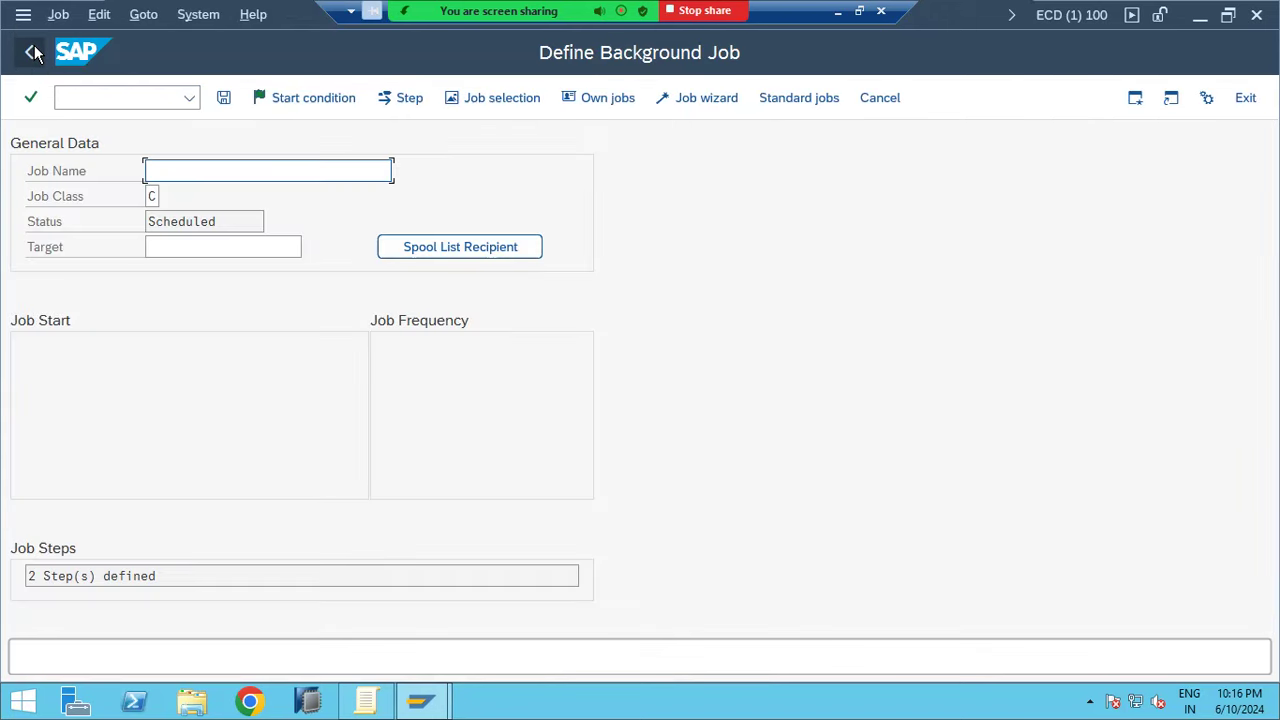